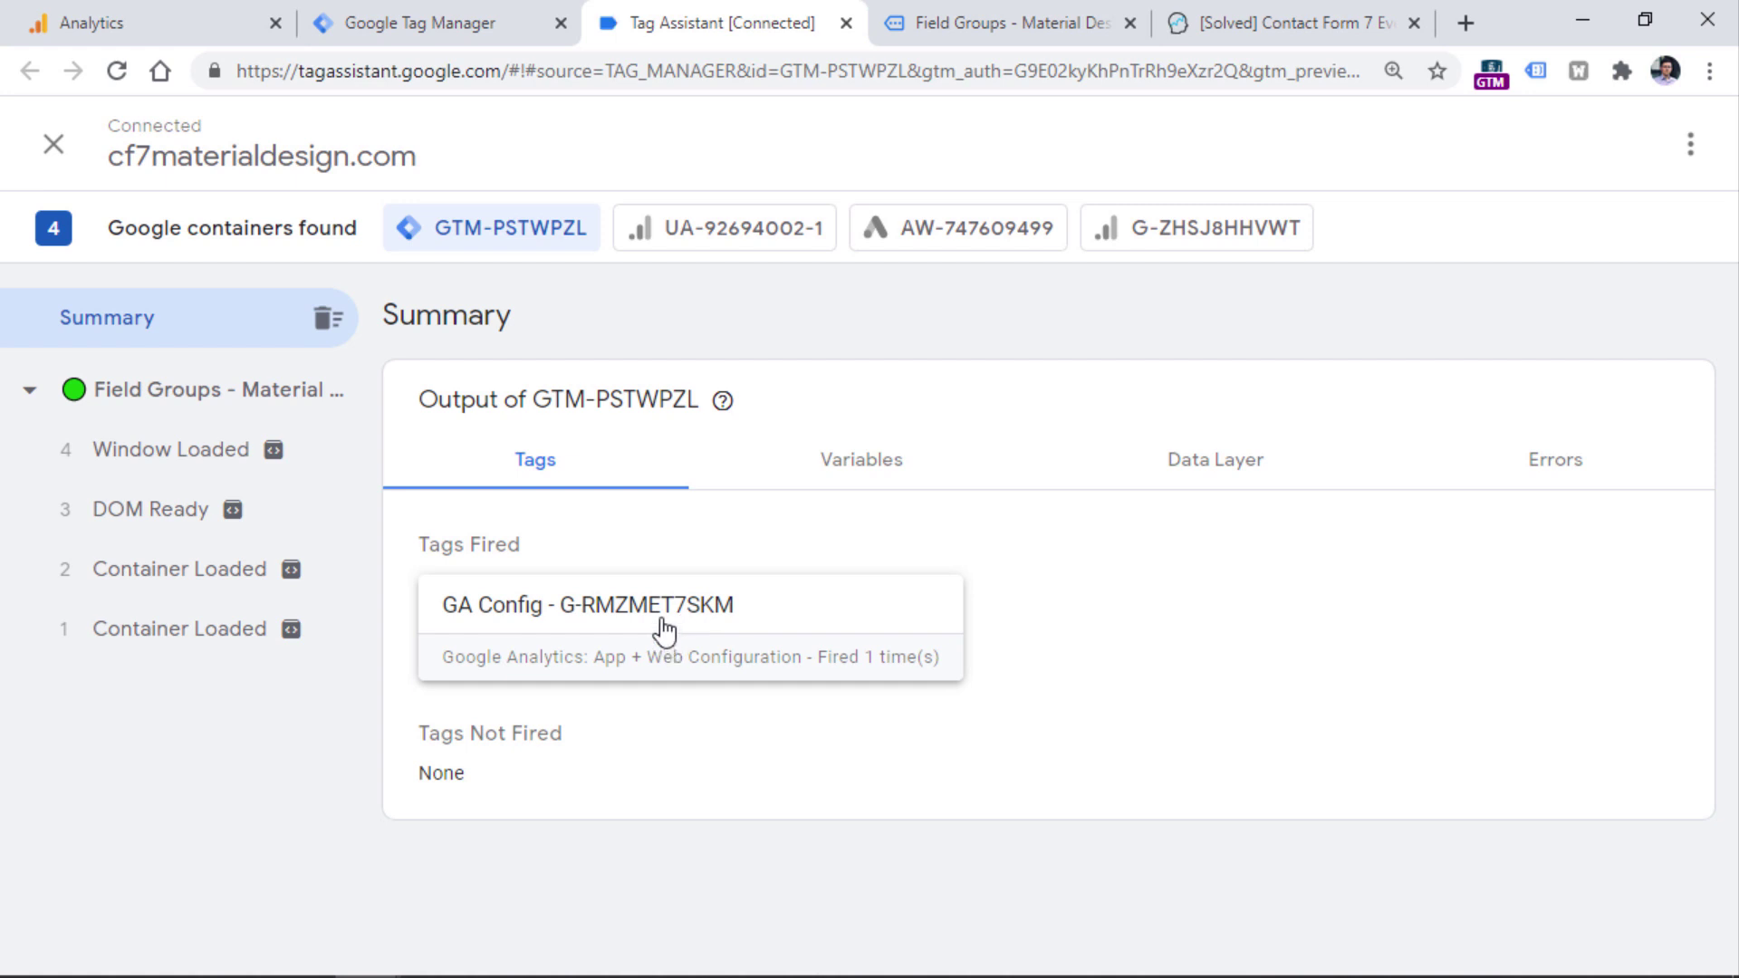
{"action": "left_click", "coordinate": [435, 20]}
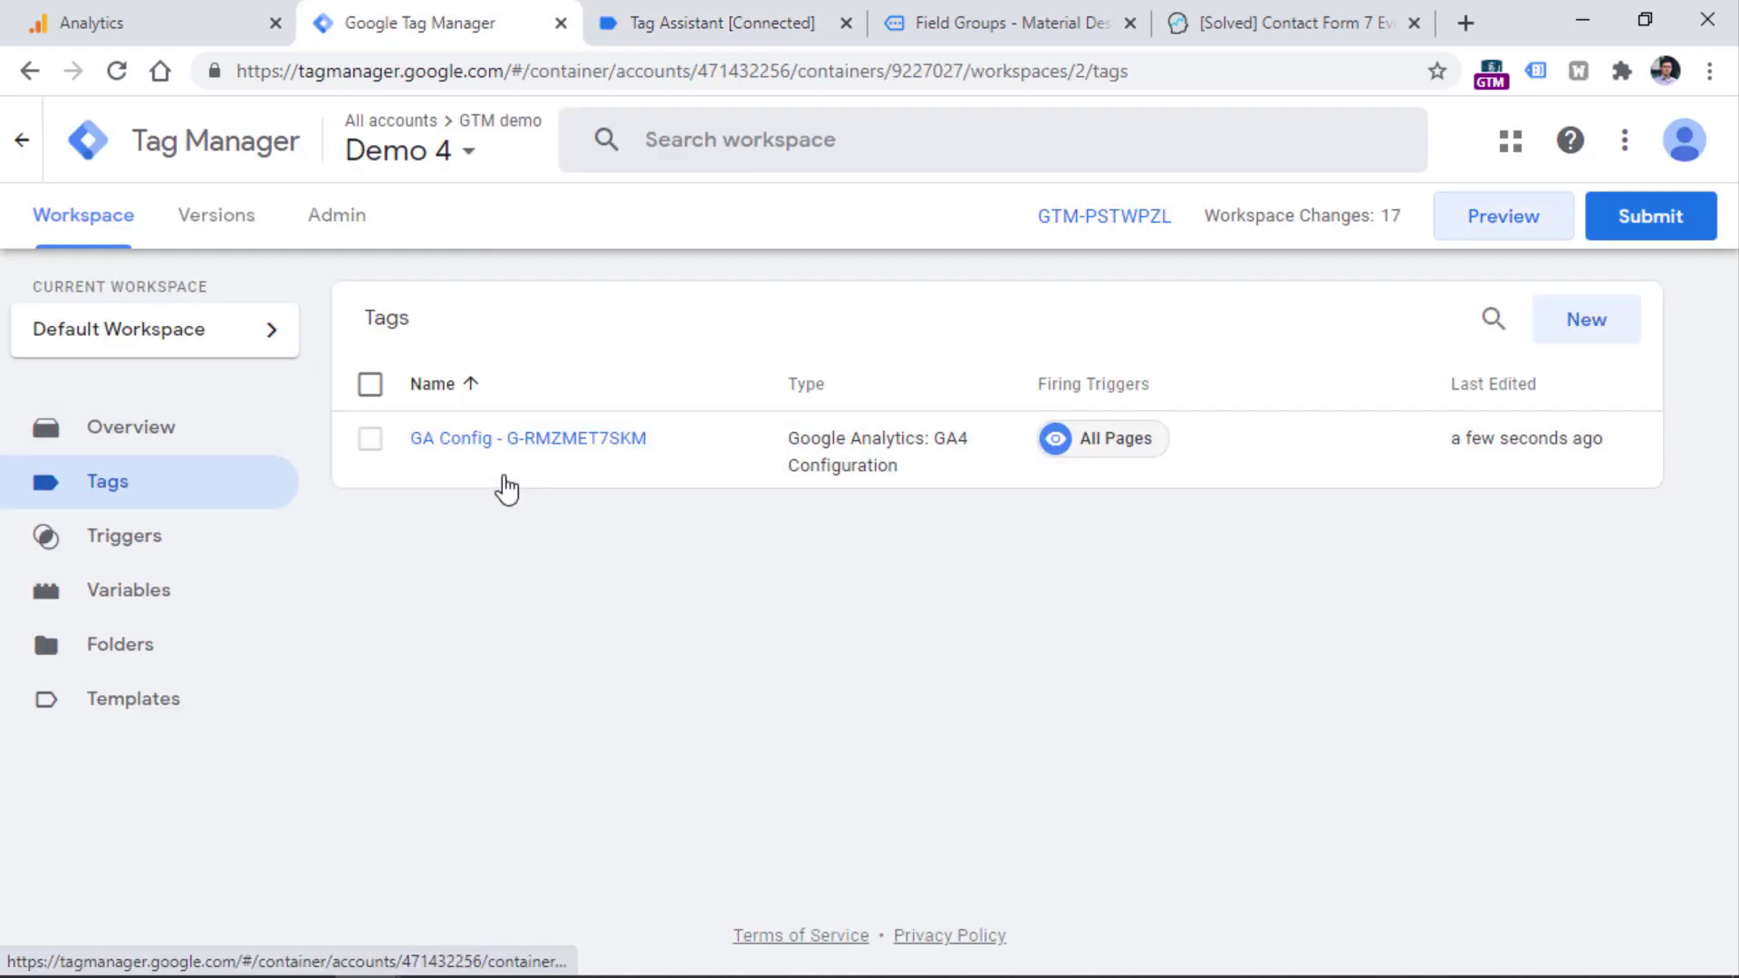
{"action": "left_click", "coordinate": [534, 442]}
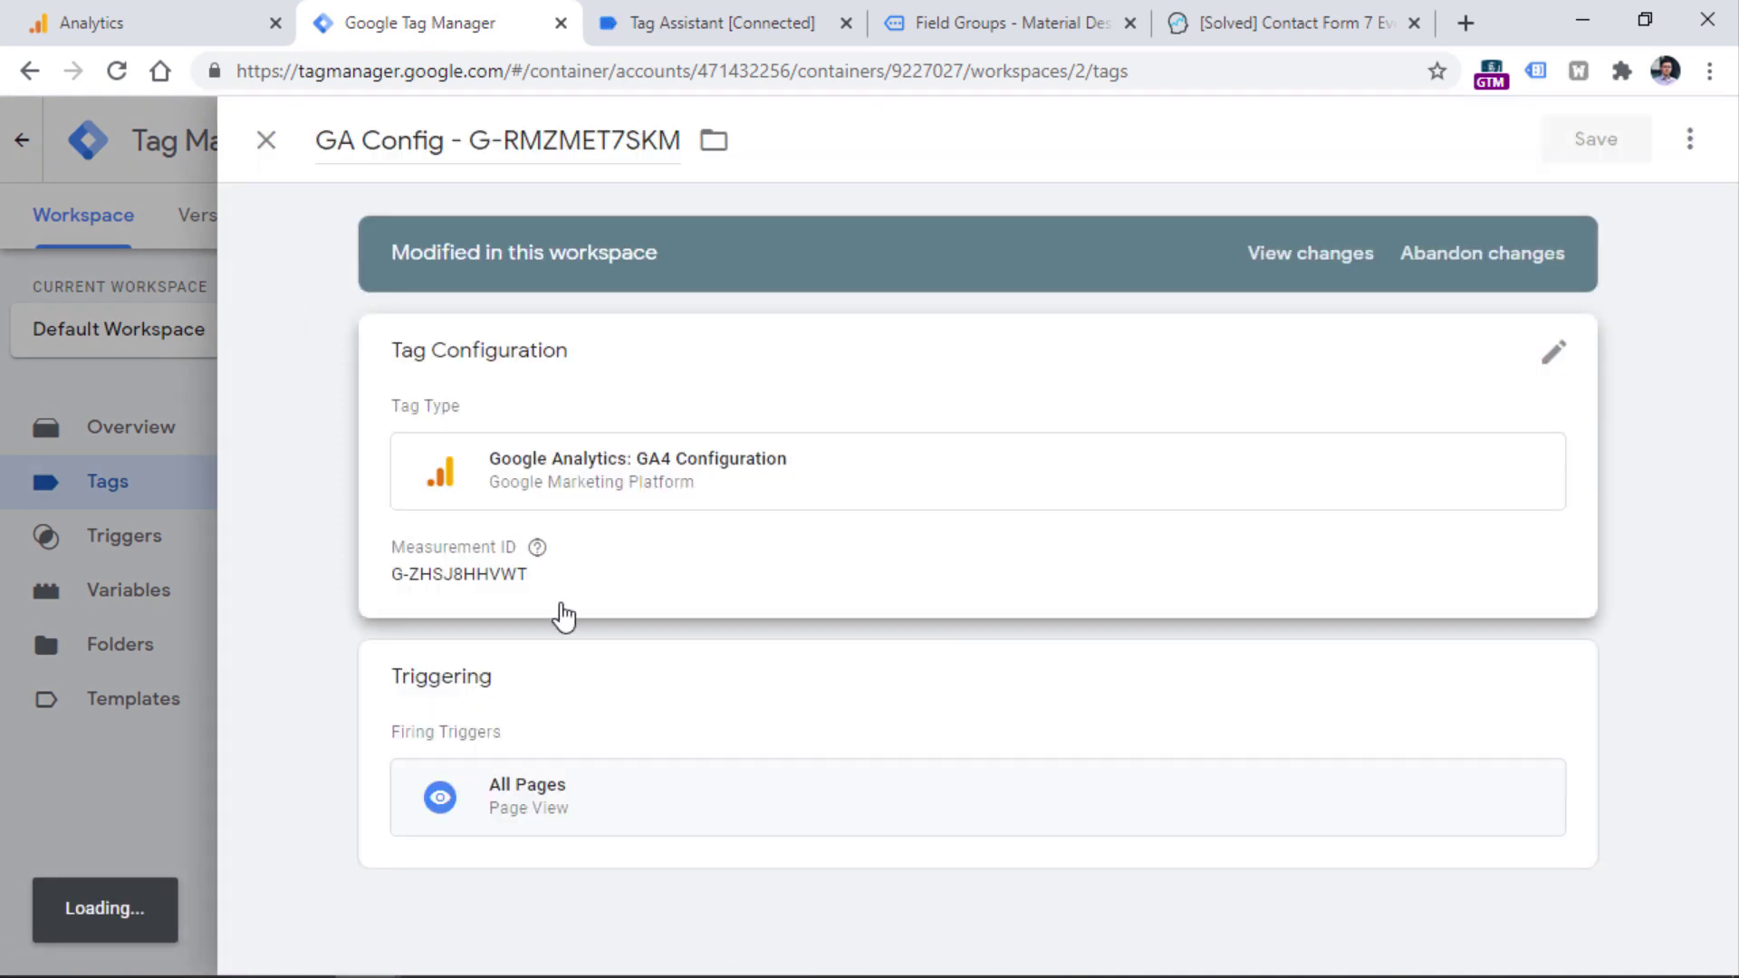
{"action": "left_click", "coordinate": [679, 580]}
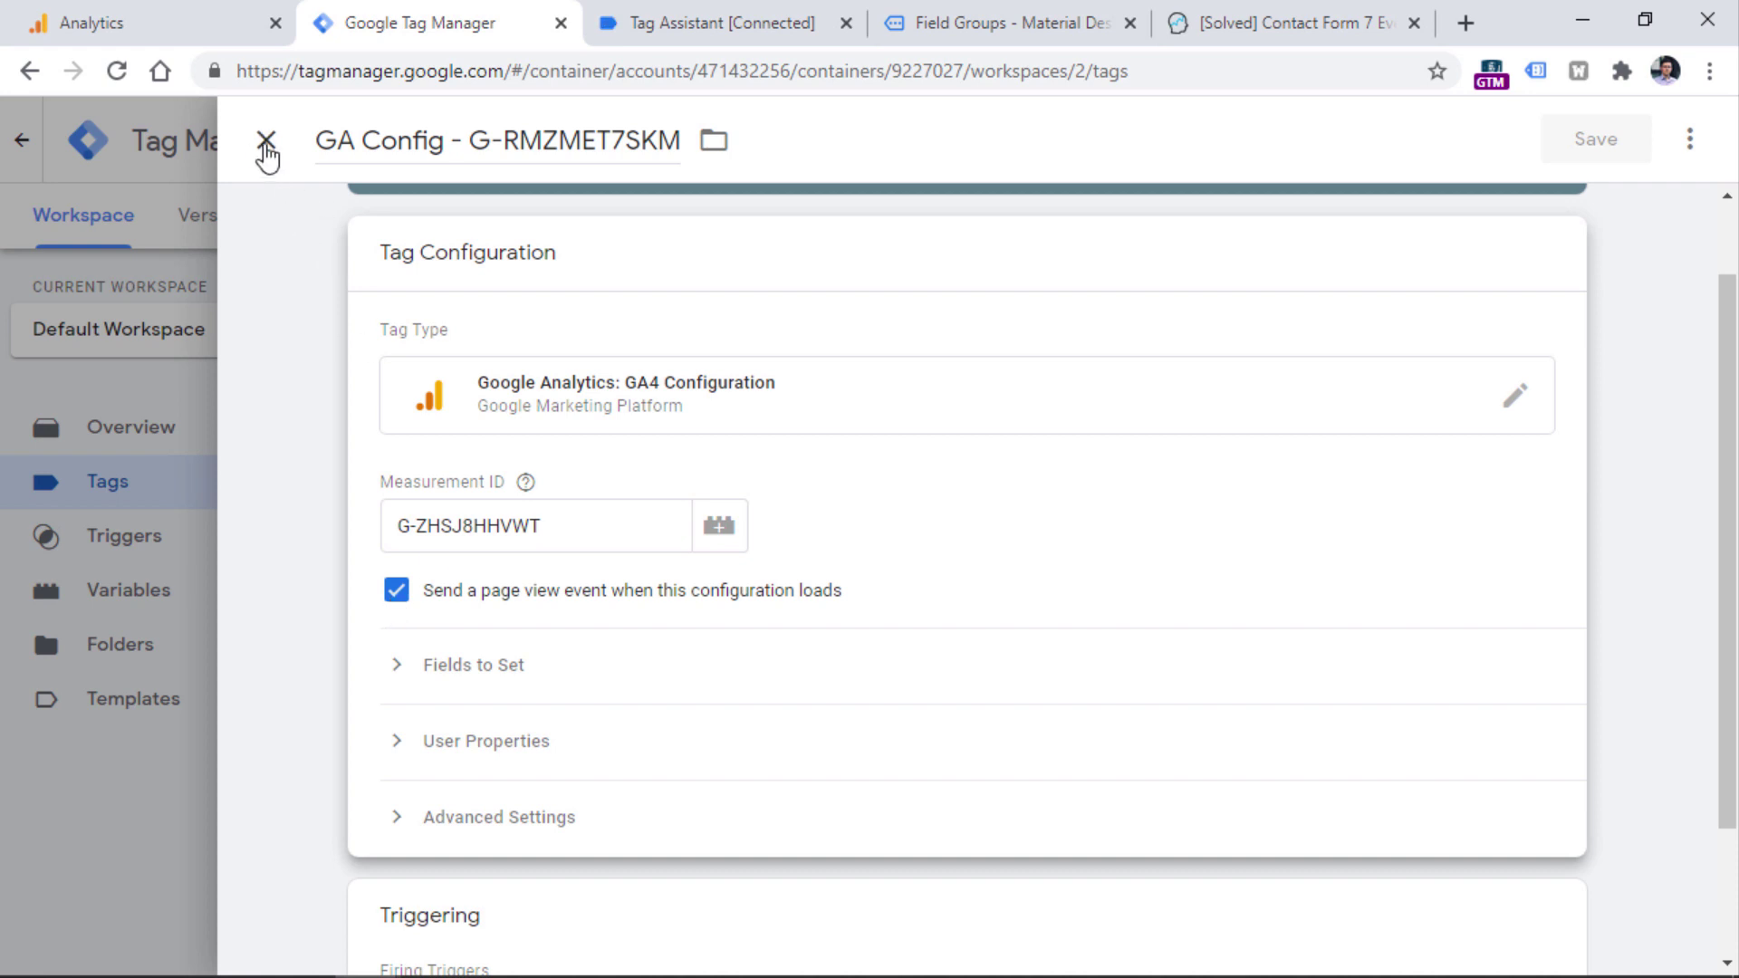
{"action": "left_click", "coordinate": [265, 140]}
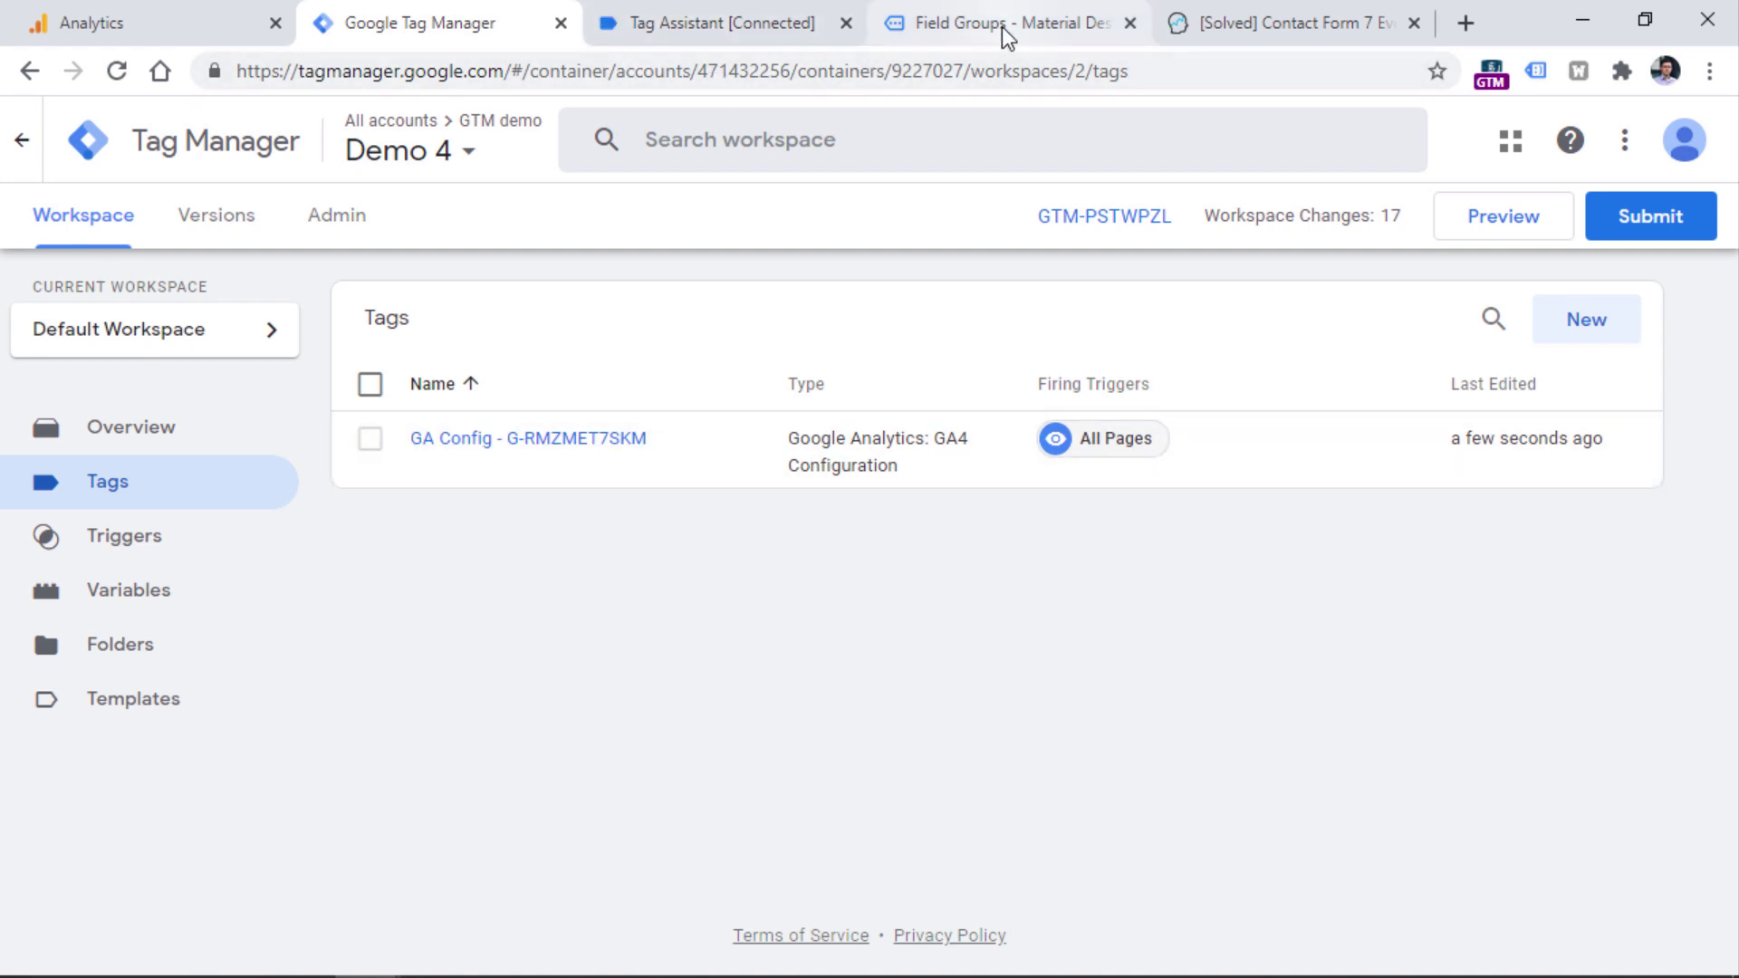
{"action": "left_click", "coordinate": [724, 29]}
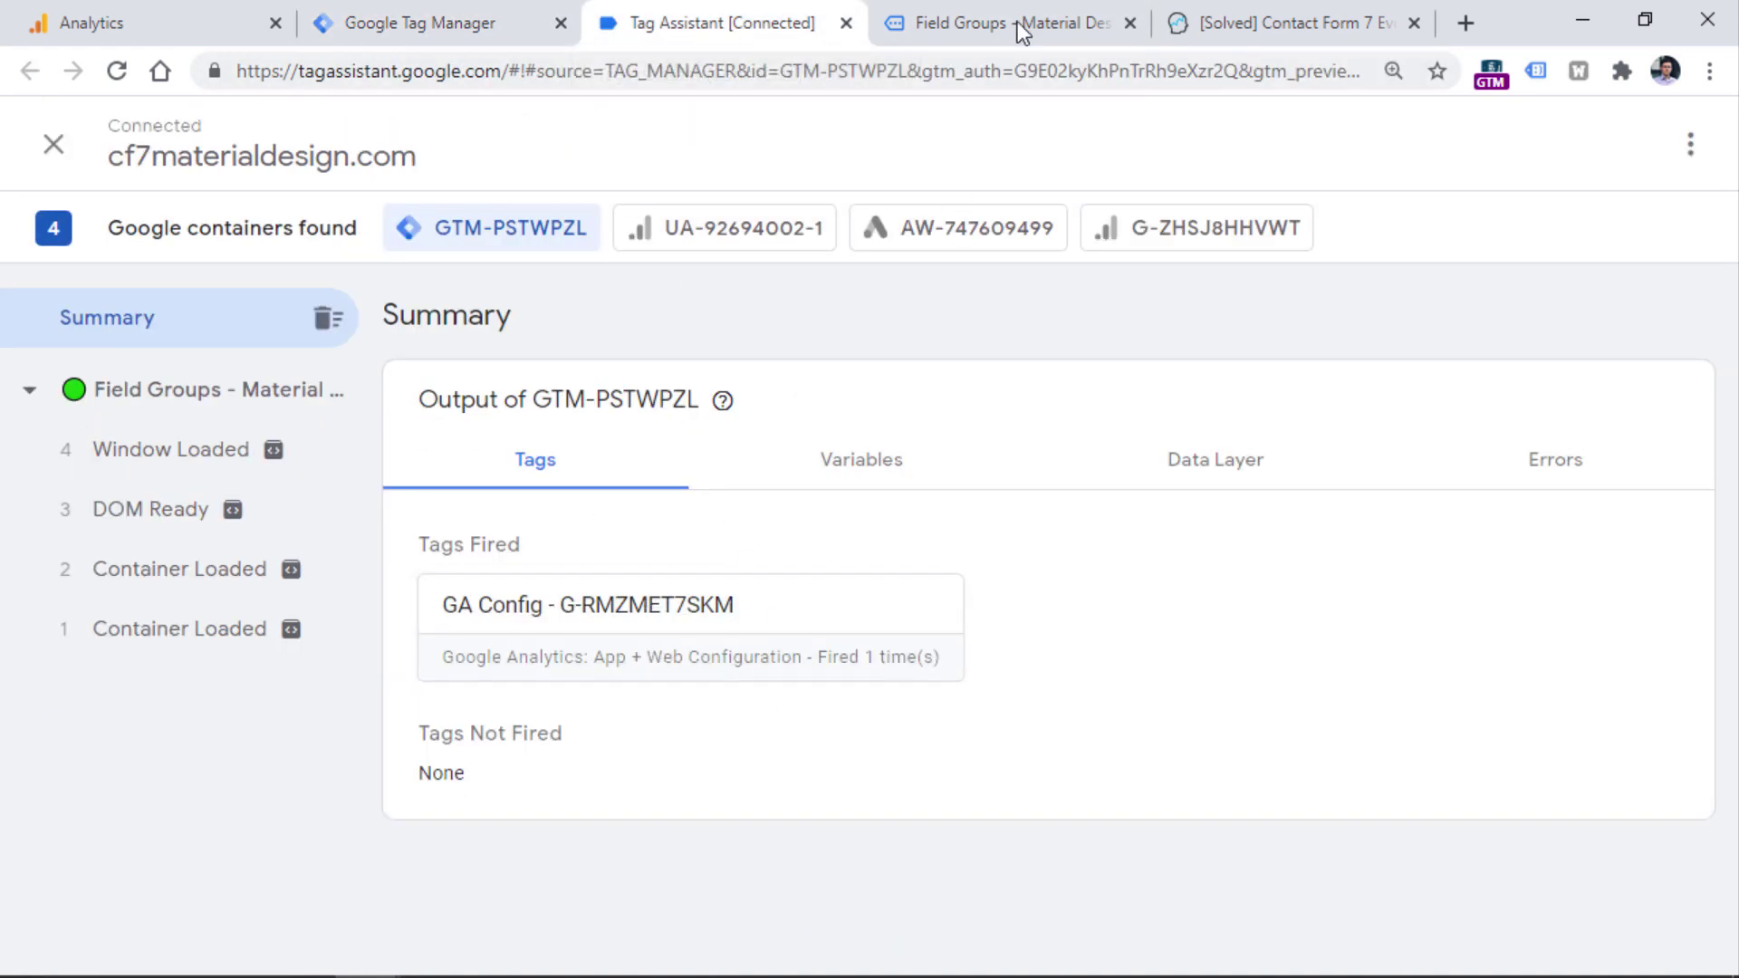
{"action": "left_click", "coordinate": [1018, 22]}
{"action": "scroll", "coordinate": [618, 453], "scroll_direction": "down", "scroll_amount": 5}
{"action": "left_click", "coordinate": [510, 348]}
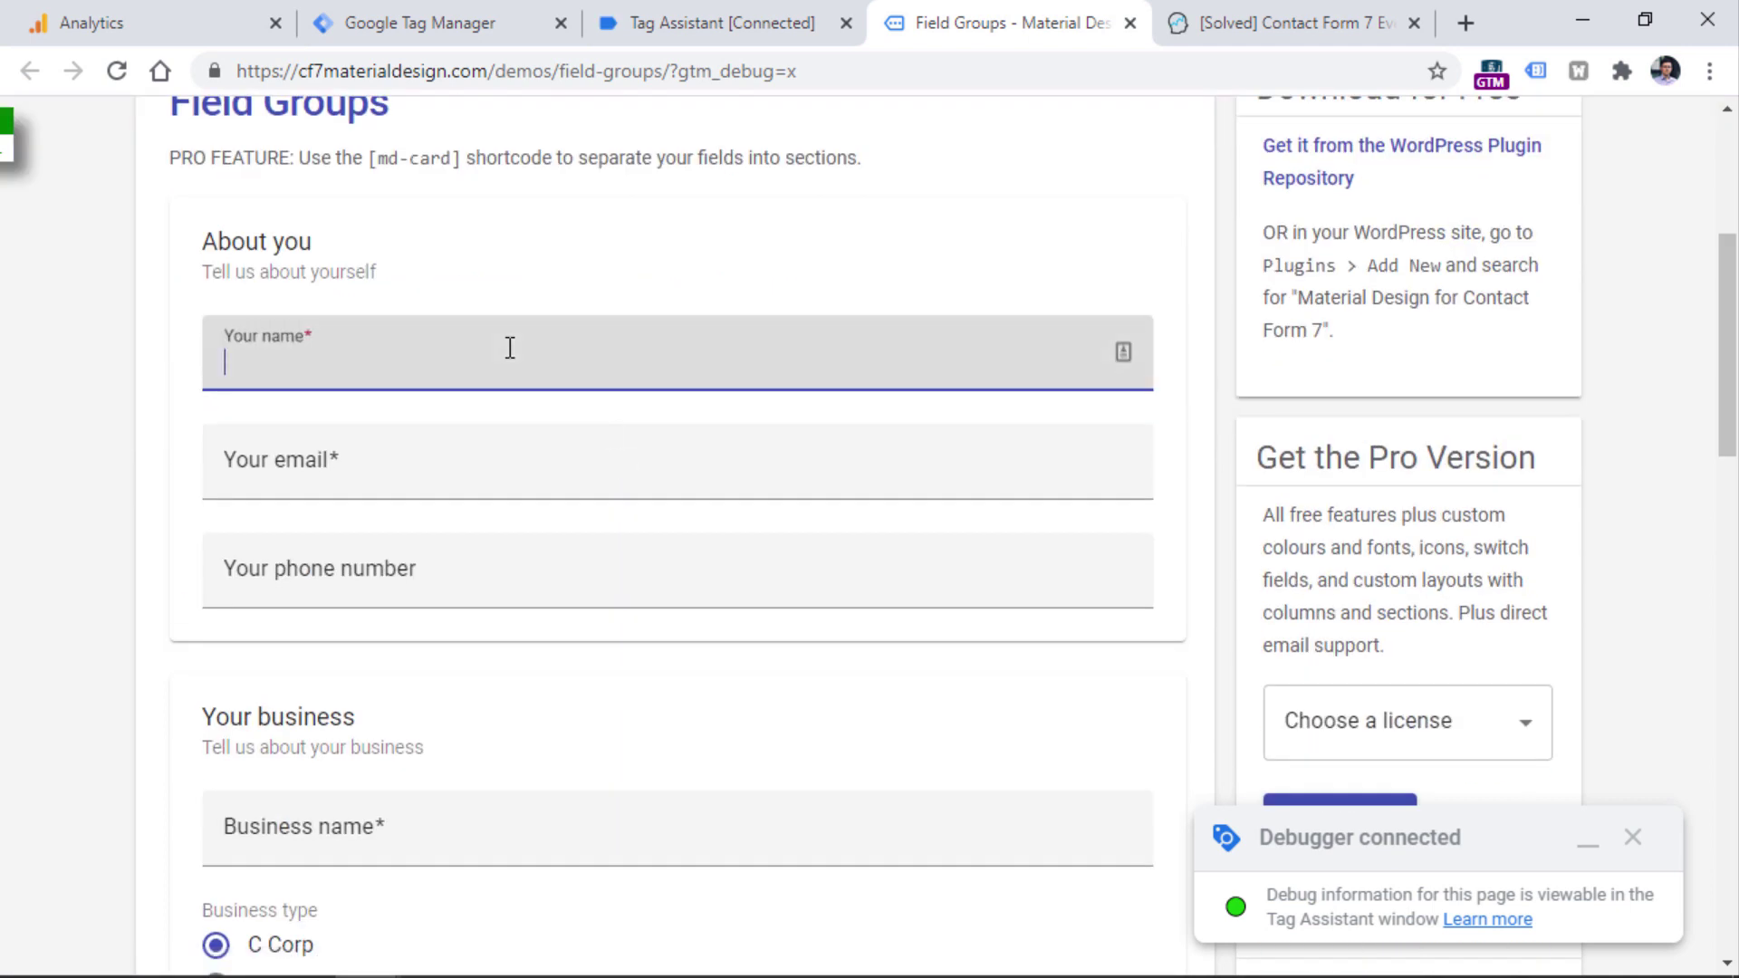
{"action": "type", "text": "asdasd"}
{"action": "key", "text": "Tab"}
{"action": "type", "text": "asad@asdasd.com"}
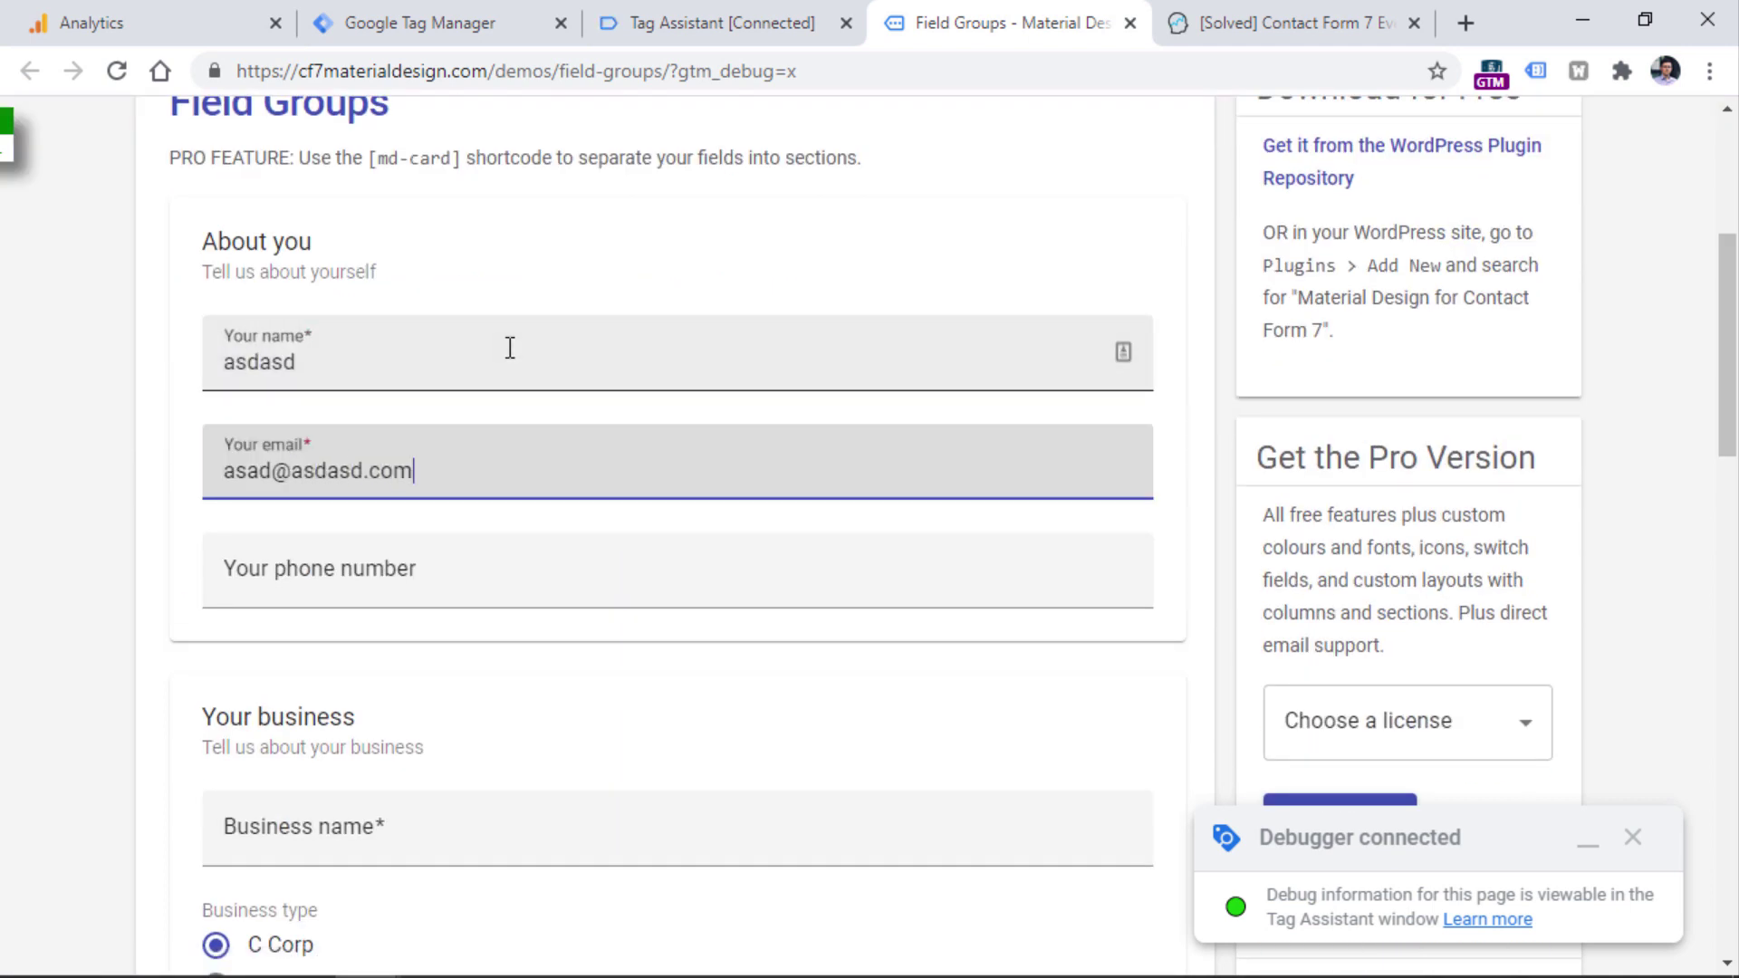
Add business name 'asdasda' and message 'sdadasdas', send the form, and view GTM Triggers.
{"action": "key", "text": "Tab"}
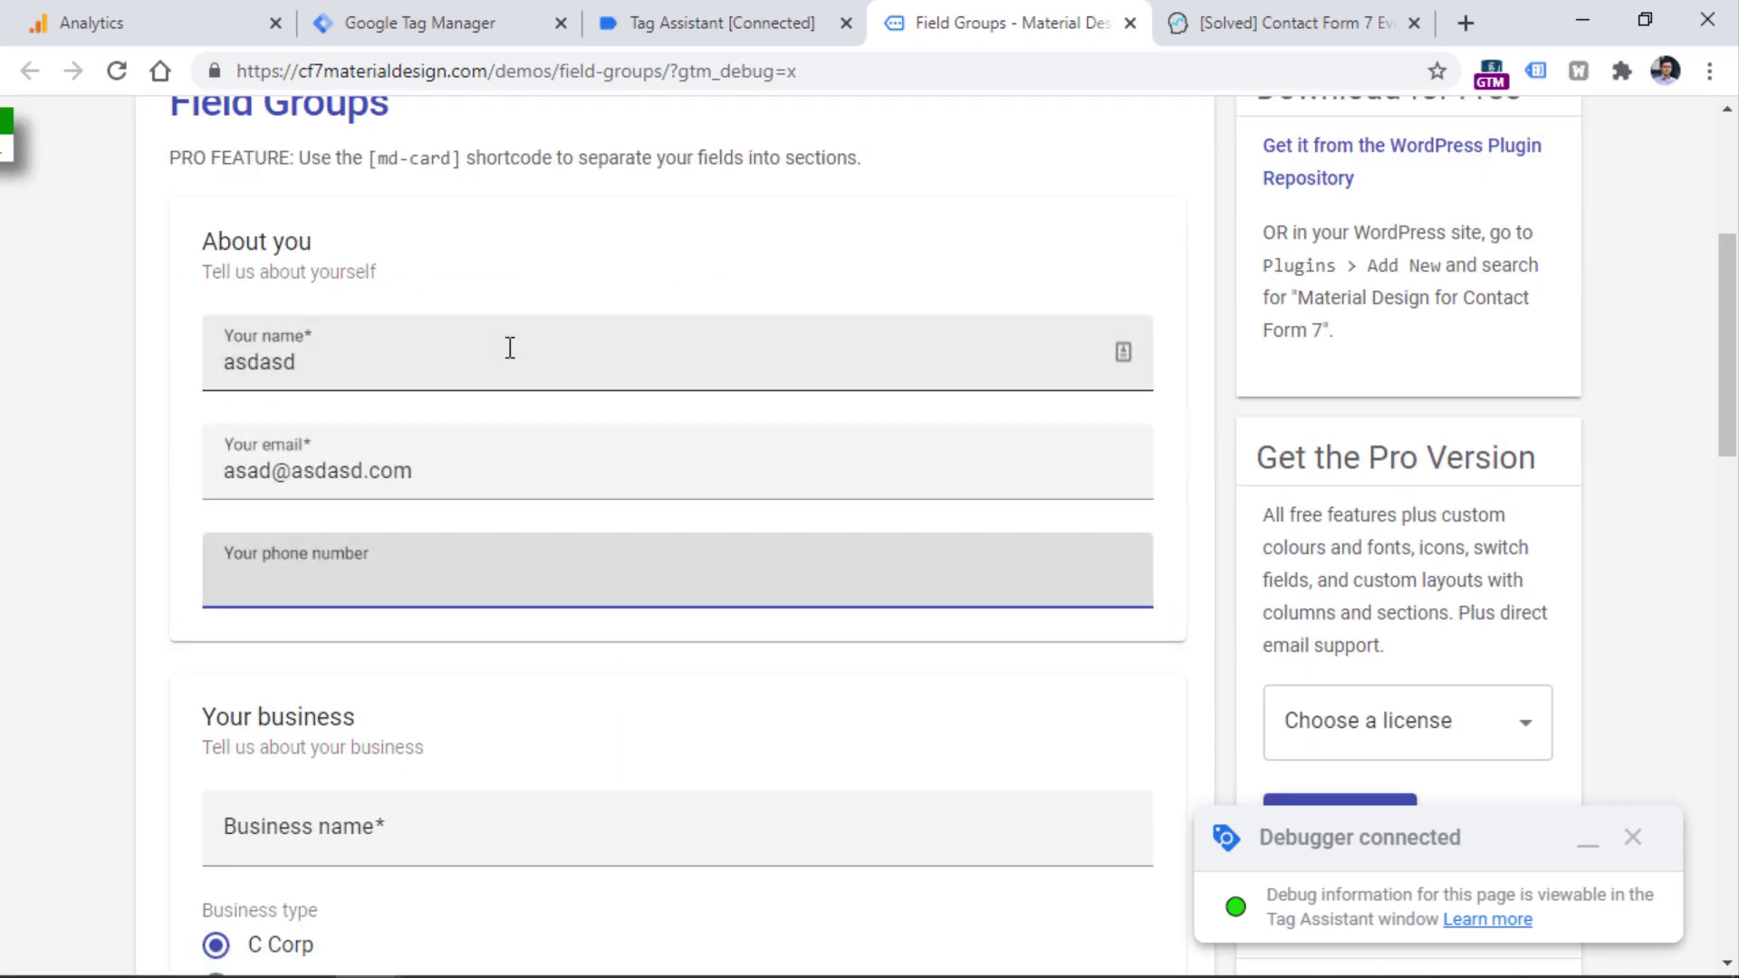
{"action": "key", "text": "Tab"}
{"action": "type", "text": "asdasda"}
{"action": "key", "text": "Tab"}
{"action": "key", "text": "Tab"}
{"action": "type", "text": "sdada"}
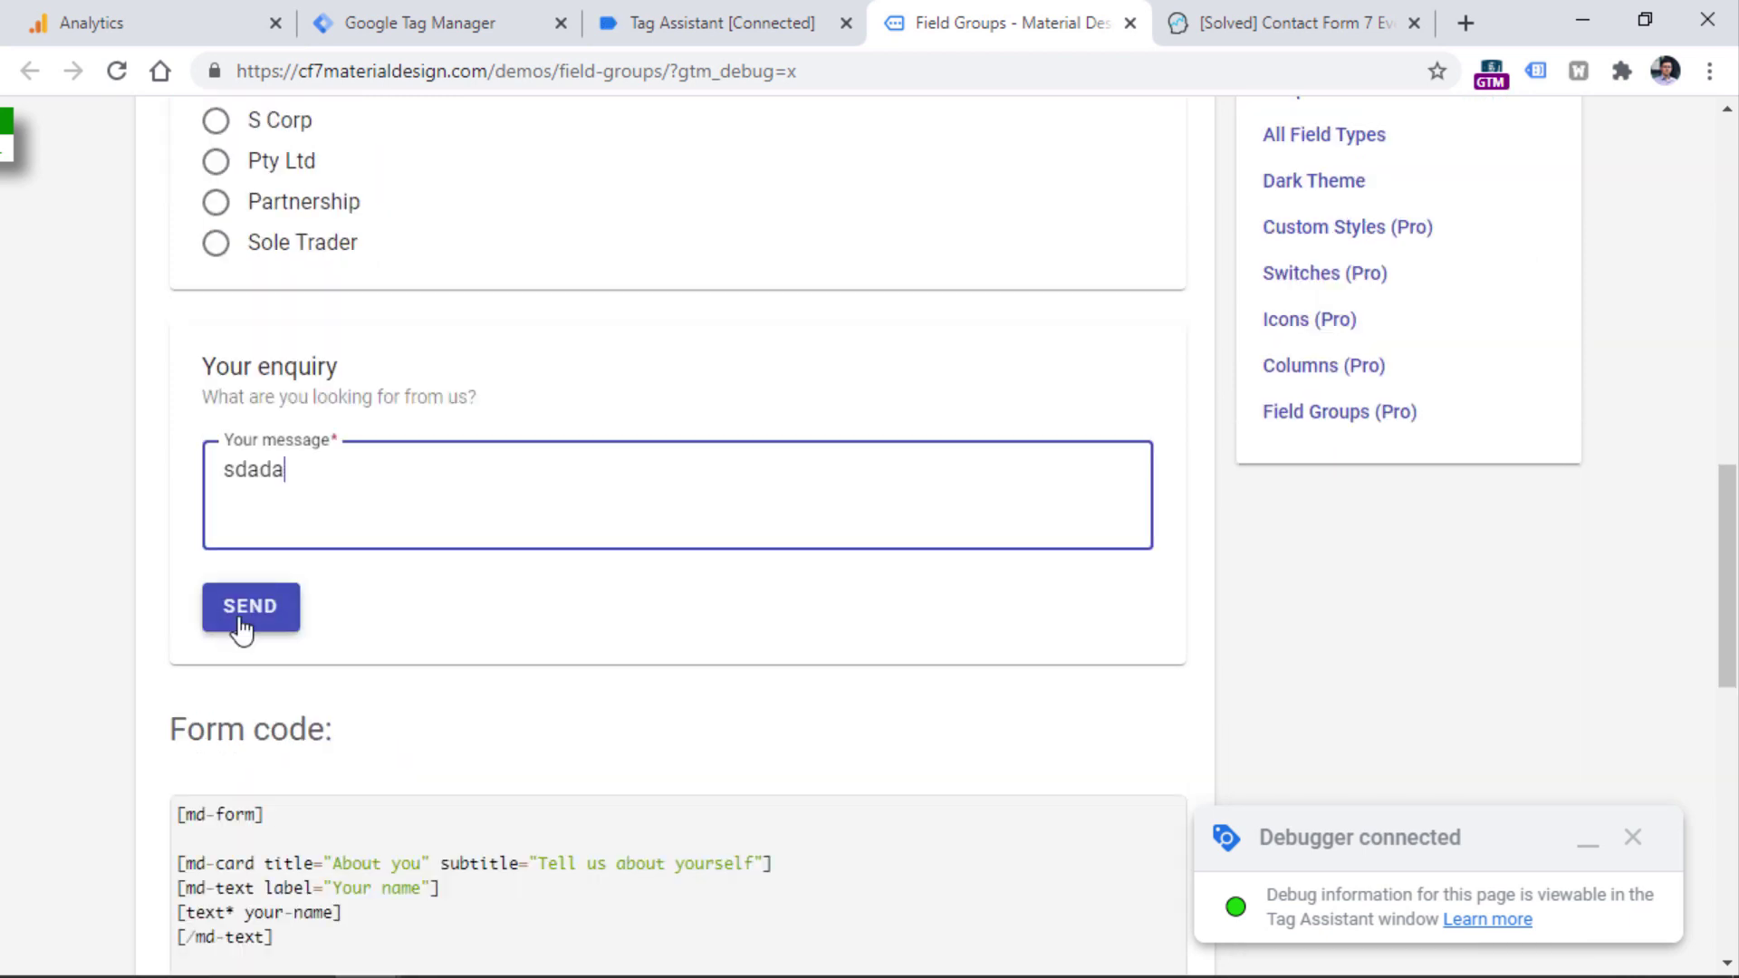
{"action": "type", "text": "sdas"}
{"action": "left_click", "coordinate": [241, 623]}
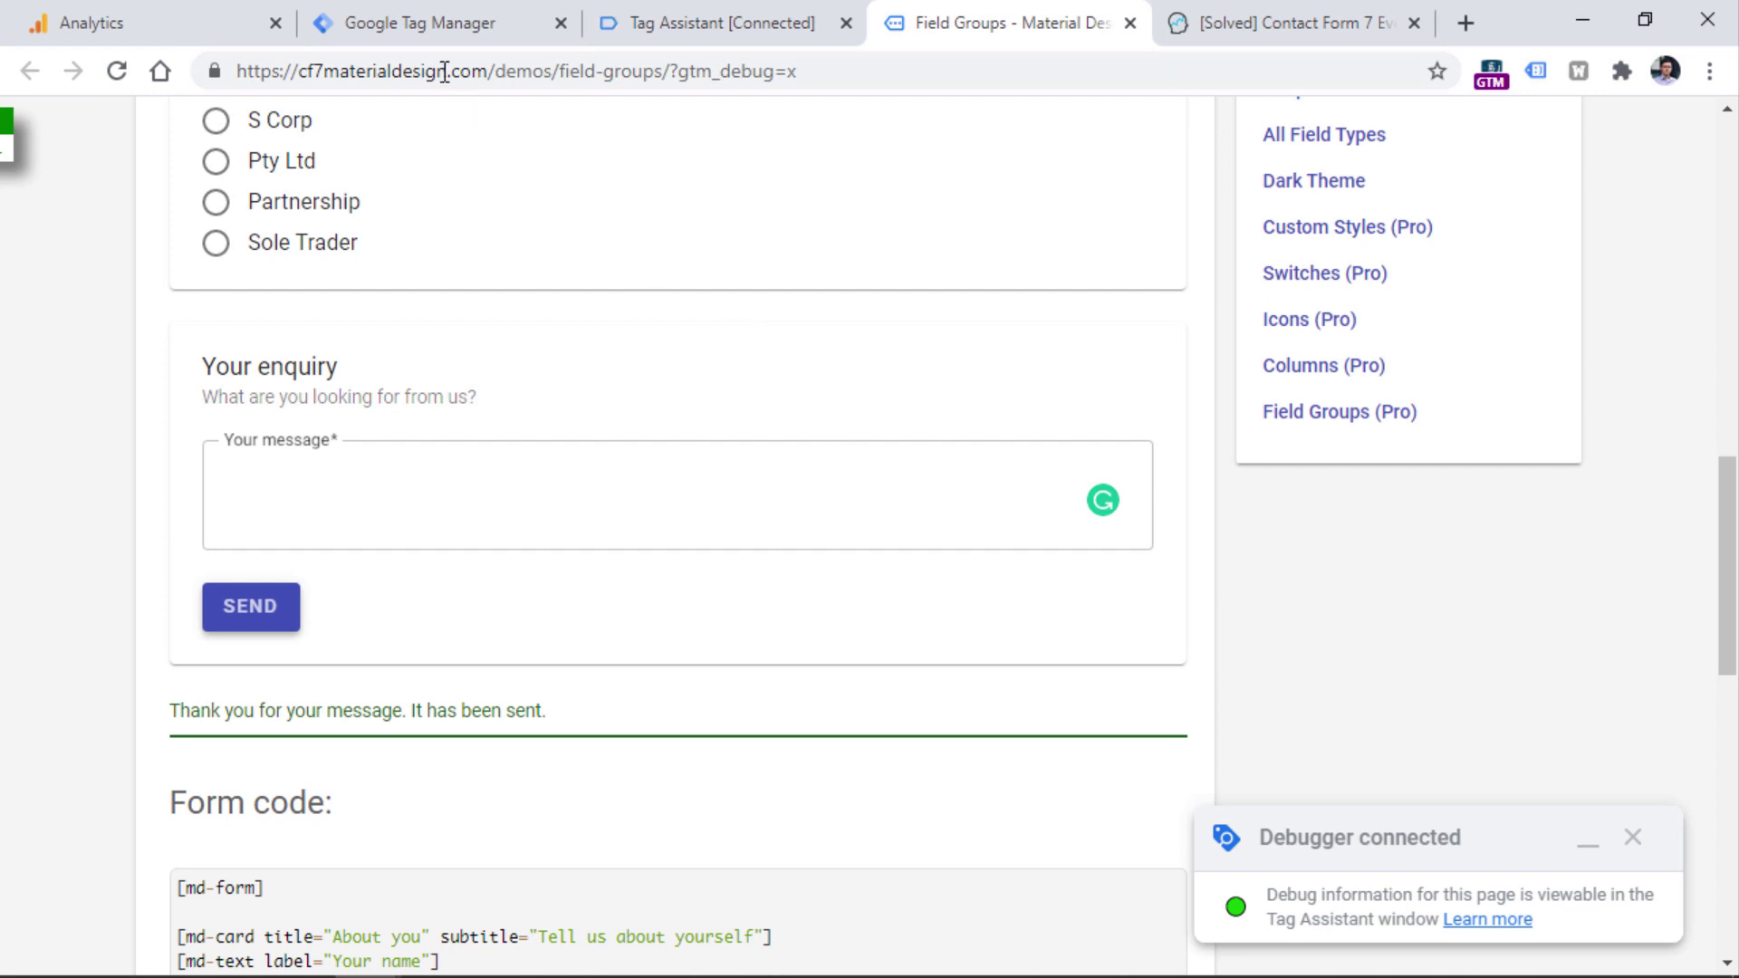
{"action": "left_click", "coordinate": [444, 25]}
{"action": "left_click", "coordinate": [124, 551]}
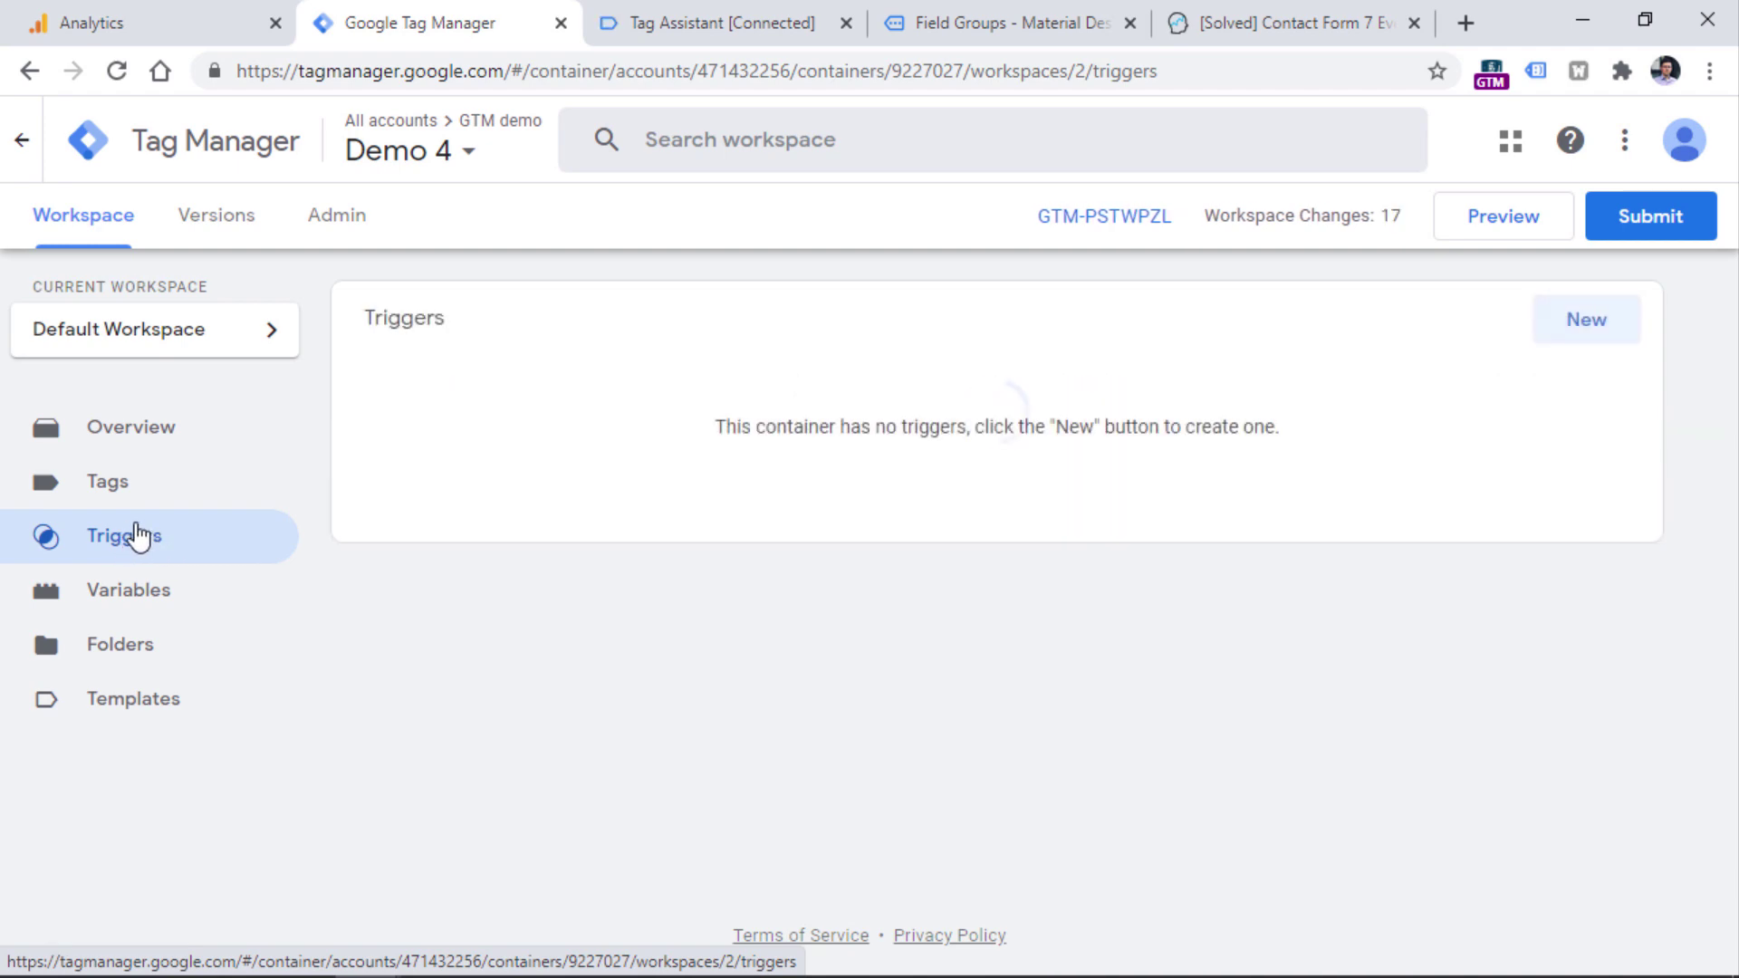
Start a new trigger, check the demo form's thank-you message, then open the Analytics Mania article.
{"action": "left_click", "coordinate": [1608, 337]}
{"action": "left_click", "coordinate": [580, 363]}
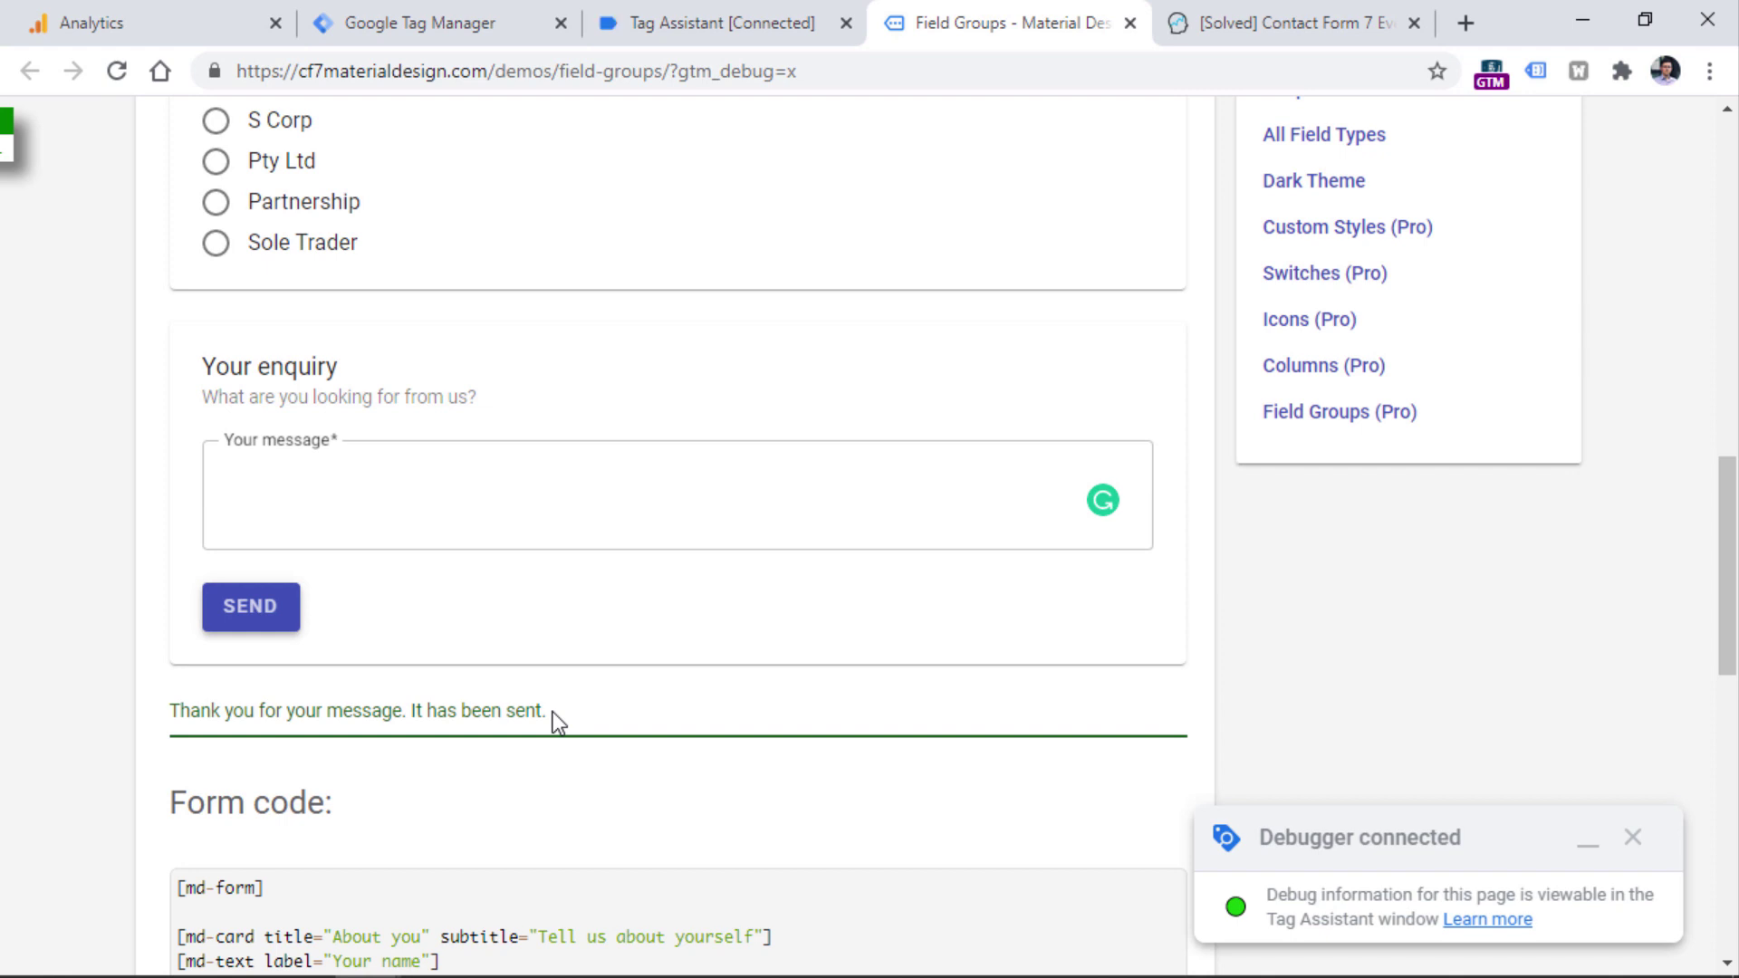
{"action": "left_click_drag", "start_coordinate": [552, 710], "coordinate": [174, 730]}
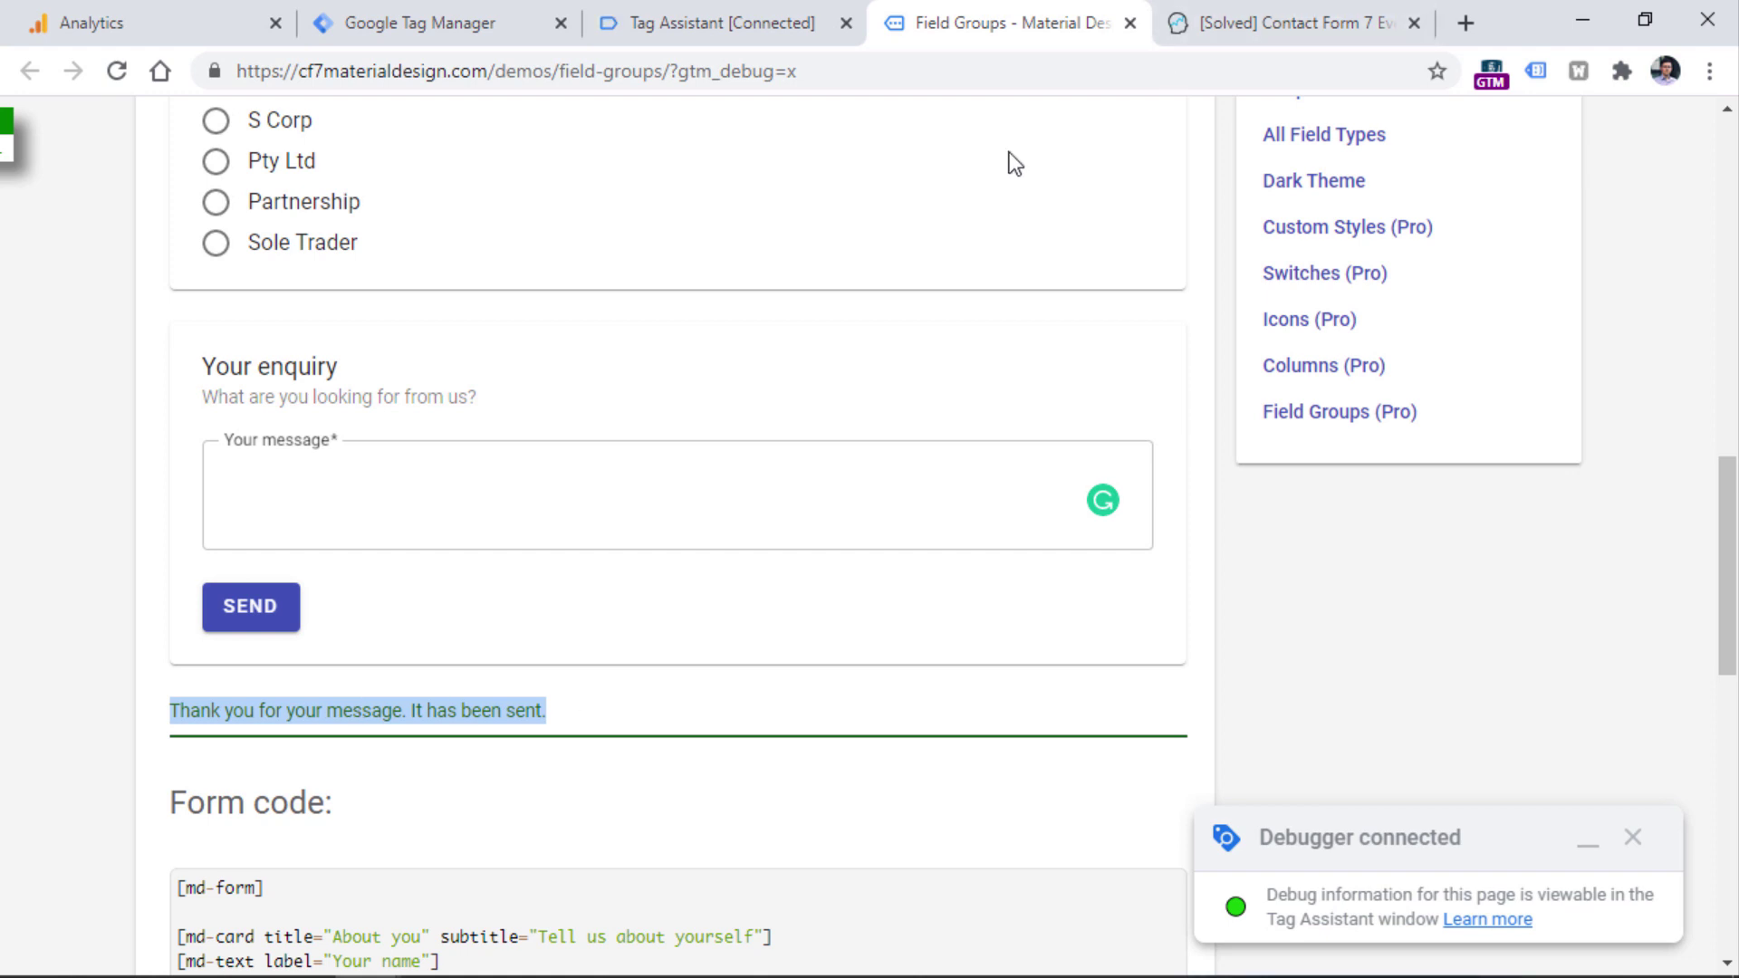
{"action": "left_click", "coordinate": [1286, 23]}
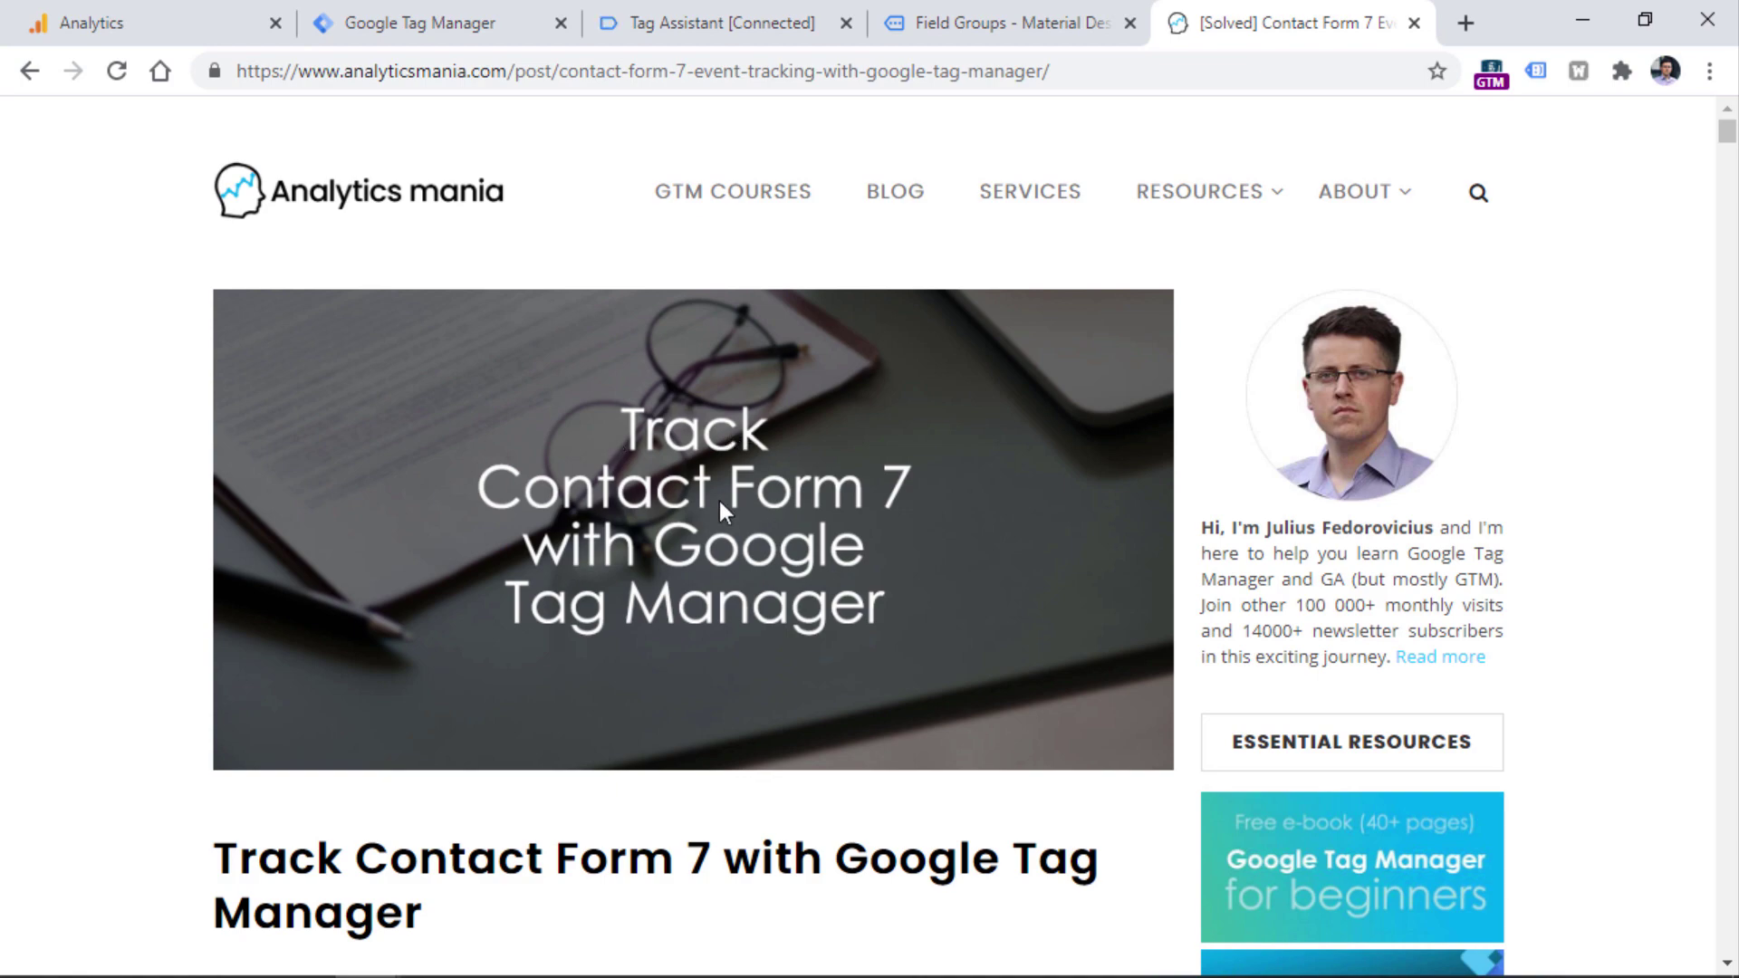
Scroll to the Auto-Event Listener section and copy the wpcf7mailsent listener script.
{"action": "scroll", "coordinate": [719, 501], "scroll_direction": "down", "scroll_amount": 20}
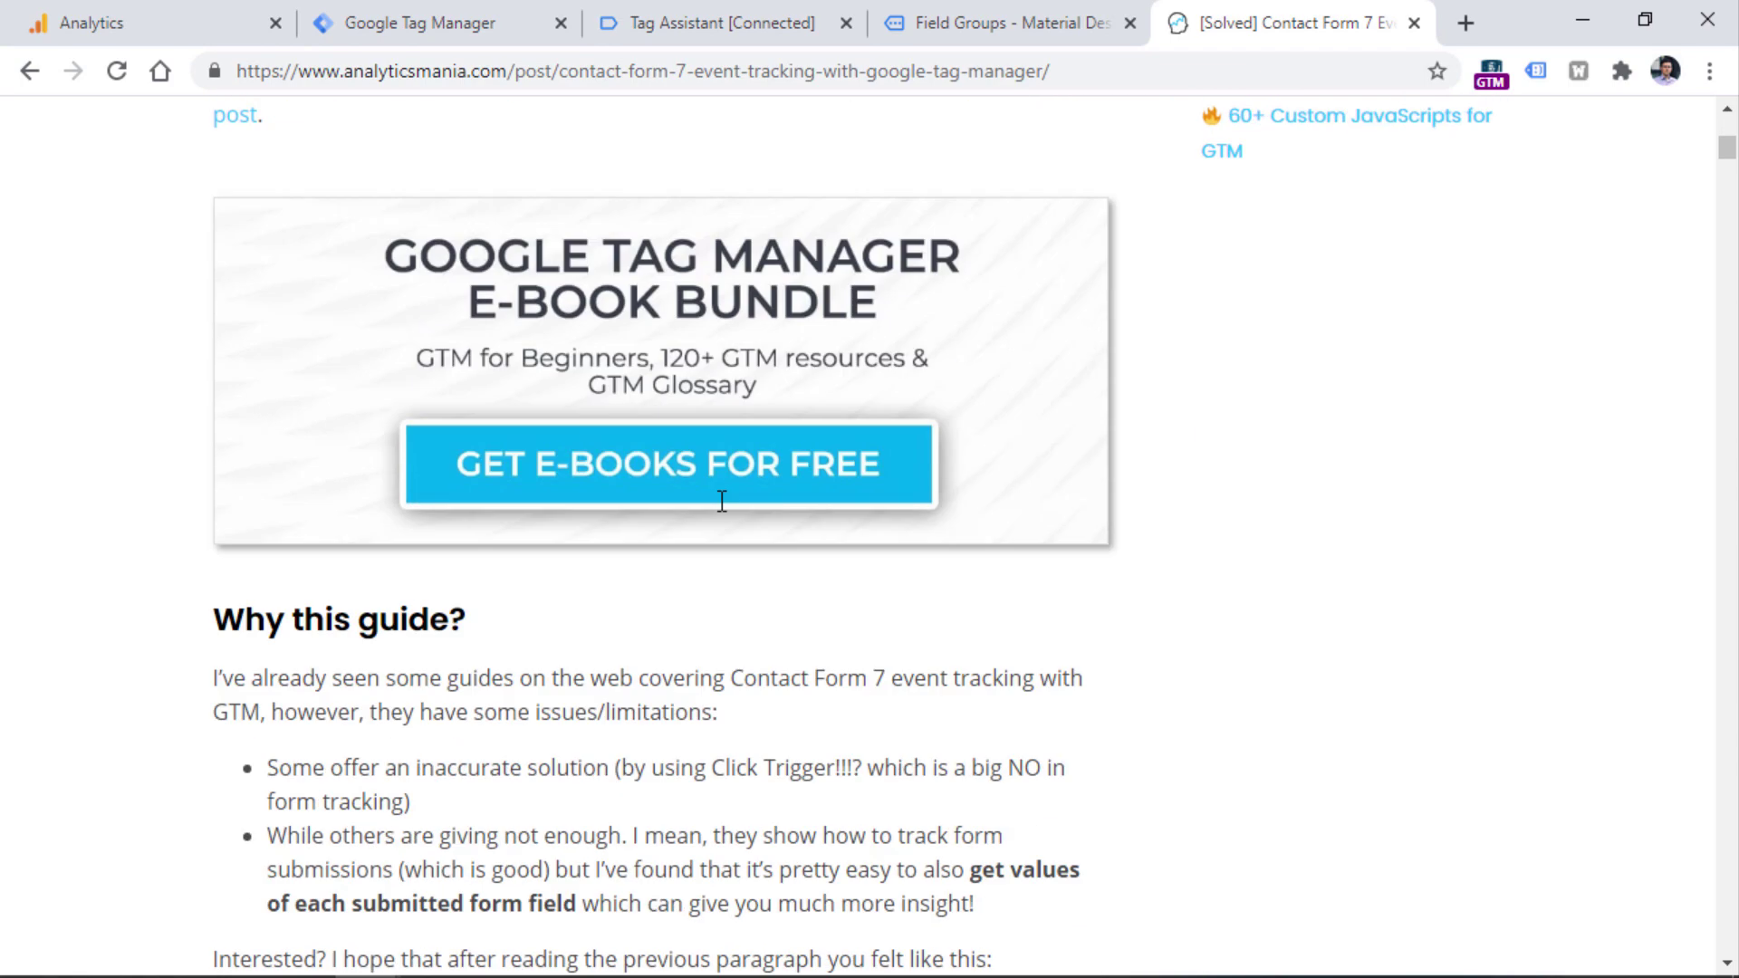
{"action": "scroll", "coordinate": [721, 501], "scroll_direction": "down", "scroll_amount": 20}
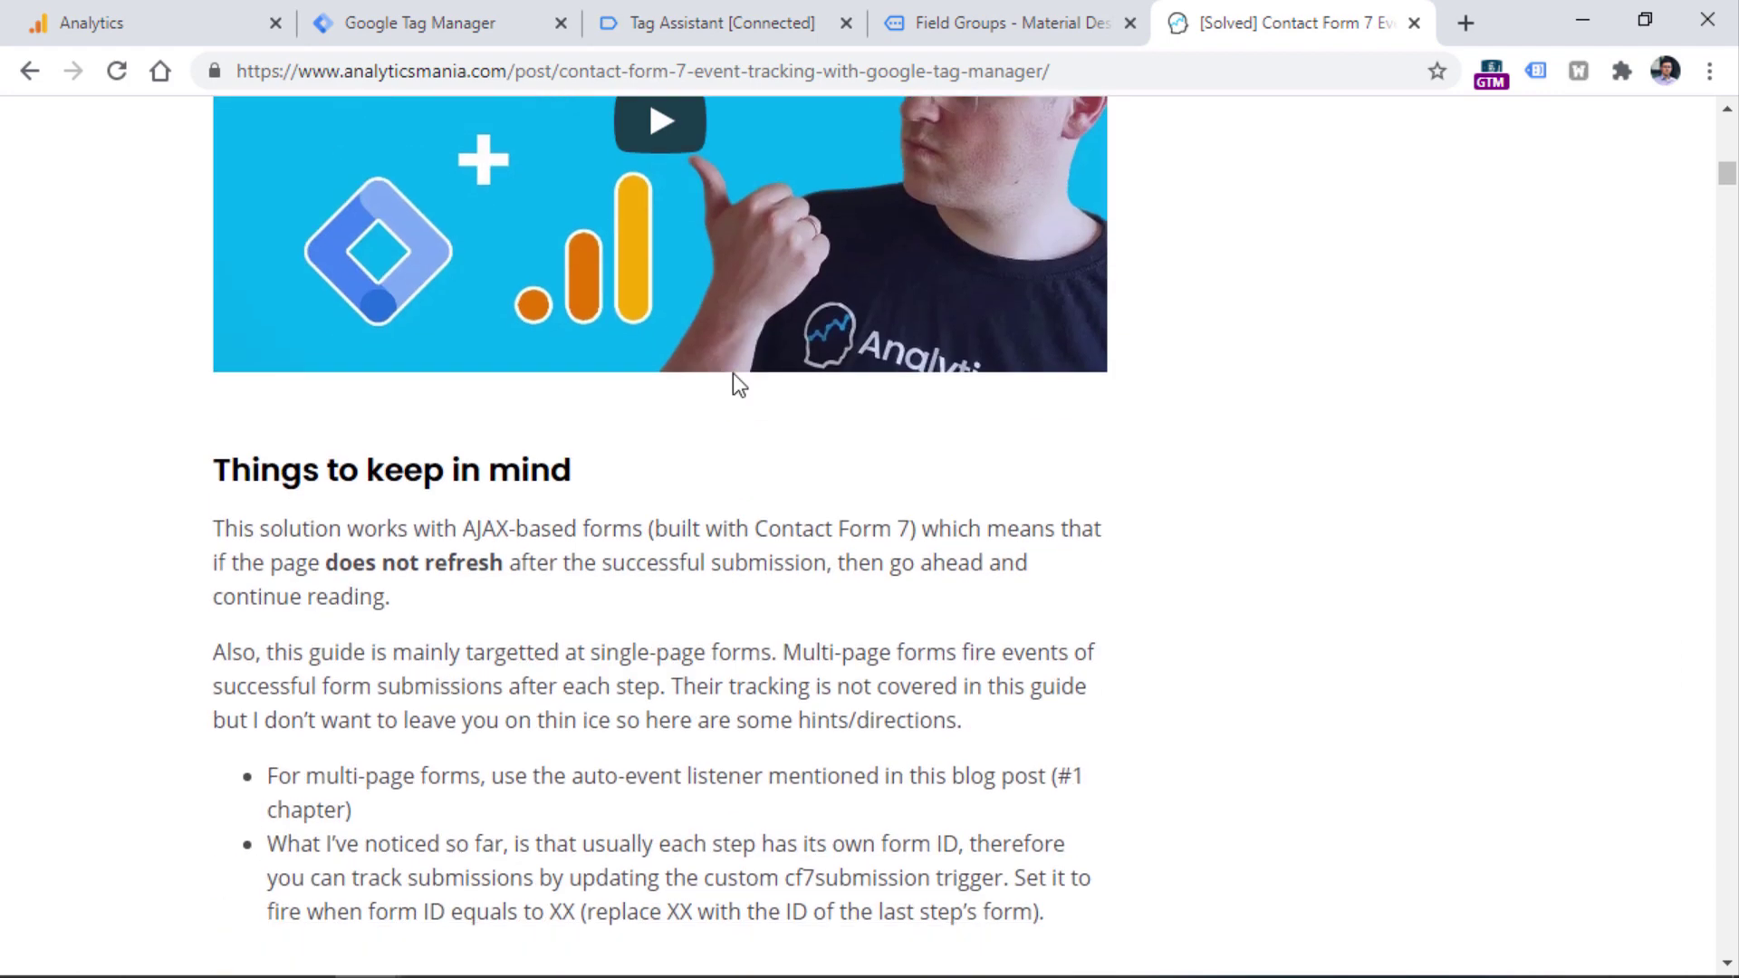
{"action": "scroll", "coordinate": [732, 373], "scroll_direction": "down", "scroll_amount": 1}
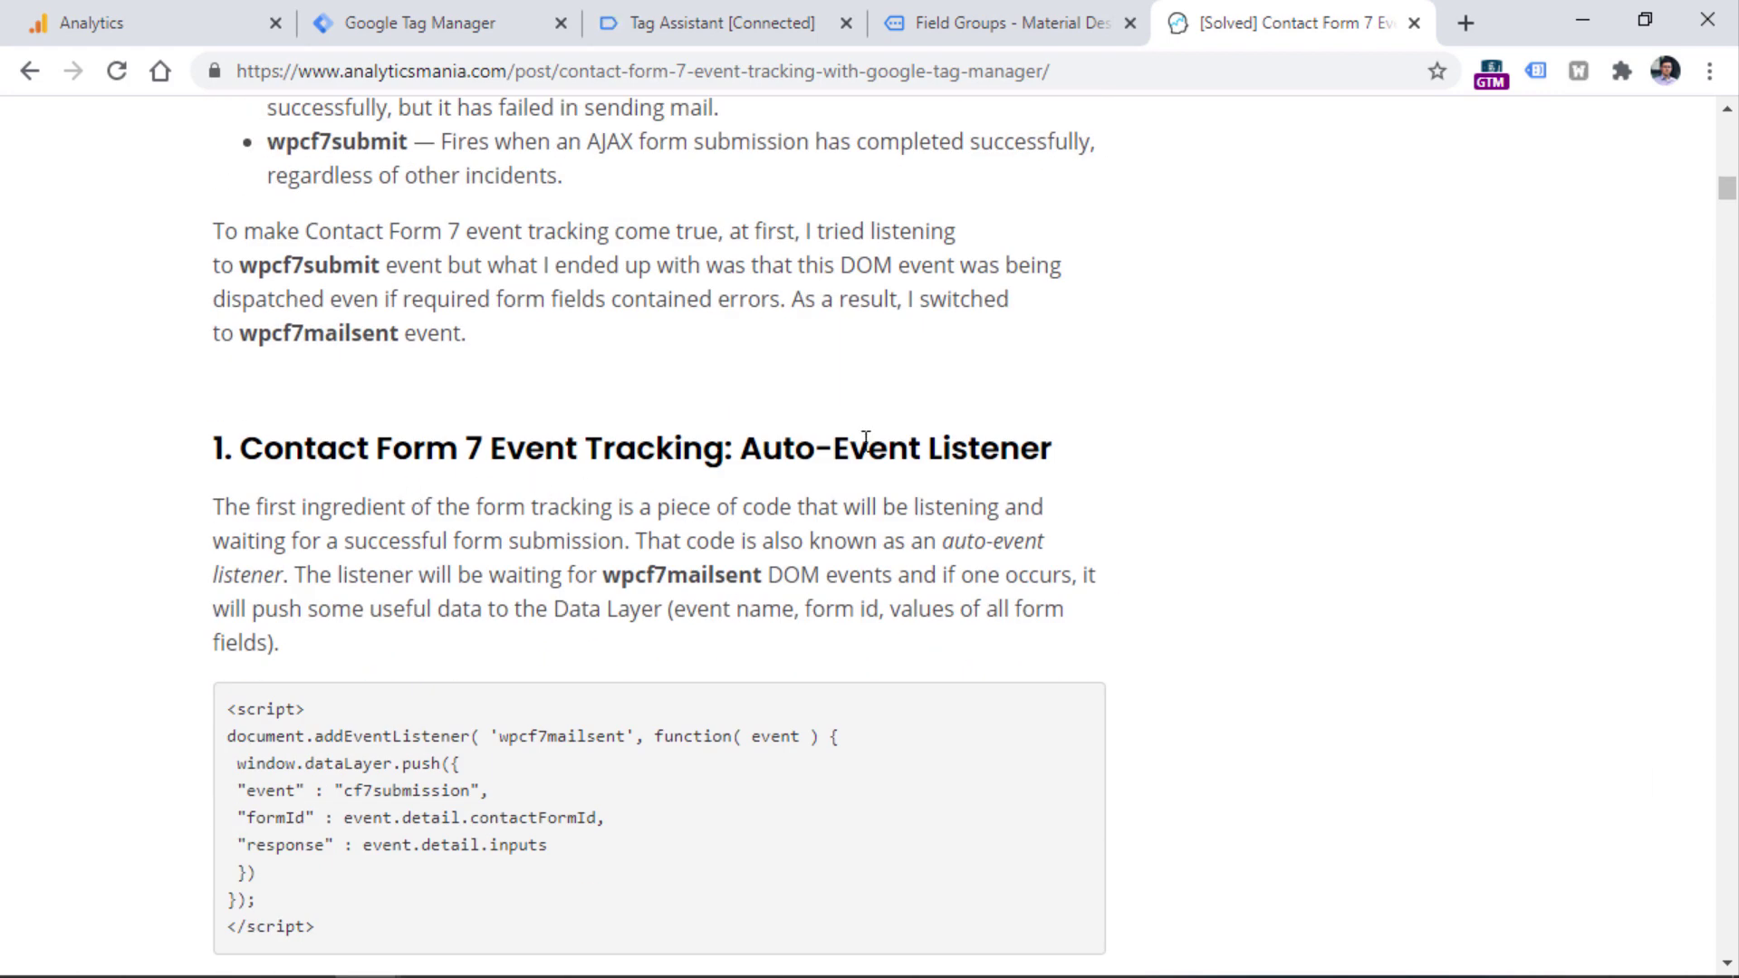
{"action": "left_click_drag", "start_coordinate": [748, 448], "coordinate": [1072, 470]}
{"action": "left_click", "coordinate": [1047, 489]}
{"action": "left_click_drag", "start_coordinate": [323, 931], "coordinate": [232, 700]}
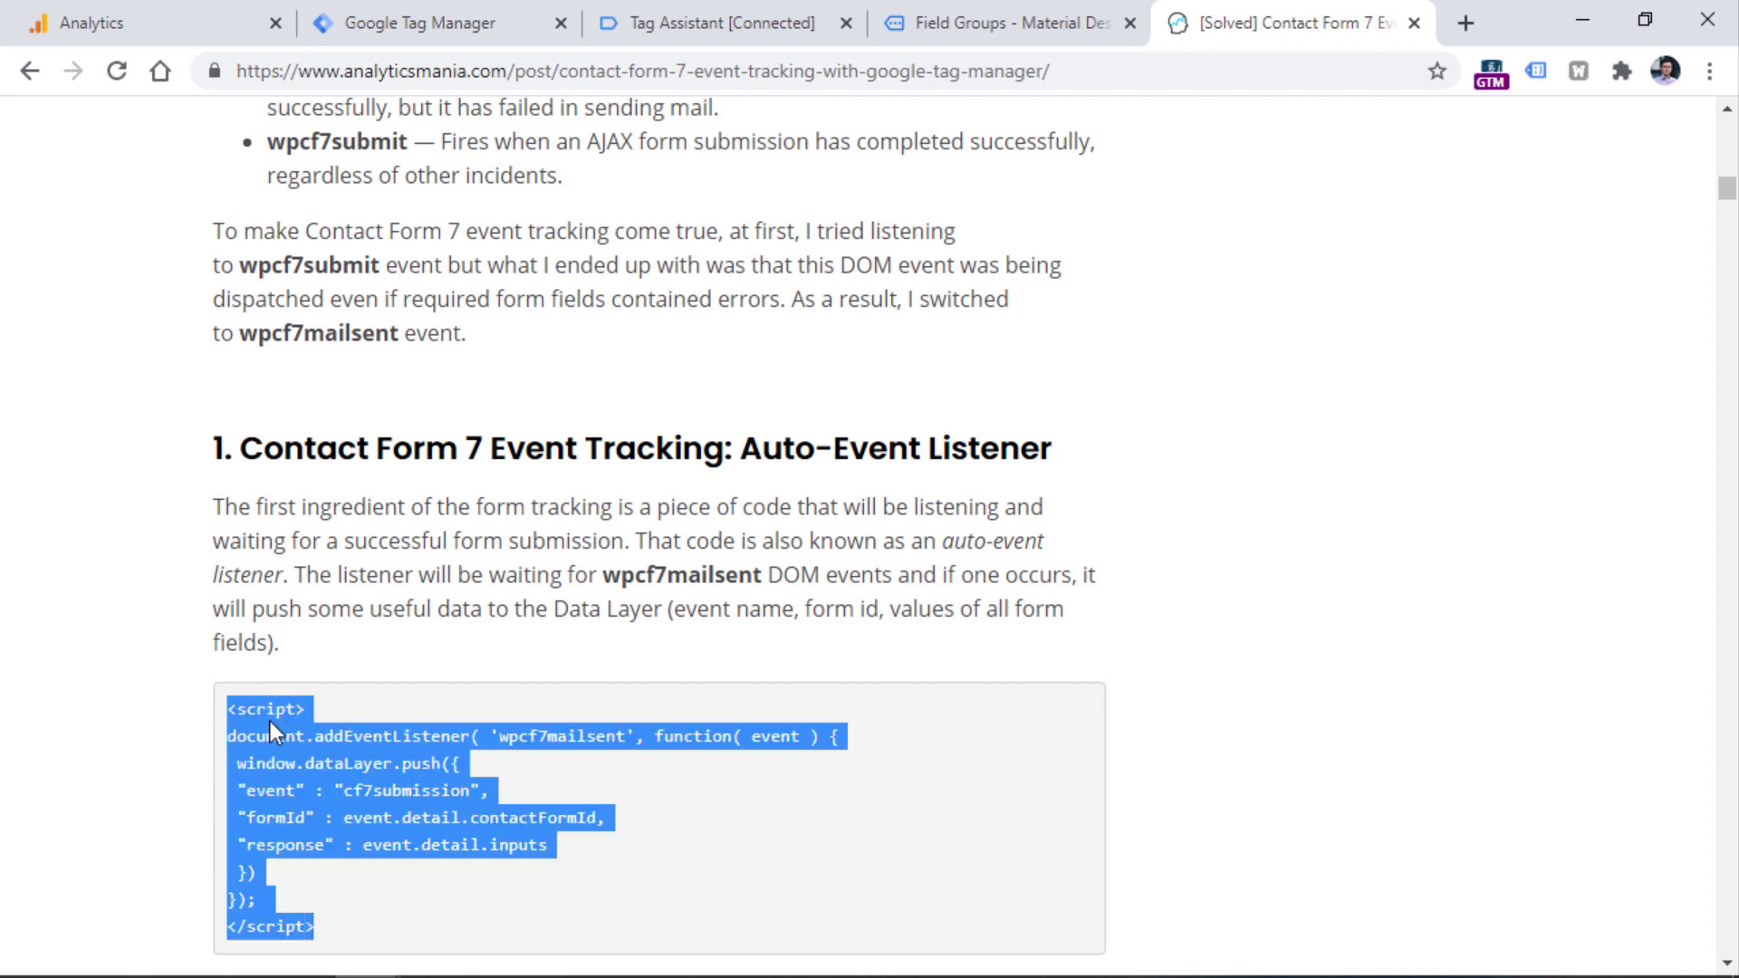
{"action": "right_click", "coordinate": [270, 721]}
{"action": "left_click", "coordinate": [344, 738]}
Copy the listener script again and close the trigger type list in Tag Manager.
{"action": "right_click", "coordinate": [365, 751]}
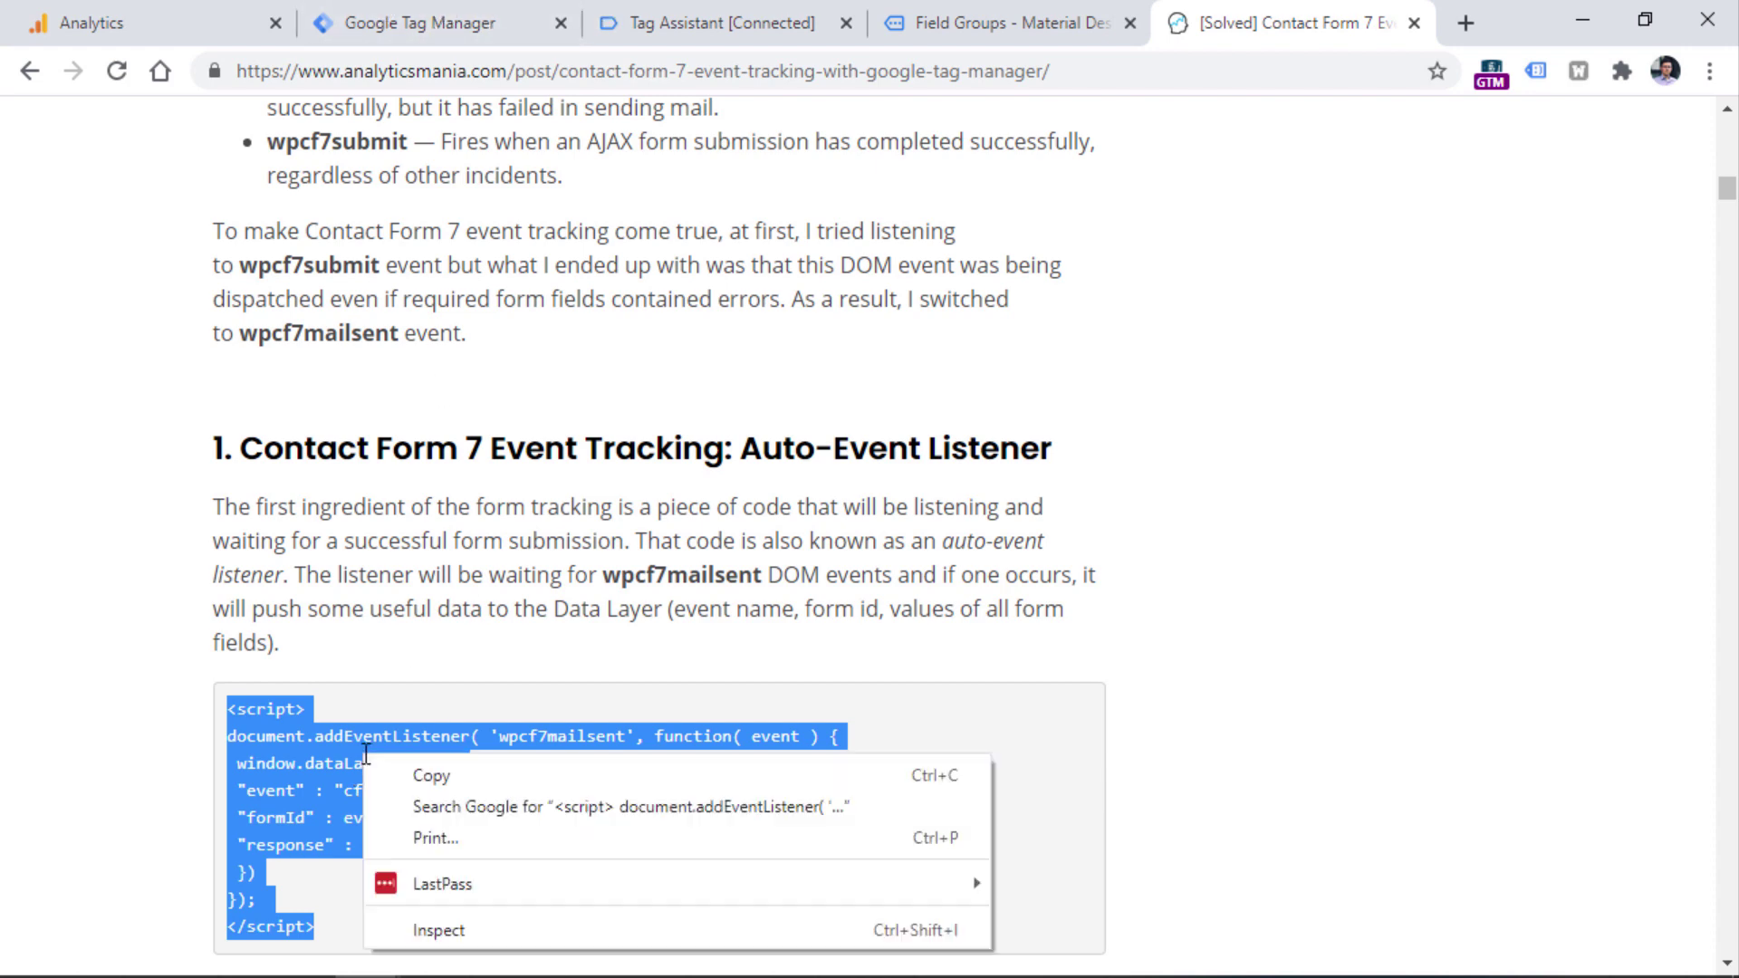
{"action": "left_click", "coordinate": [412, 775]}
{"action": "left_click", "coordinate": [477, 26]}
{"action": "left_click", "coordinate": [399, 388]}
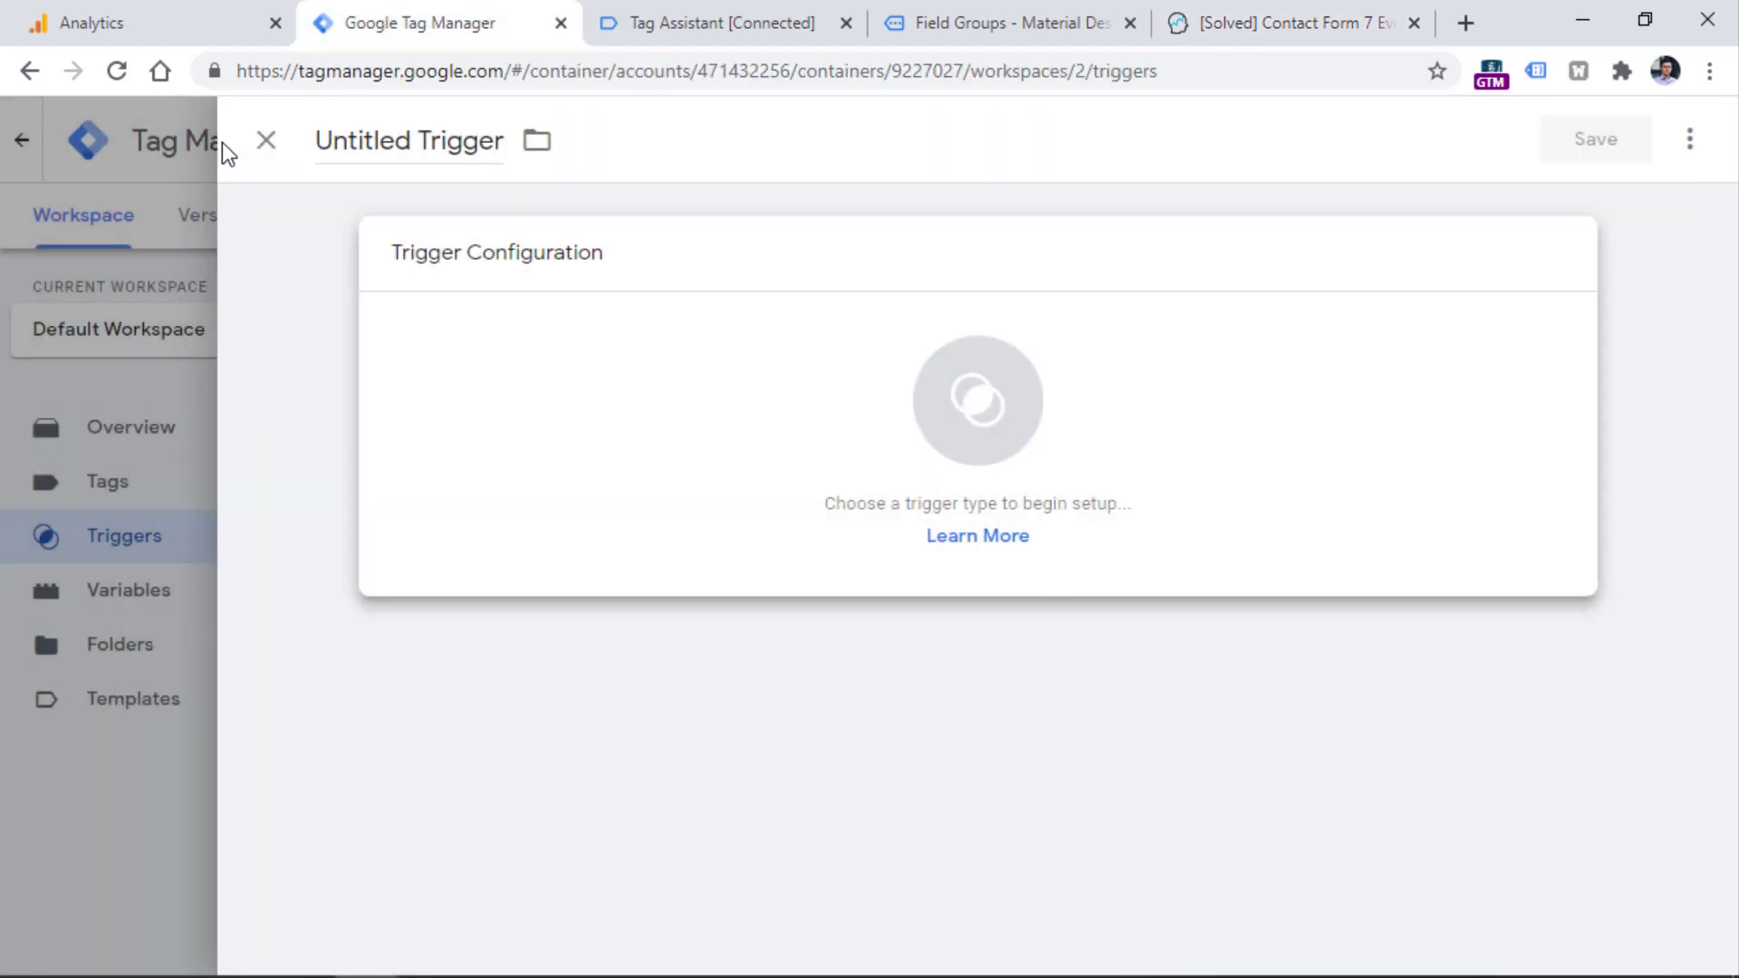
Discard the unfinished trigger and create a Custom HTML tag containing the pasted listener script.
{"action": "left_click", "coordinate": [221, 148]}
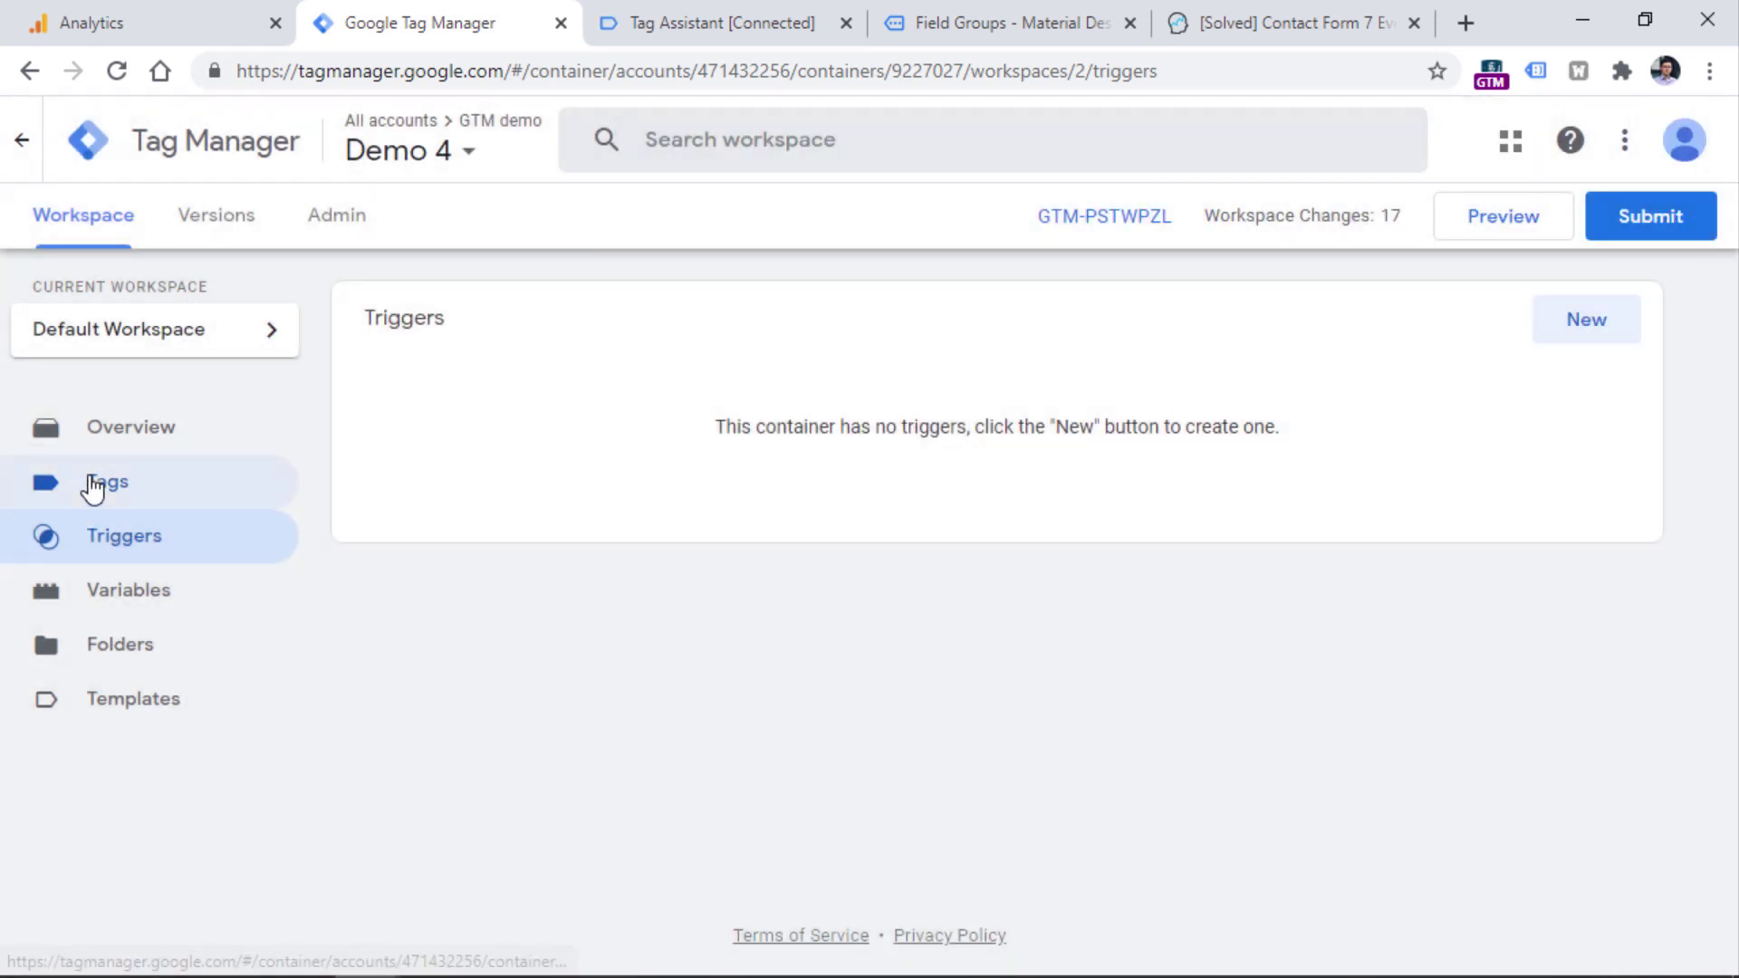
{"action": "left_click", "coordinate": [115, 486]}
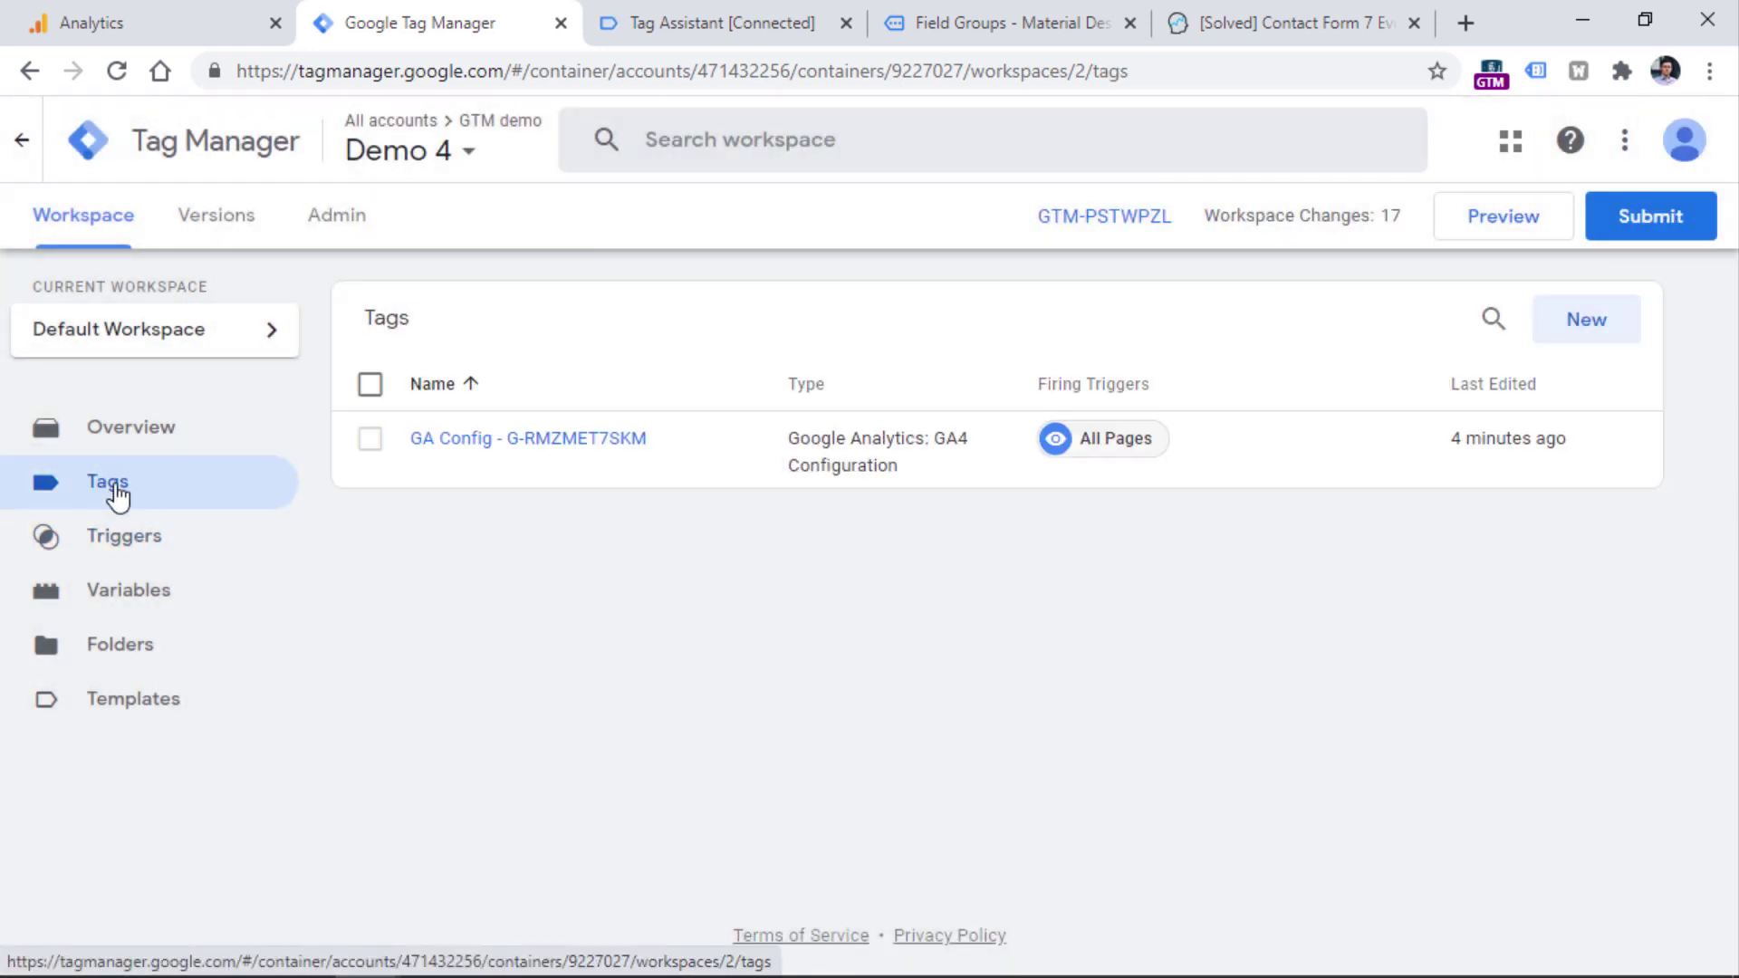
{"action": "left_click", "coordinate": [1599, 328]}
{"action": "left_click", "coordinate": [644, 389]}
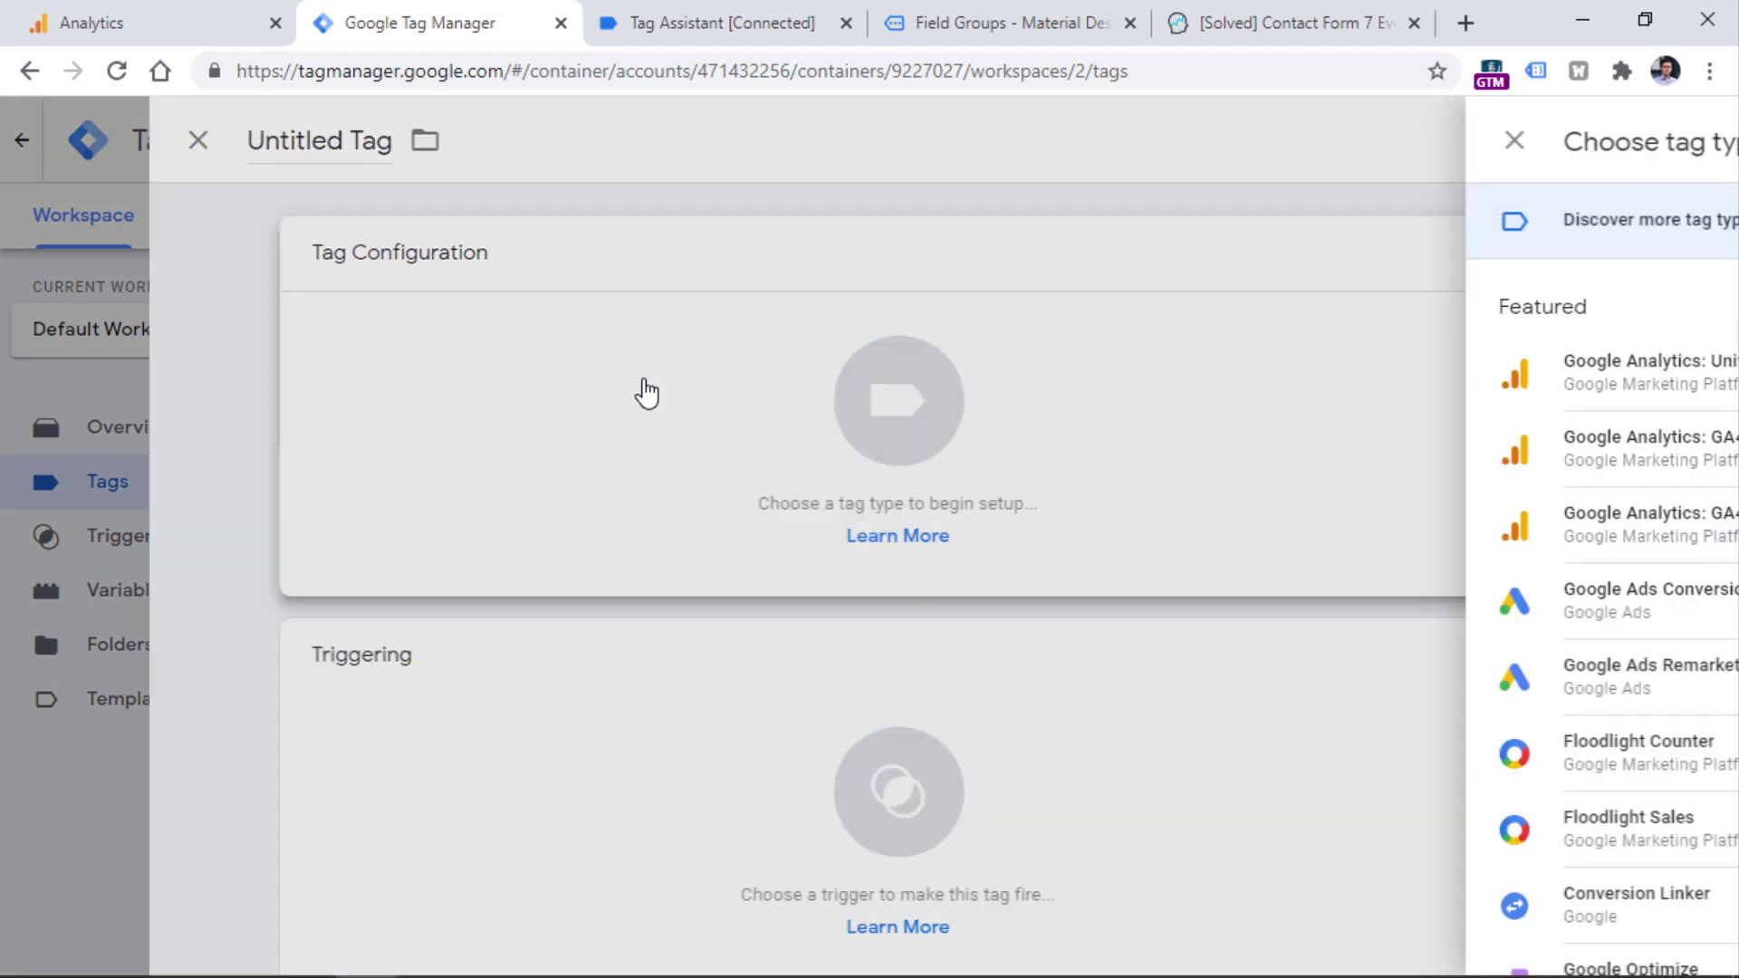
{"action": "scroll", "coordinate": [1072, 450], "scroll_direction": "down", "scroll_amount": 5}
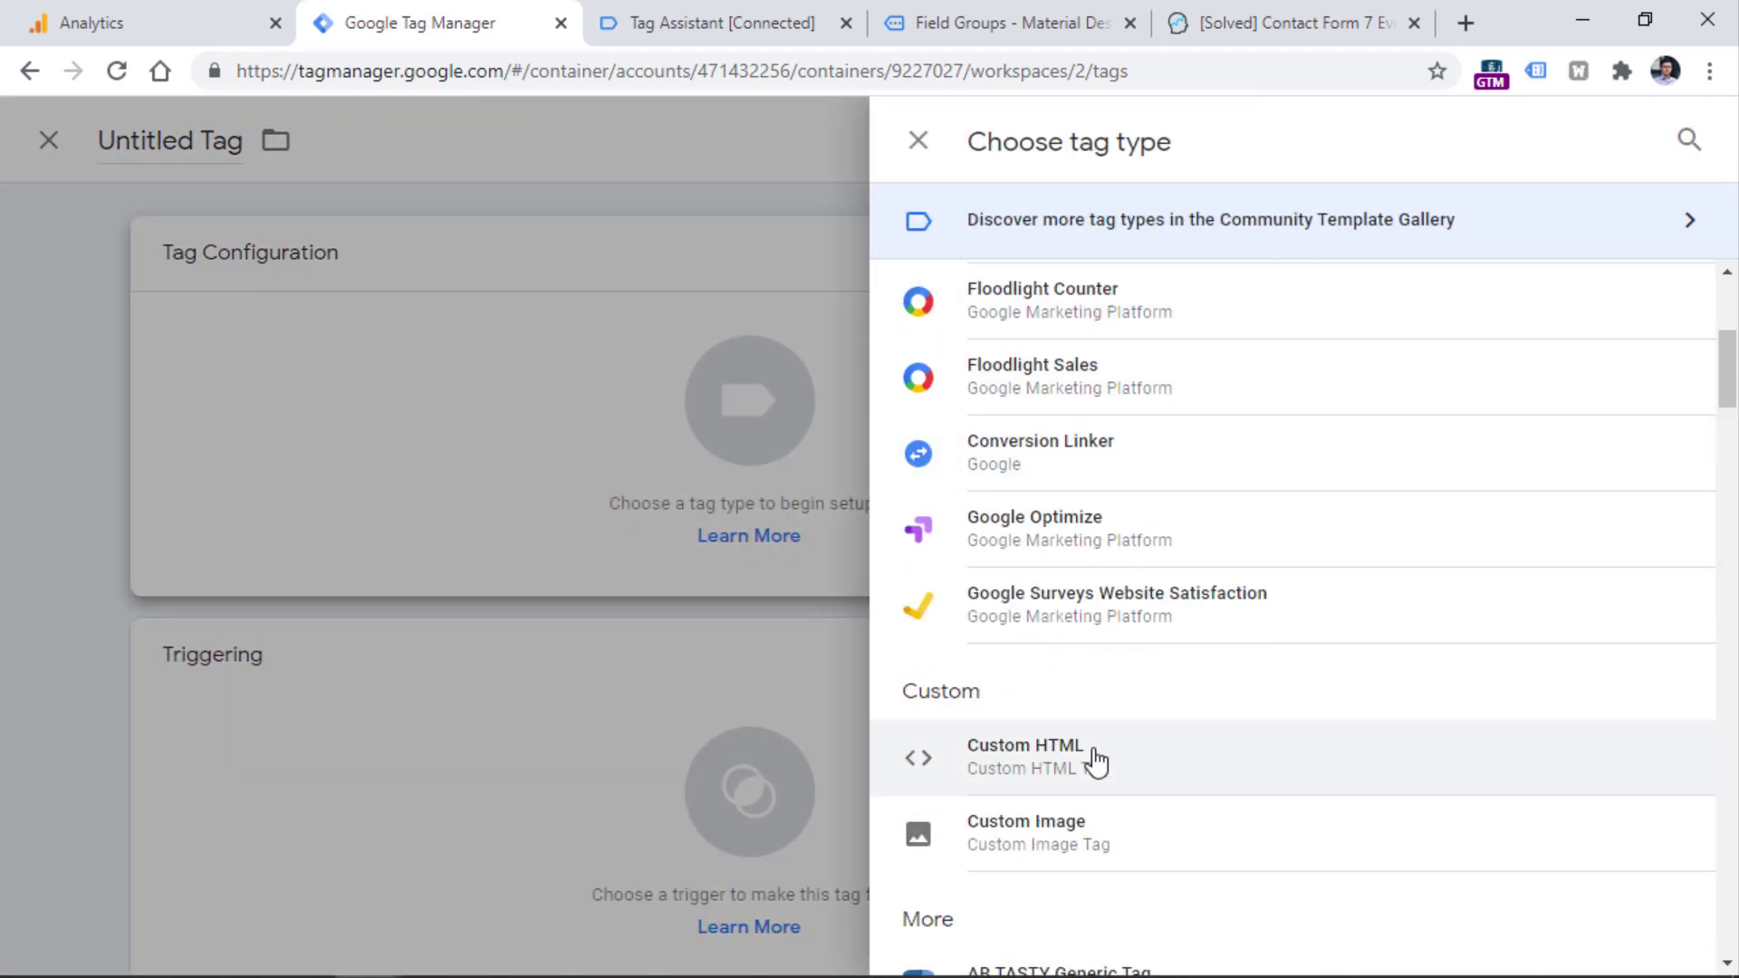
{"action": "left_click", "coordinate": [1099, 757]}
{"action": "key", "text": "ctrl+v"}
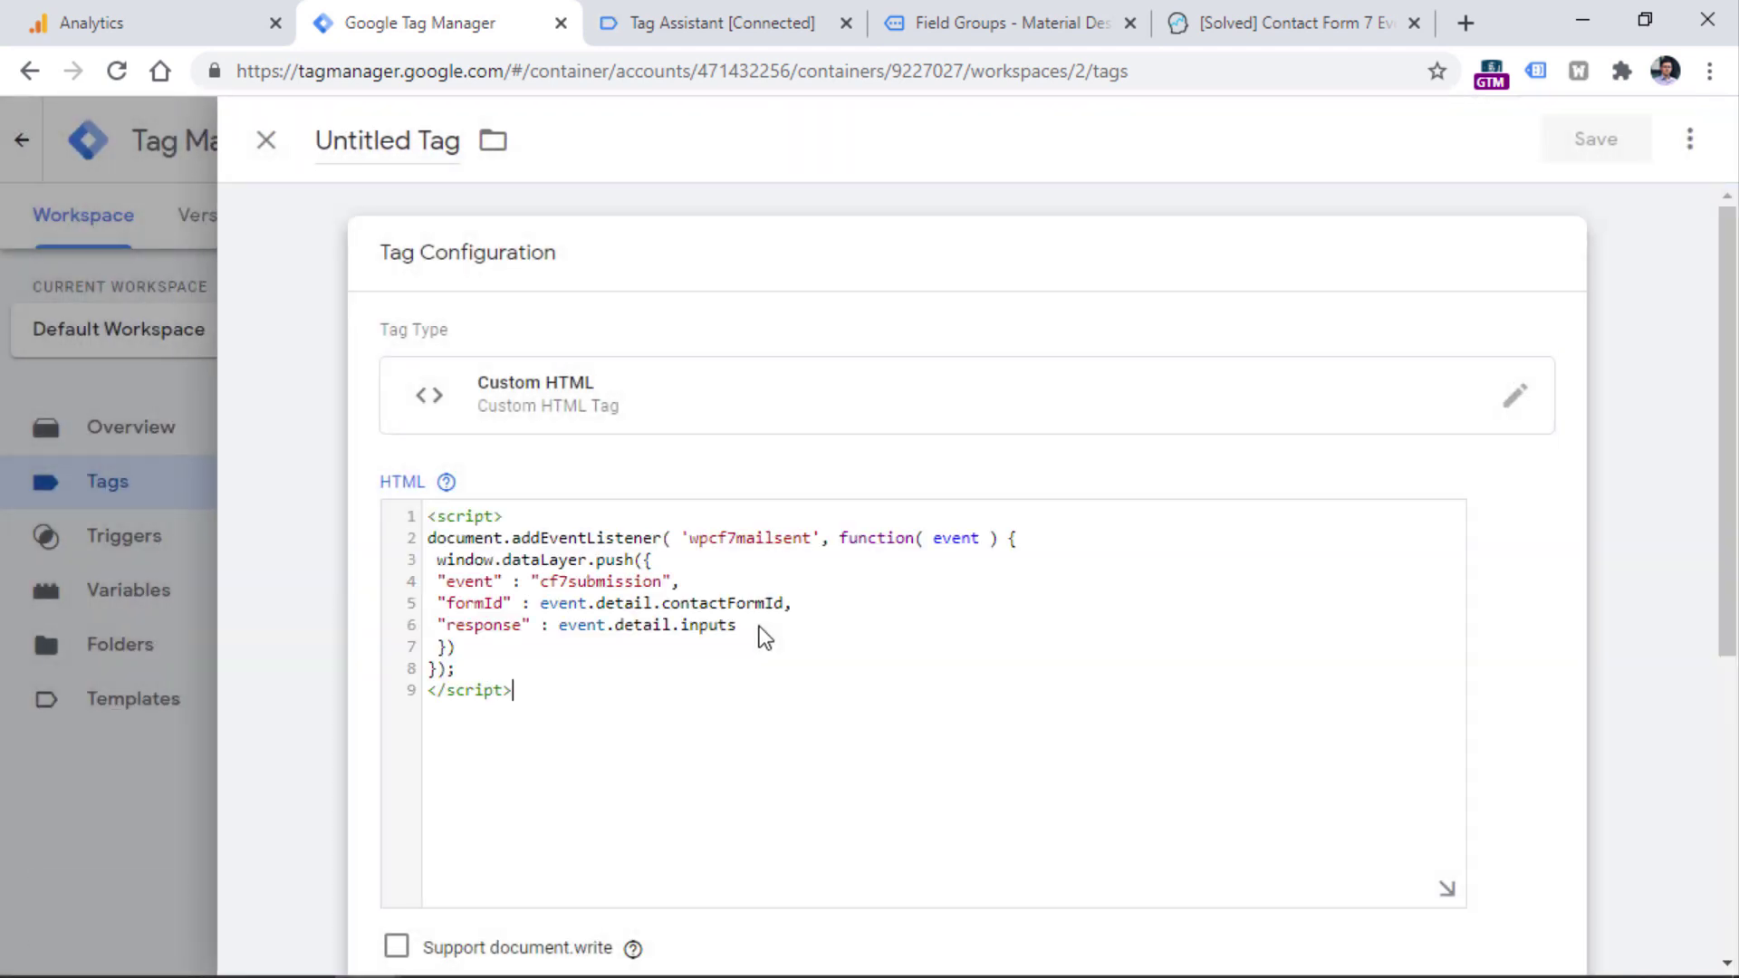
Set the tag to fire on All Pages, name it 'cHTML - Contact Form 7 Listener', and save.
{"action": "scroll", "coordinate": [474, 746], "scroll_direction": "down", "scroll_amount": 5}
{"action": "left_click", "coordinate": [570, 693]}
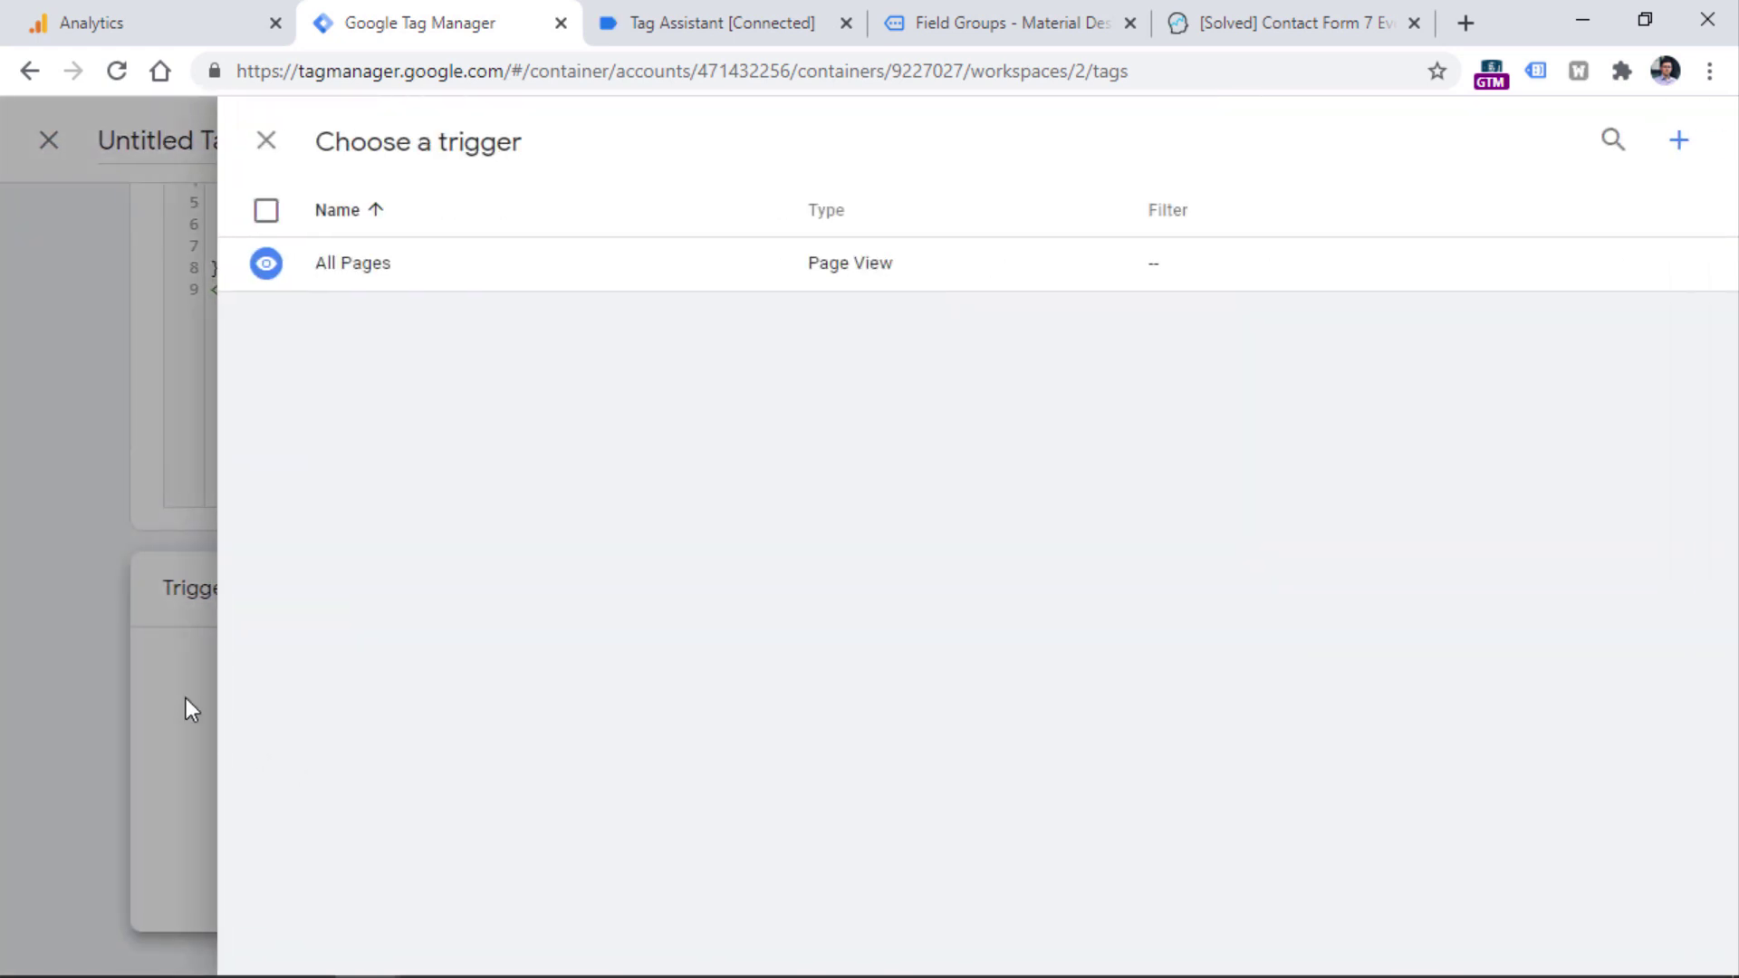
{"action": "left_click", "coordinate": [170, 683]}
{"action": "left_click", "coordinate": [577, 738]}
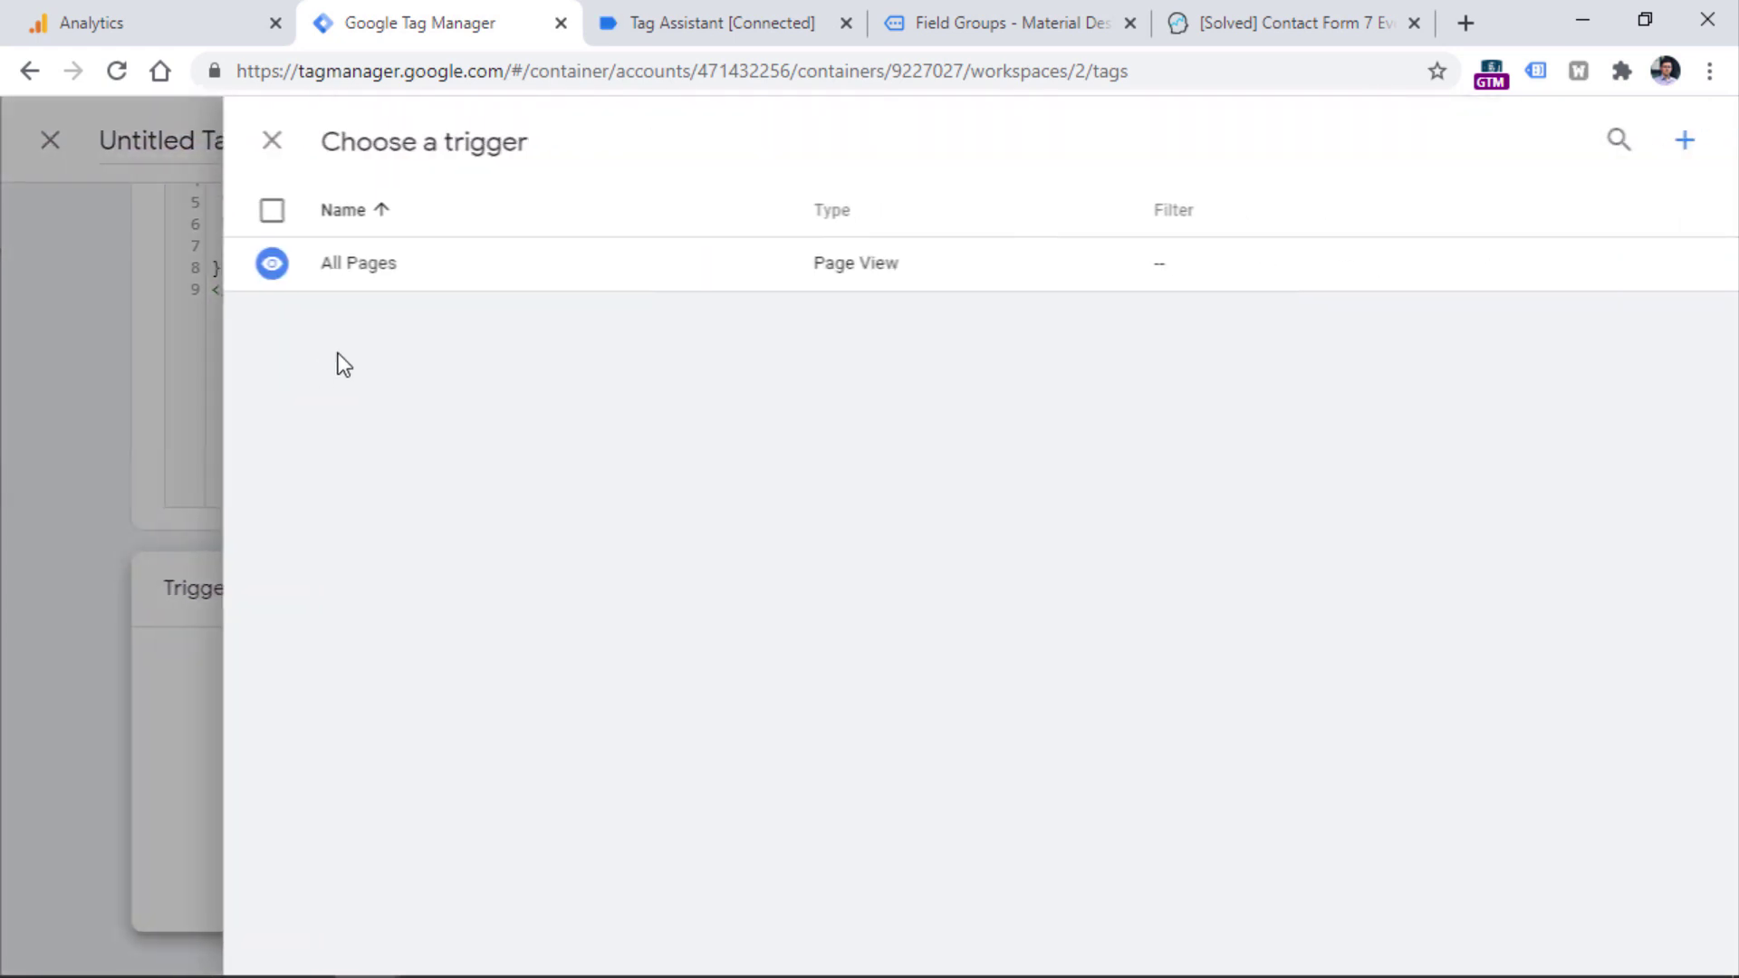
{"action": "left_click", "coordinate": [345, 284]}
{"action": "left_click", "coordinate": [352, 161]}
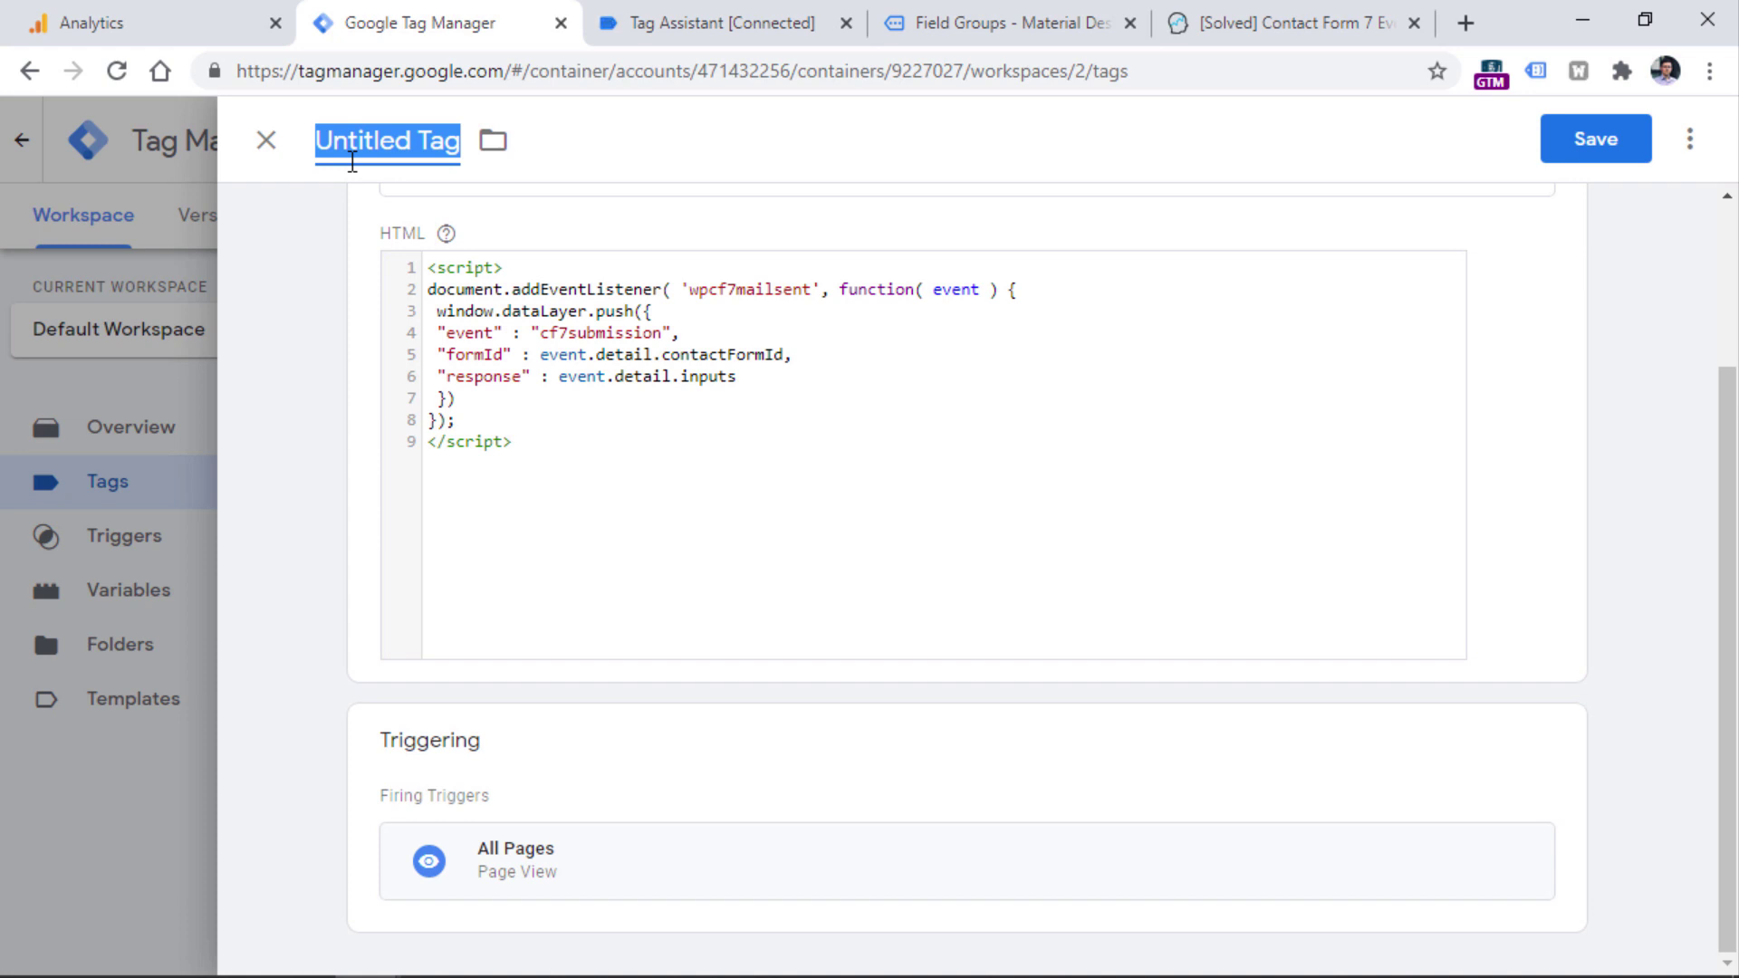
{"action": "type", "text": "cHTML 0"}
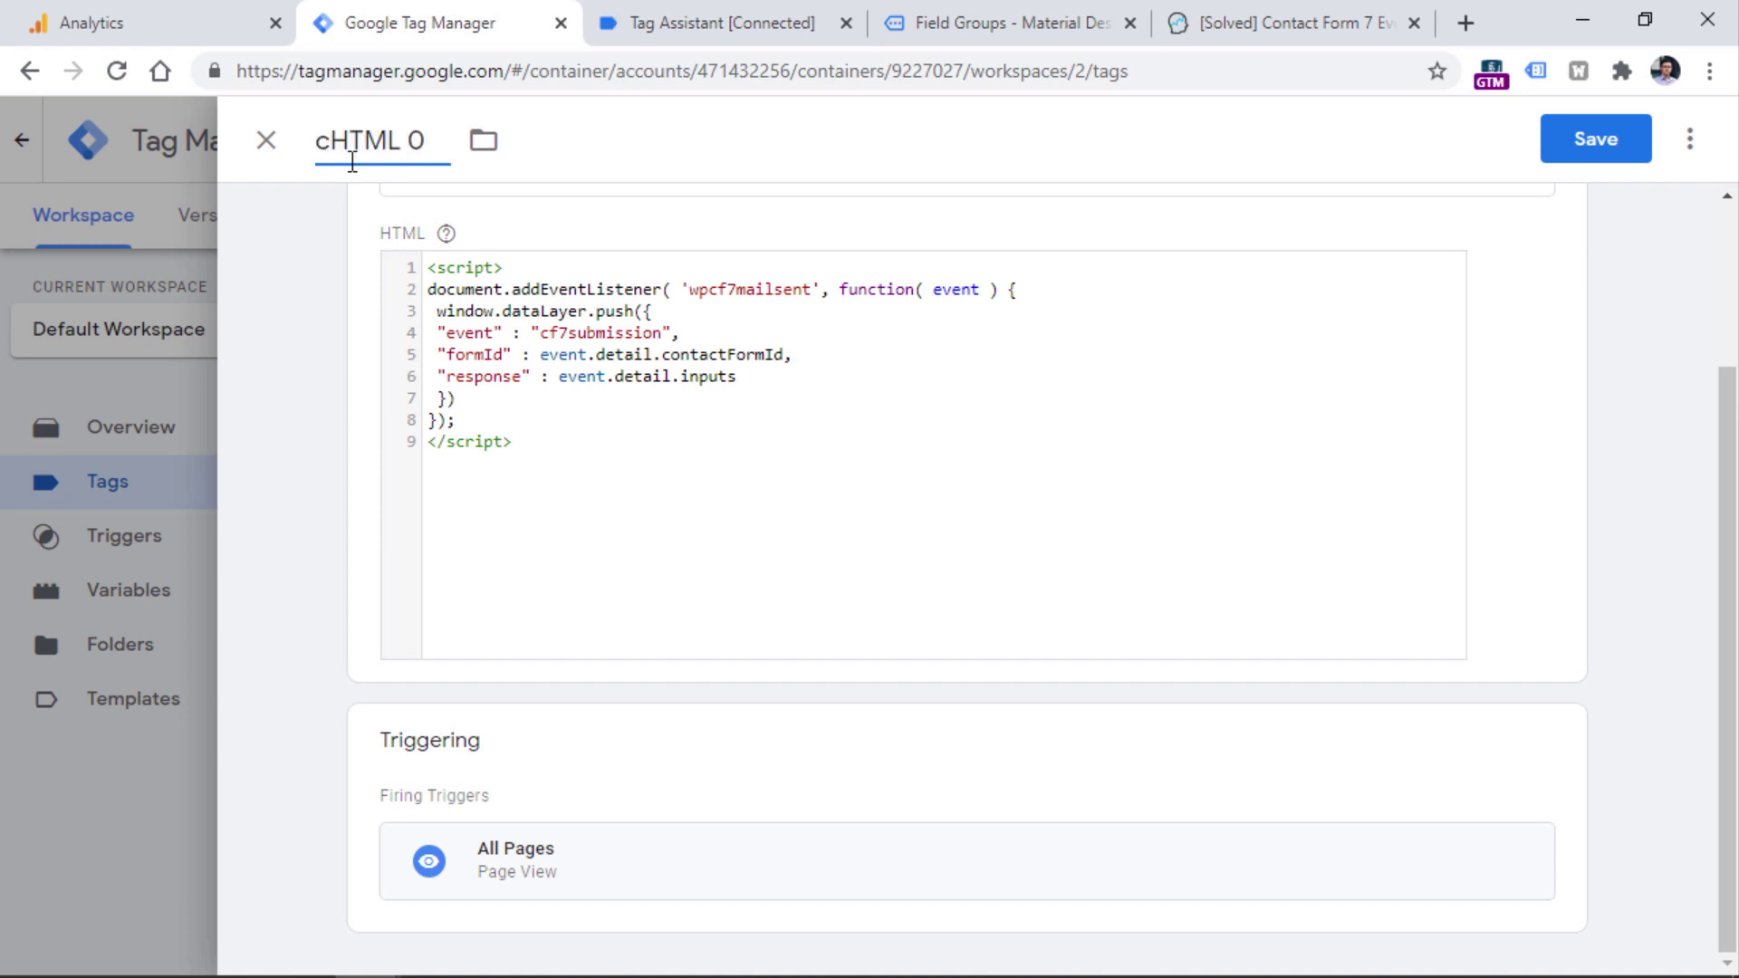
{"action": "key", "text": "BackSpace"}
{"action": "type", "text": "- Contact Form "}
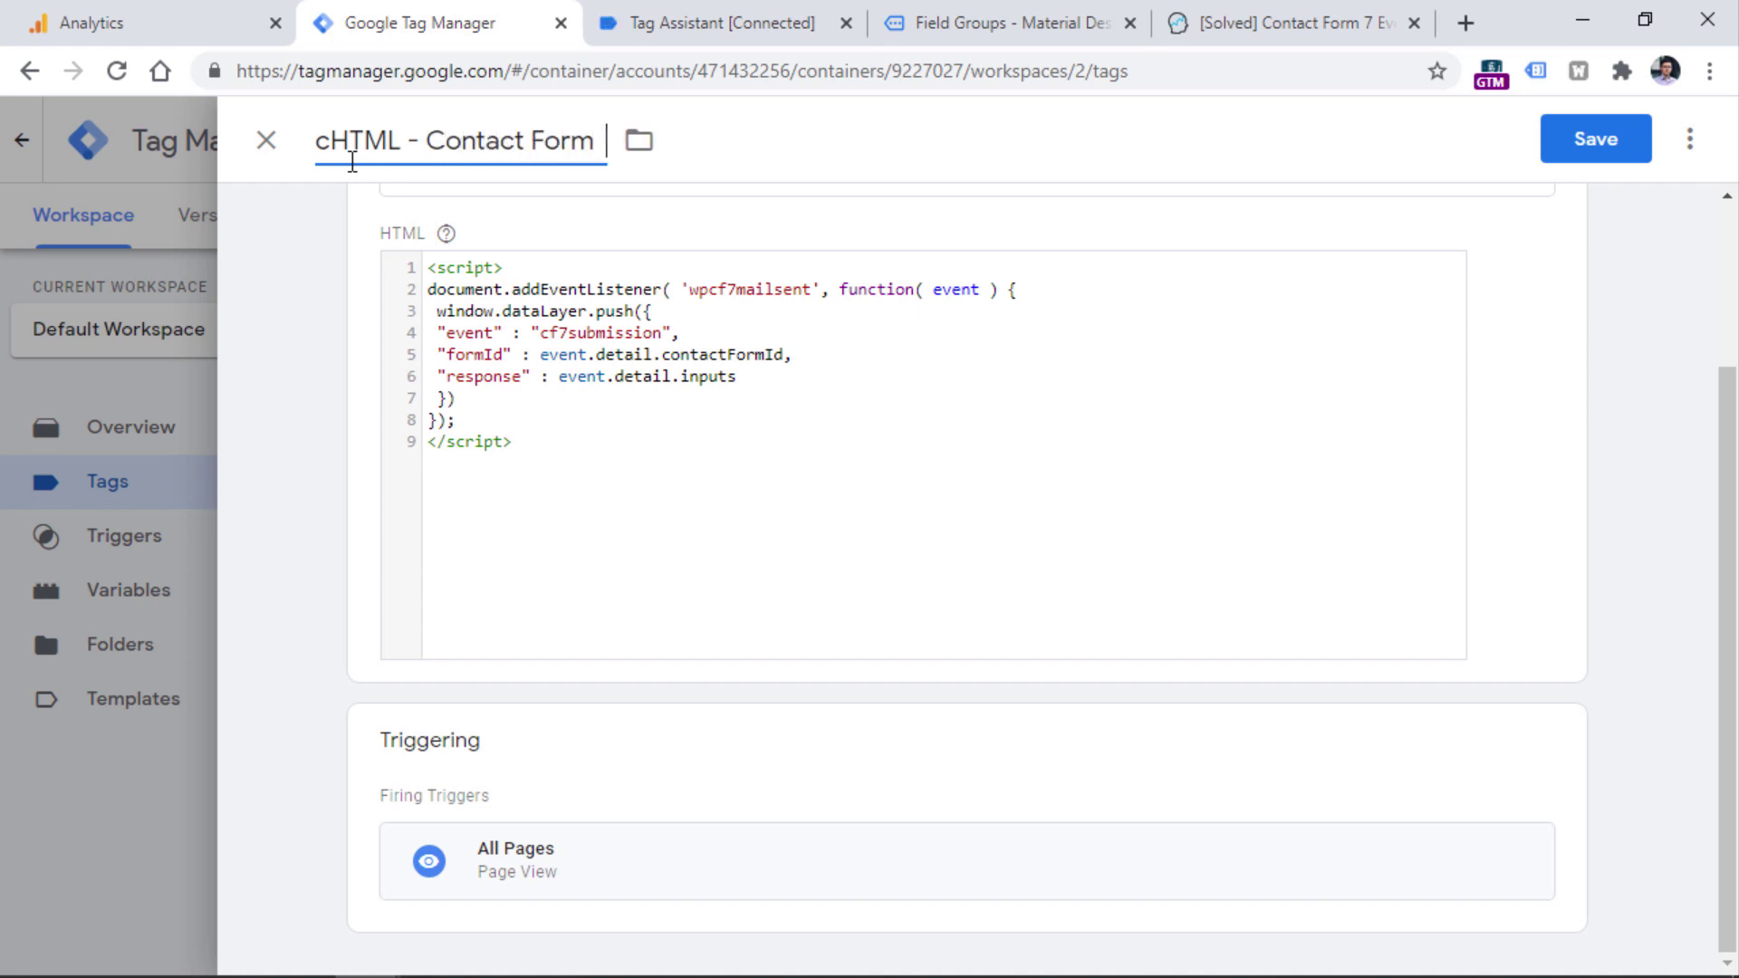
{"action": "type", "text": "7 Listener"}
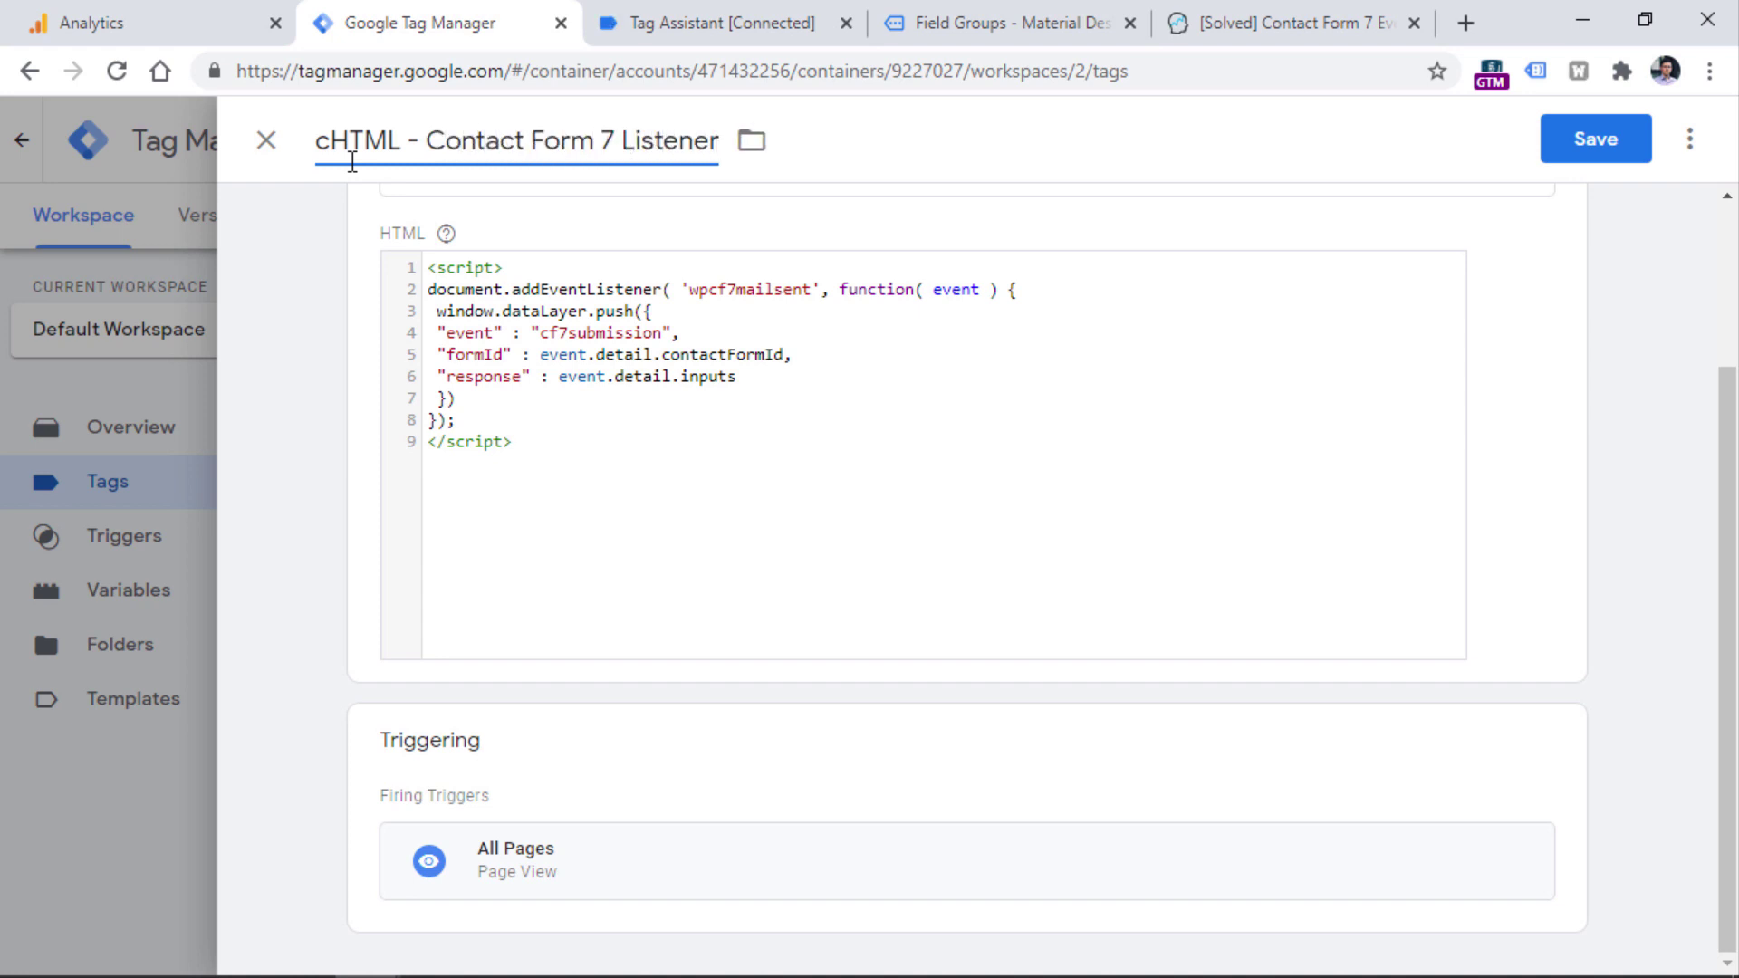
{"action": "left_click", "coordinate": [1585, 143]}
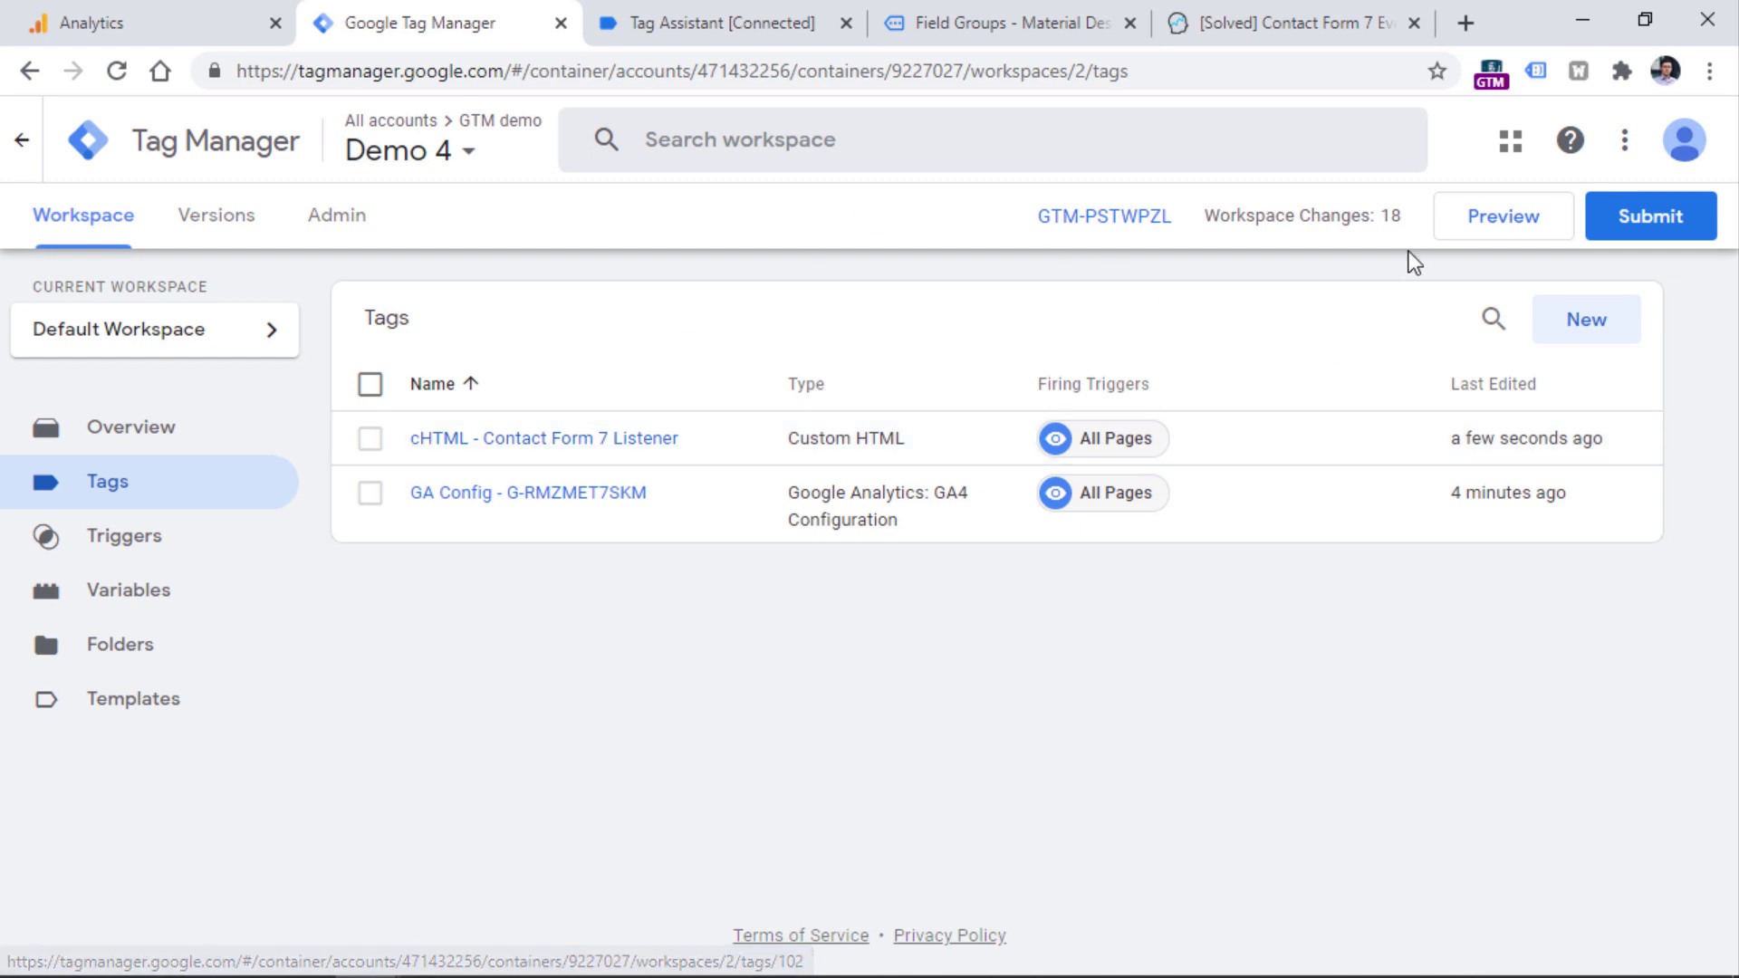
Start a debug preview and enter test name 'asdasd' and email 'asdasd@as' on the demo form.
{"action": "left_click", "coordinate": [1499, 220]}
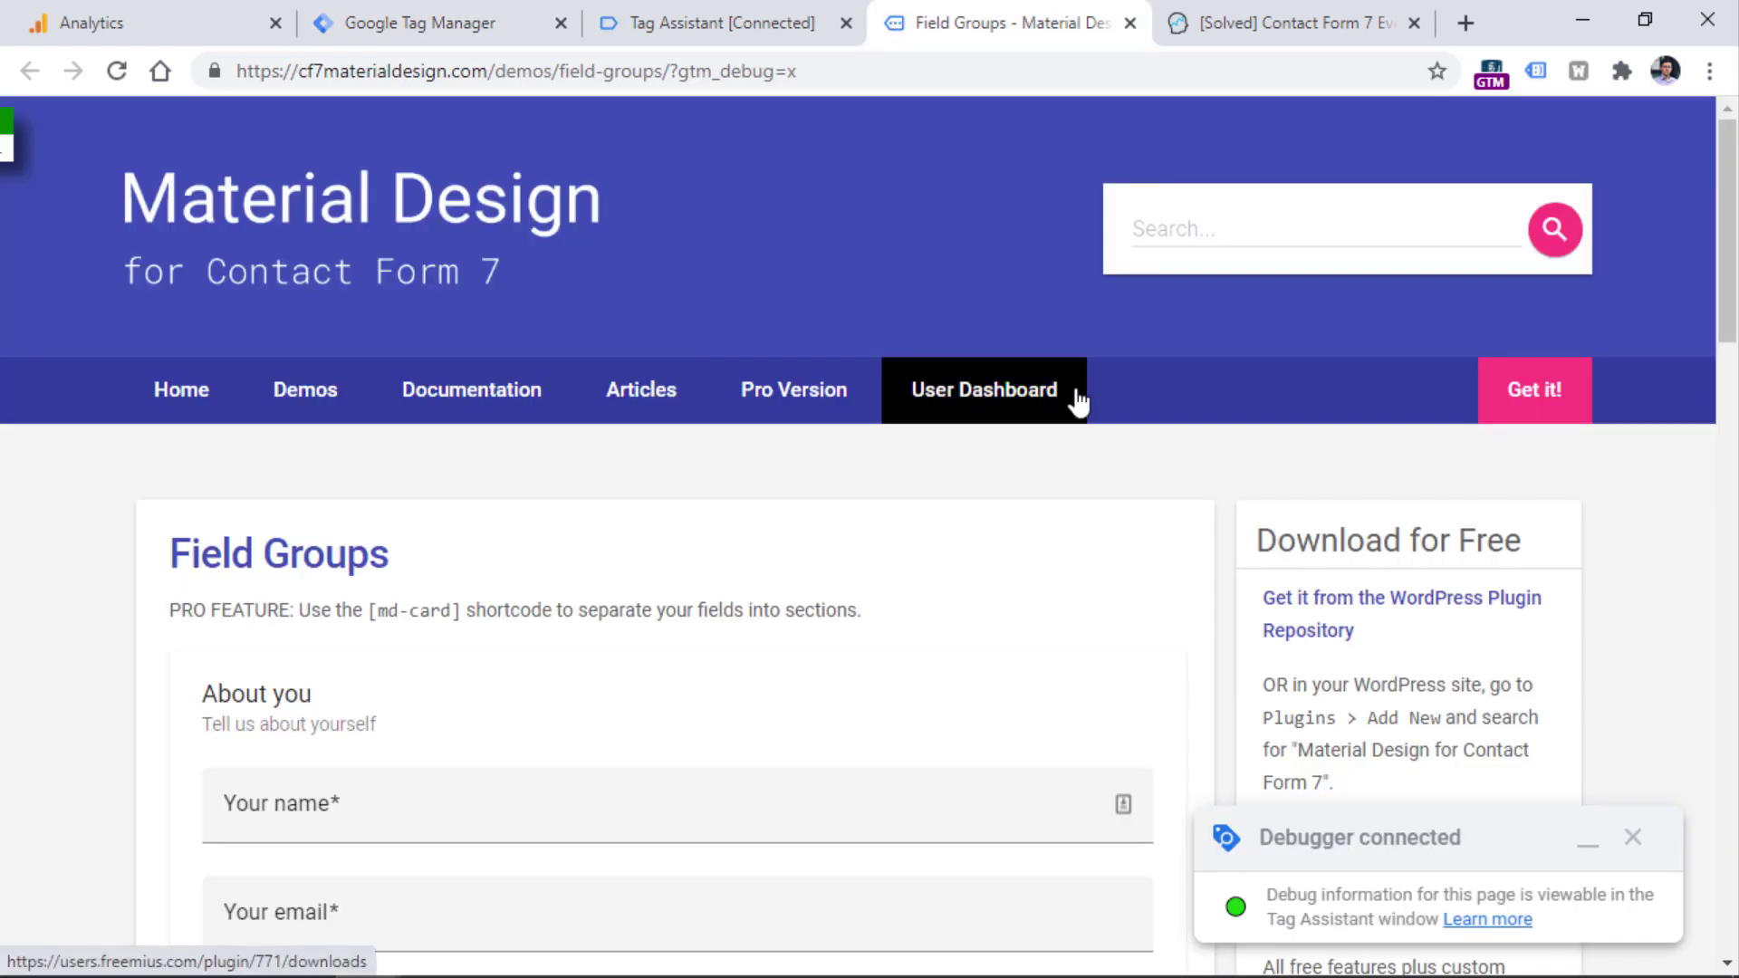
{"action": "scroll", "coordinate": [815, 392], "scroll_direction": "down", "scroll_amount": 5}
{"action": "left_click", "coordinate": [396, 365]}
{"action": "type", "text": "asdasd"}
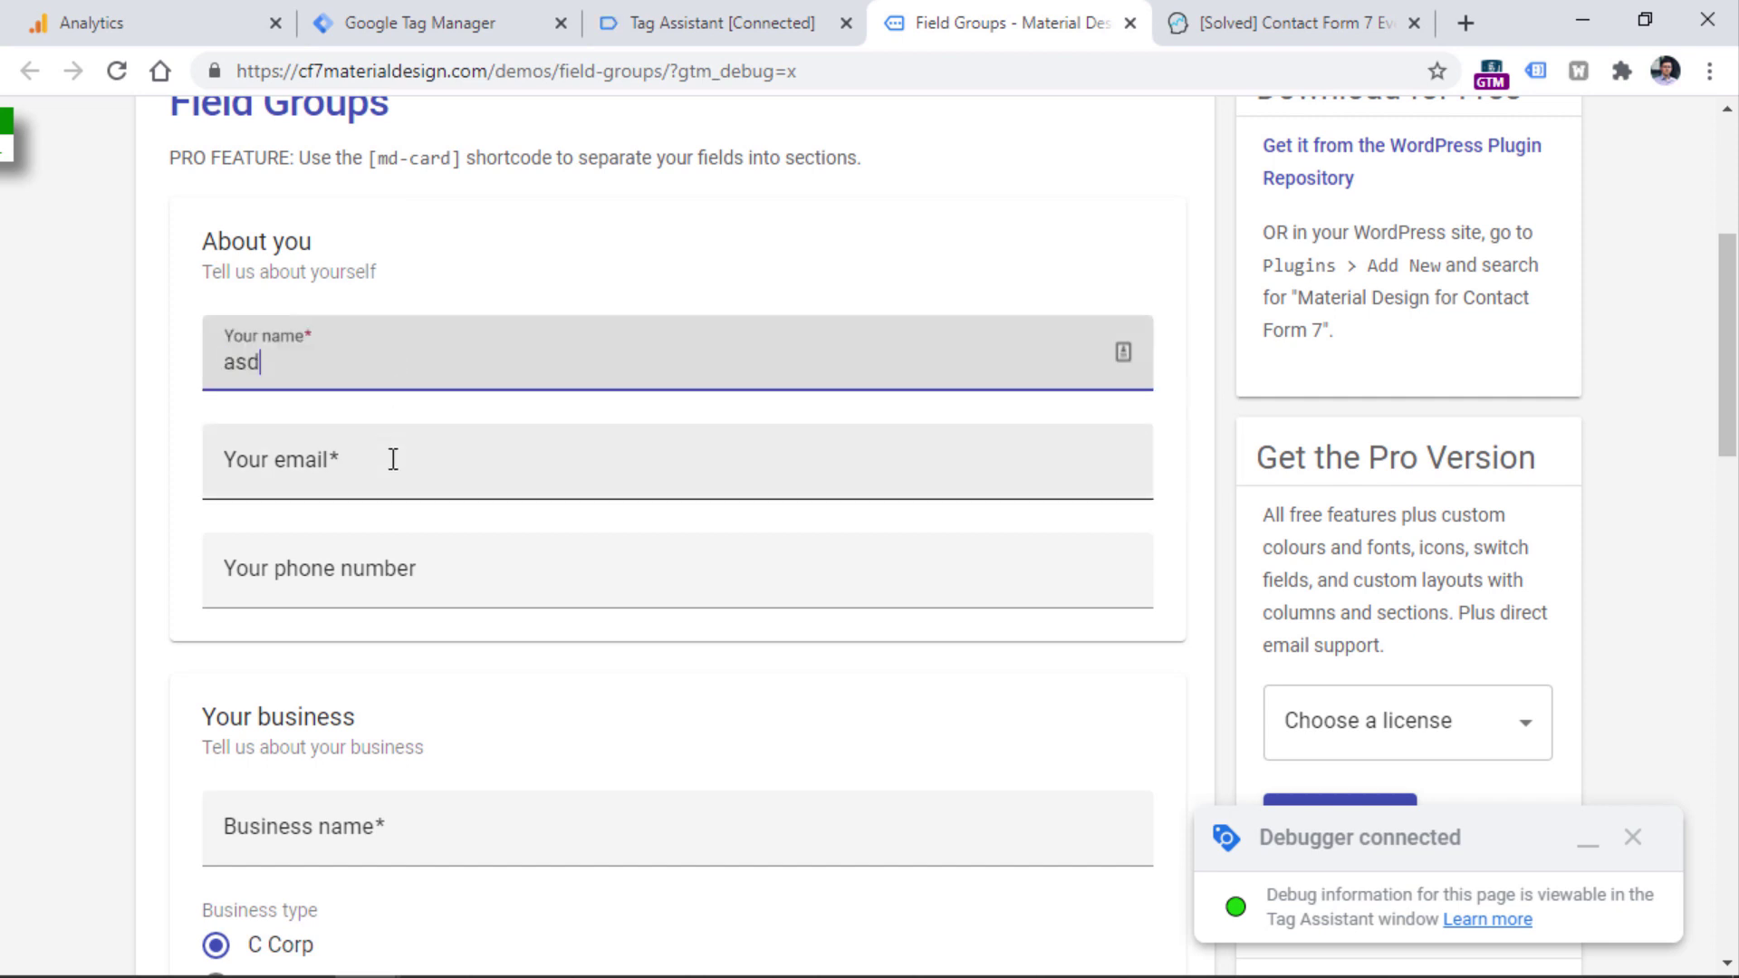
{"action": "left_click", "coordinate": [392, 458]}
{"action": "type", "text": "asdasd@as"}
Enter 'asdasdas', send the form, and switch to the Tag Assistant tab.
{"action": "scroll", "coordinate": [393, 462], "scroll_direction": "down", "scroll_amount": 8}
{"action": "scroll", "coordinate": [392, 465], "scroll_direction": "down", "scroll_amount": 2}
{"action": "left_click", "coordinate": [453, 489]}
{"action": "type", "text": "asdasdas"}
{"action": "left_click", "coordinate": [261, 634]}
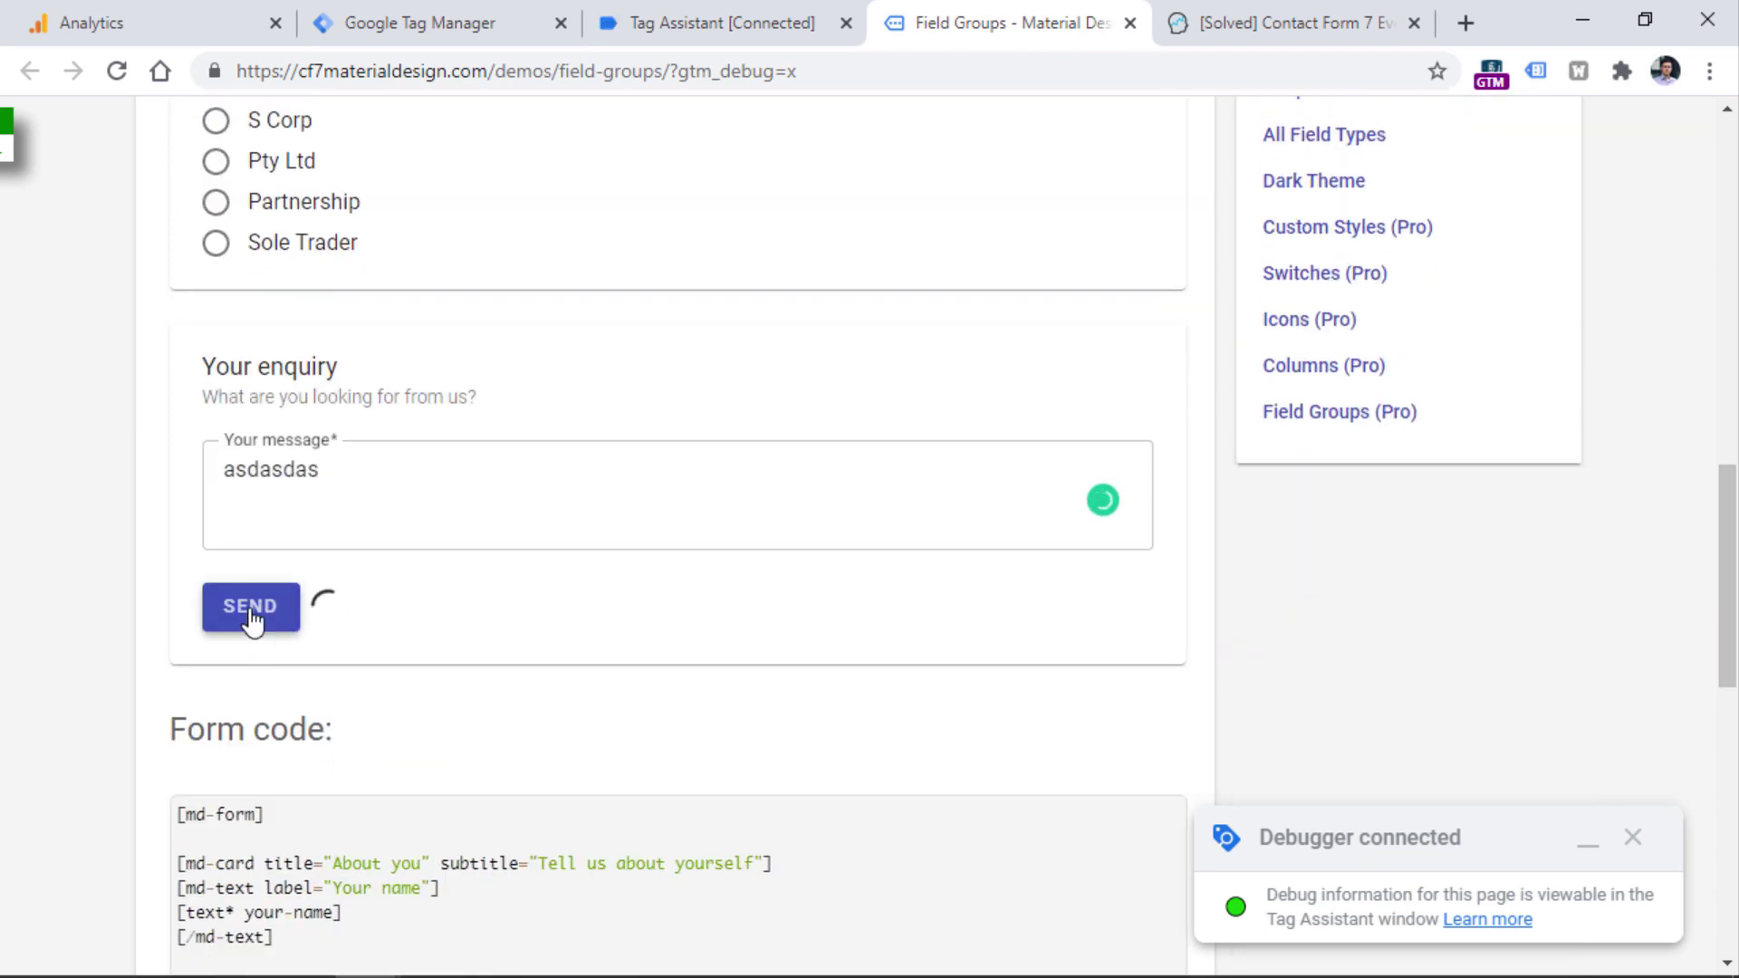
{"action": "left_click_drag", "start_coordinate": [176, 711], "coordinate": [545, 711]}
{"action": "left_click", "coordinate": [716, 27]}
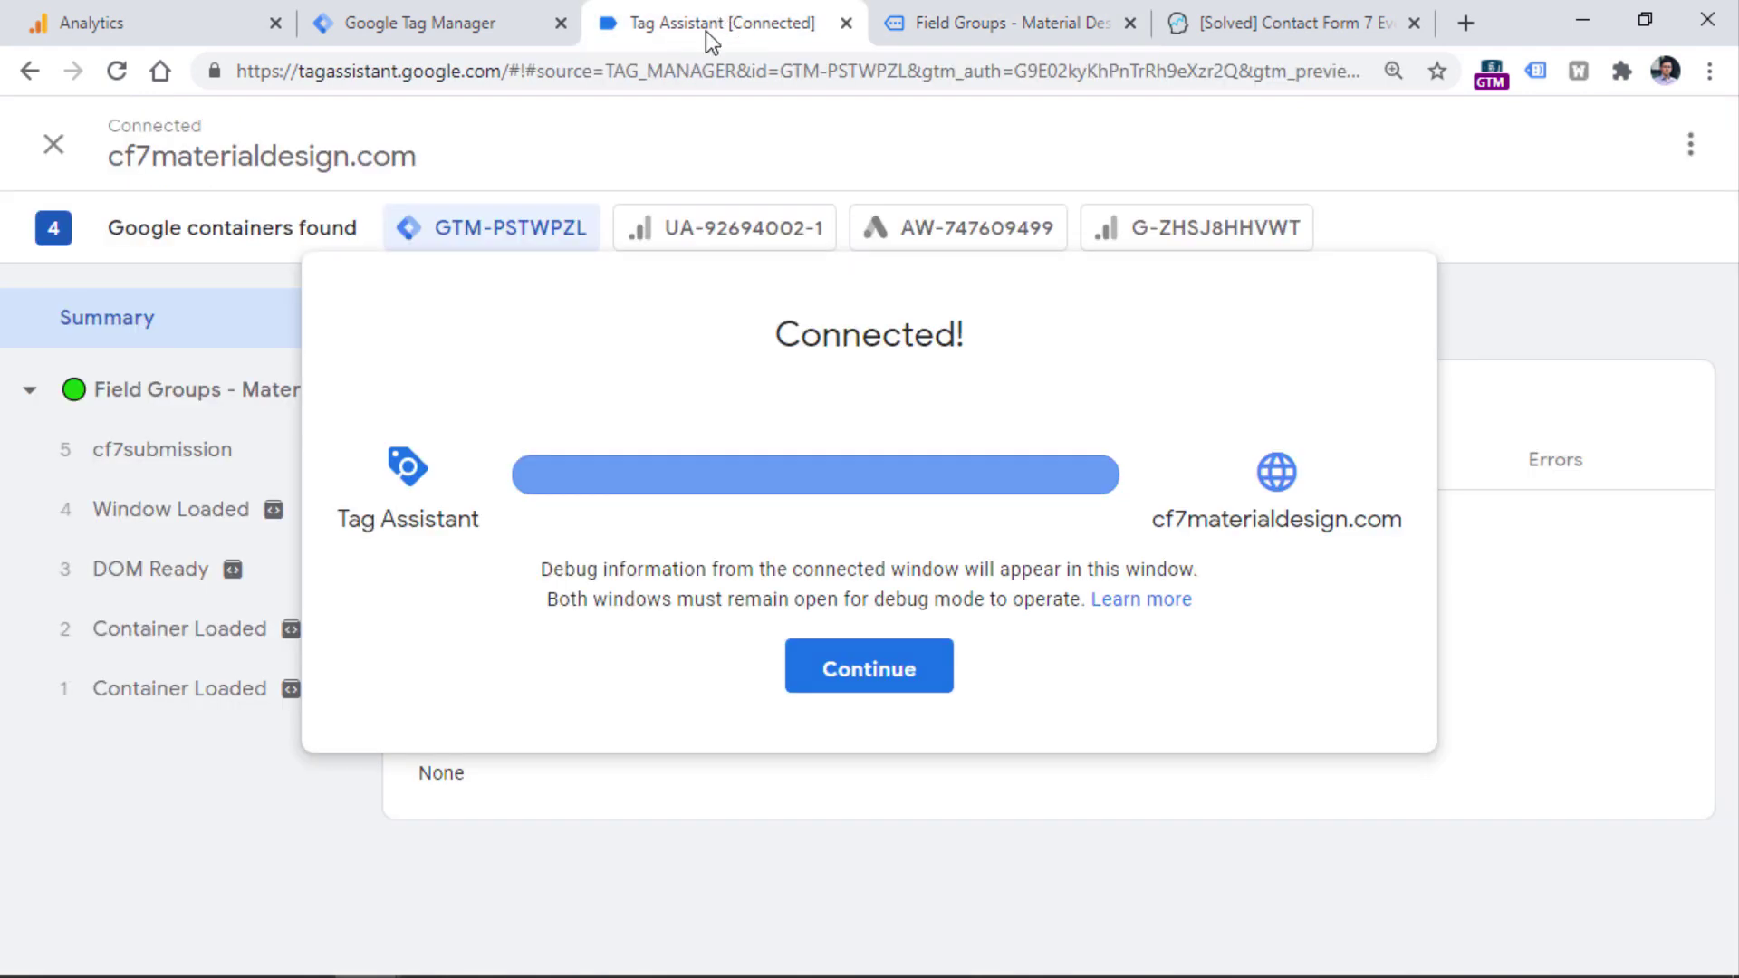
Dismiss the connection notice and show the cf7submission event's Data Layer values.
{"action": "left_click", "coordinate": [871, 677]}
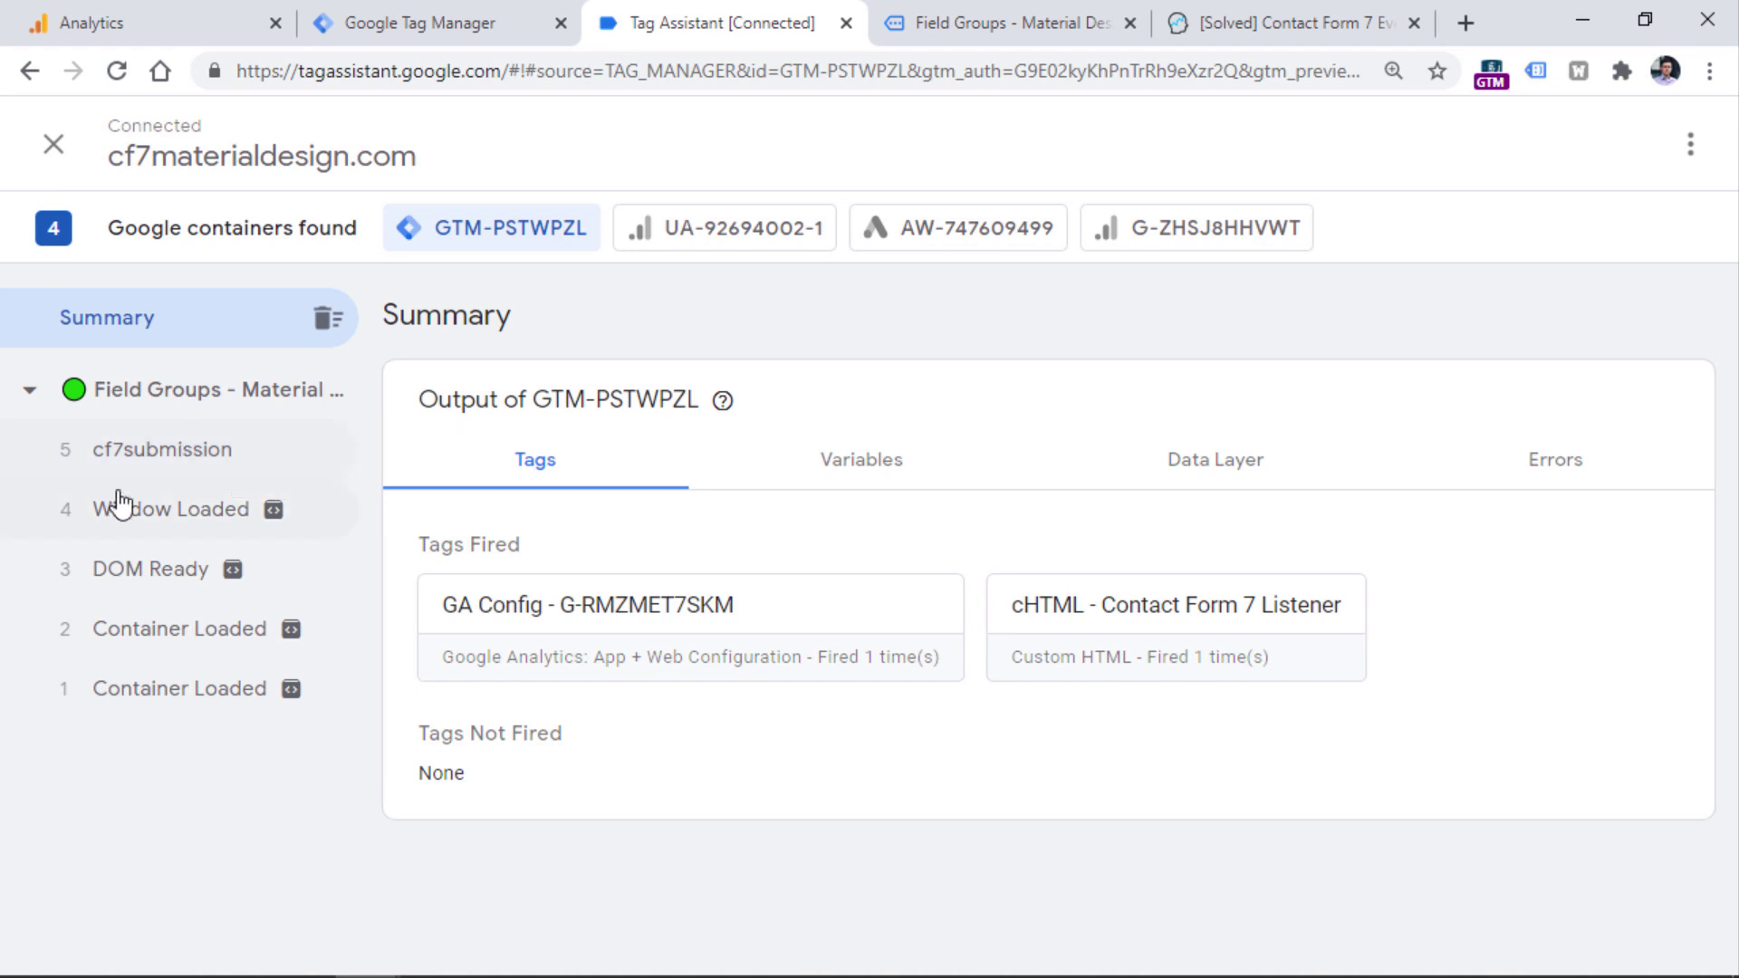
{"action": "left_click", "coordinate": [181, 458]}
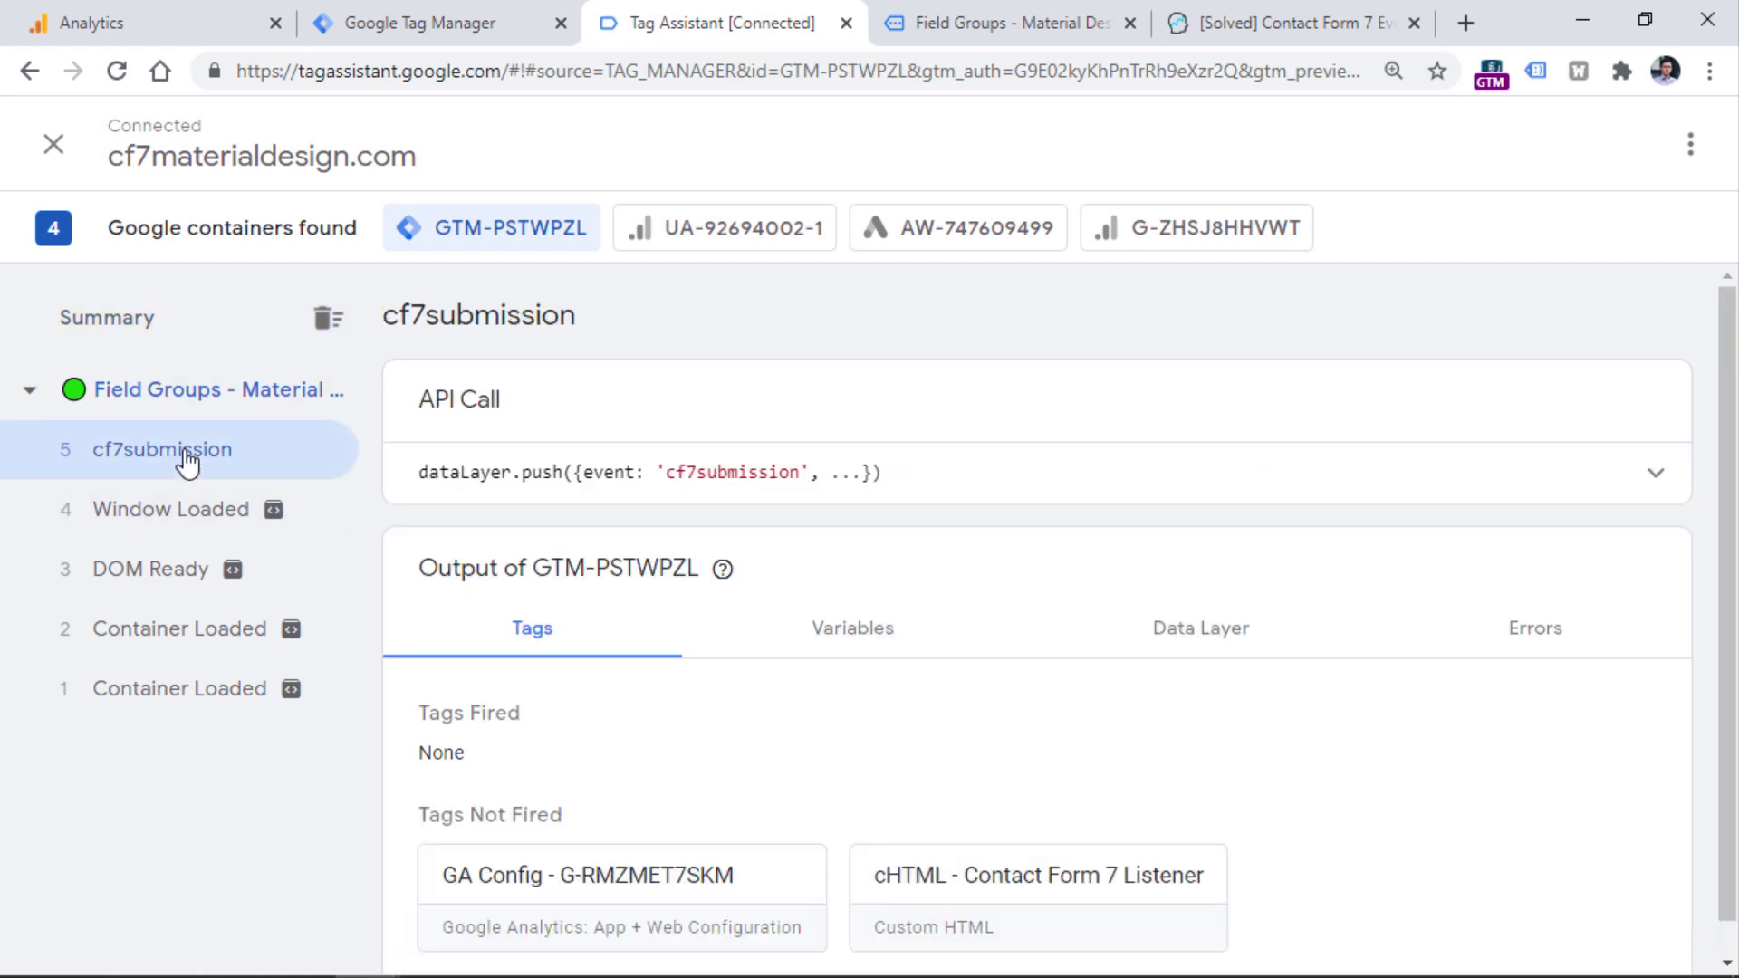
{"action": "scroll", "coordinate": [1425, 559], "scroll_direction": "down", "scroll_amount": 1}
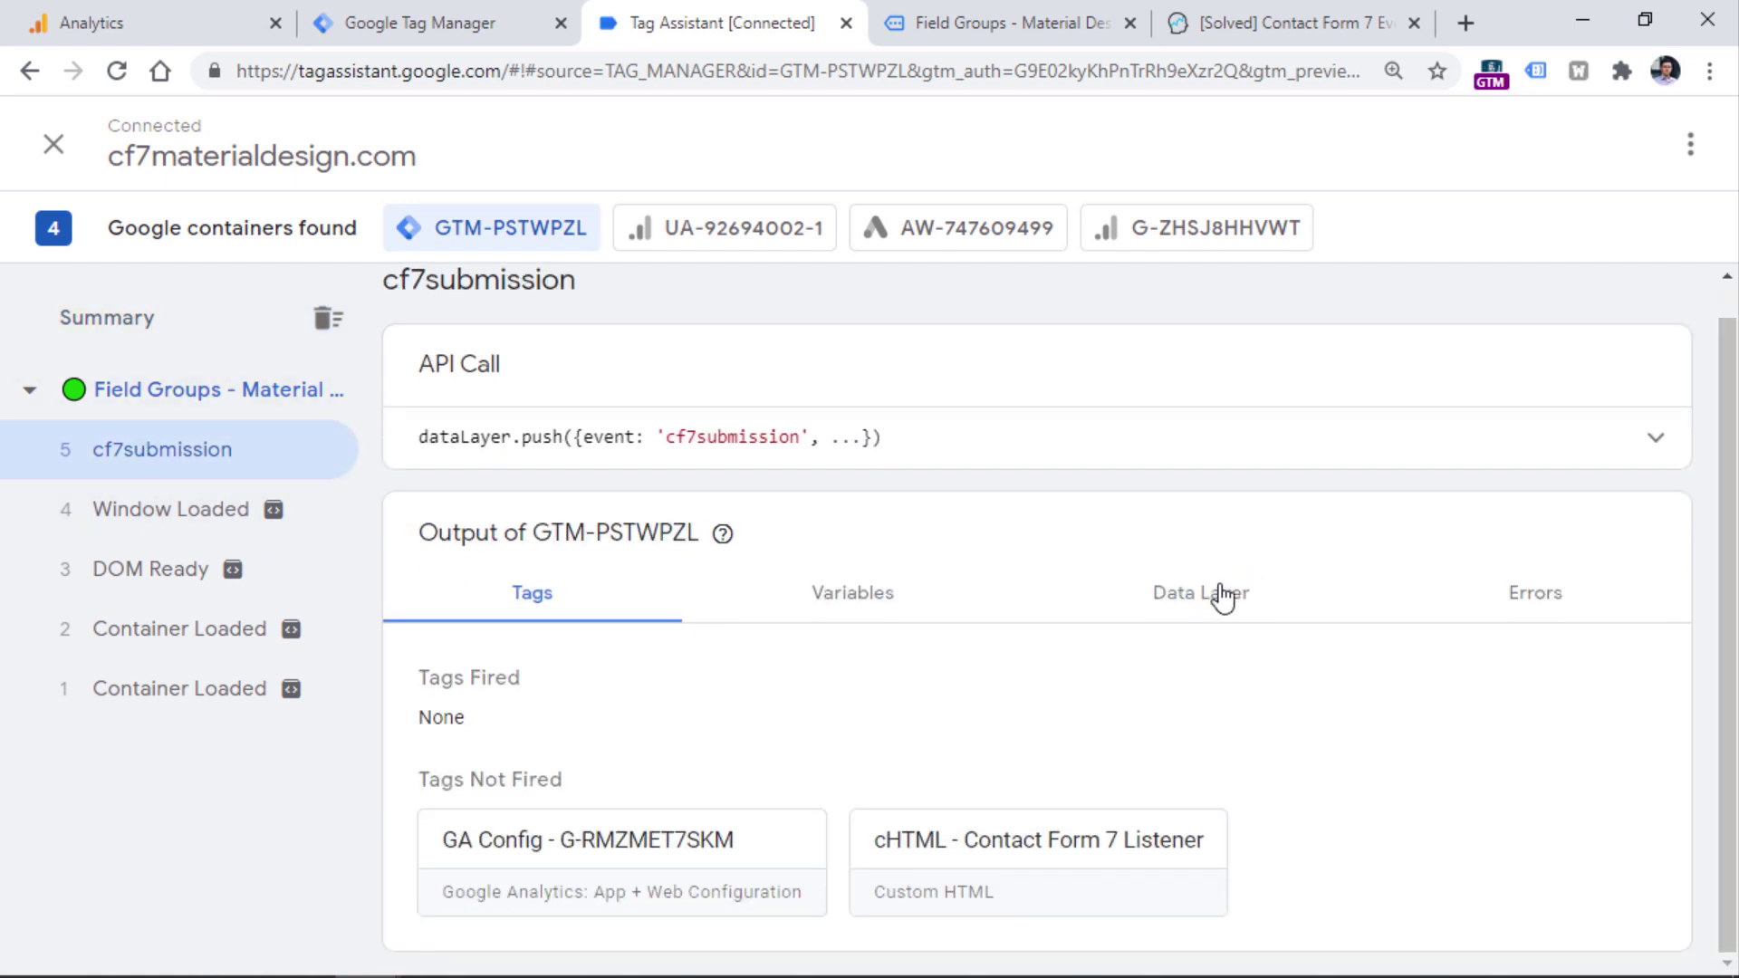
{"action": "left_click", "coordinate": [1213, 628]}
{"action": "left_click_drag", "start_coordinate": [1727, 389], "coordinate": [1727, 496]}
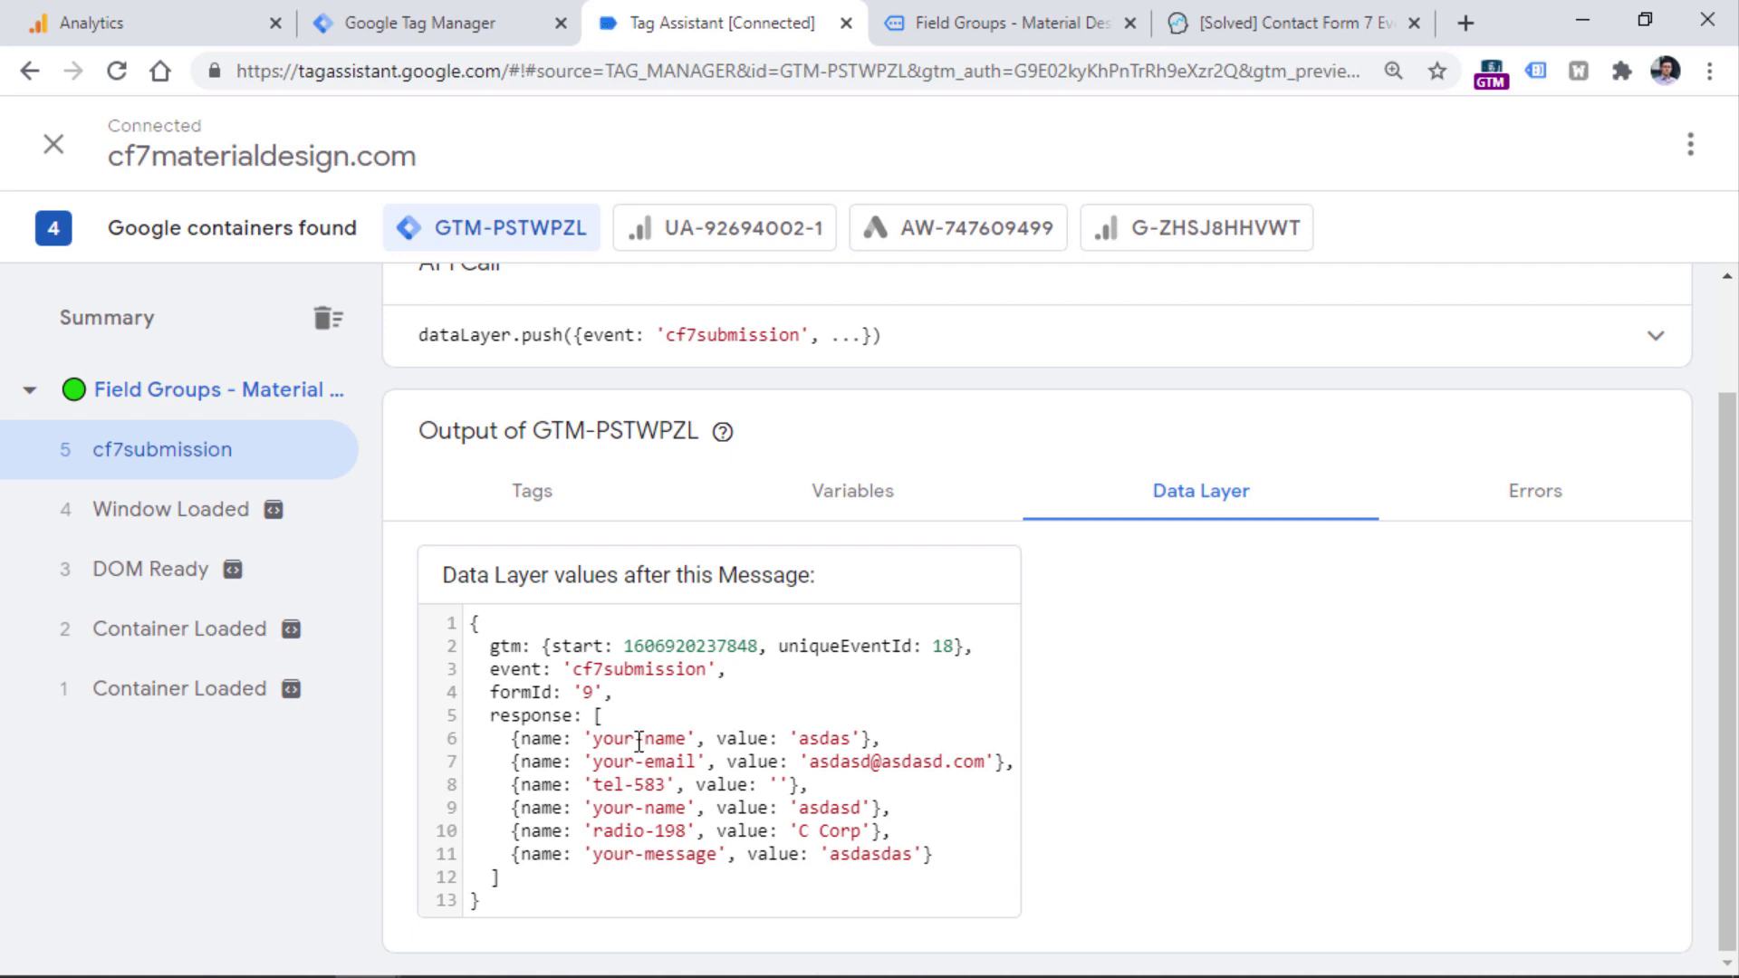
Copy the event name 'cf7submission' from the data layer and return to Tag Manager.
{"action": "double_click", "coordinate": [649, 675]}
{"action": "double_click", "coordinate": [640, 674]}
{"action": "left_click", "coordinate": [646, 688]}
{"action": "left_click_drag", "start_coordinate": [490, 715], "coordinate": [519, 872]}
{"action": "left_click", "coordinate": [519, 872]}
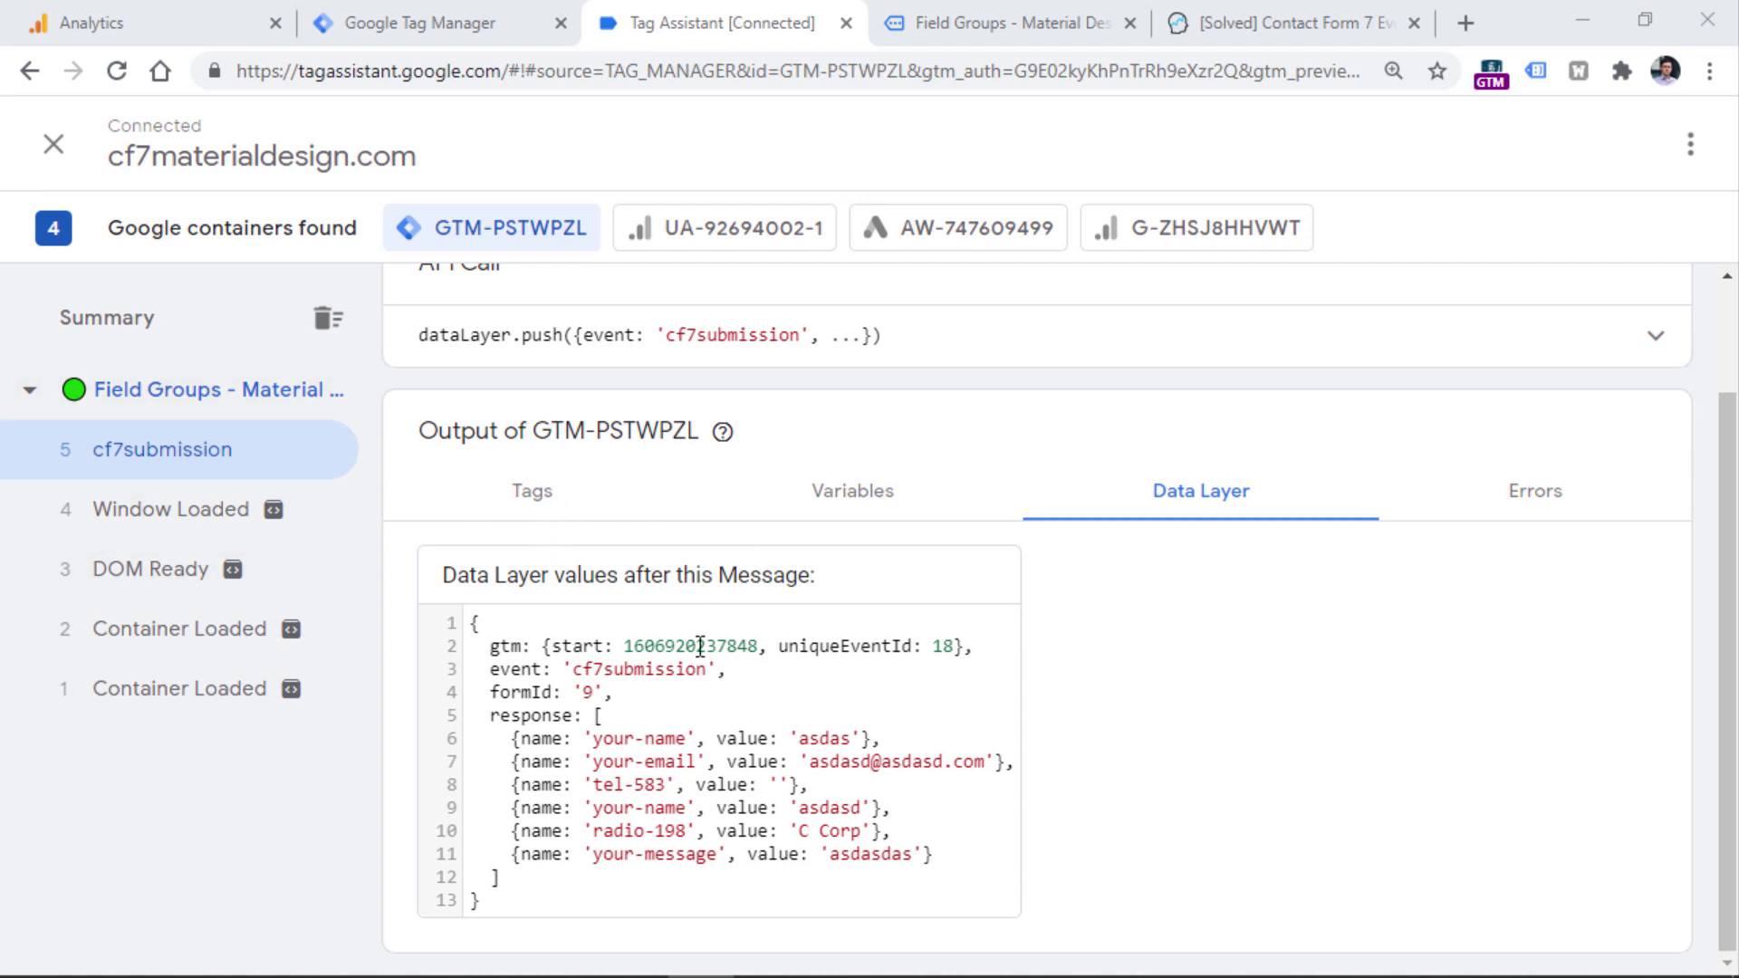
{"action": "left_click_drag", "start_coordinate": [737, 671], "coordinate": [490, 679]}
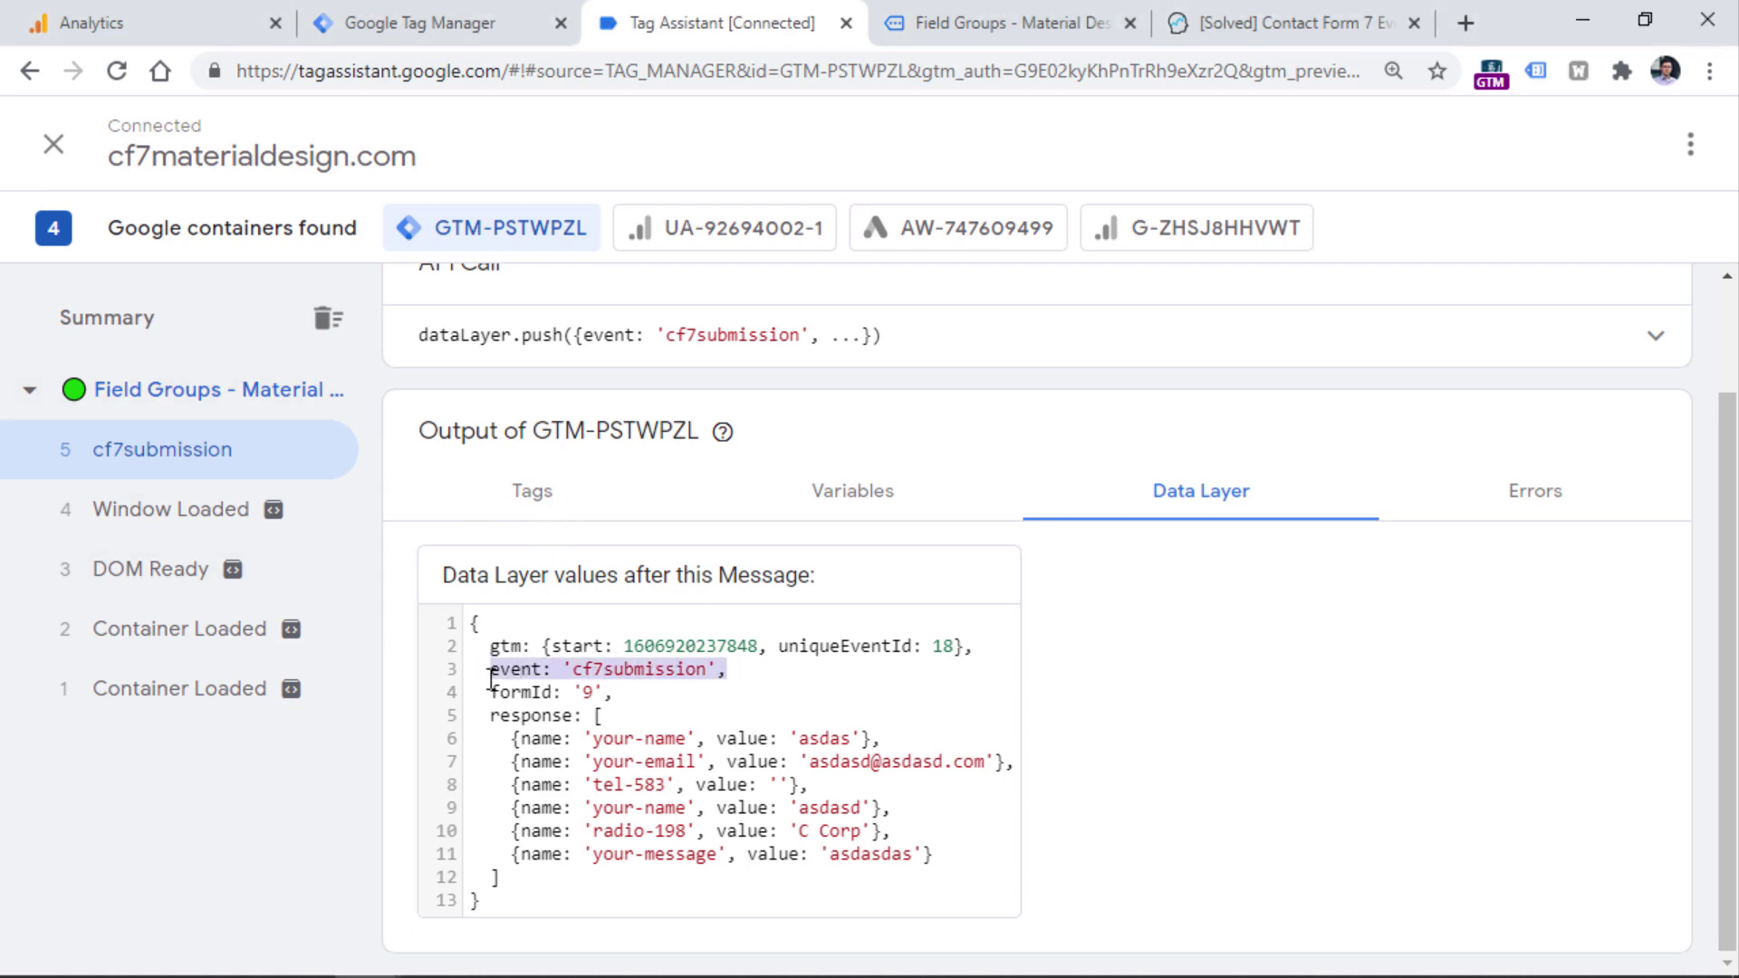
{"action": "double_click", "coordinate": [604, 675]}
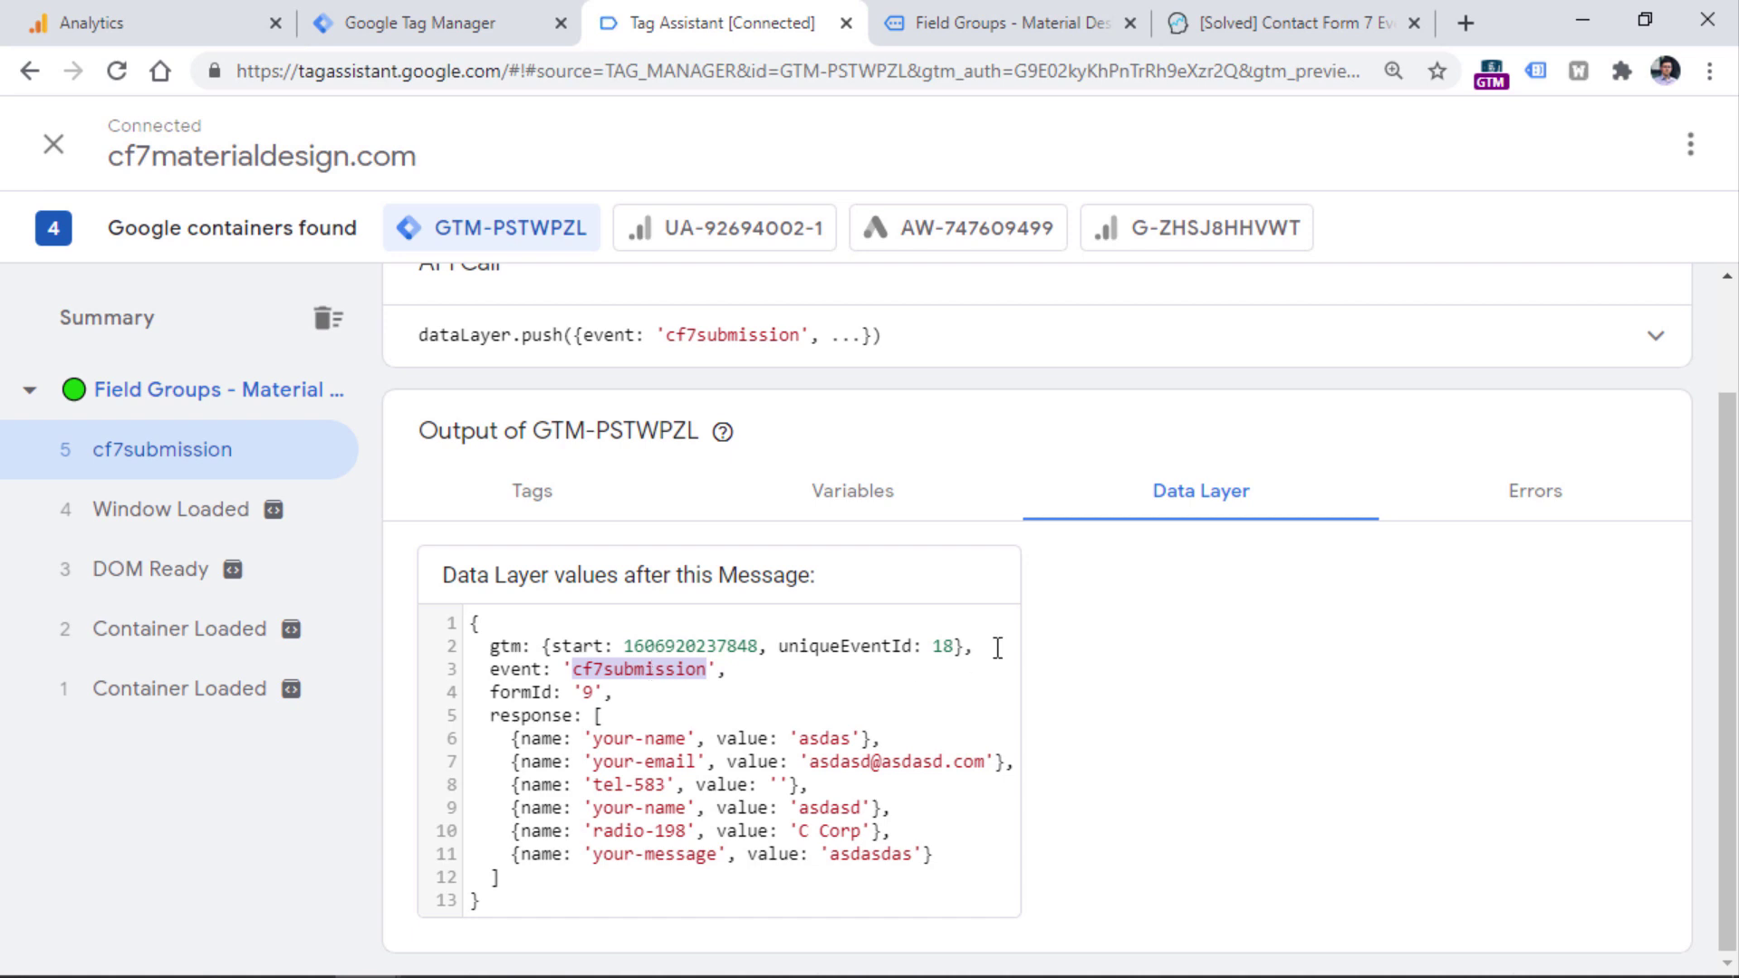
{"action": "right_click", "coordinate": [646, 670]}
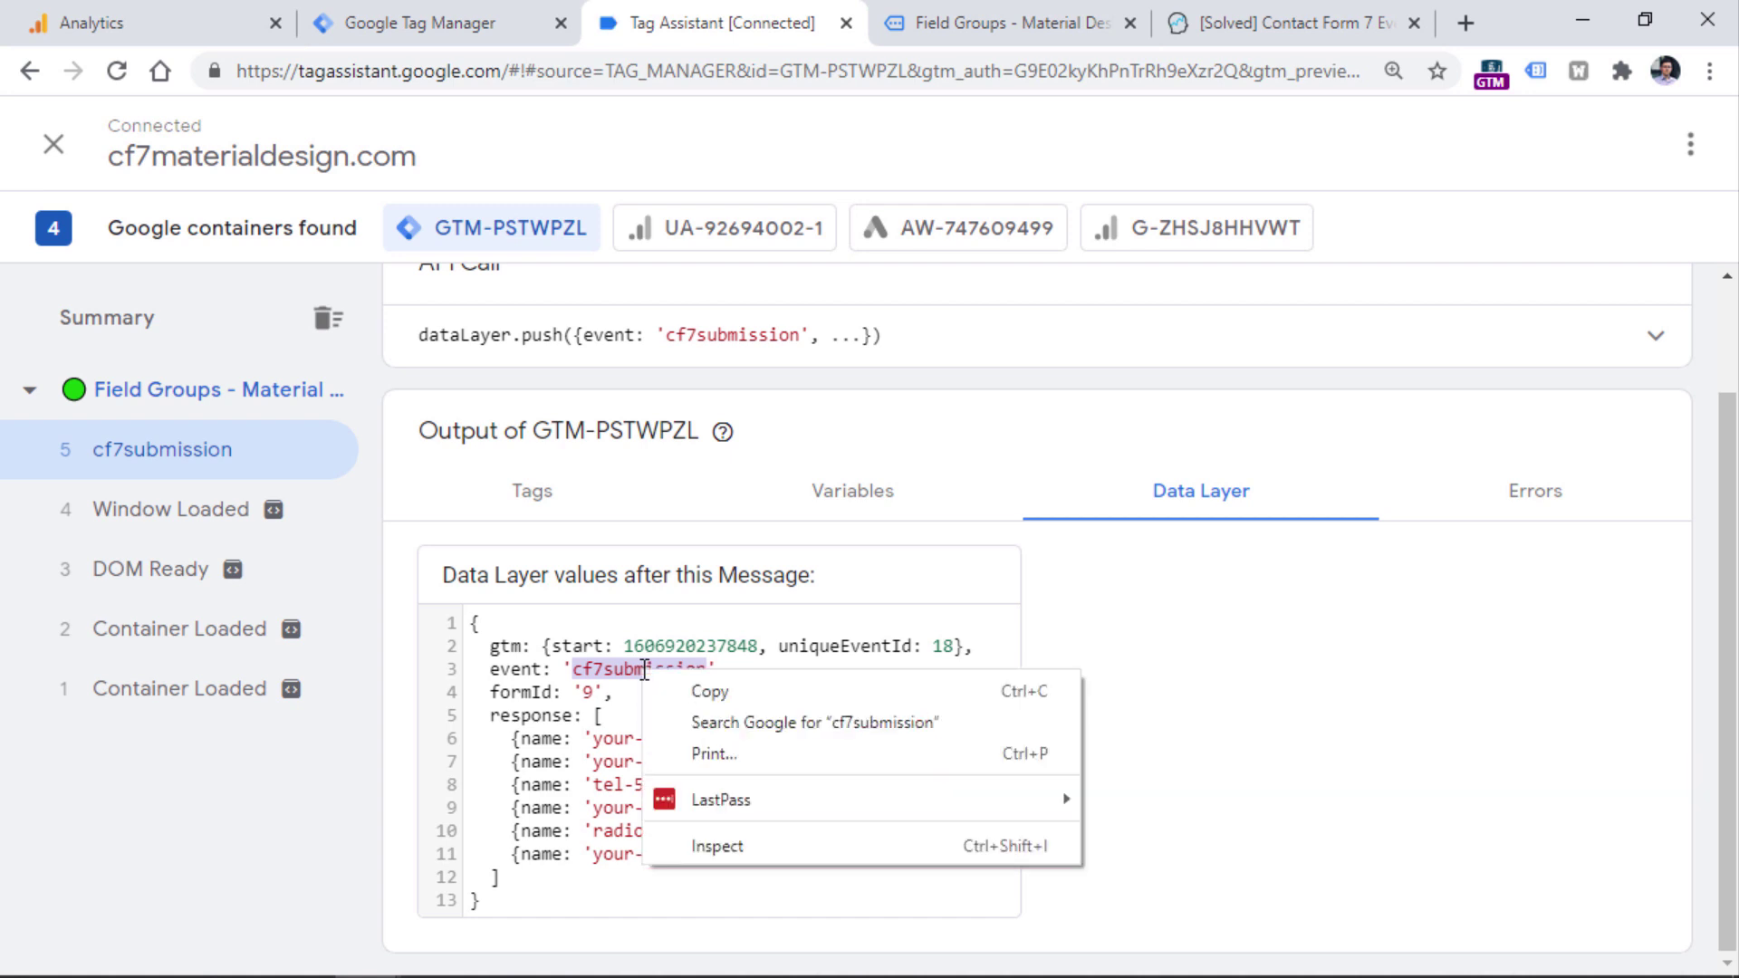
{"action": "left_click", "coordinate": [681, 692]}
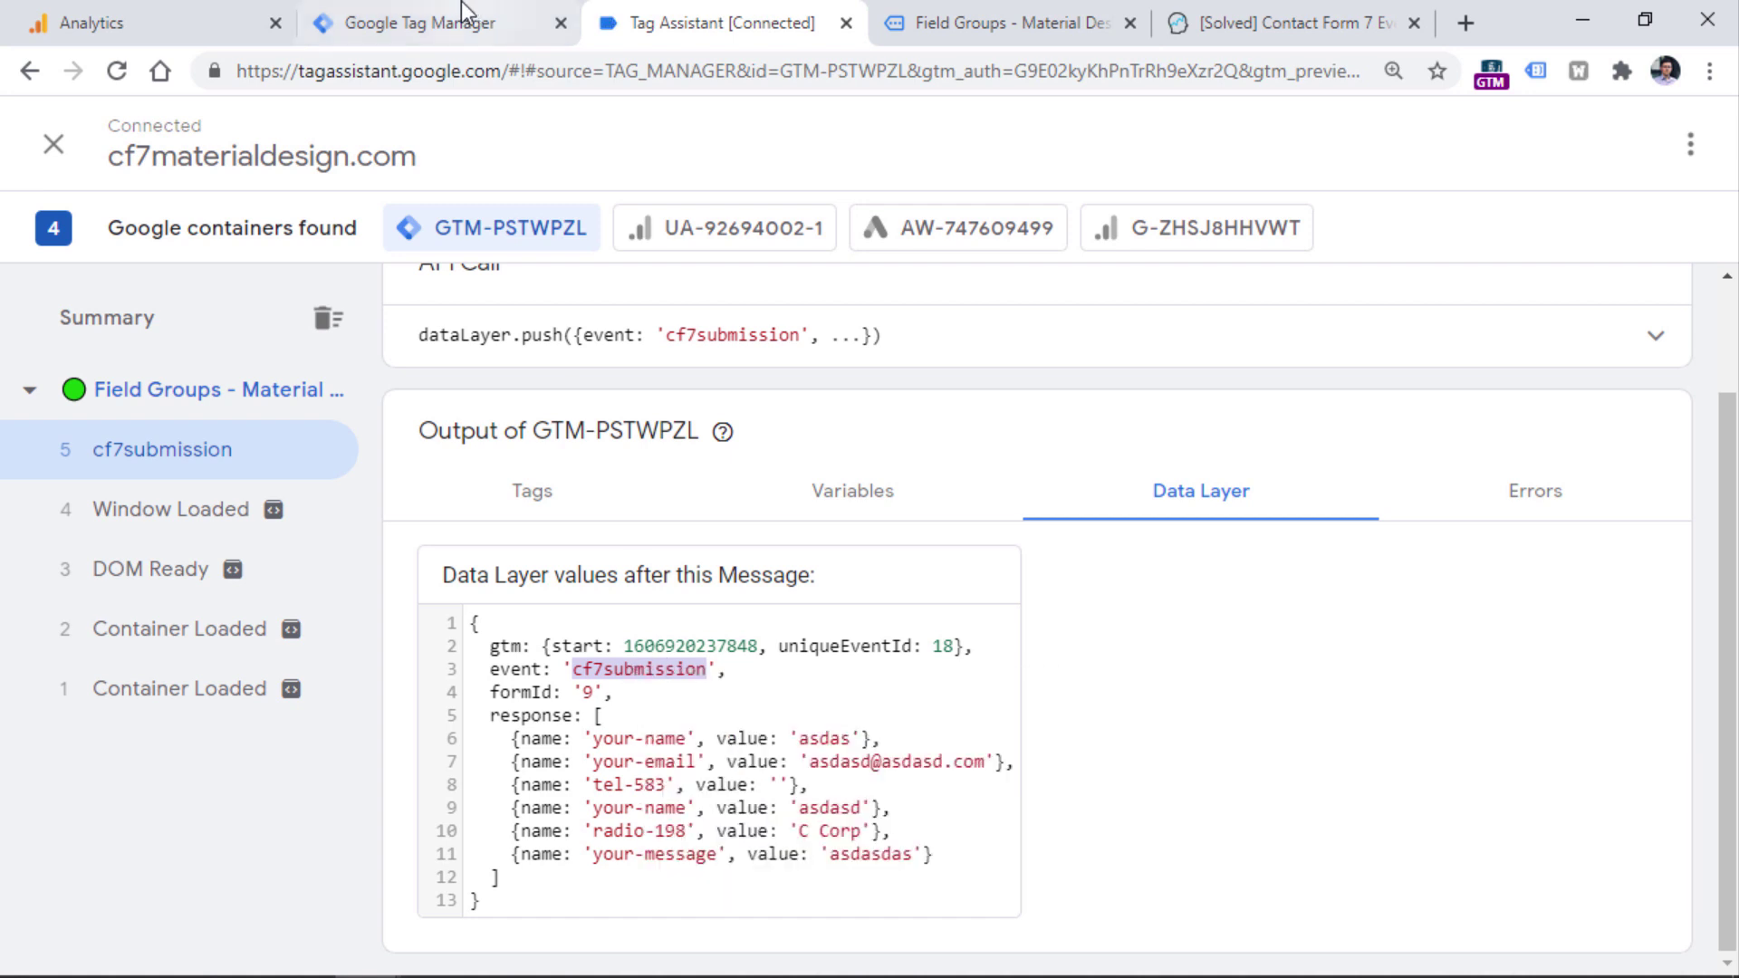
{"action": "left_click", "coordinate": [434, 27]}
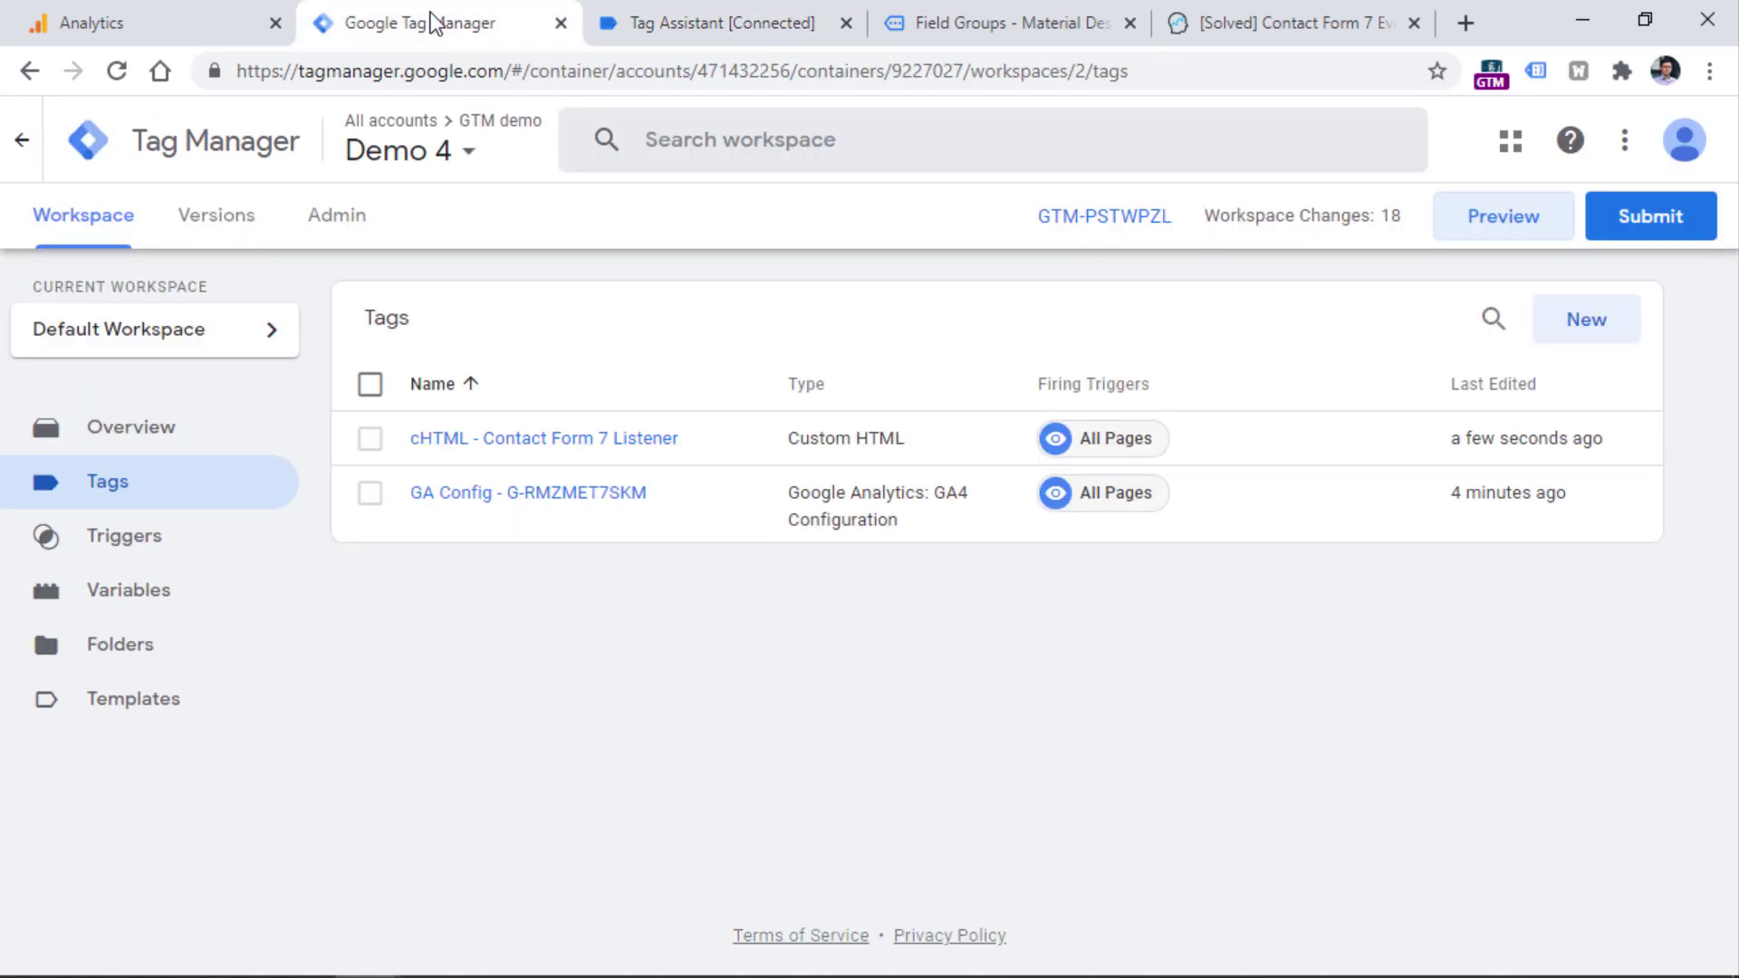
Create a new Custom Event trigger with event name 'cf7submission'.
{"action": "left_click", "coordinate": [122, 543]}
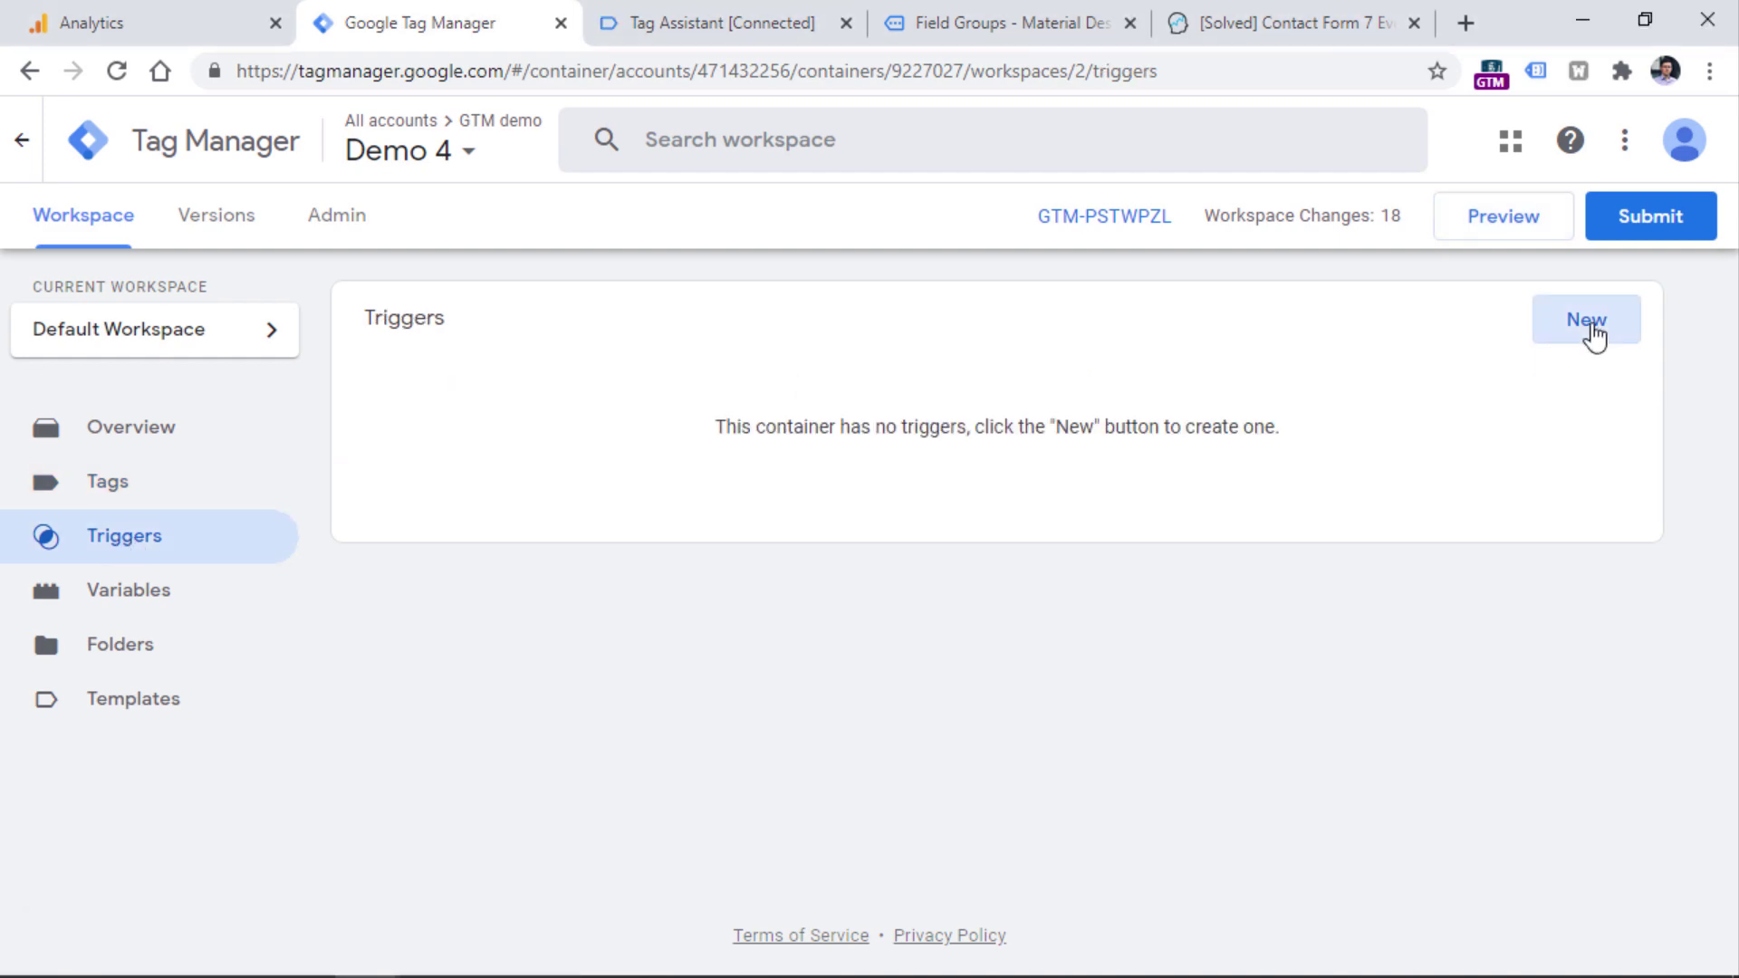
{"action": "left_click", "coordinate": [1587, 326]}
{"action": "left_click", "coordinate": [557, 399]}
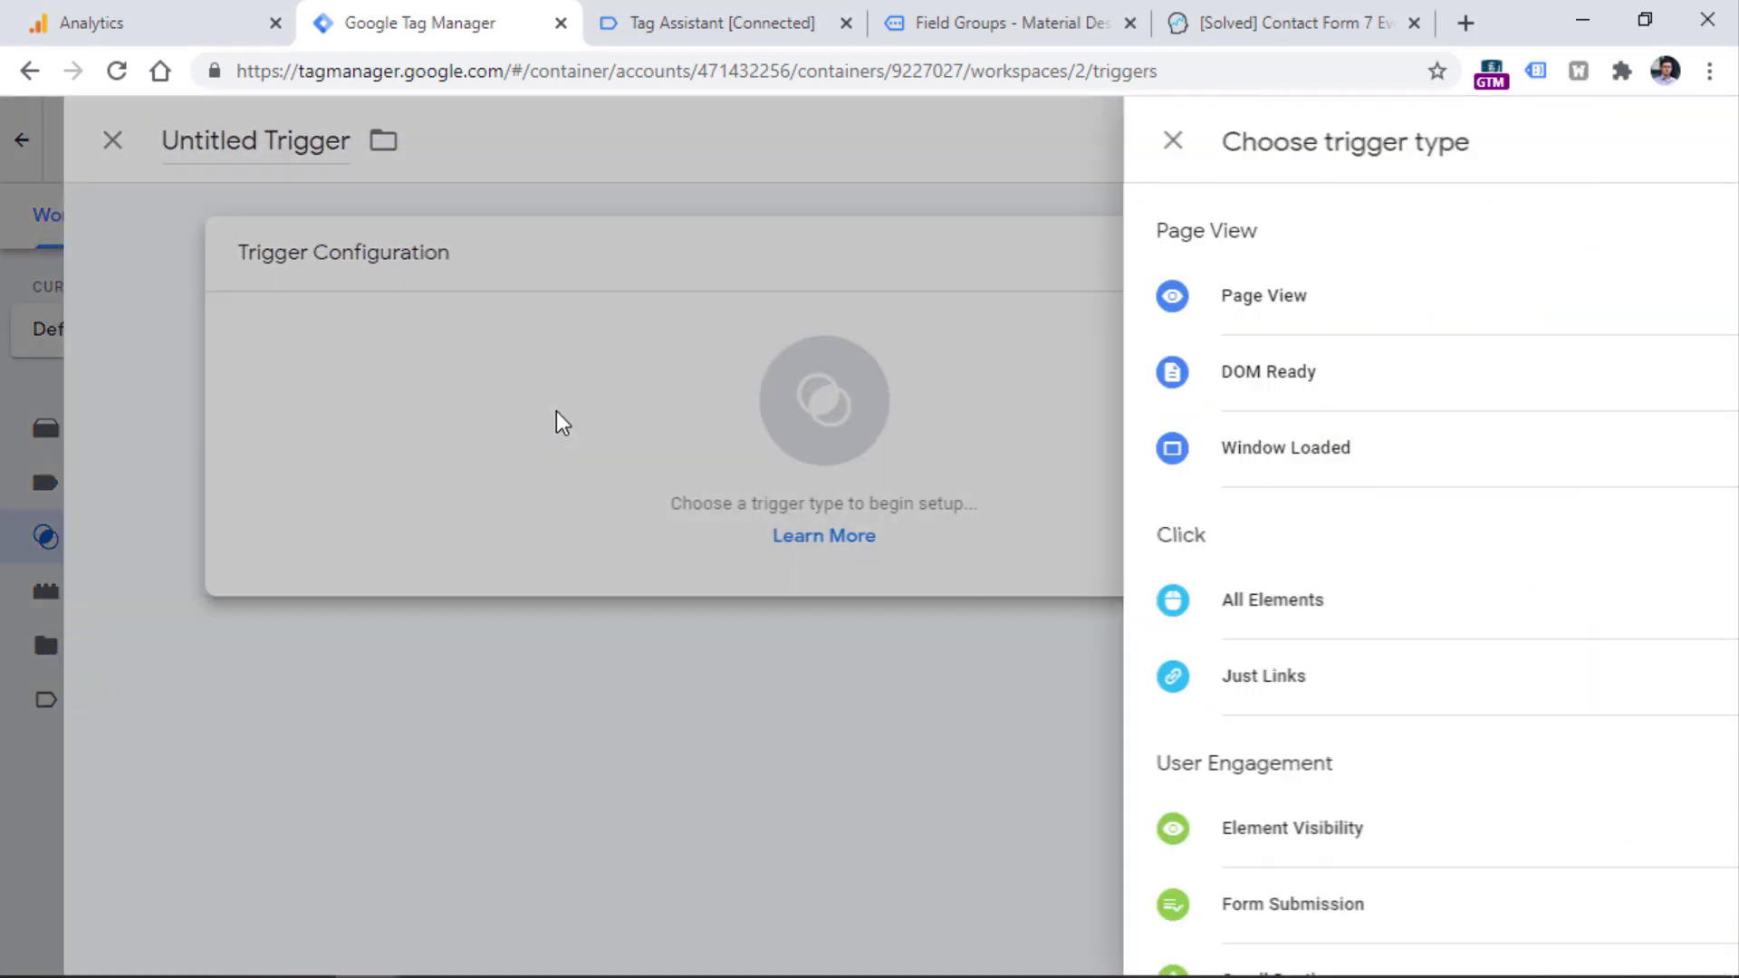
{"action": "scroll", "coordinate": [1138, 303], "scroll_direction": "down", "scroll_amount": 5}
{"action": "scroll", "coordinate": [1138, 302], "scroll_direction": "up", "scroll_amount": 5}
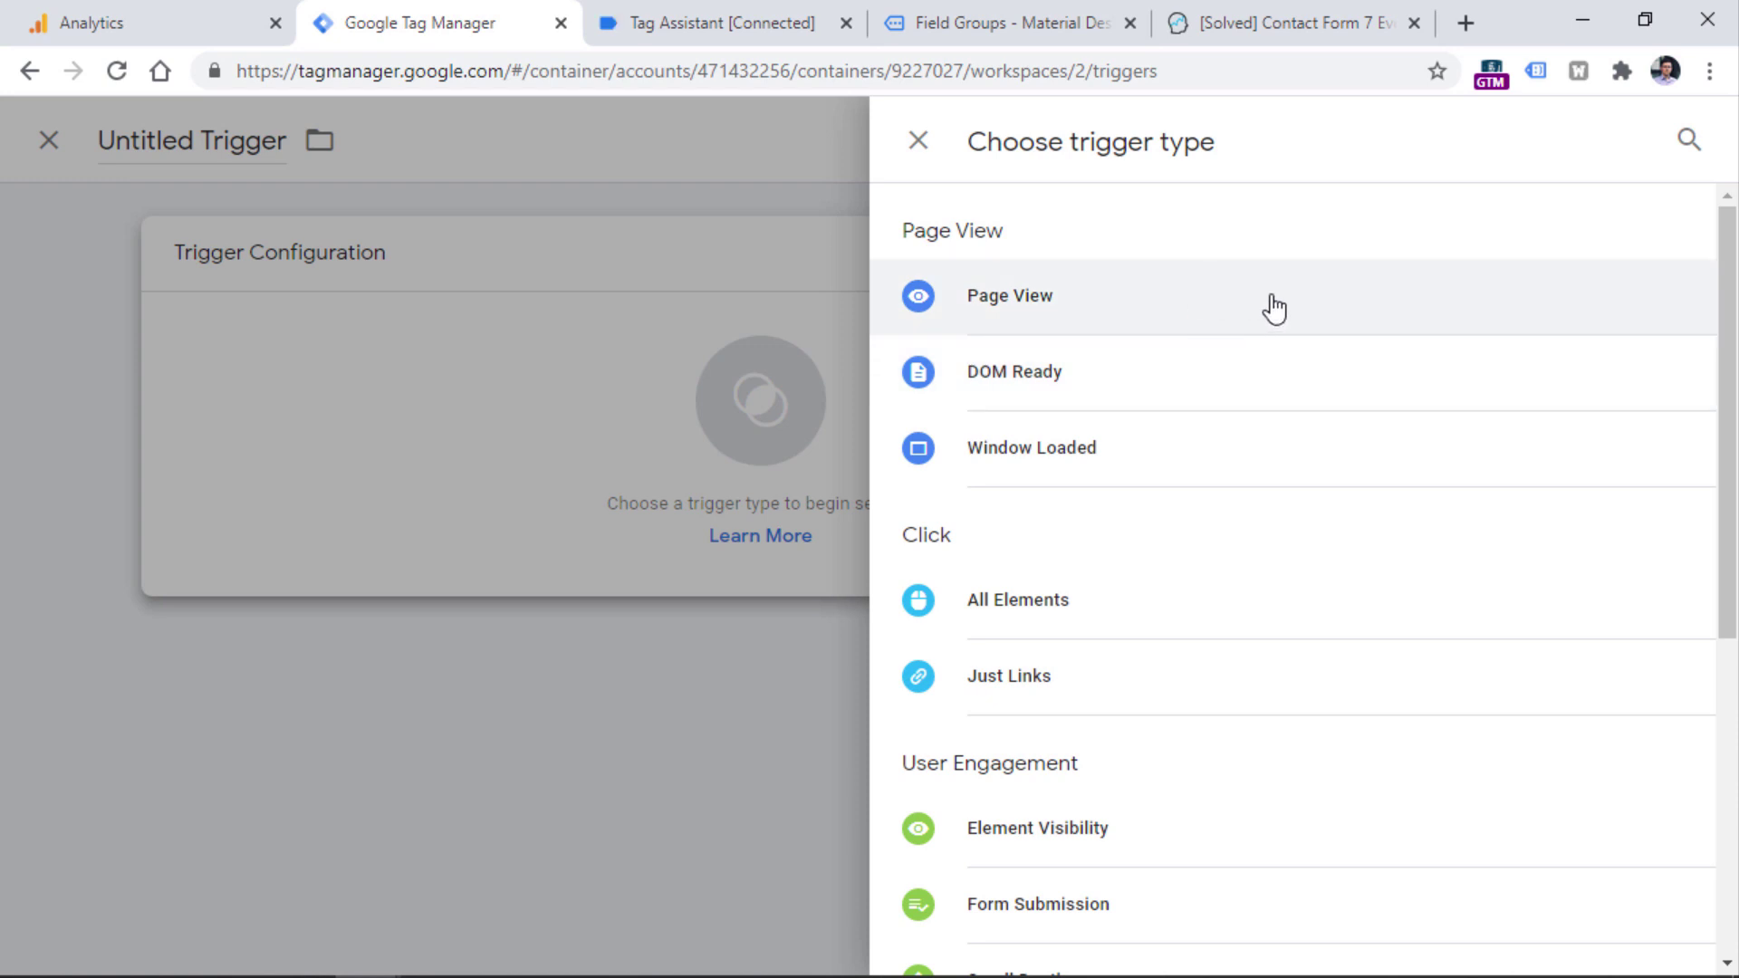
{"action": "scroll", "coordinate": [1264, 301], "scroll_direction": "down", "scroll_amount": 5}
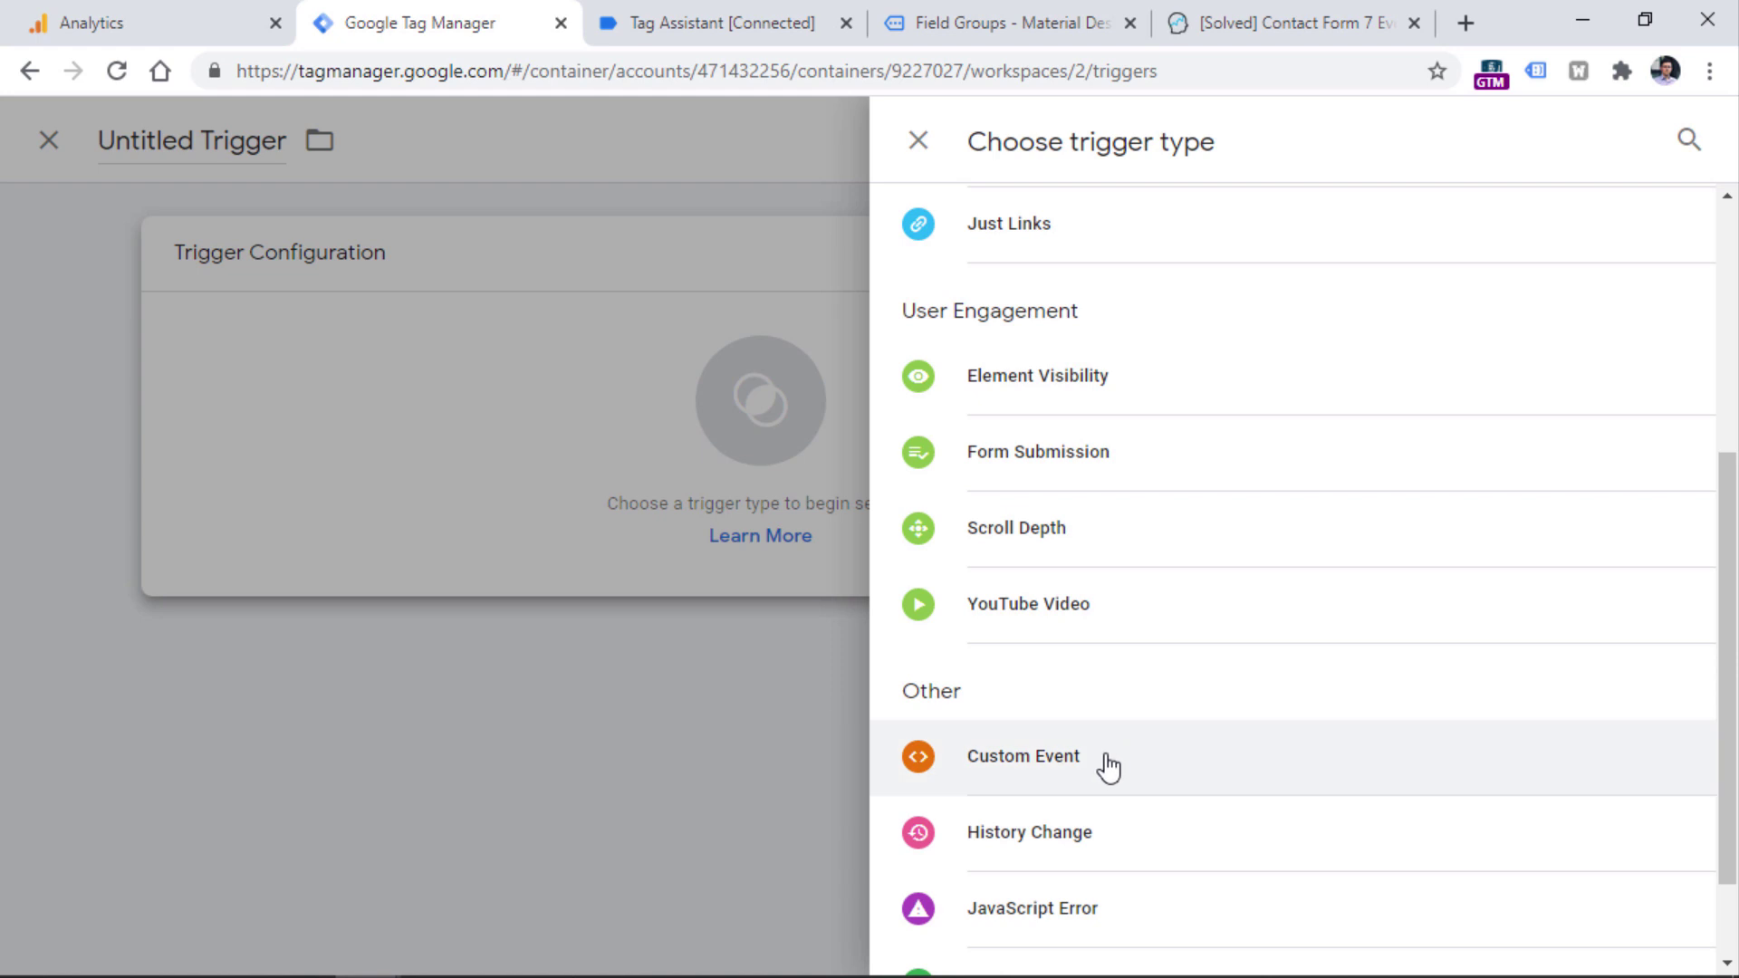
{"action": "scroll", "coordinate": [1109, 767], "scroll_direction": "down", "scroll_amount": 2}
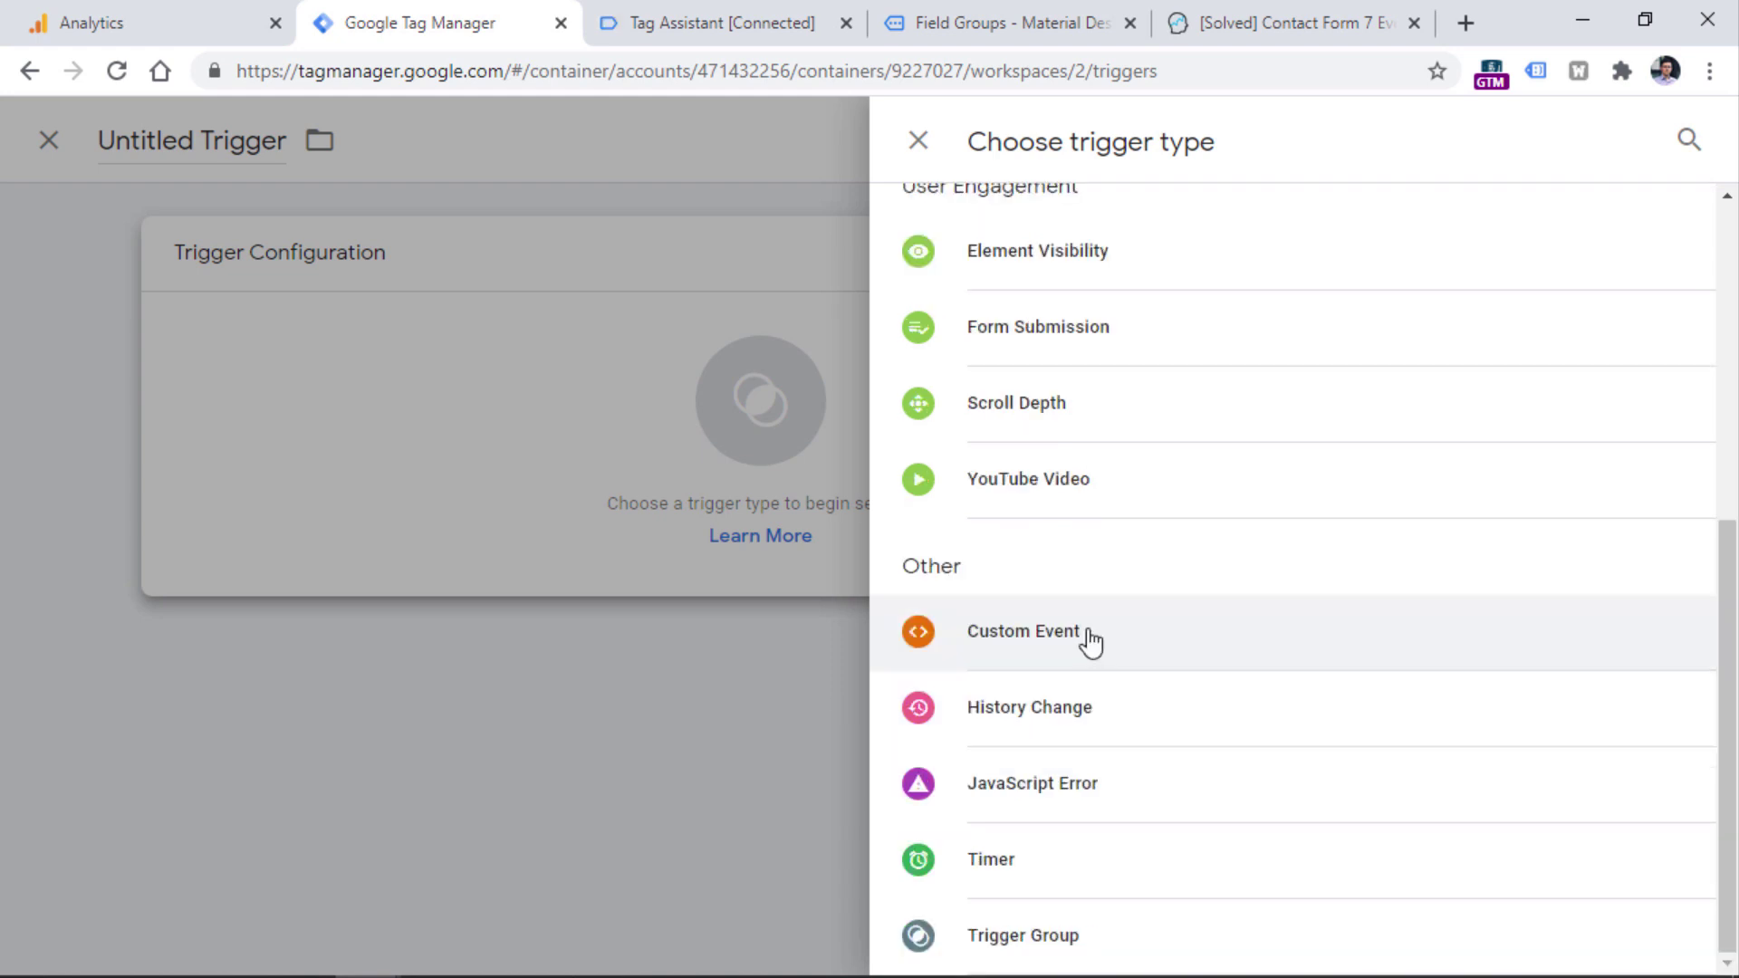
{"action": "scroll", "coordinate": [1177, 444], "scroll_direction": "up", "scroll_amount": 5}
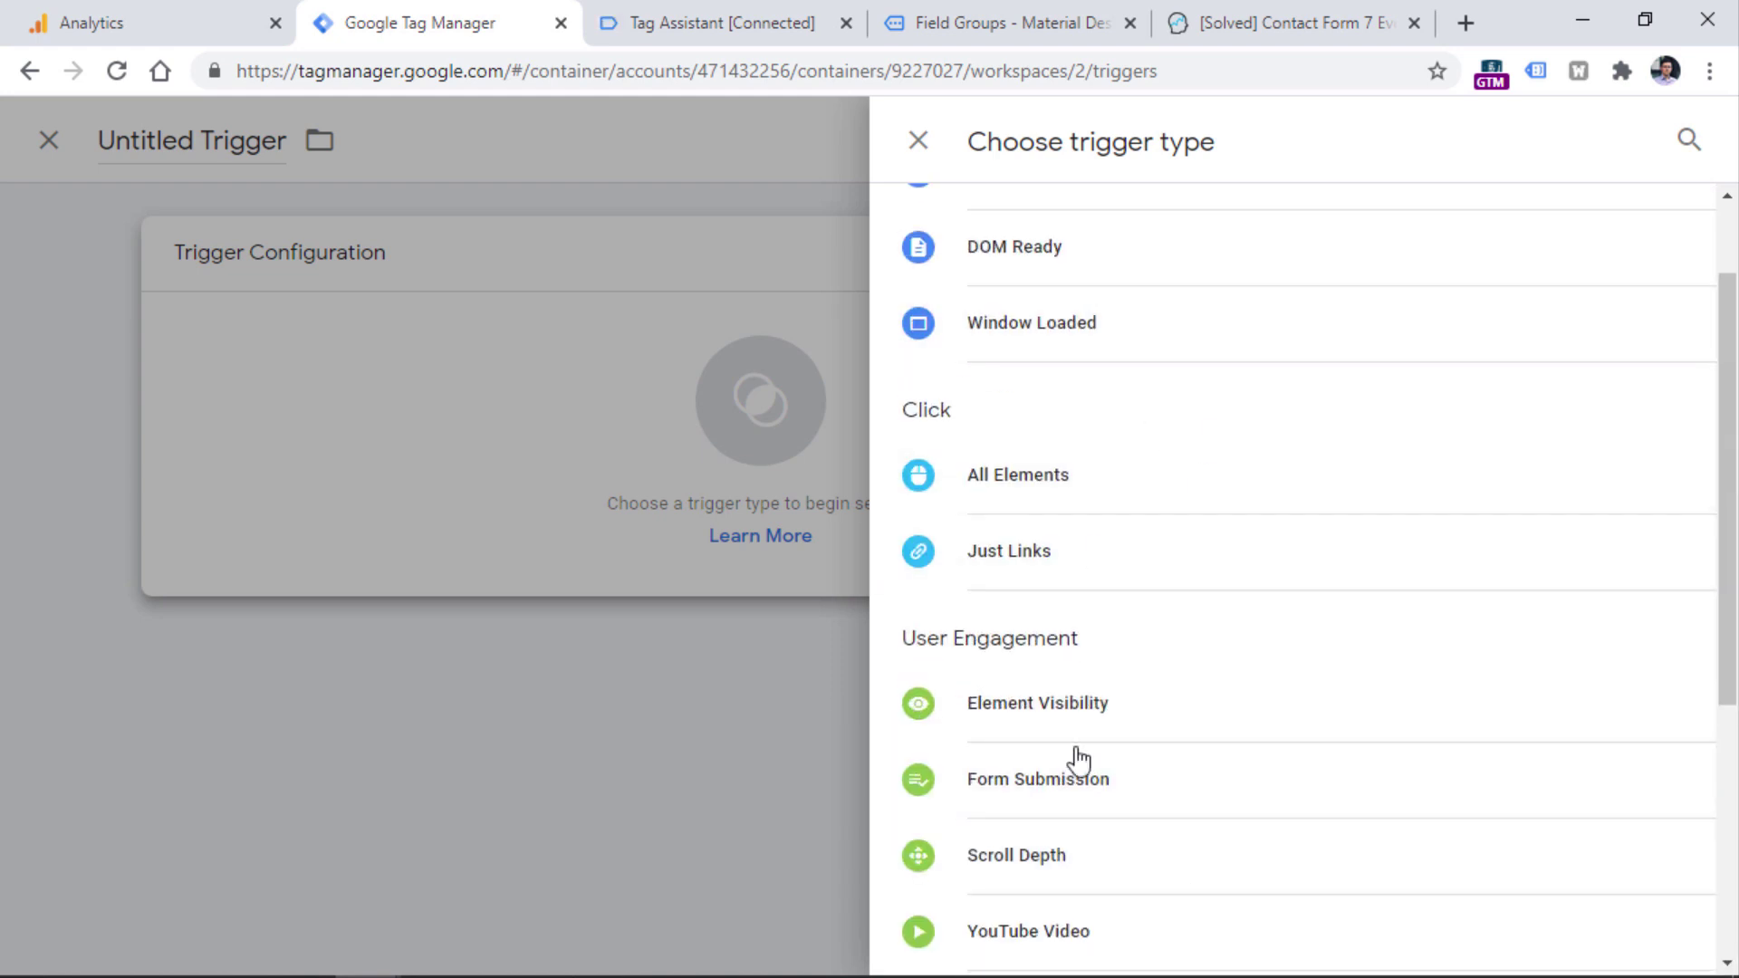
{"action": "scroll", "coordinate": [1091, 724], "scroll_direction": "down", "scroll_amount": 5}
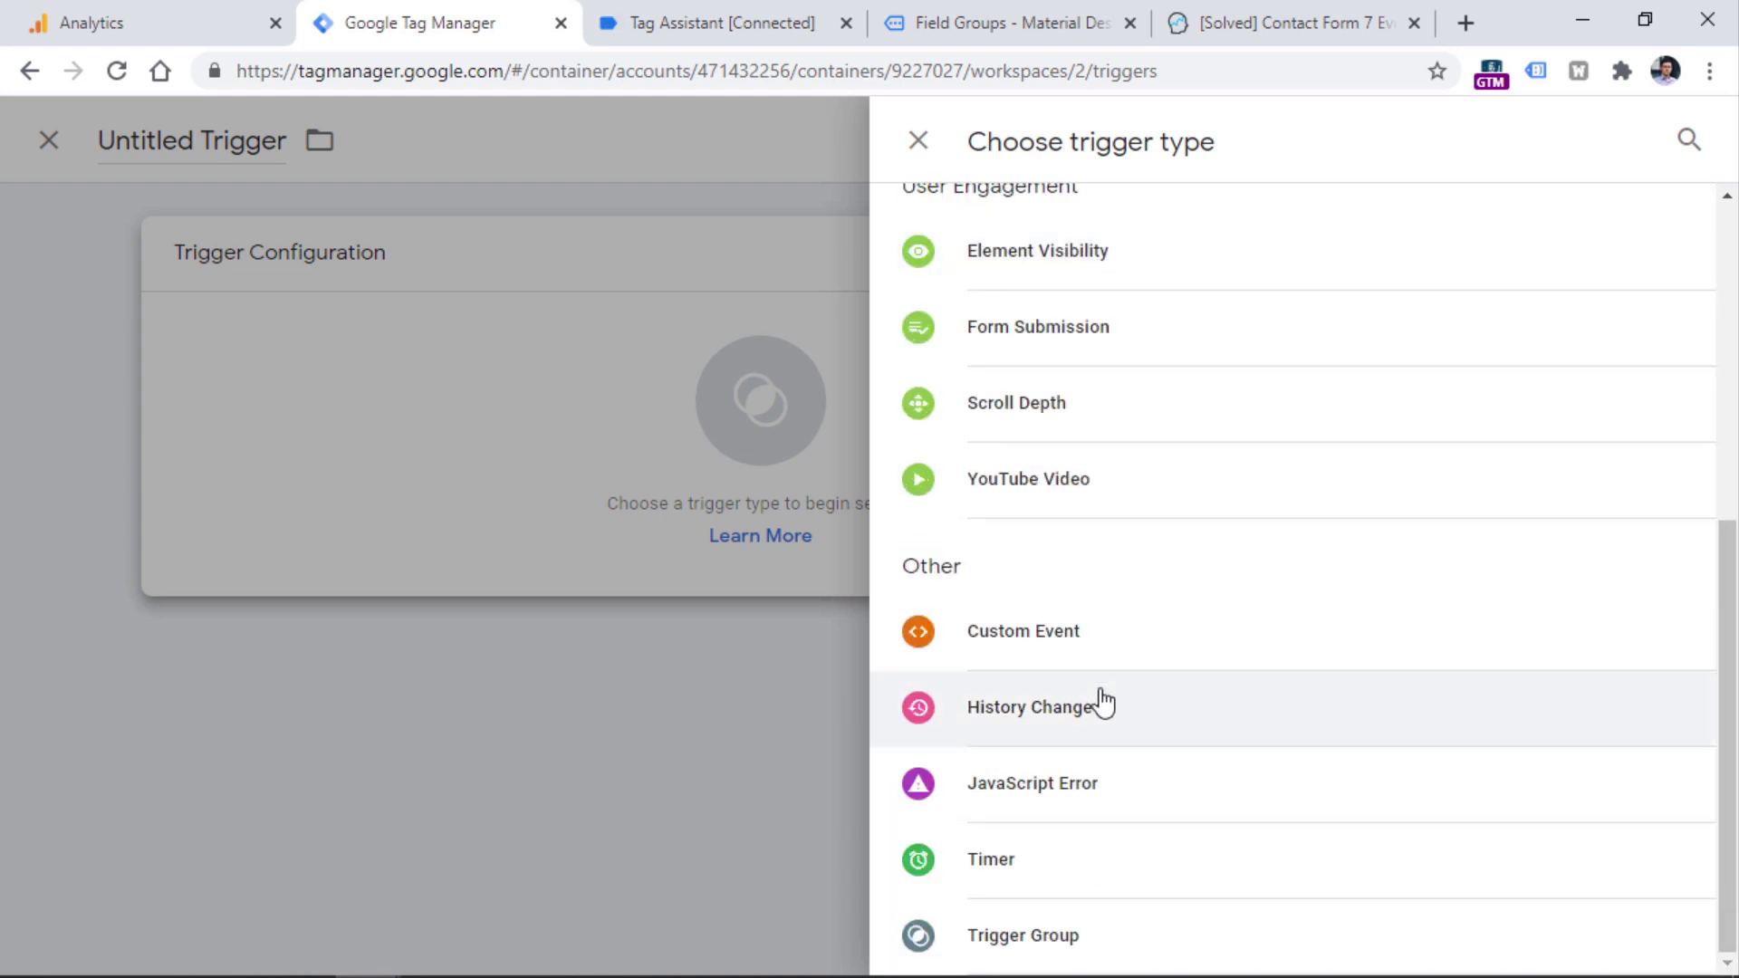
{"action": "left_click", "coordinate": [1027, 639]}
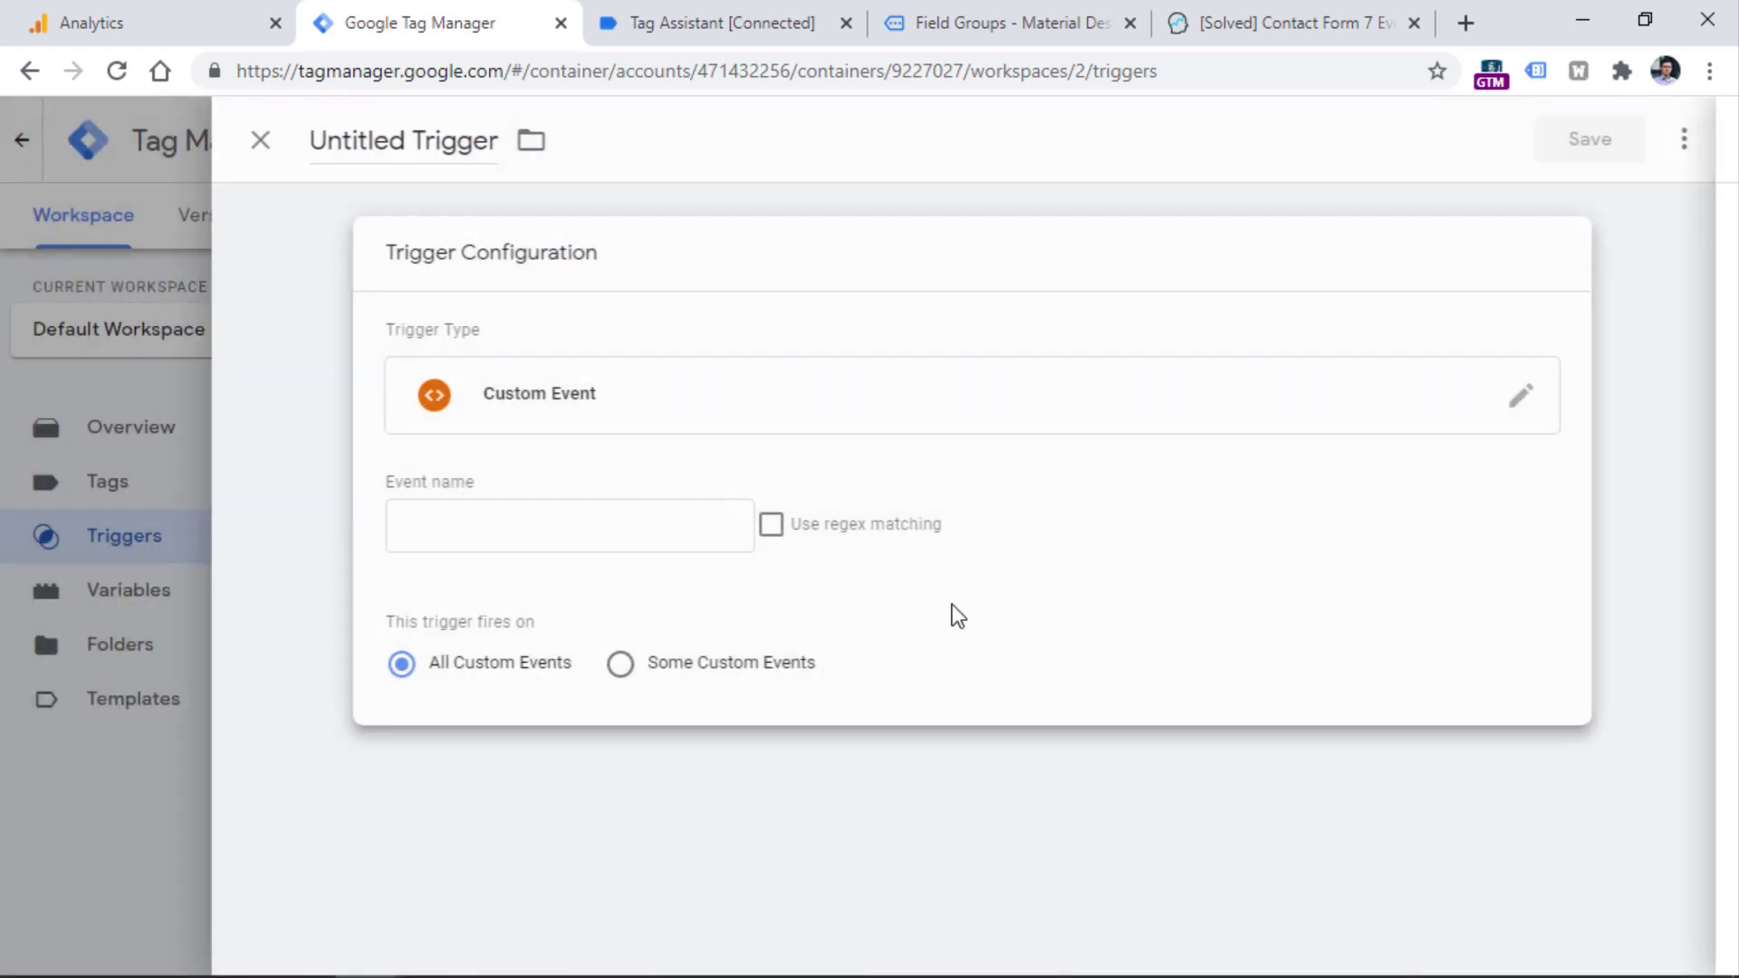
{"action": "left_click", "coordinate": [603, 532]}
{"action": "type", "text": "cf7submission"}
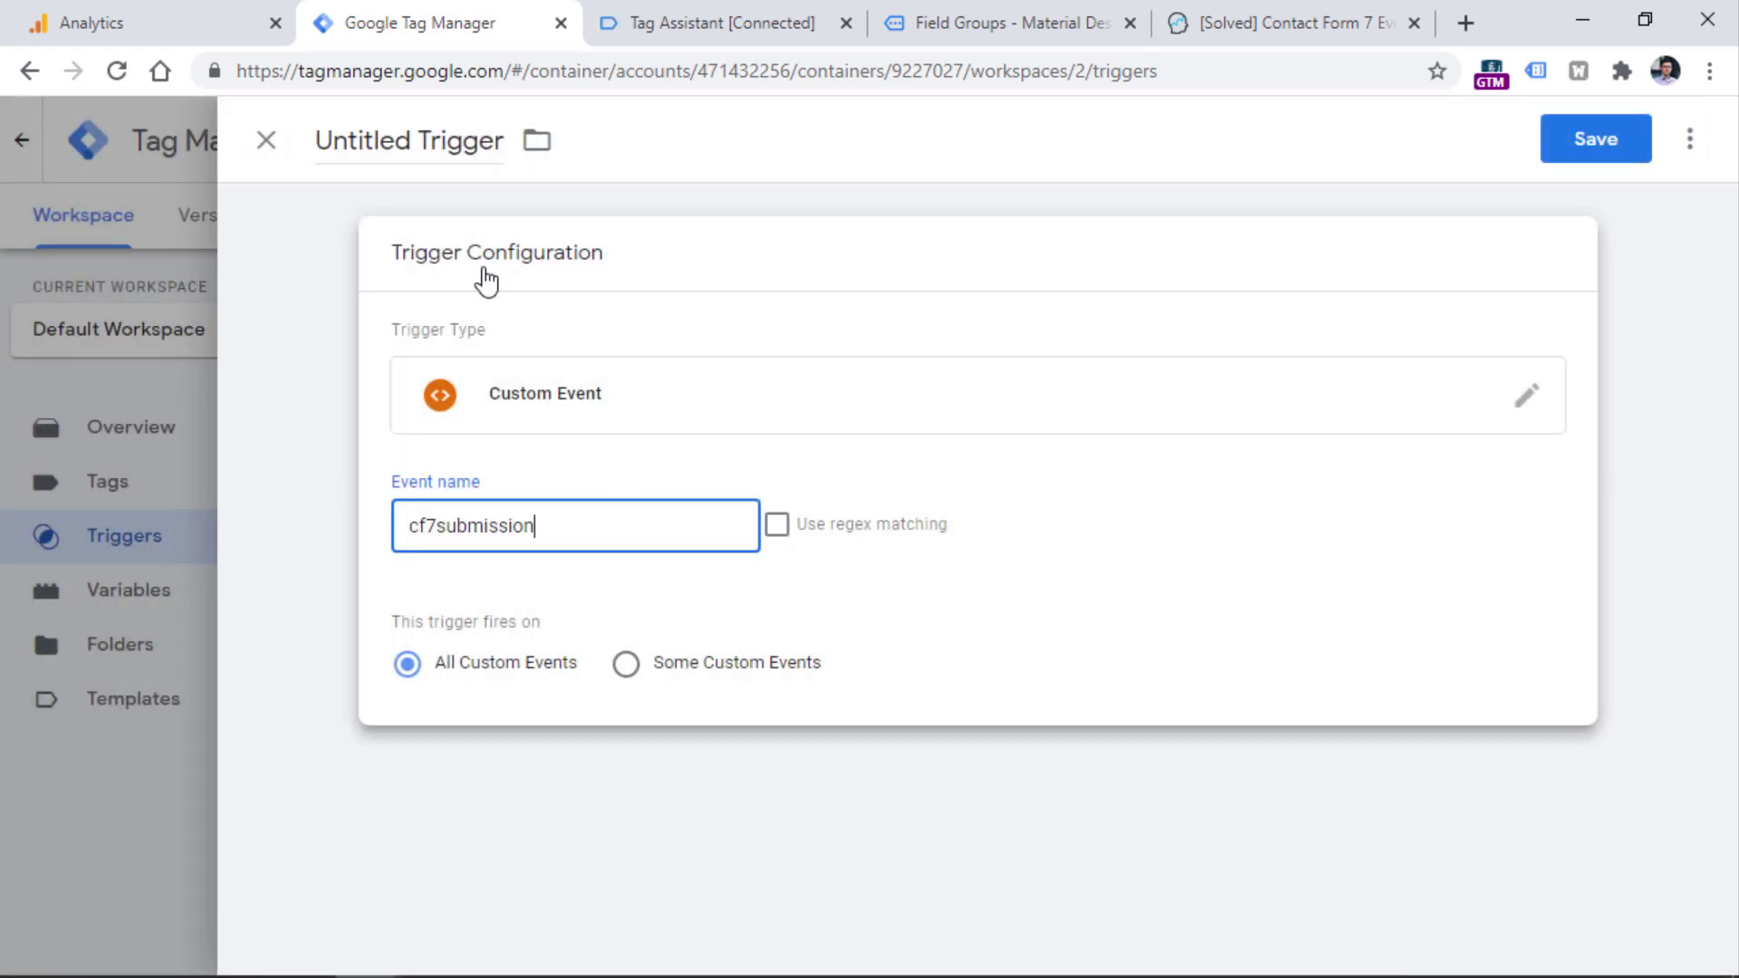
Check the event name against the debug data layer, then save trigger 'Custom - cf7submission'.
{"action": "left_click", "coordinate": [415, 158]}
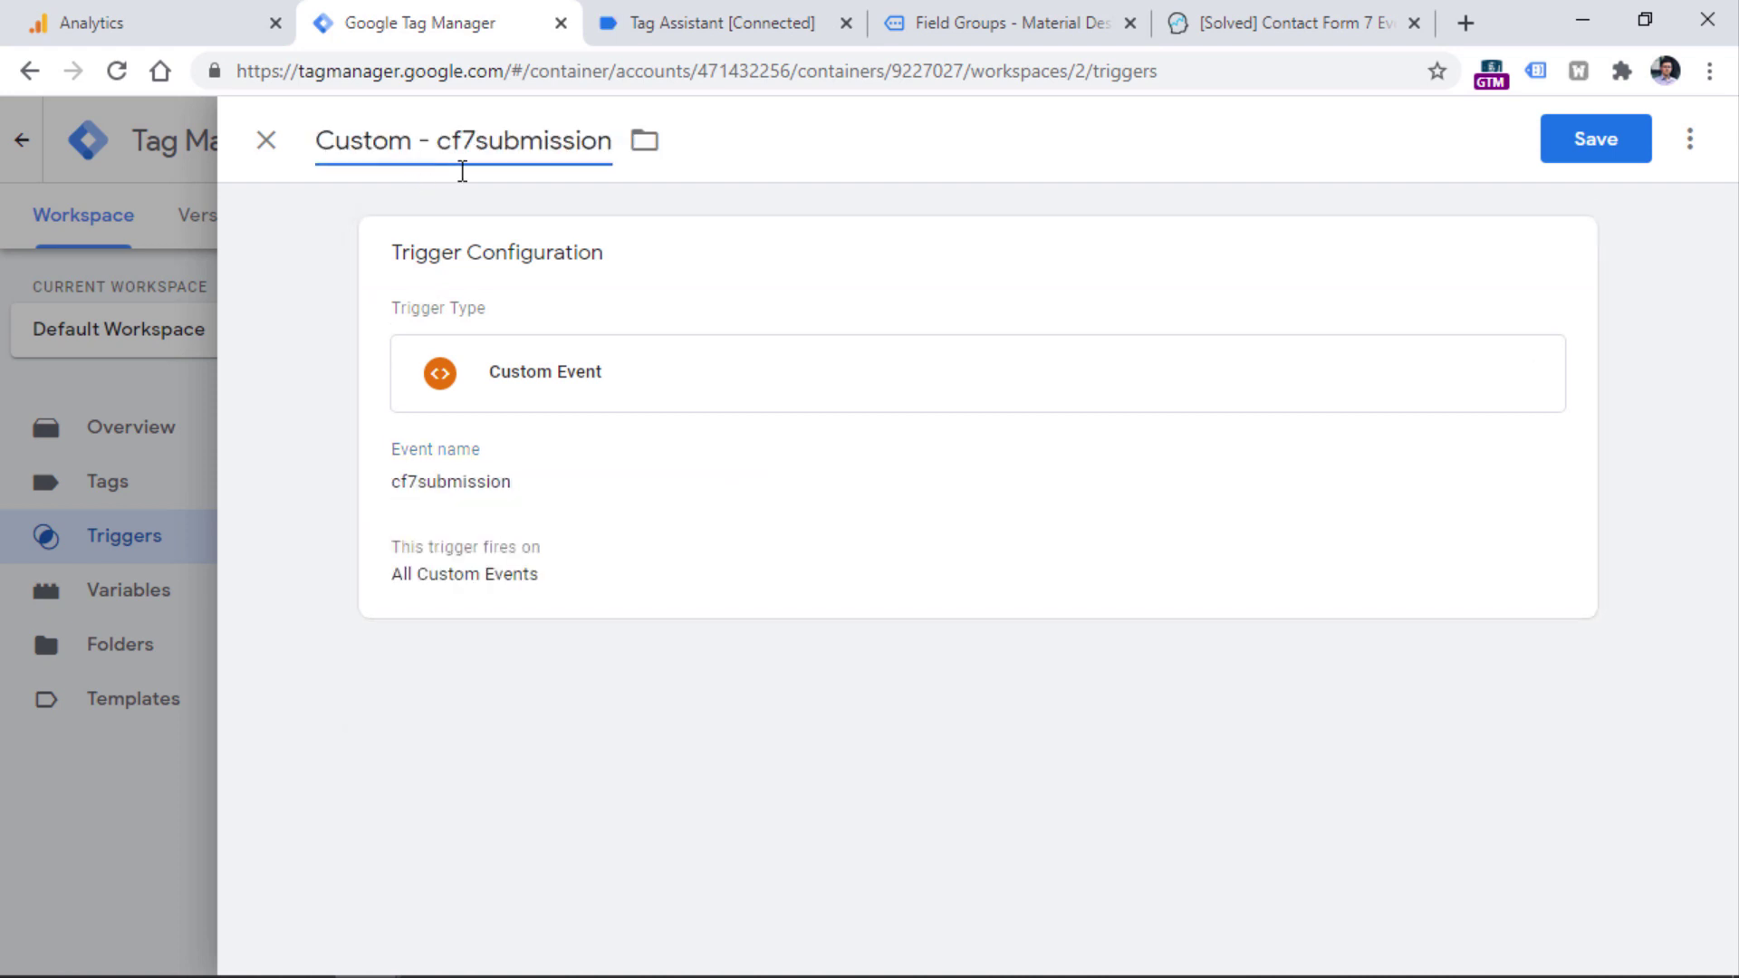
{"action": "left_click", "coordinate": [473, 505]}
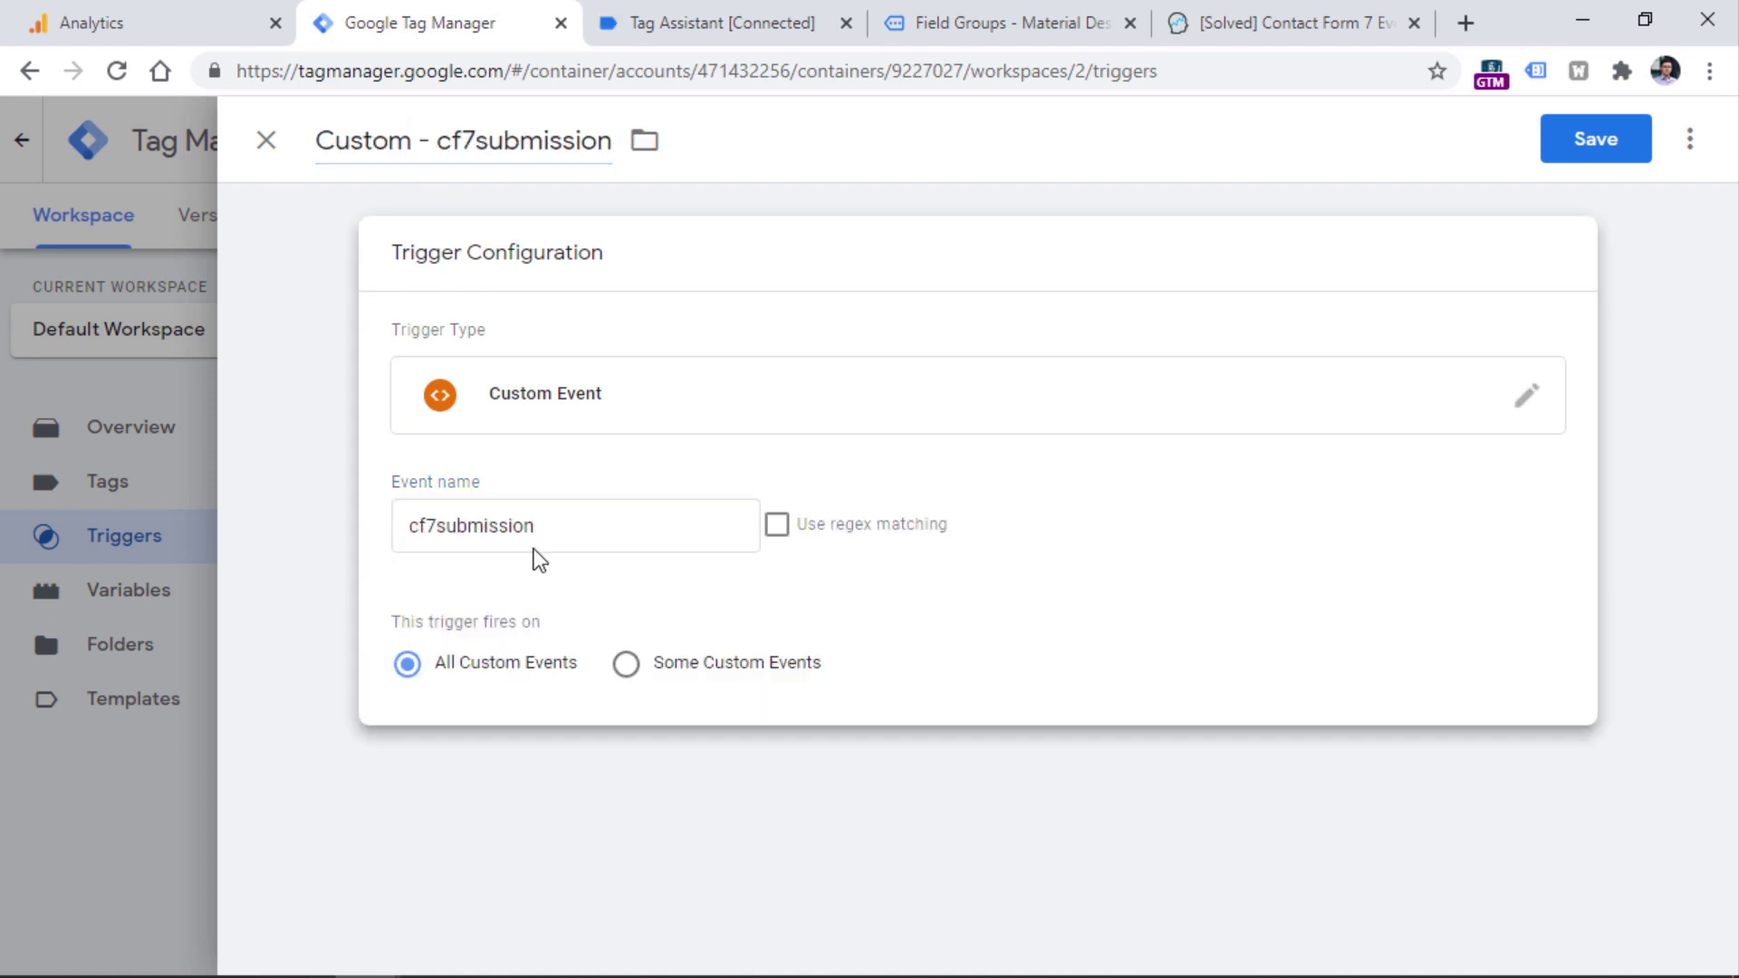
{"action": "left_click_drag", "start_coordinate": [582, 517], "coordinate": [417, 526]}
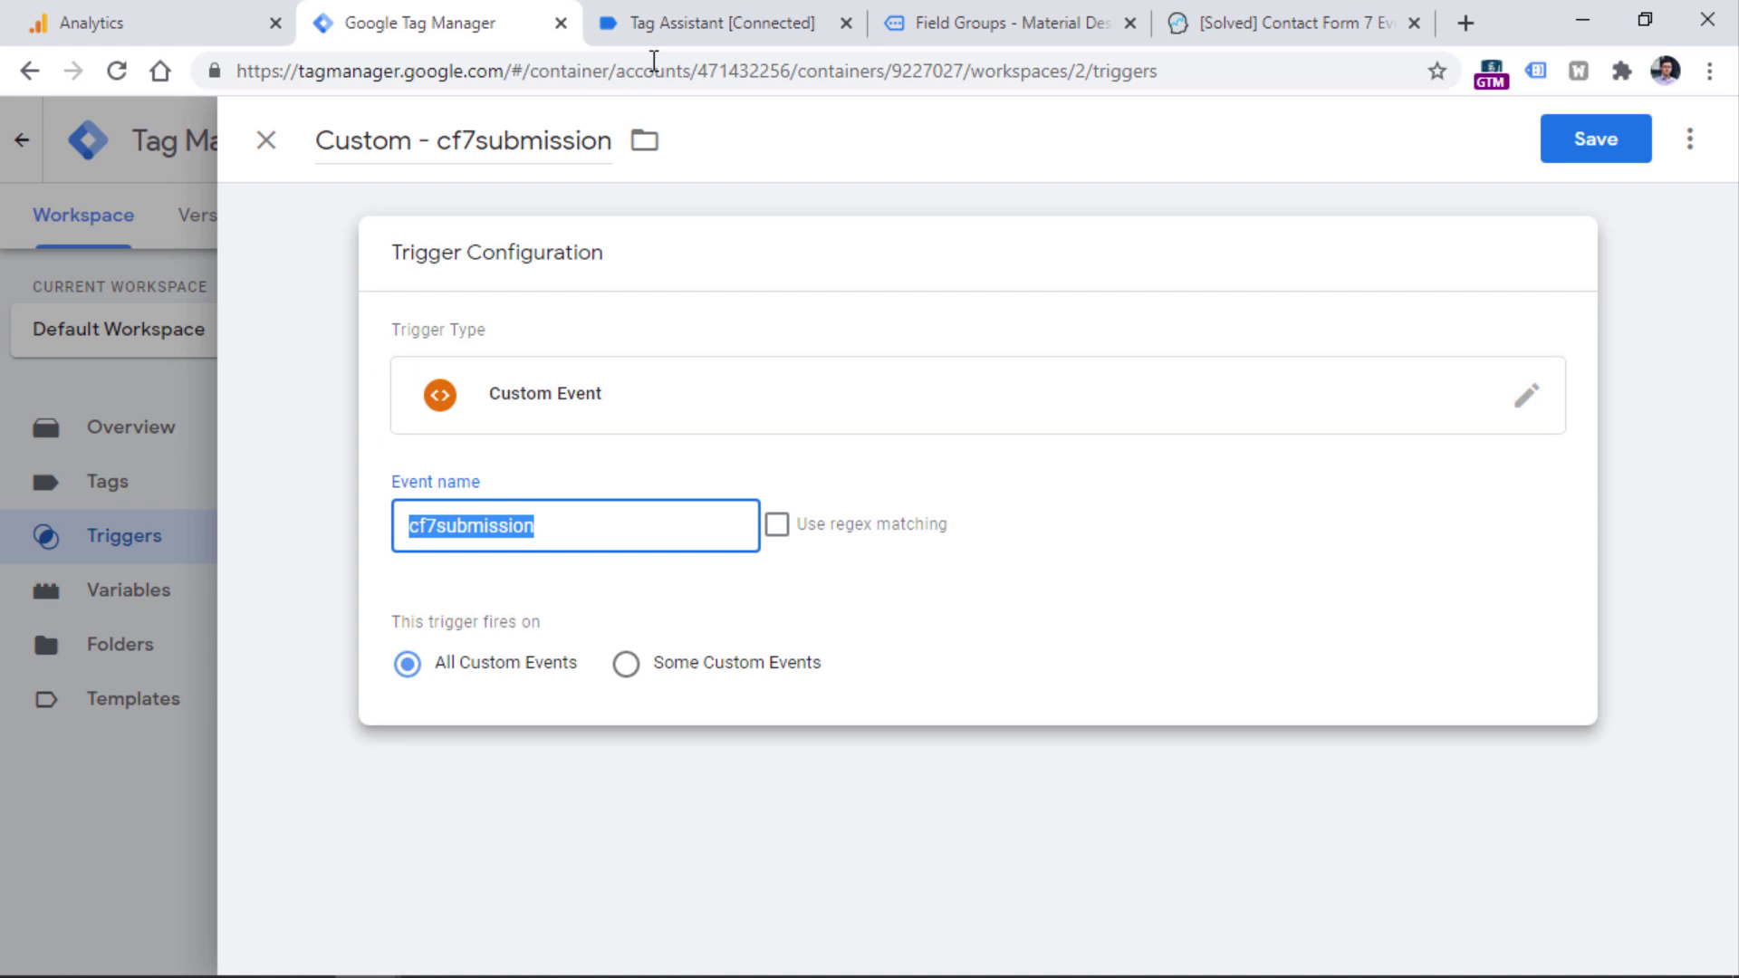
{"action": "left_click", "coordinate": [722, 24]}
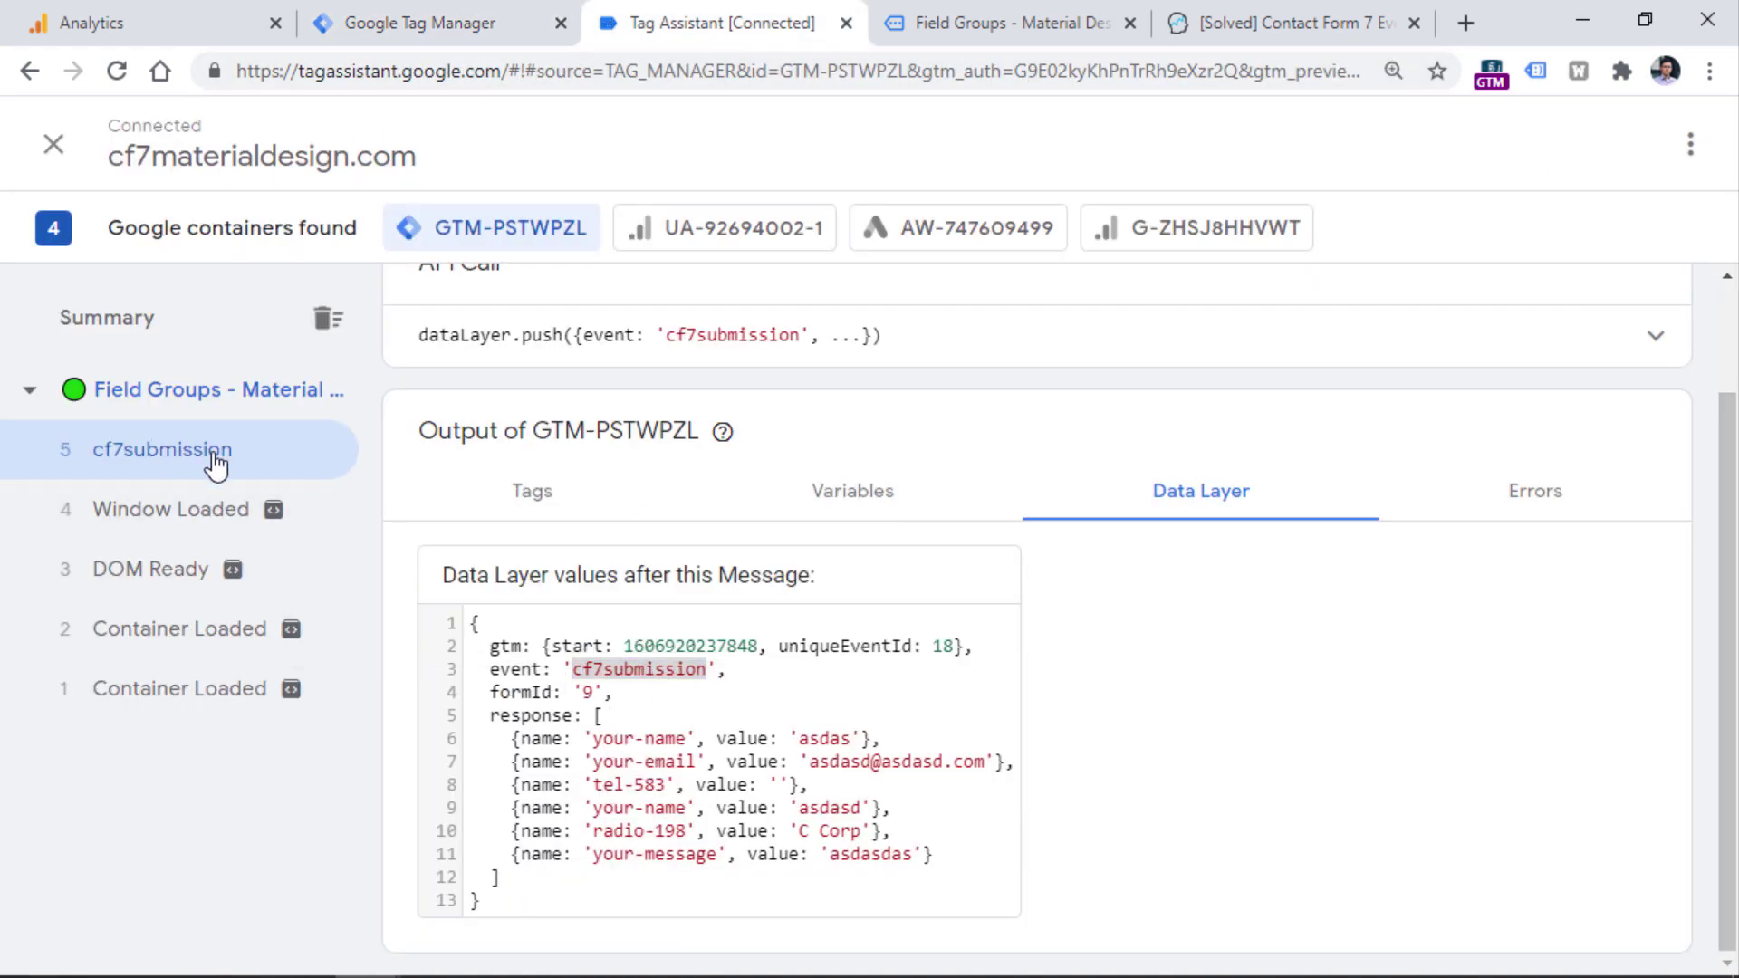
{"action": "double_click", "coordinate": [518, 670]}
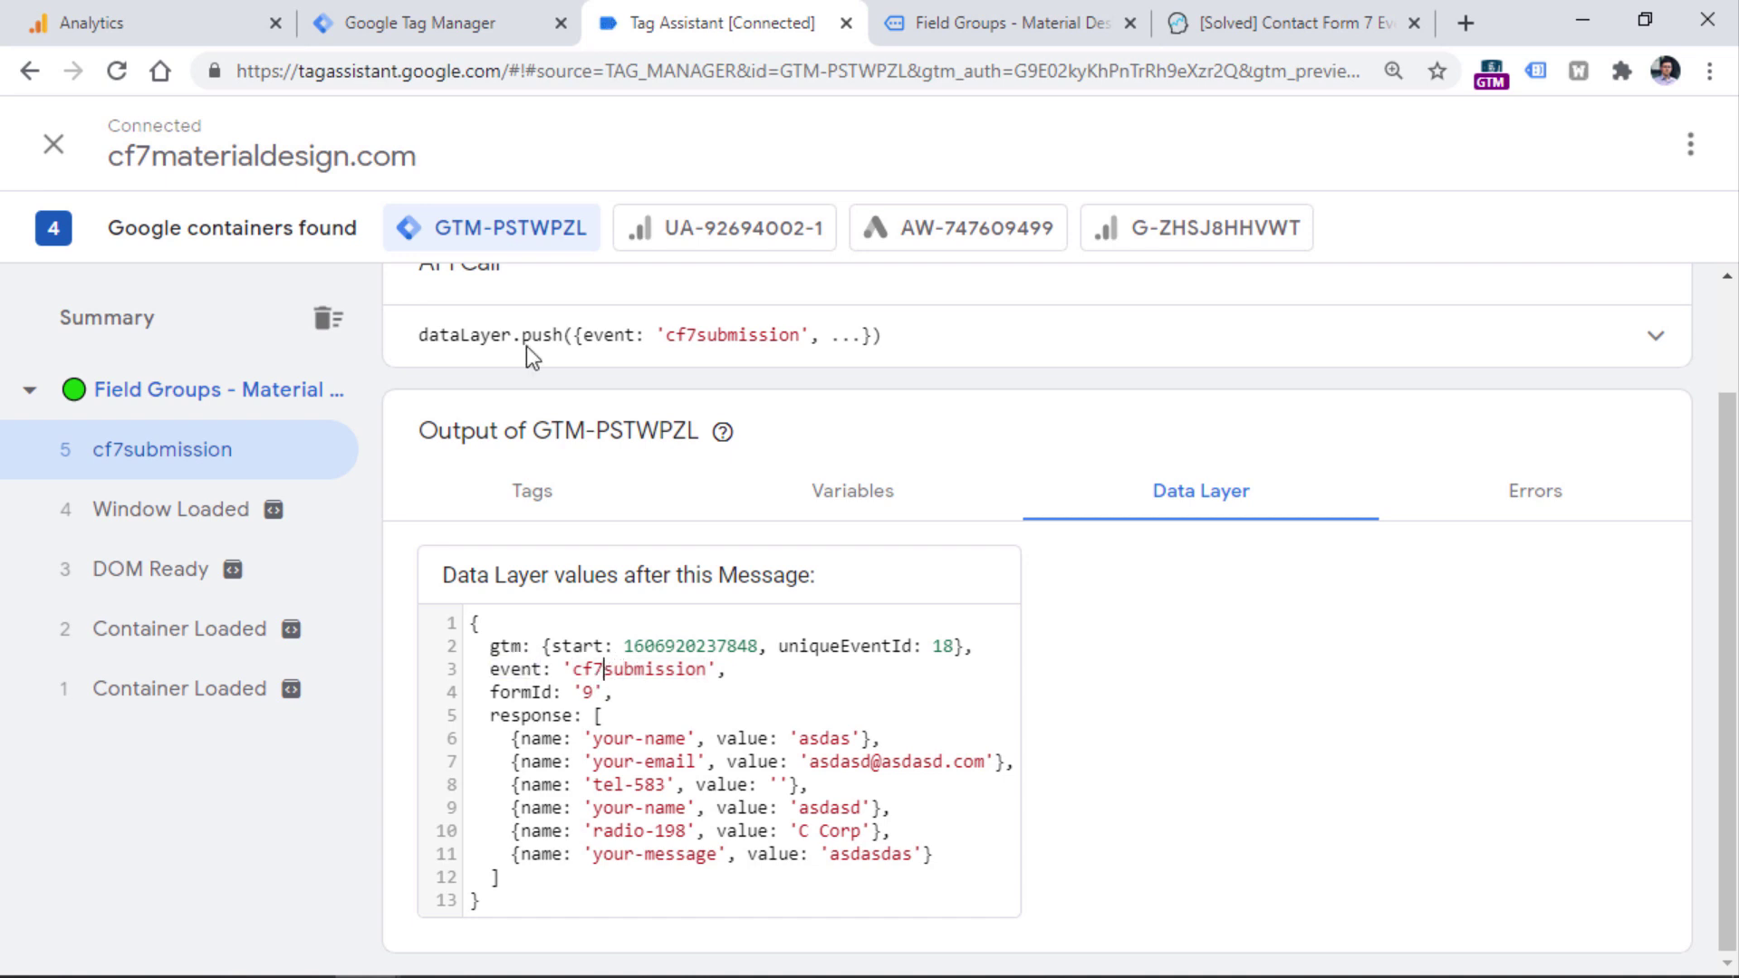
{"action": "key", "text": "ctrl+shift+Tab"}
{"action": "left_click", "coordinate": [1598, 140]}
{"action": "left_click", "coordinate": [120, 490]}
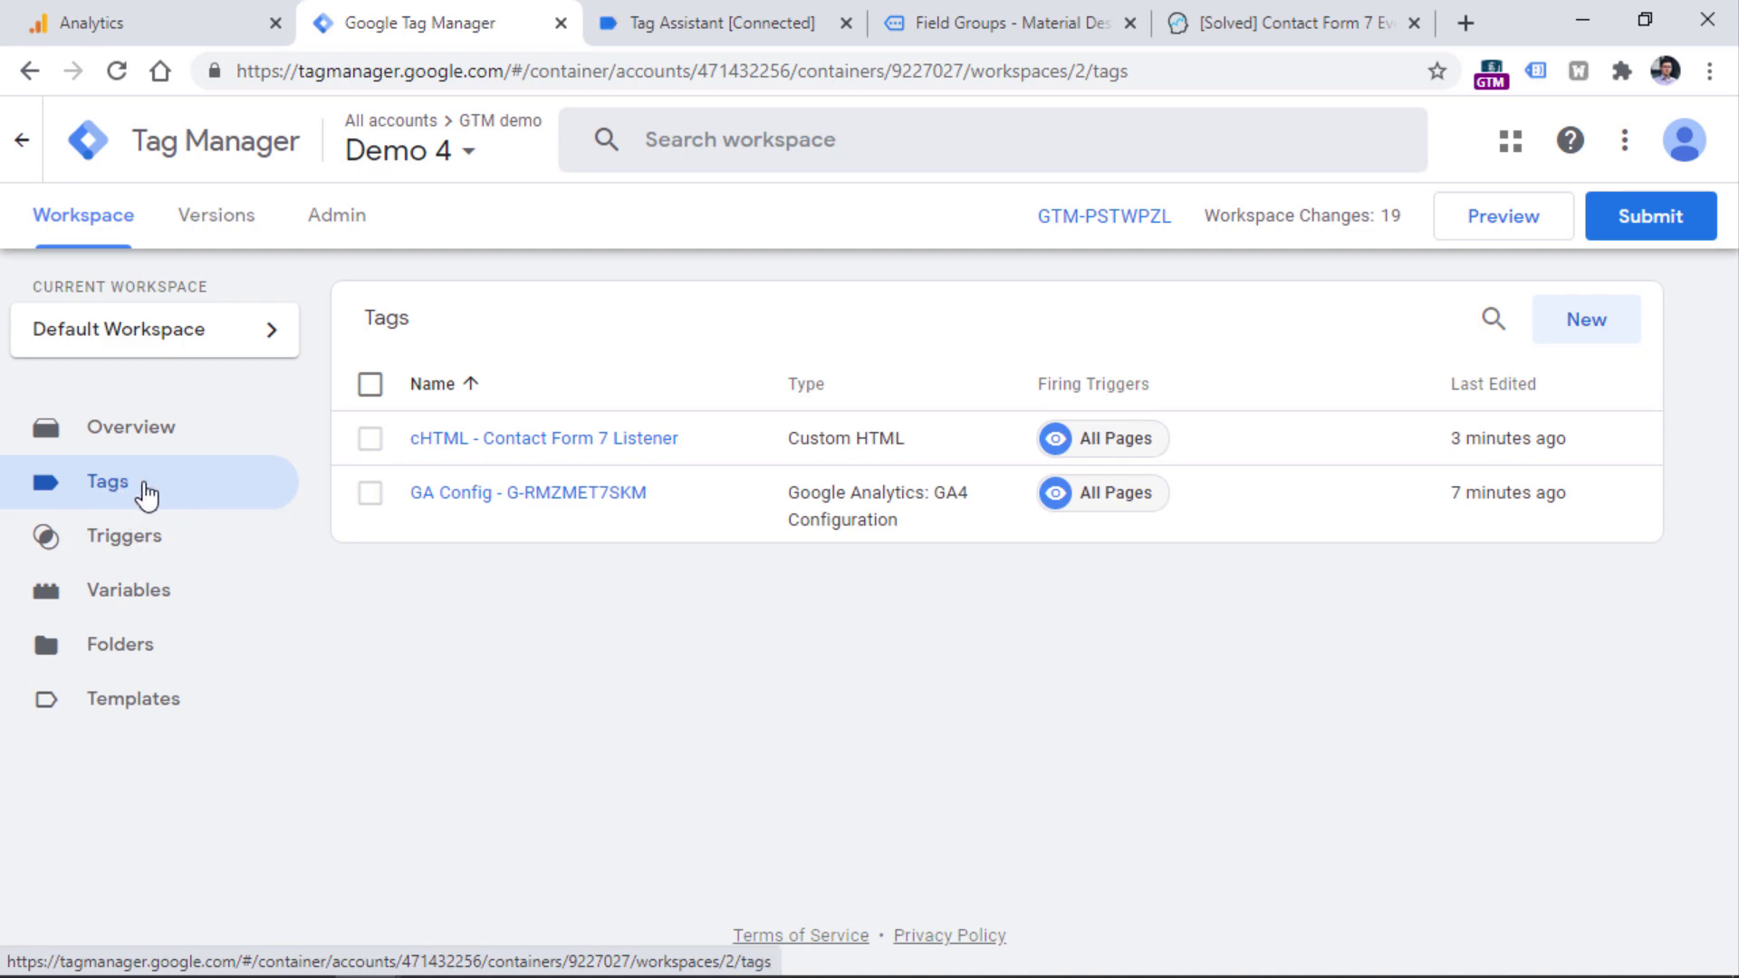
Create a GA4 Event tag using GA Config - G-RMZMET7SKM with event name form_submission.
{"action": "left_click", "coordinate": [1587, 332]}
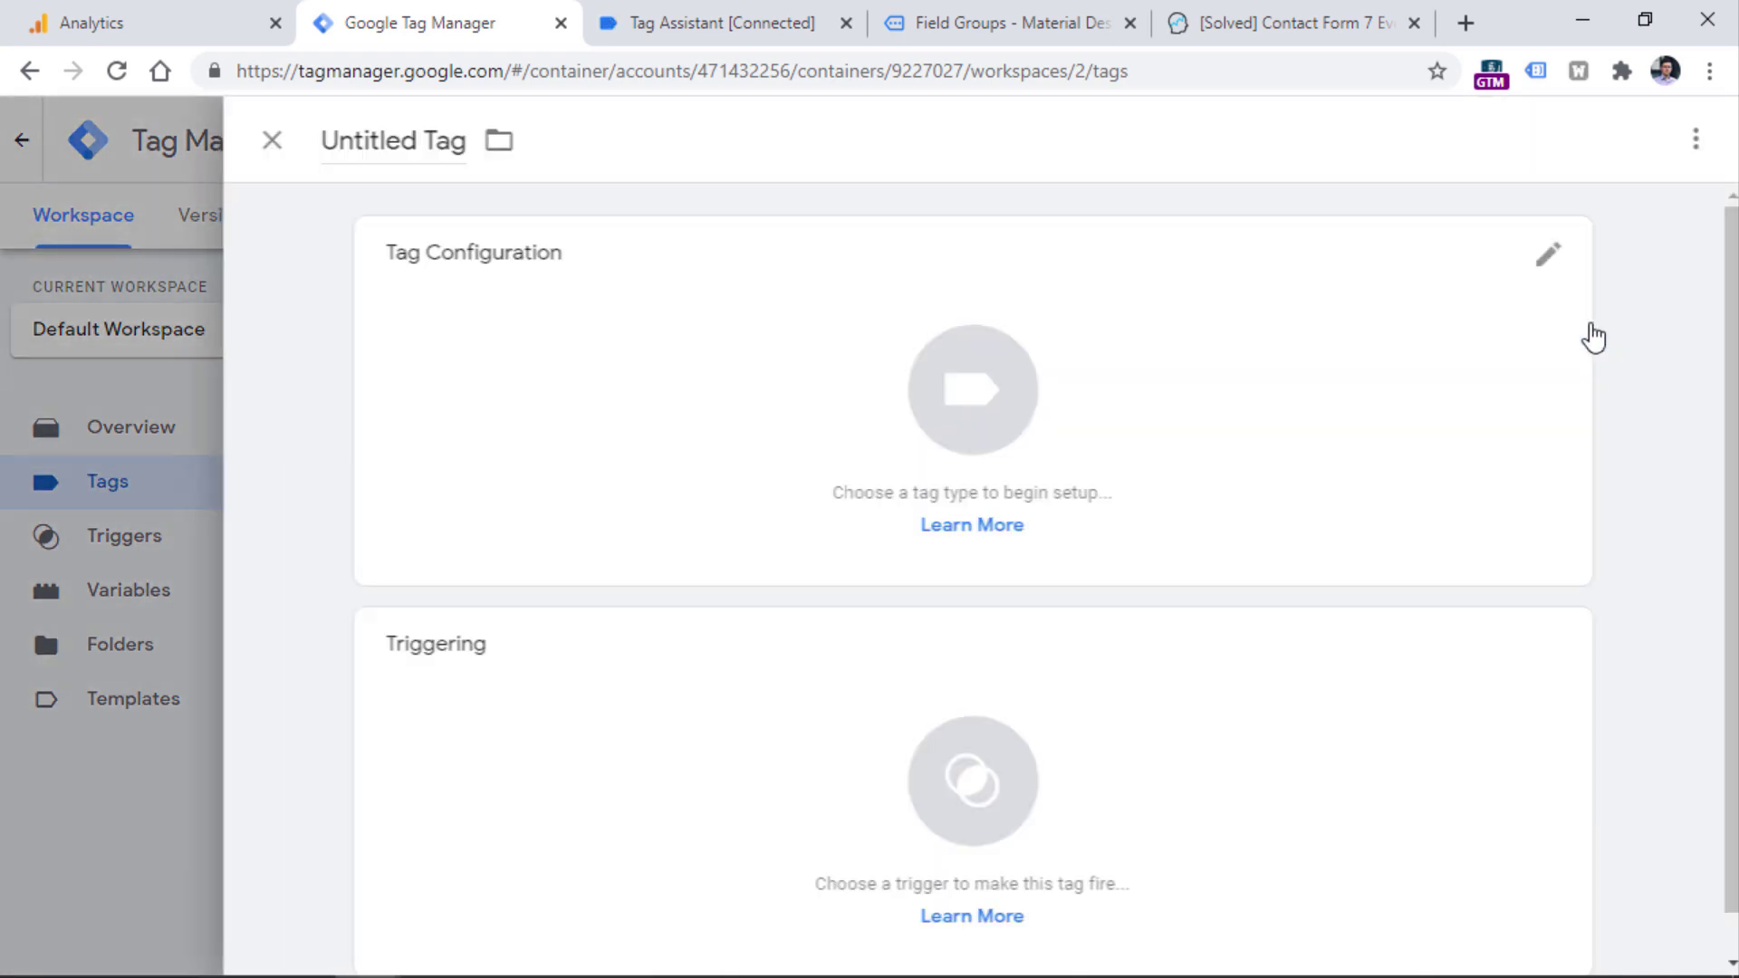
{"action": "left_click", "coordinate": [509, 340]}
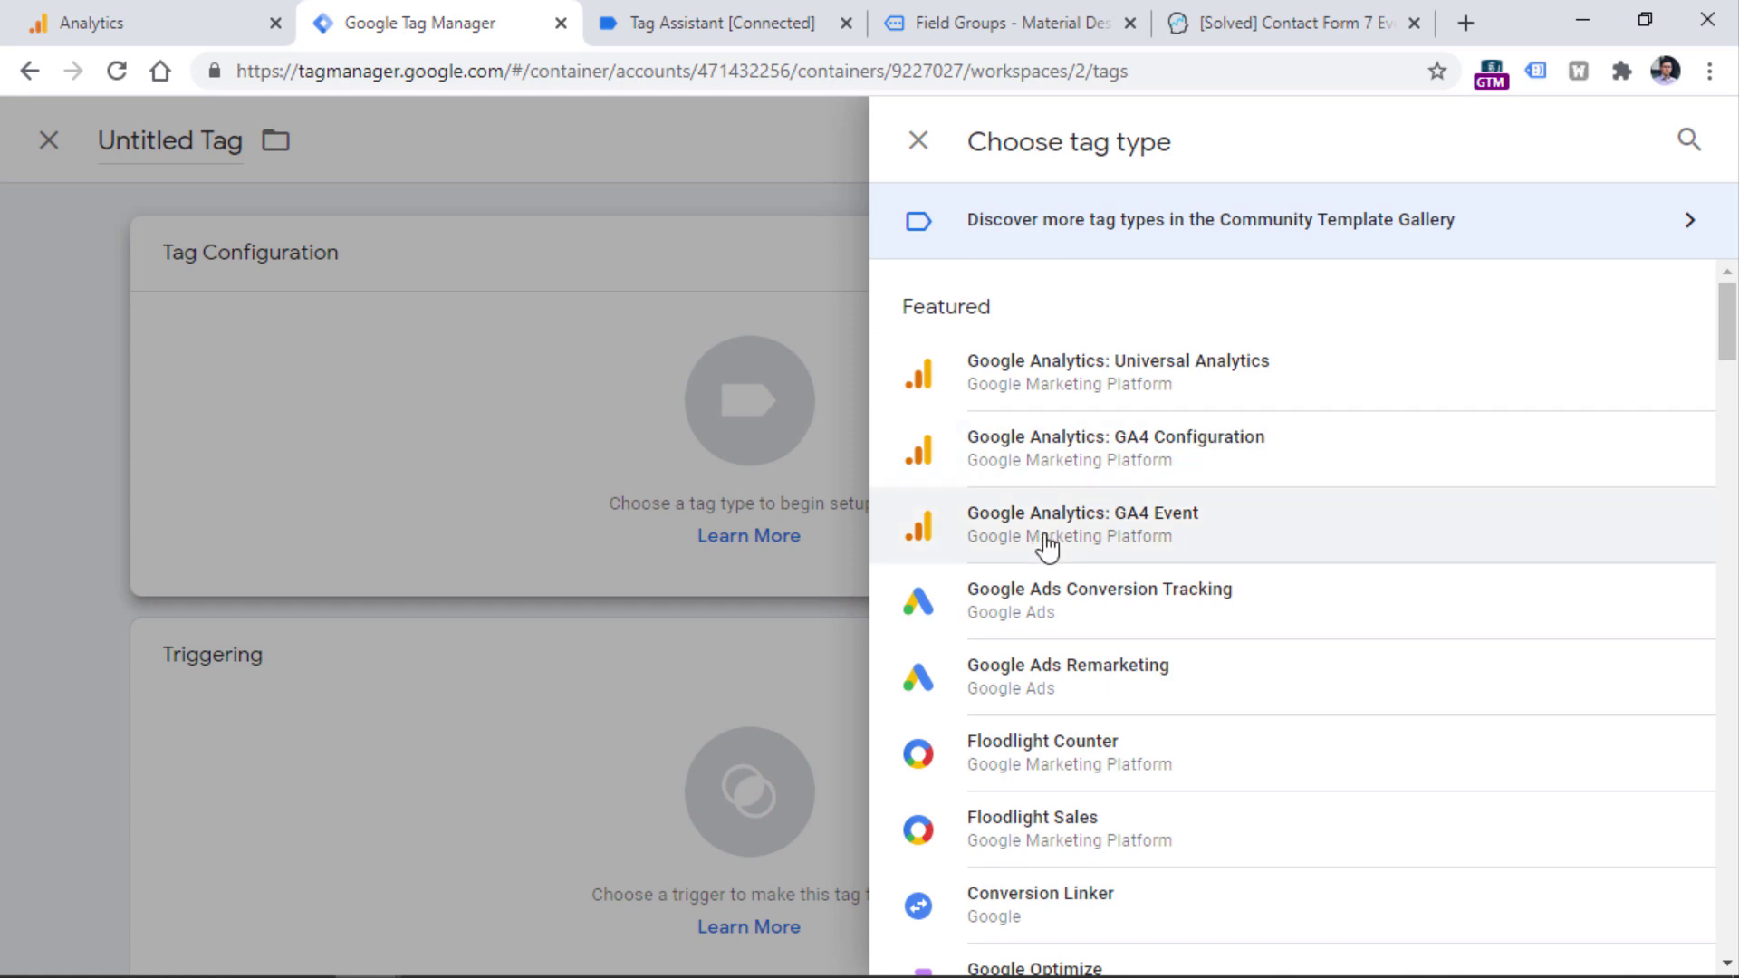
{"action": "left_click", "coordinate": [1133, 532]}
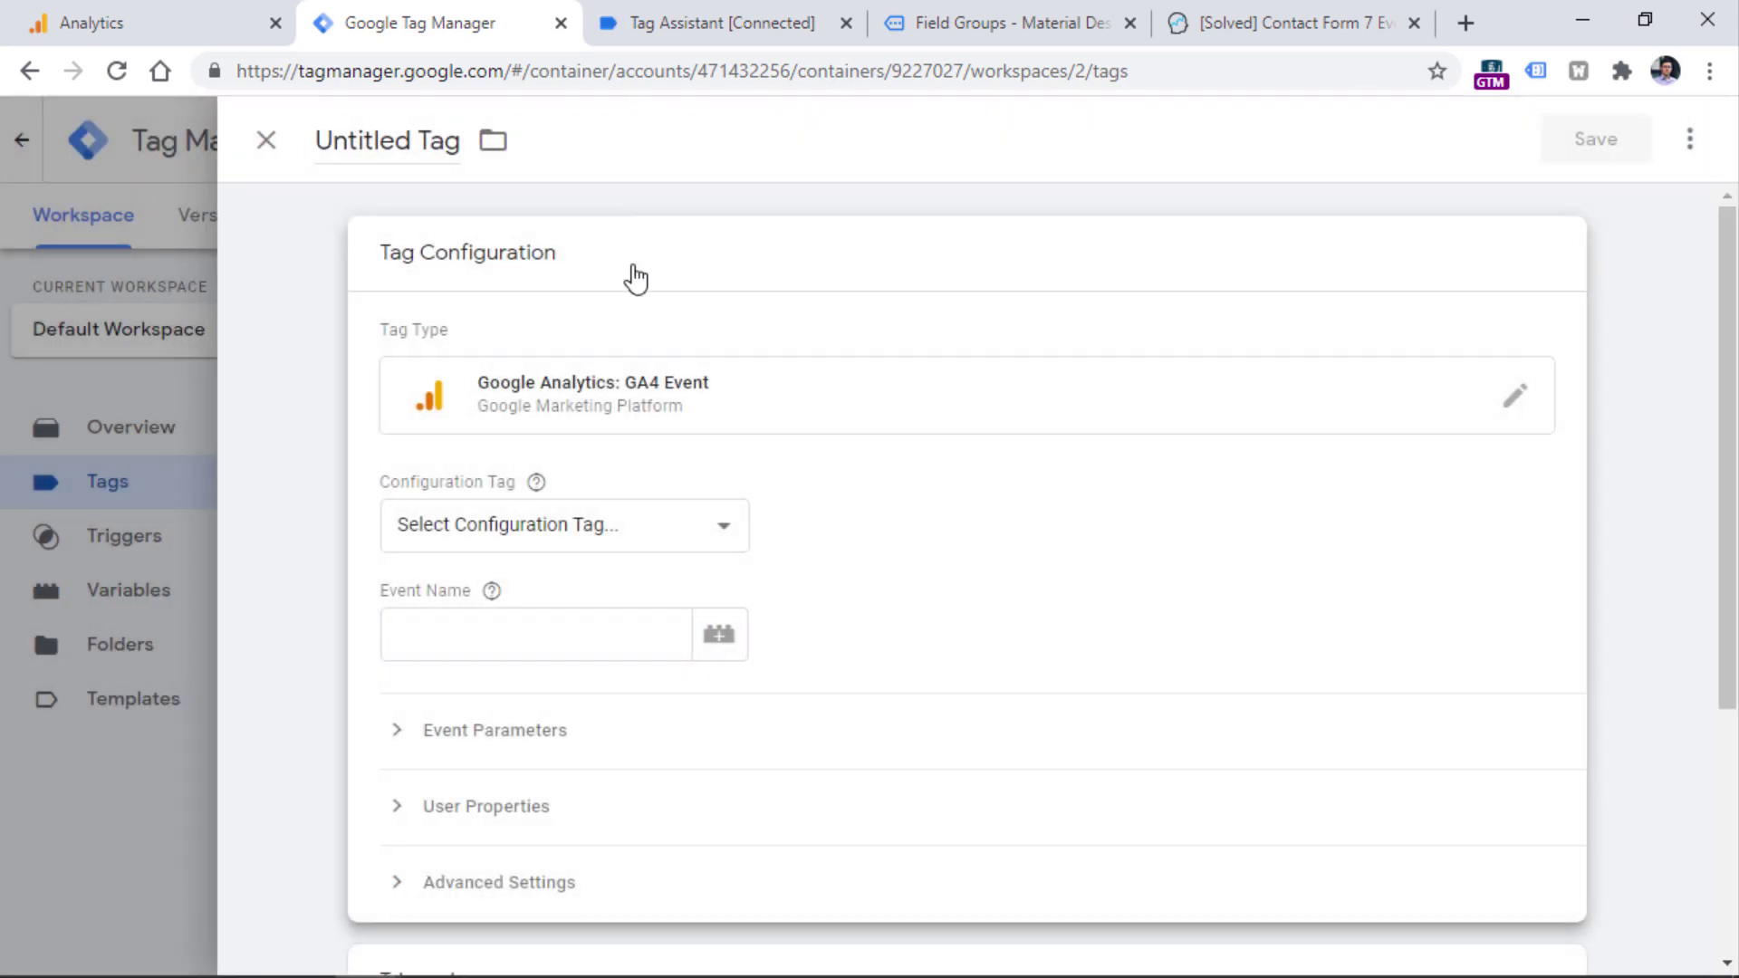
{"action": "left_click", "coordinate": [549, 528]}
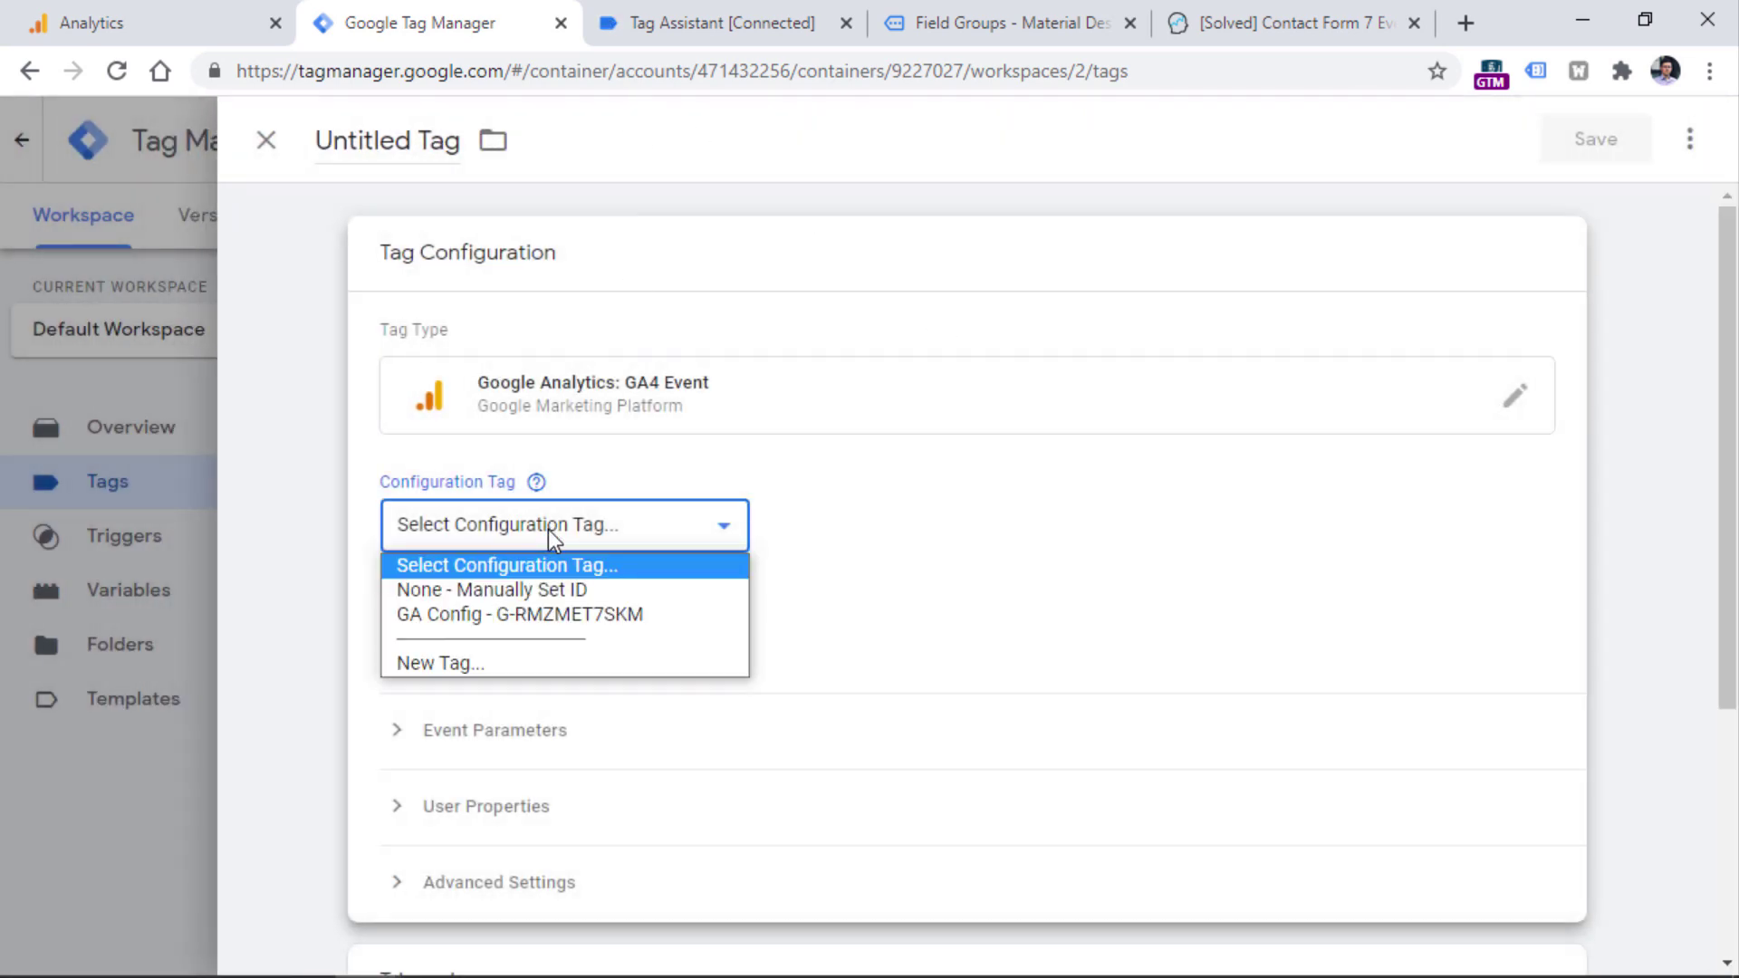
{"action": "left_click", "coordinate": [540, 617]}
{"action": "left_click", "coordinate": [1075, 614]}
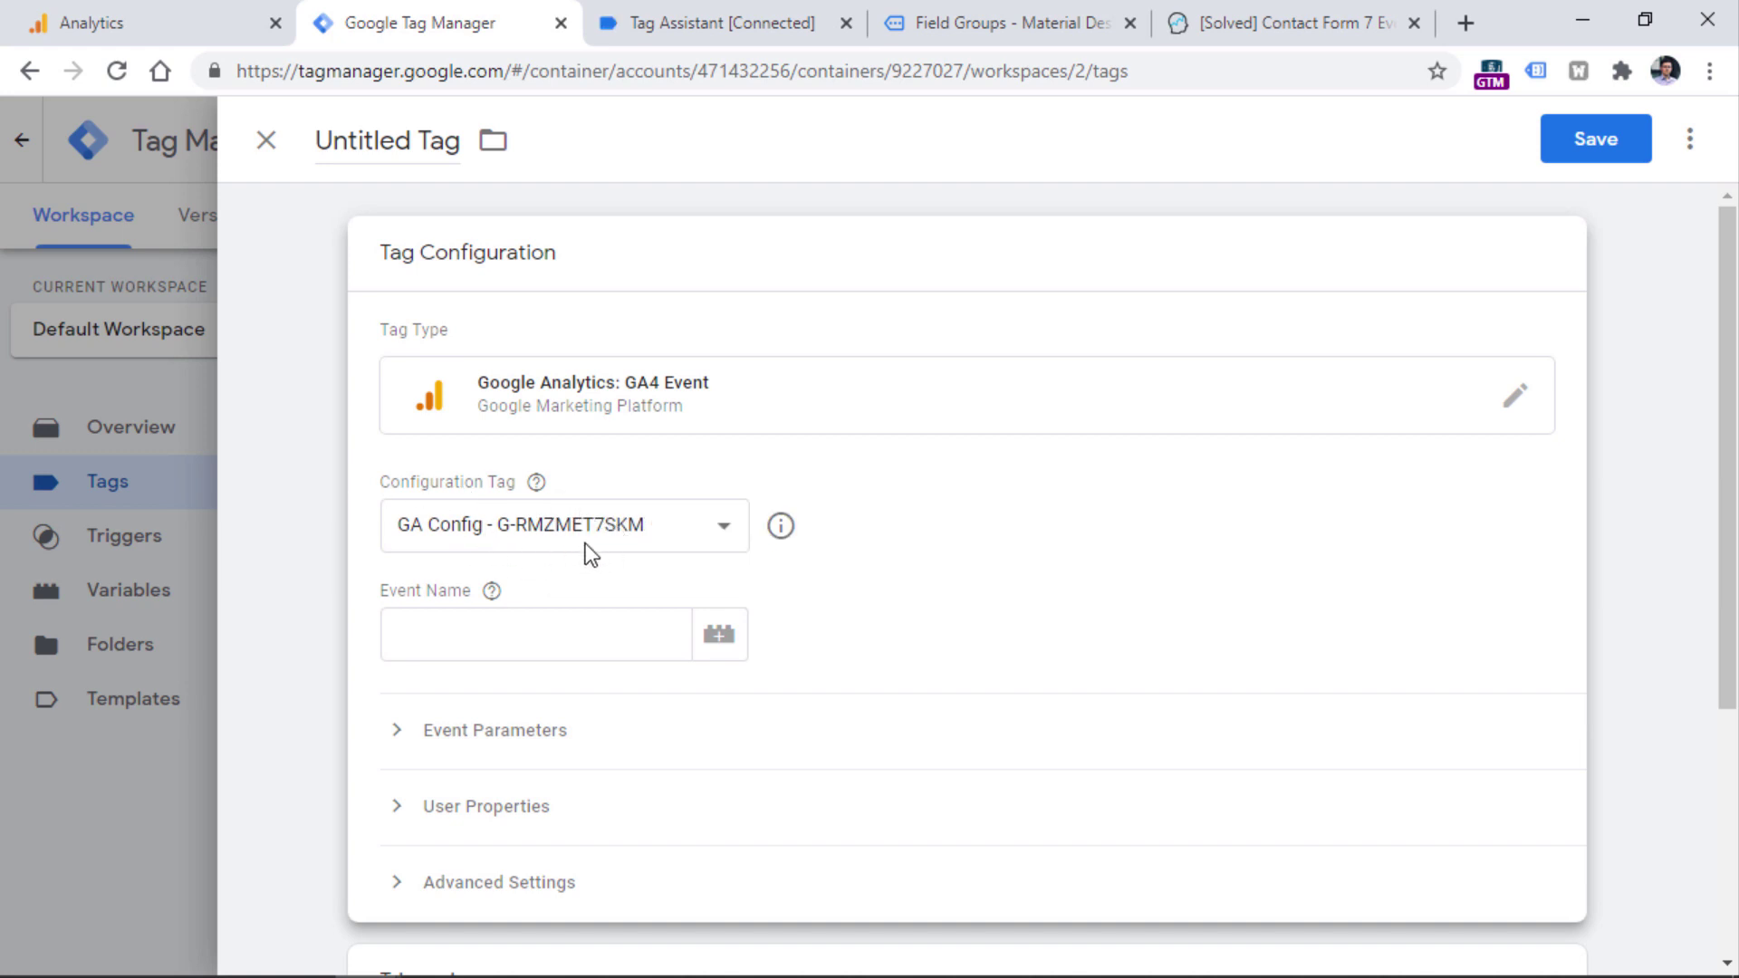
{"action": "left_click", "coordinate": [783, 527]}
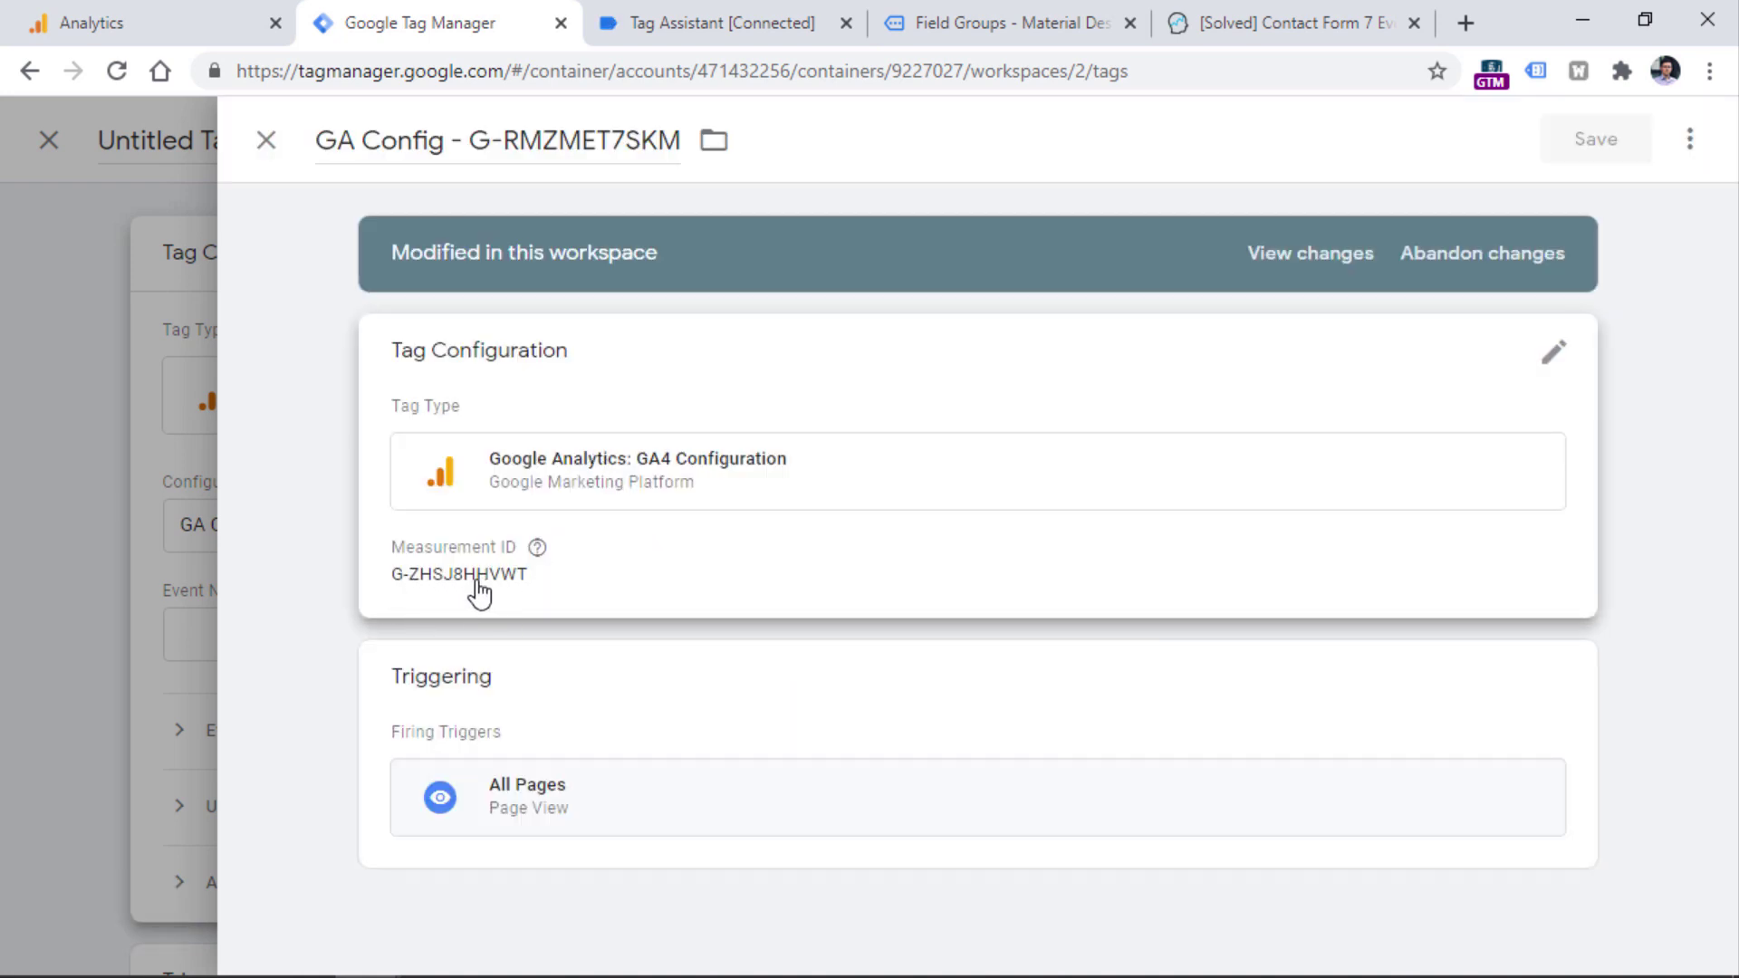
{"action": "left_click", "coordinate": [266, 140]}
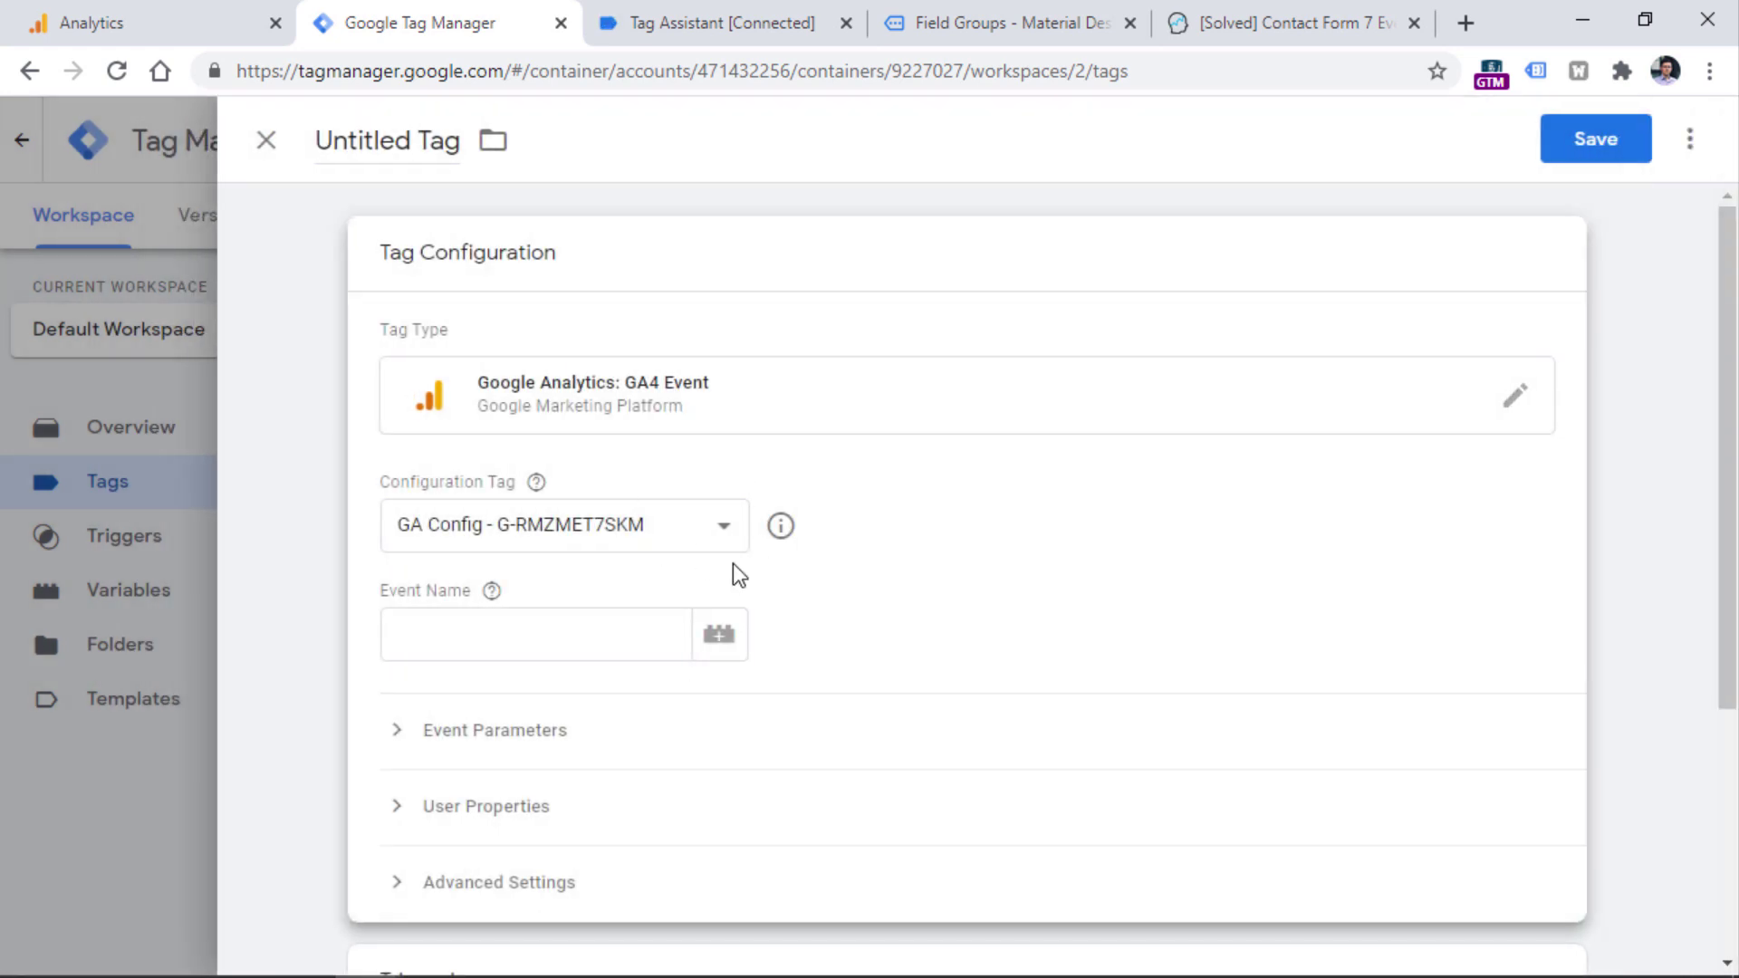
{"action": "left_click", "coordinate": [544, 626]}
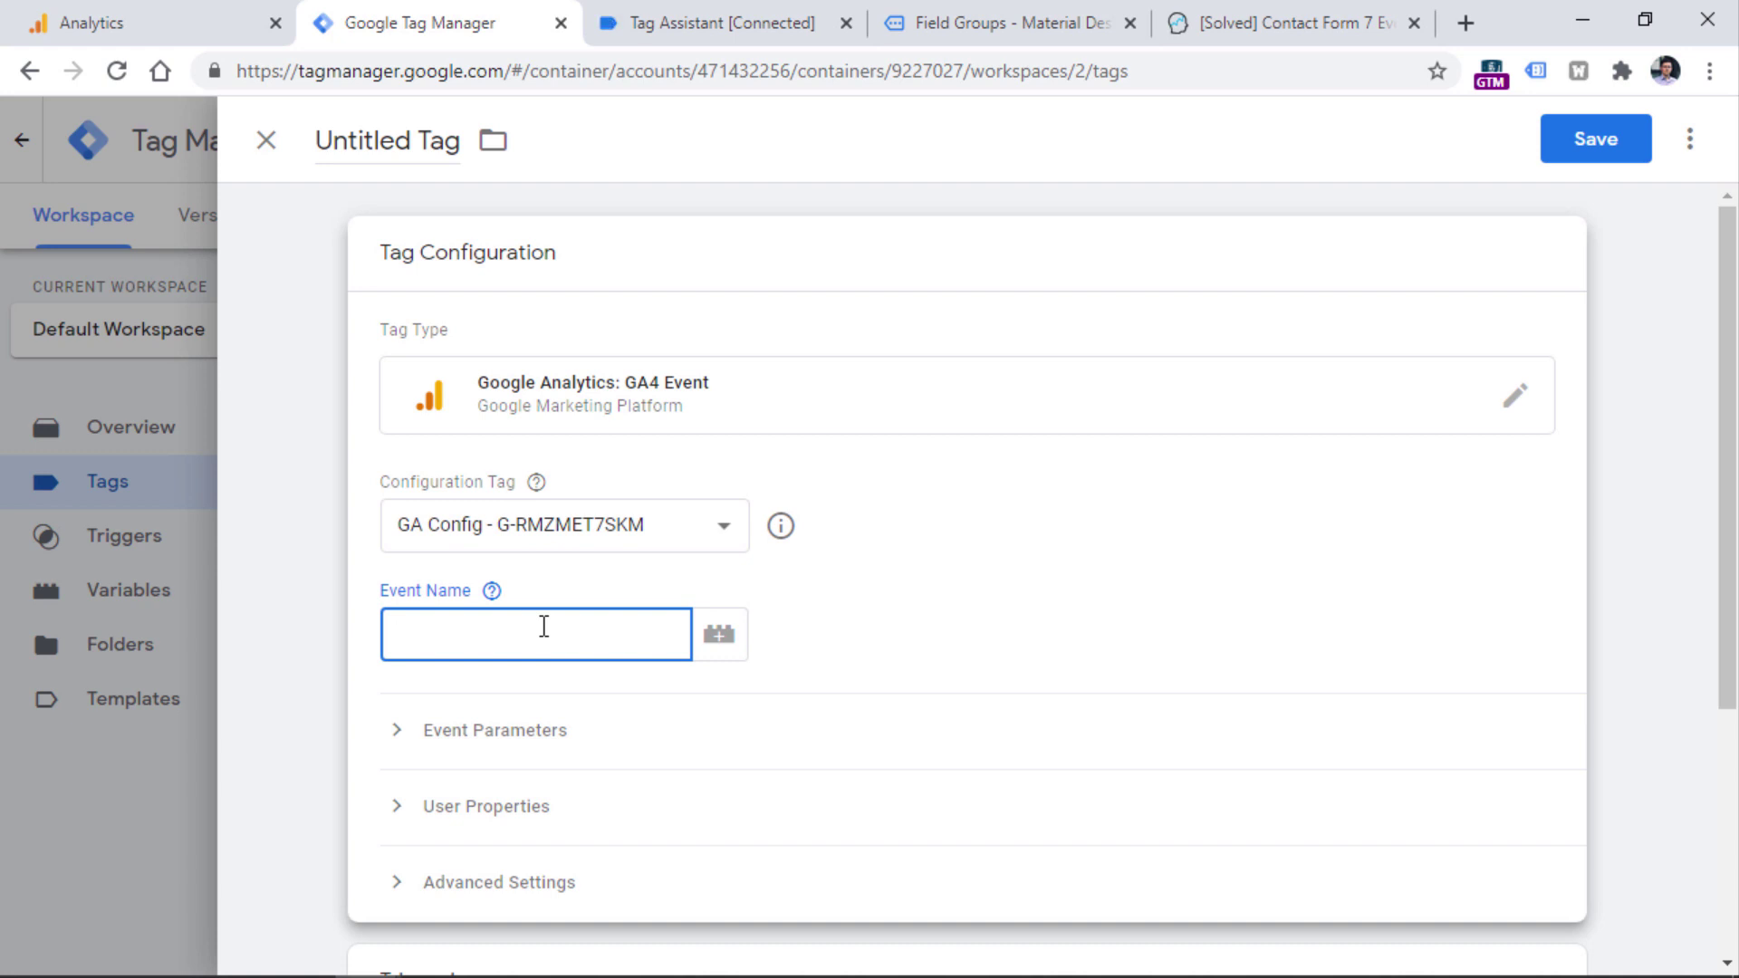
{"action": "type", "text": "form_submission"}
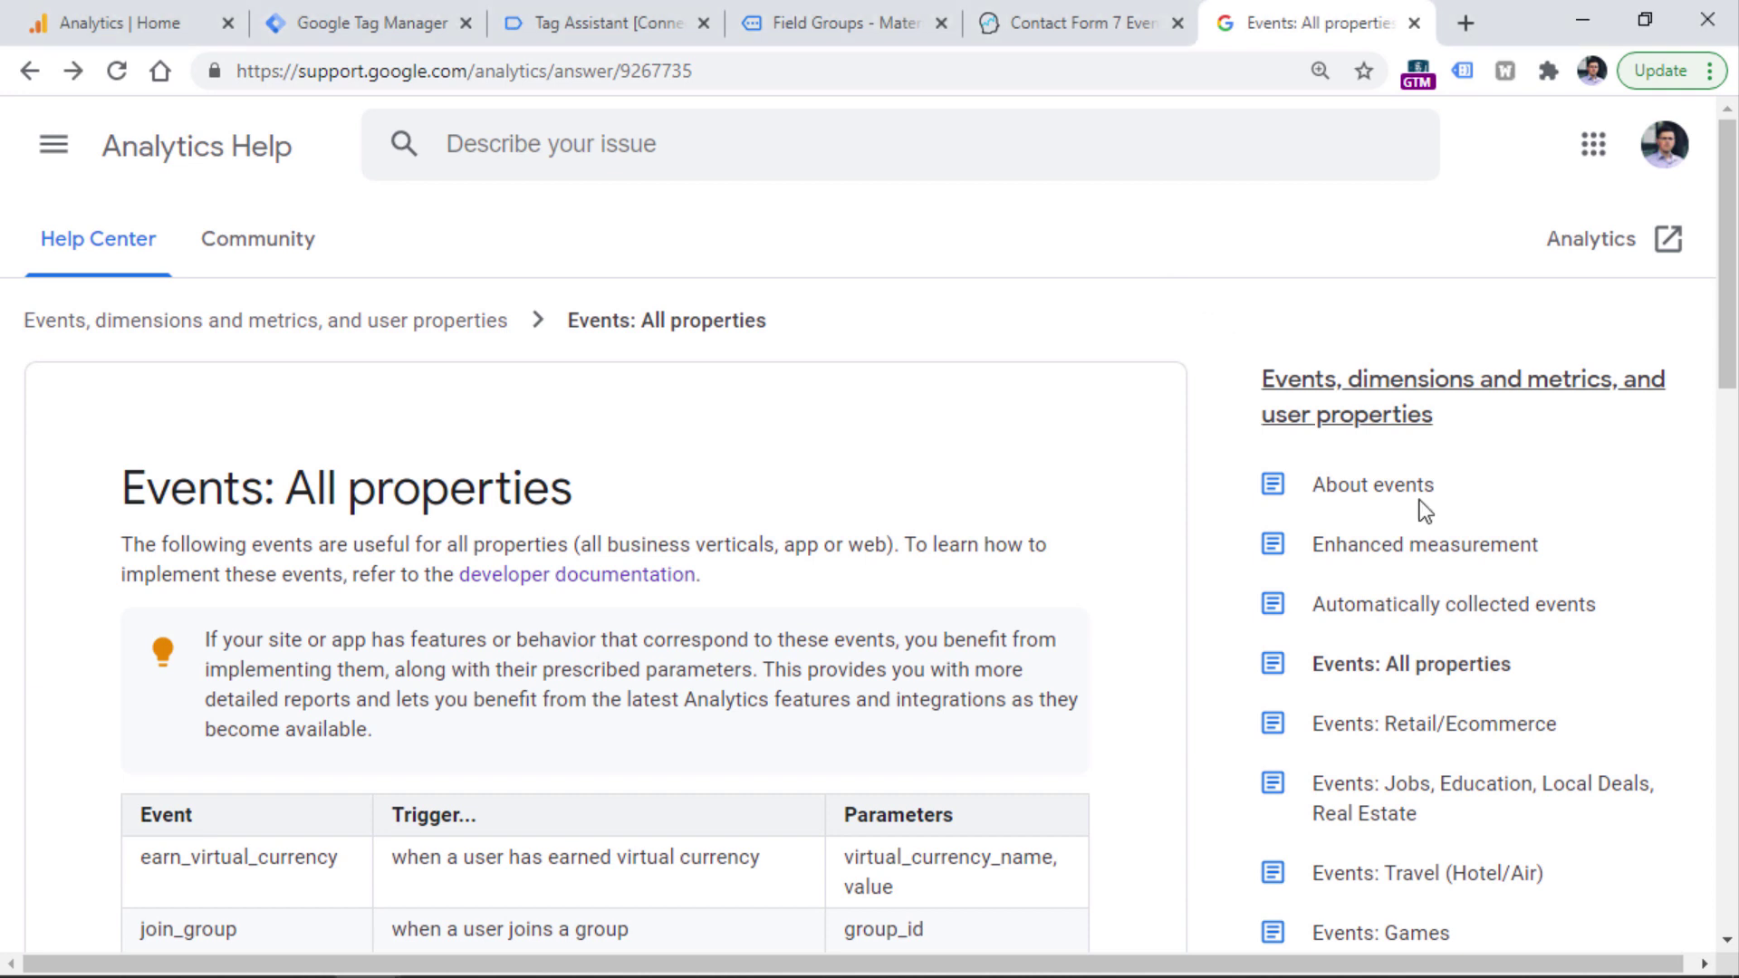
Copy generate_lead from the Retail/Ecommerce recommended events and paste it over the tag's event name.
{"action": "left_click", "coordinate": [1426, 732]}
{"action": "scroll", "coordinate": [1008, 487], "scroll_direction": "down", "scroll_amount": 10}
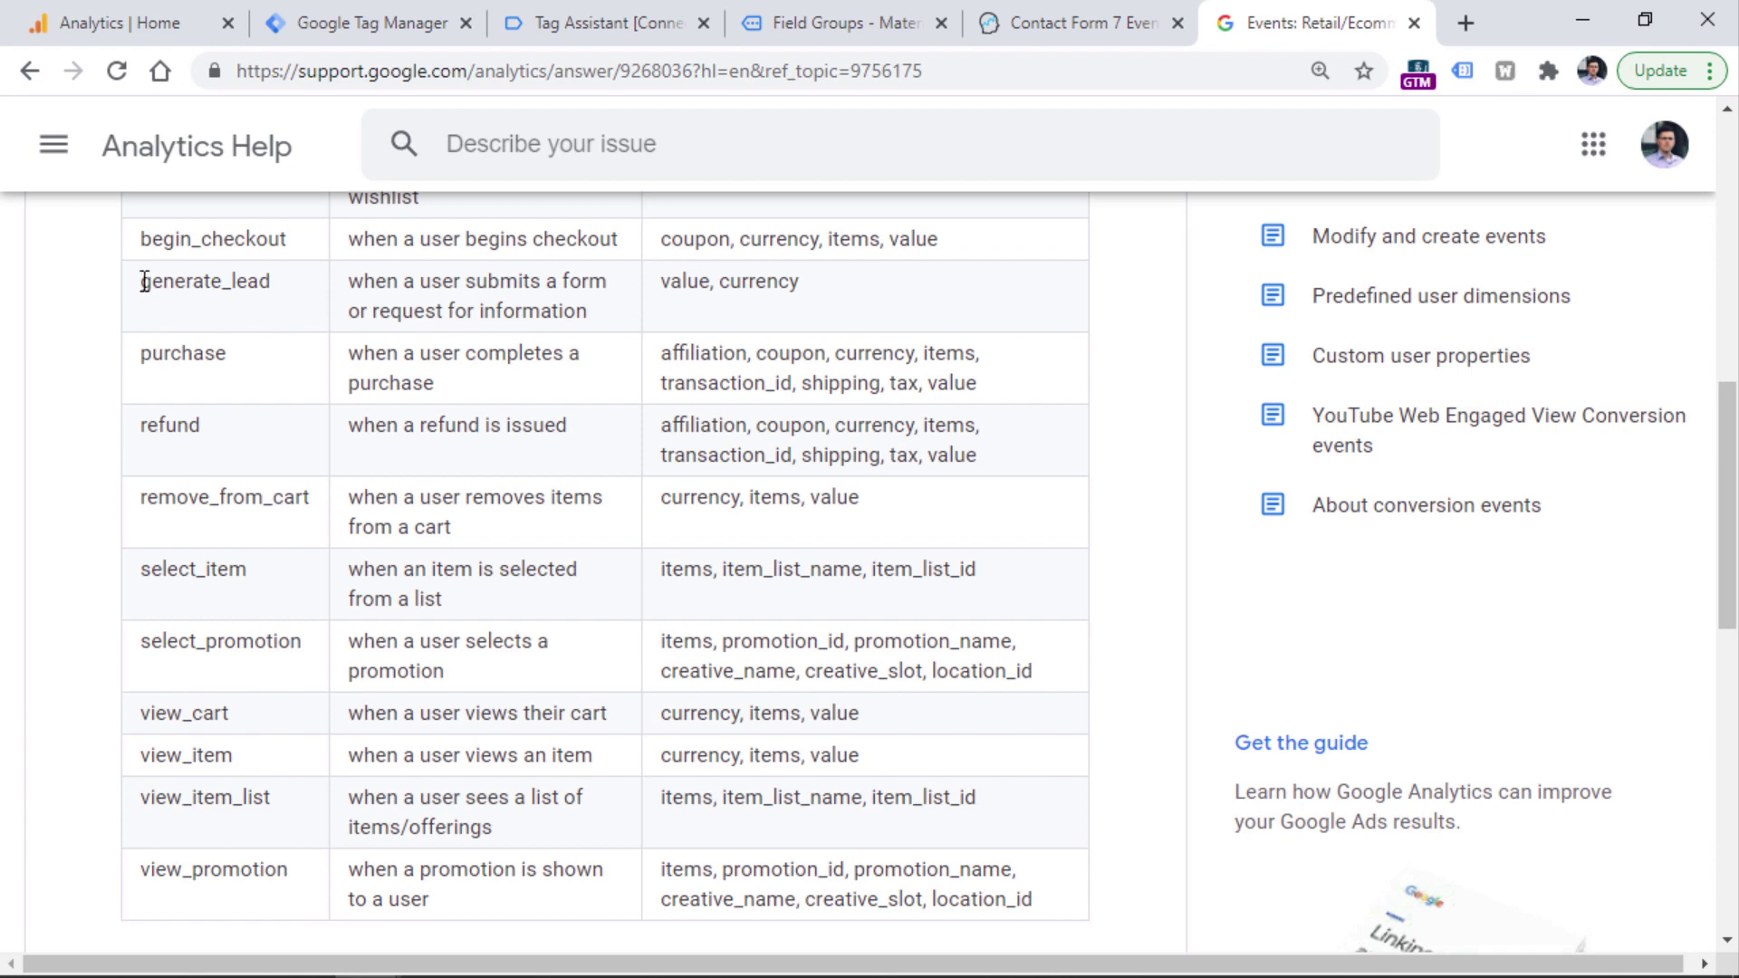
{"action": "left_click_drag", "start_coordinate": [142, 282], "coordinate": [263, 282]}
{"action": "key", "text": "ctrl+c"}
{"action": "key", "text": "ctrl+2"}
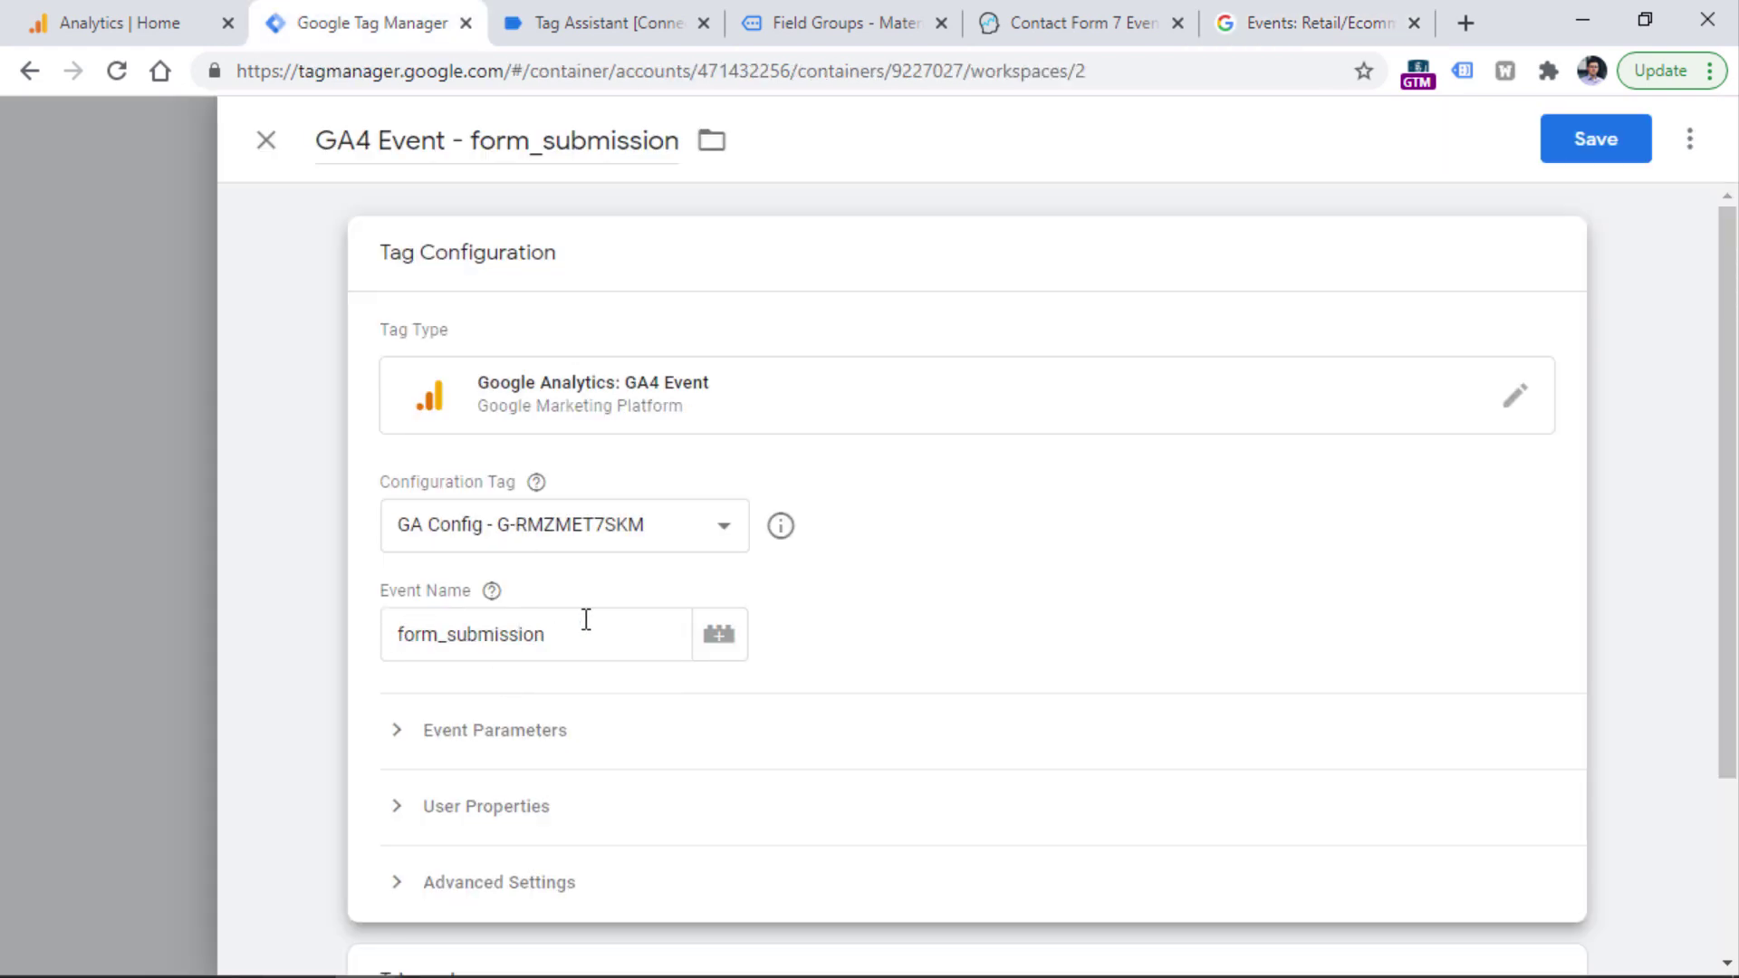
{"action": "key", "text": "ctrl+6"}
{"action": "right_click", "coordinate": [212, 282]}
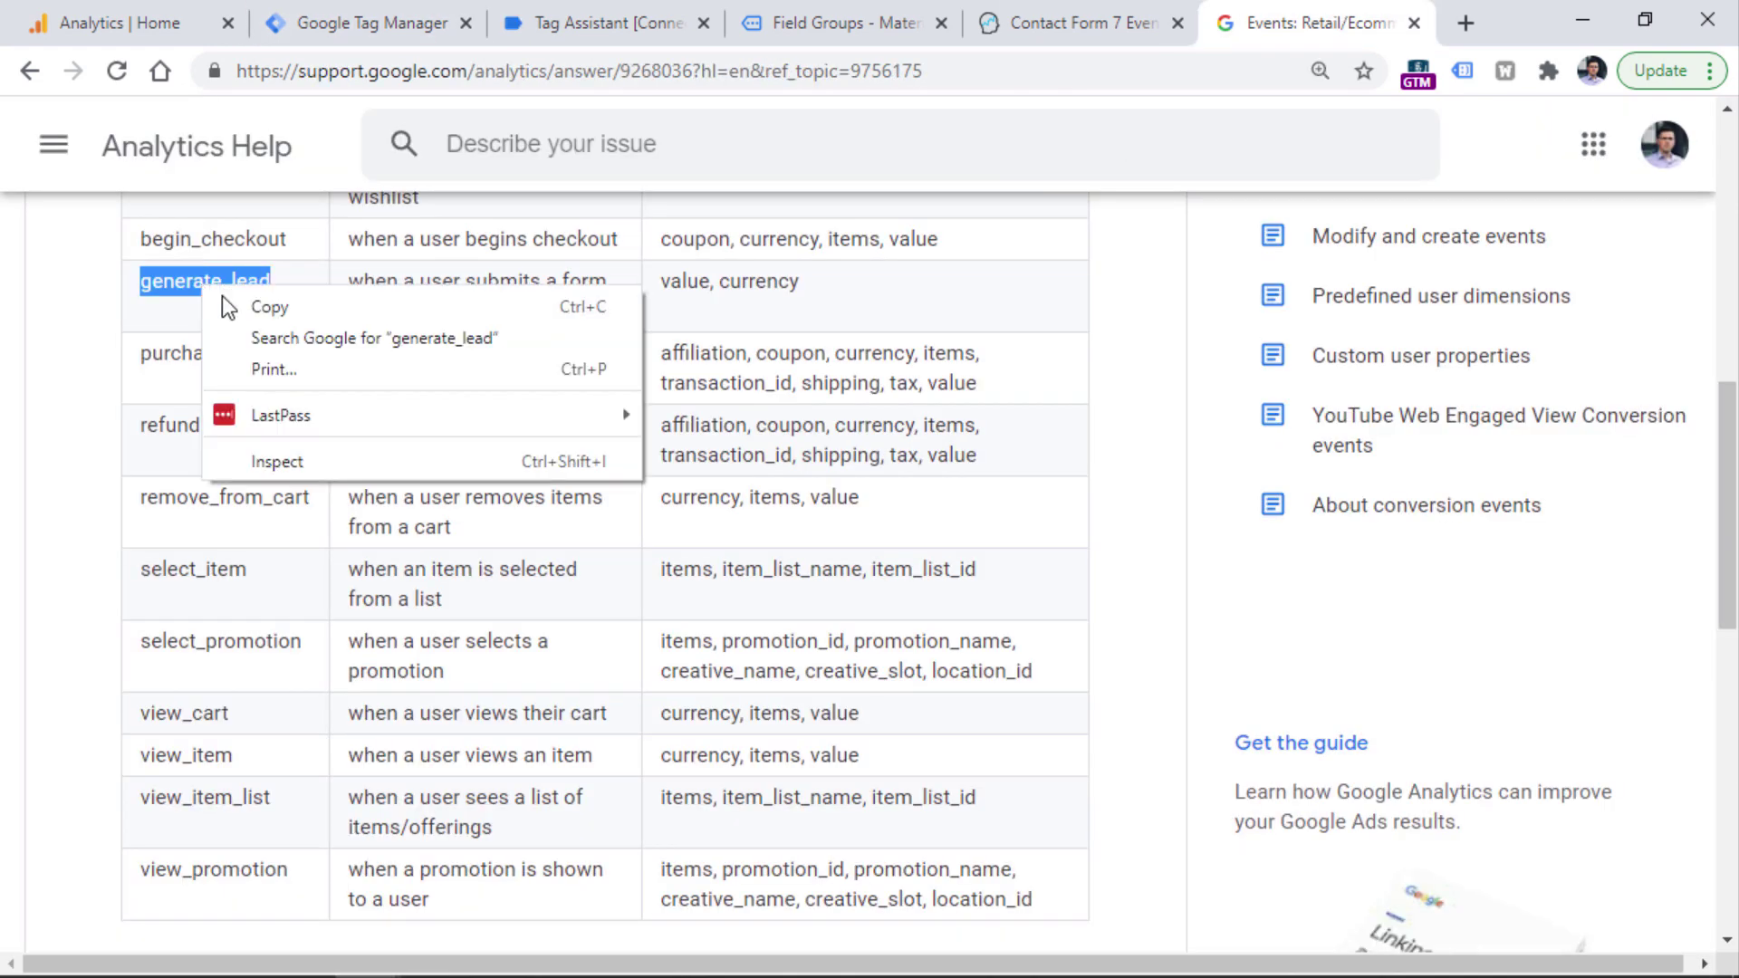
{"action": "left_click", "coordinate": [272, 303]}
{"action": "key", "text": "ctrl+2"}
{"action": "double_click", "coordinate": [606, 644]}
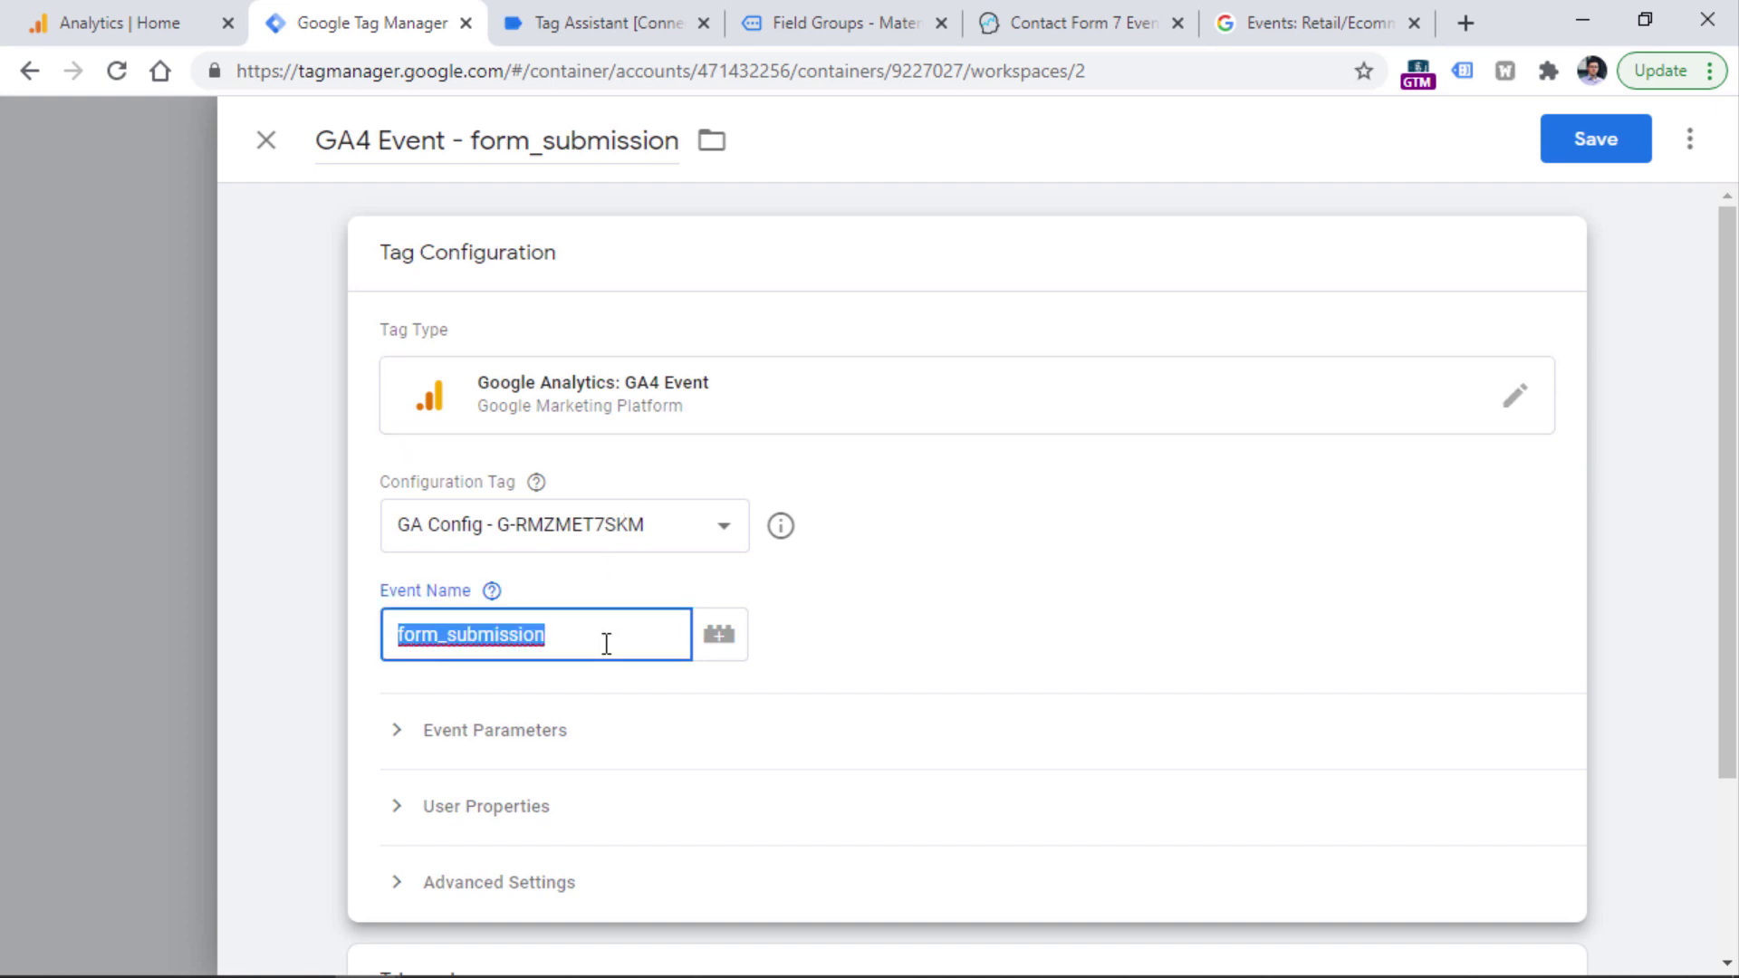
{"action": "key", "text": "ctrl+v"}
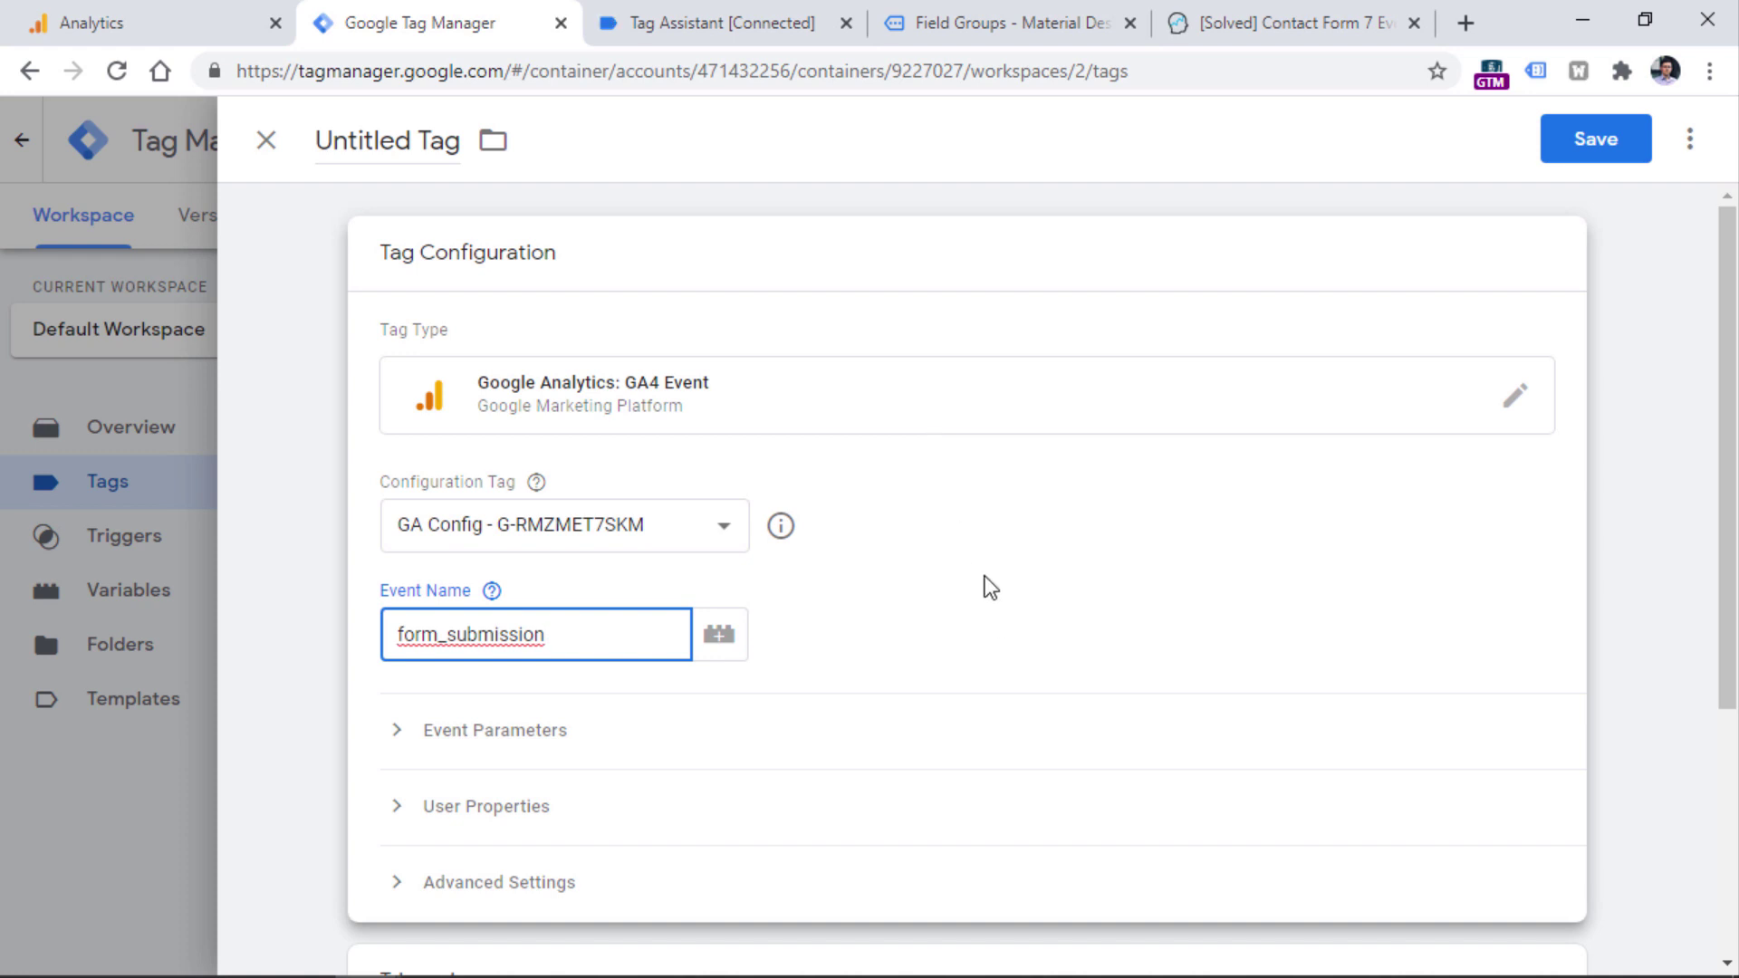
Switch to the Tag Assistant [Connected] tab to view the data layer output.
{"action": "left_click", "coordinate": [724, 20]}
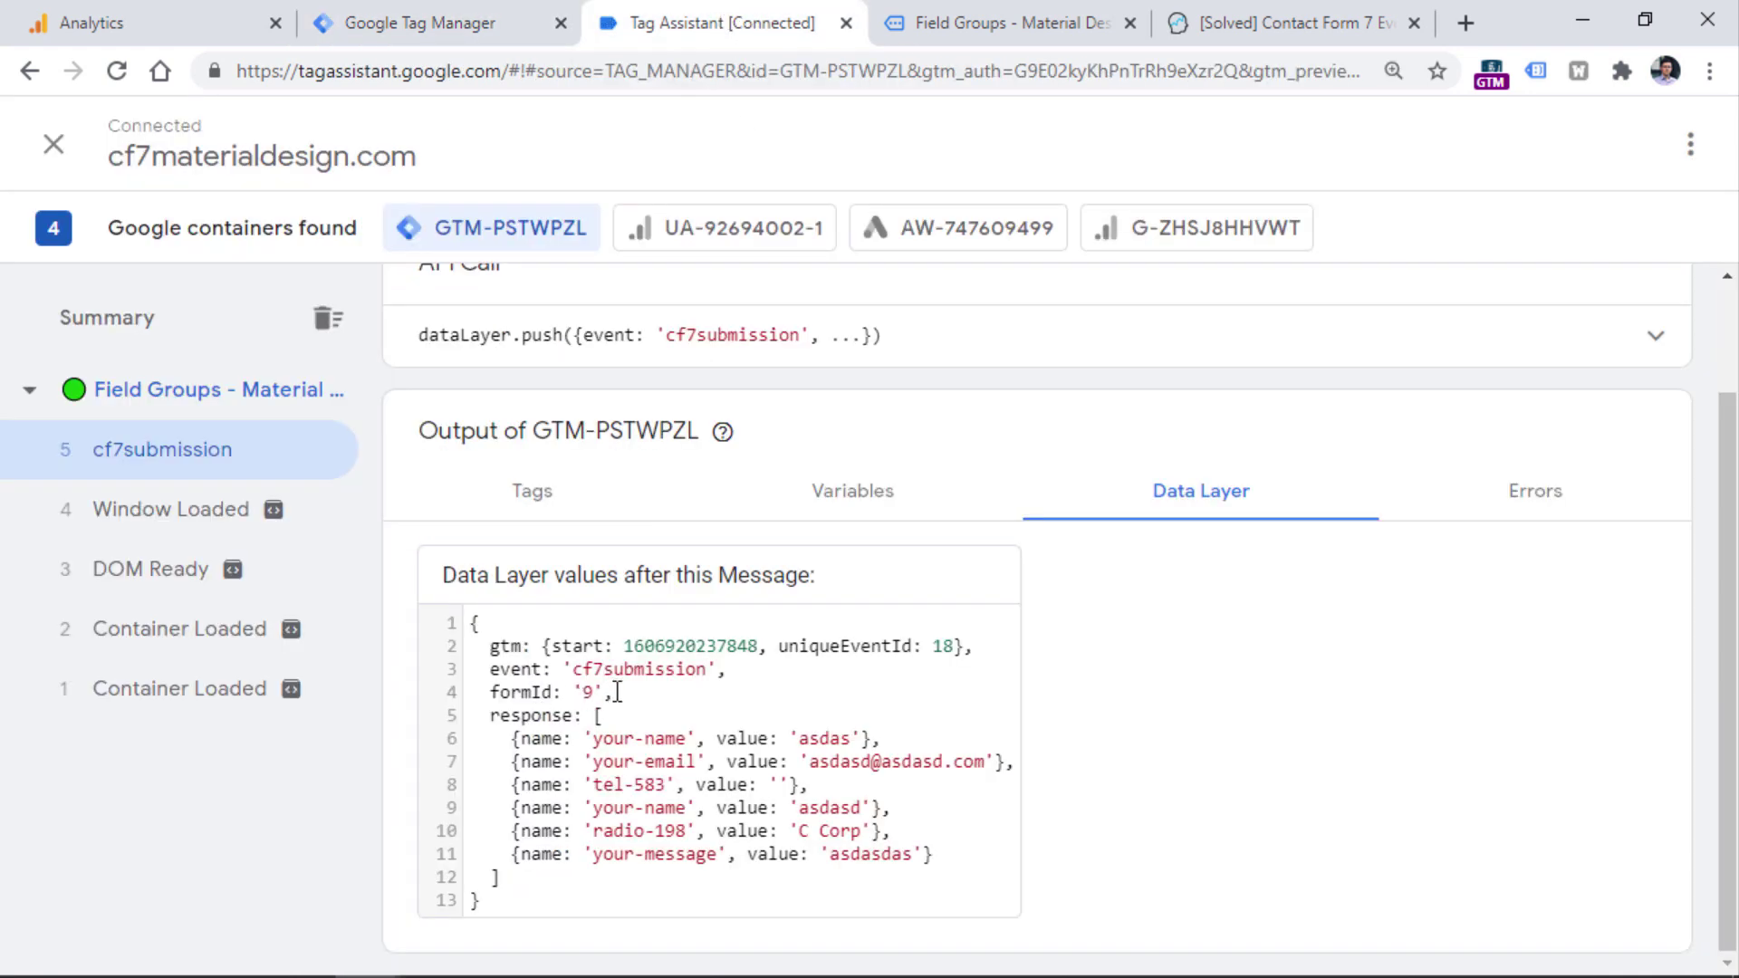
Copy the formId key (value 9) from the cf7submission data layer, then return to the GA4 tag editor.
{"action": "left_click_drag", "start_coordinate": [617, 692], "coordinate": [490, 692]}
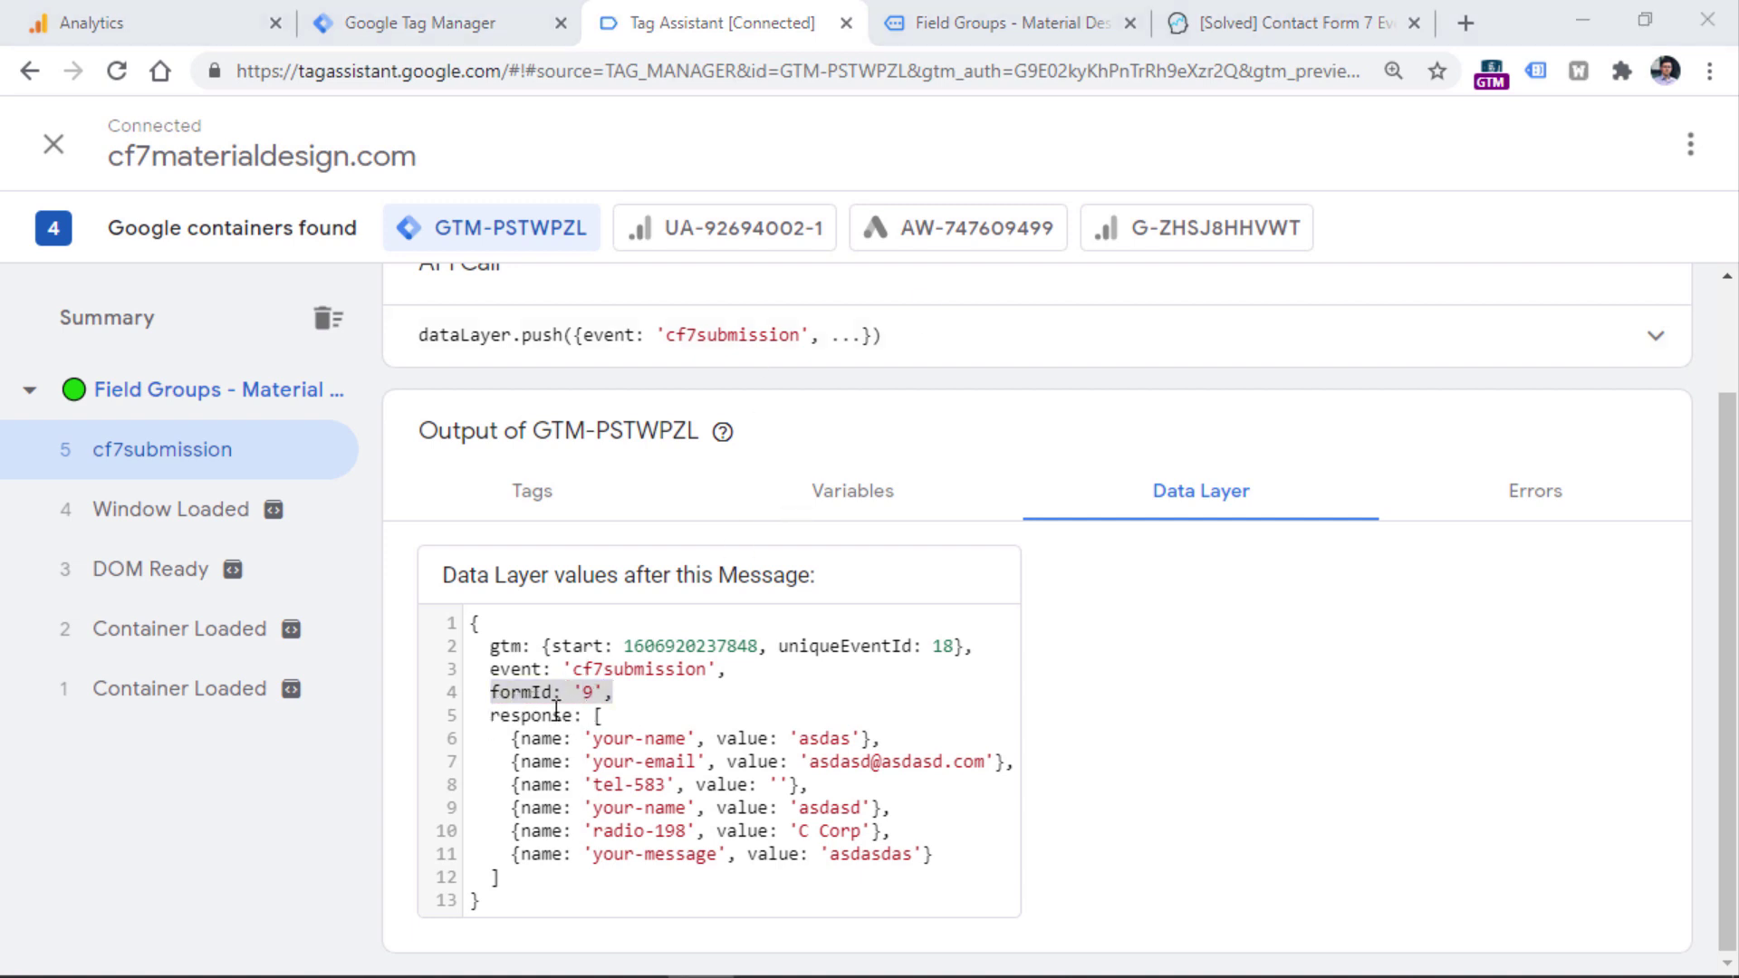
{"action": "left_click", "coordinate": [622, 694]}
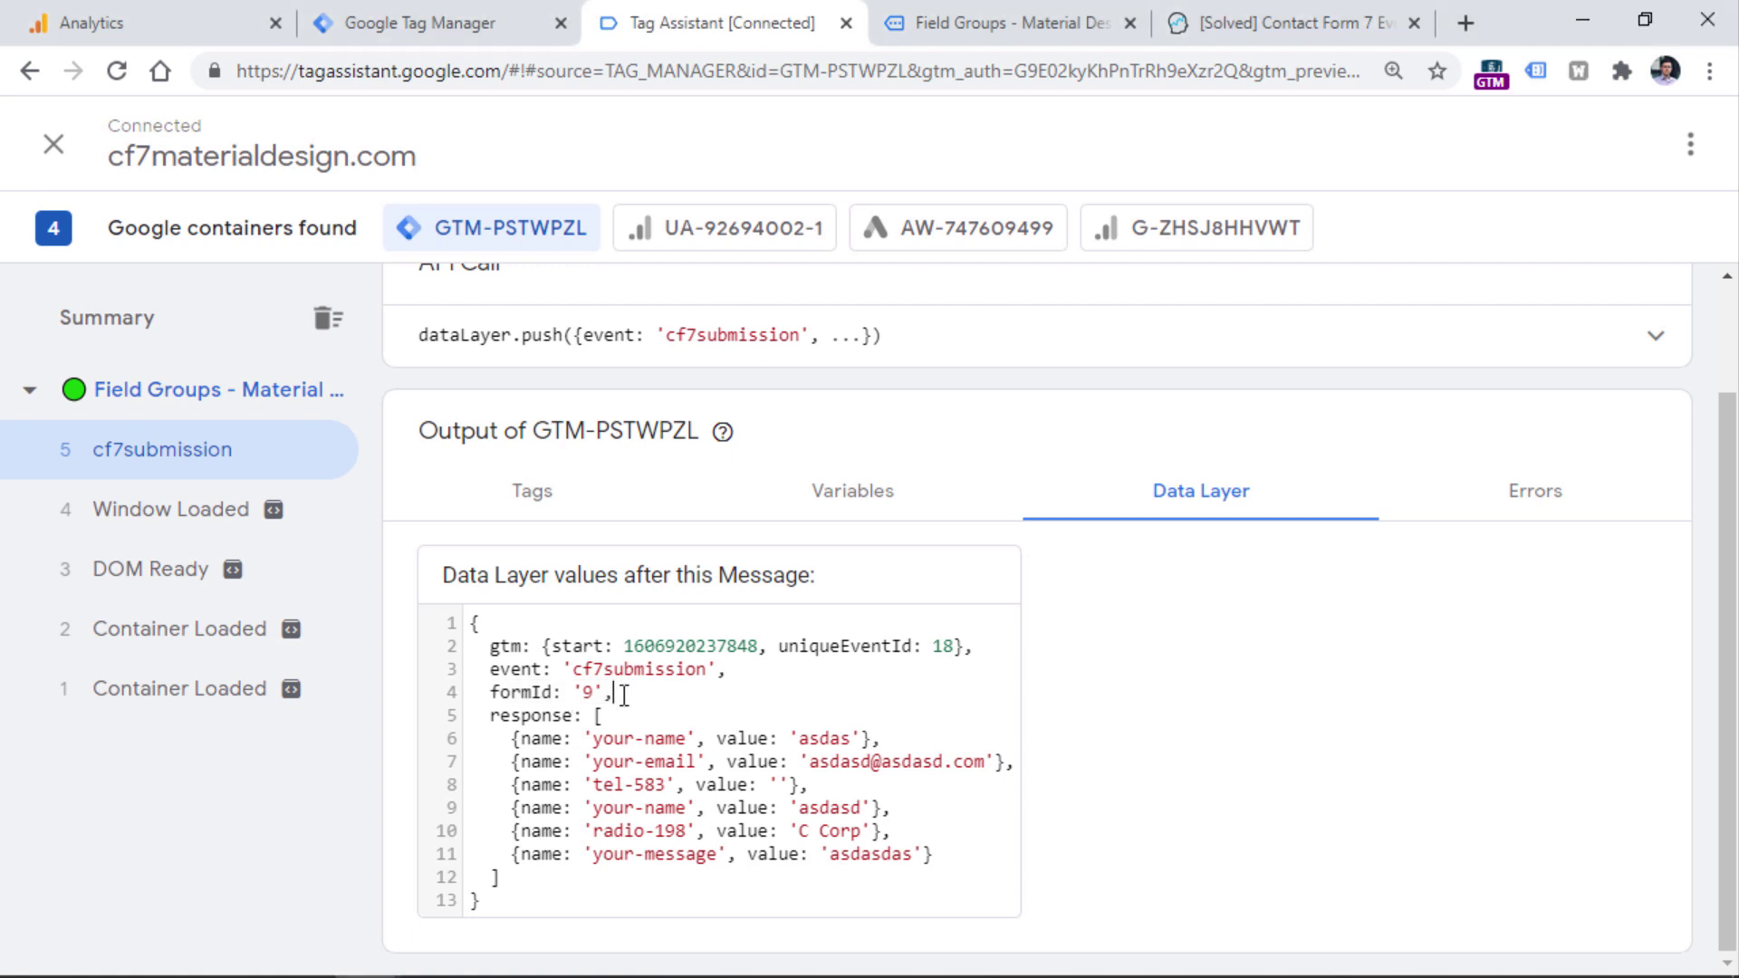
{"action": "double_click", "coordinate": [530, 693]}
{"action": "right_click", "coordinate": [524, 696]}
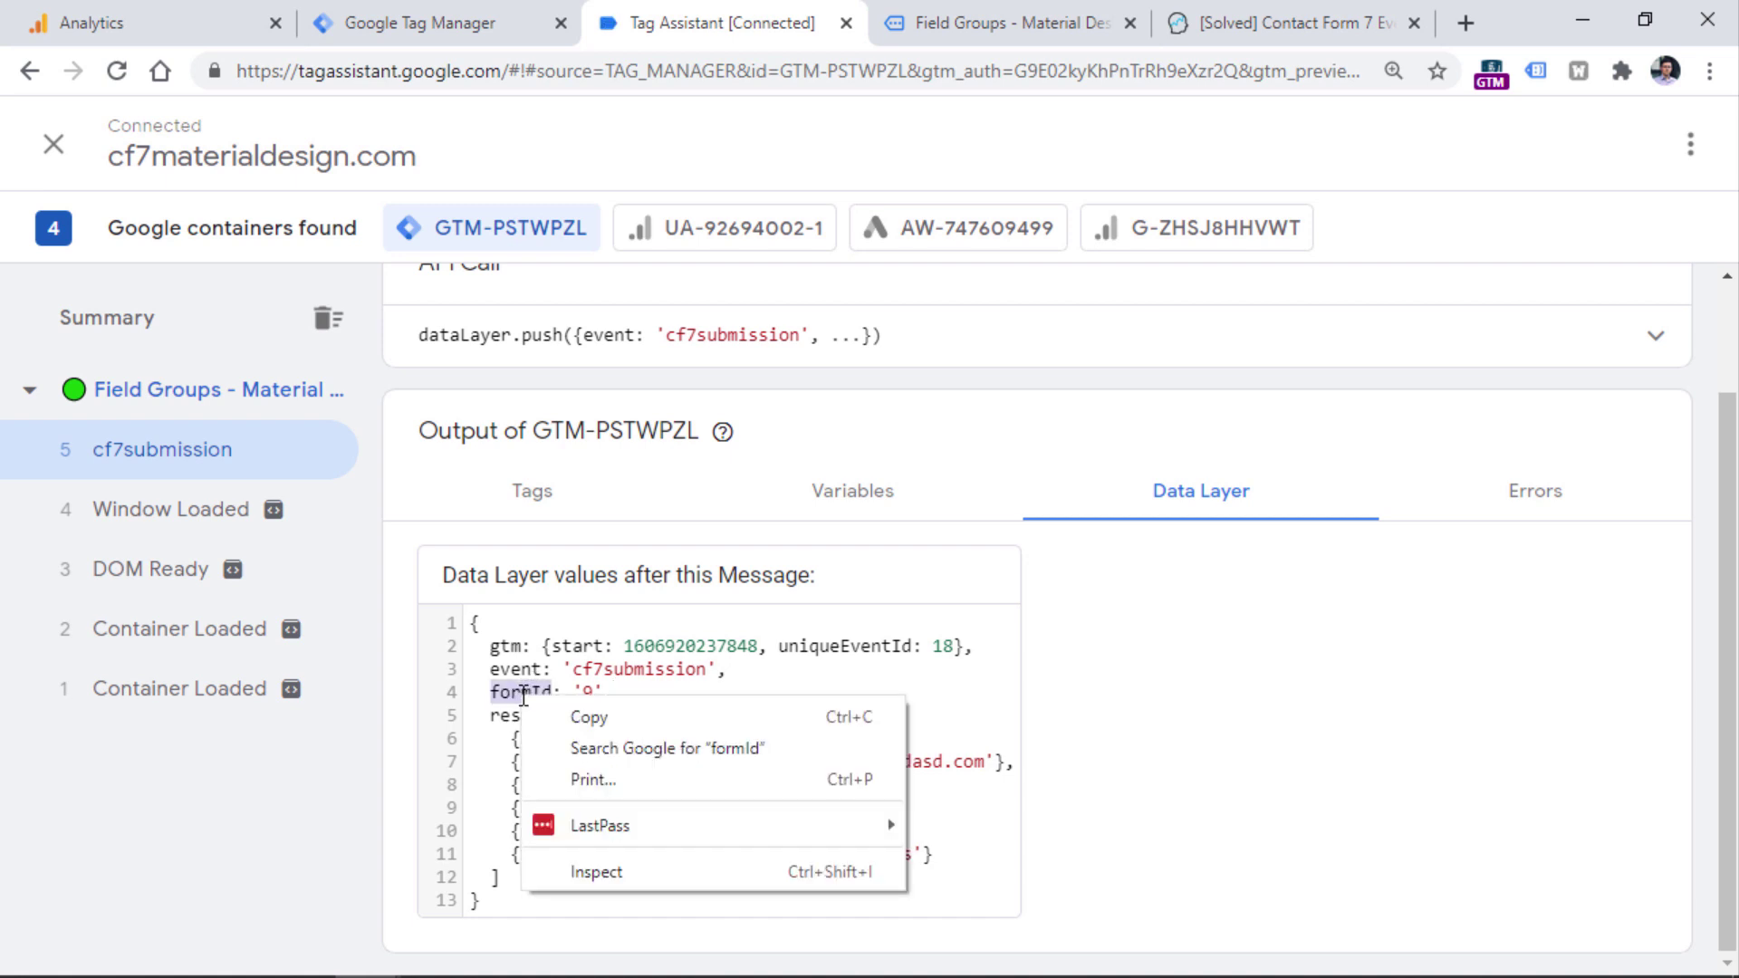
{"action": "left_click", "coordinate": [574, 719]}
{"action": "key", "text": "ctrl+shift+Tab"}
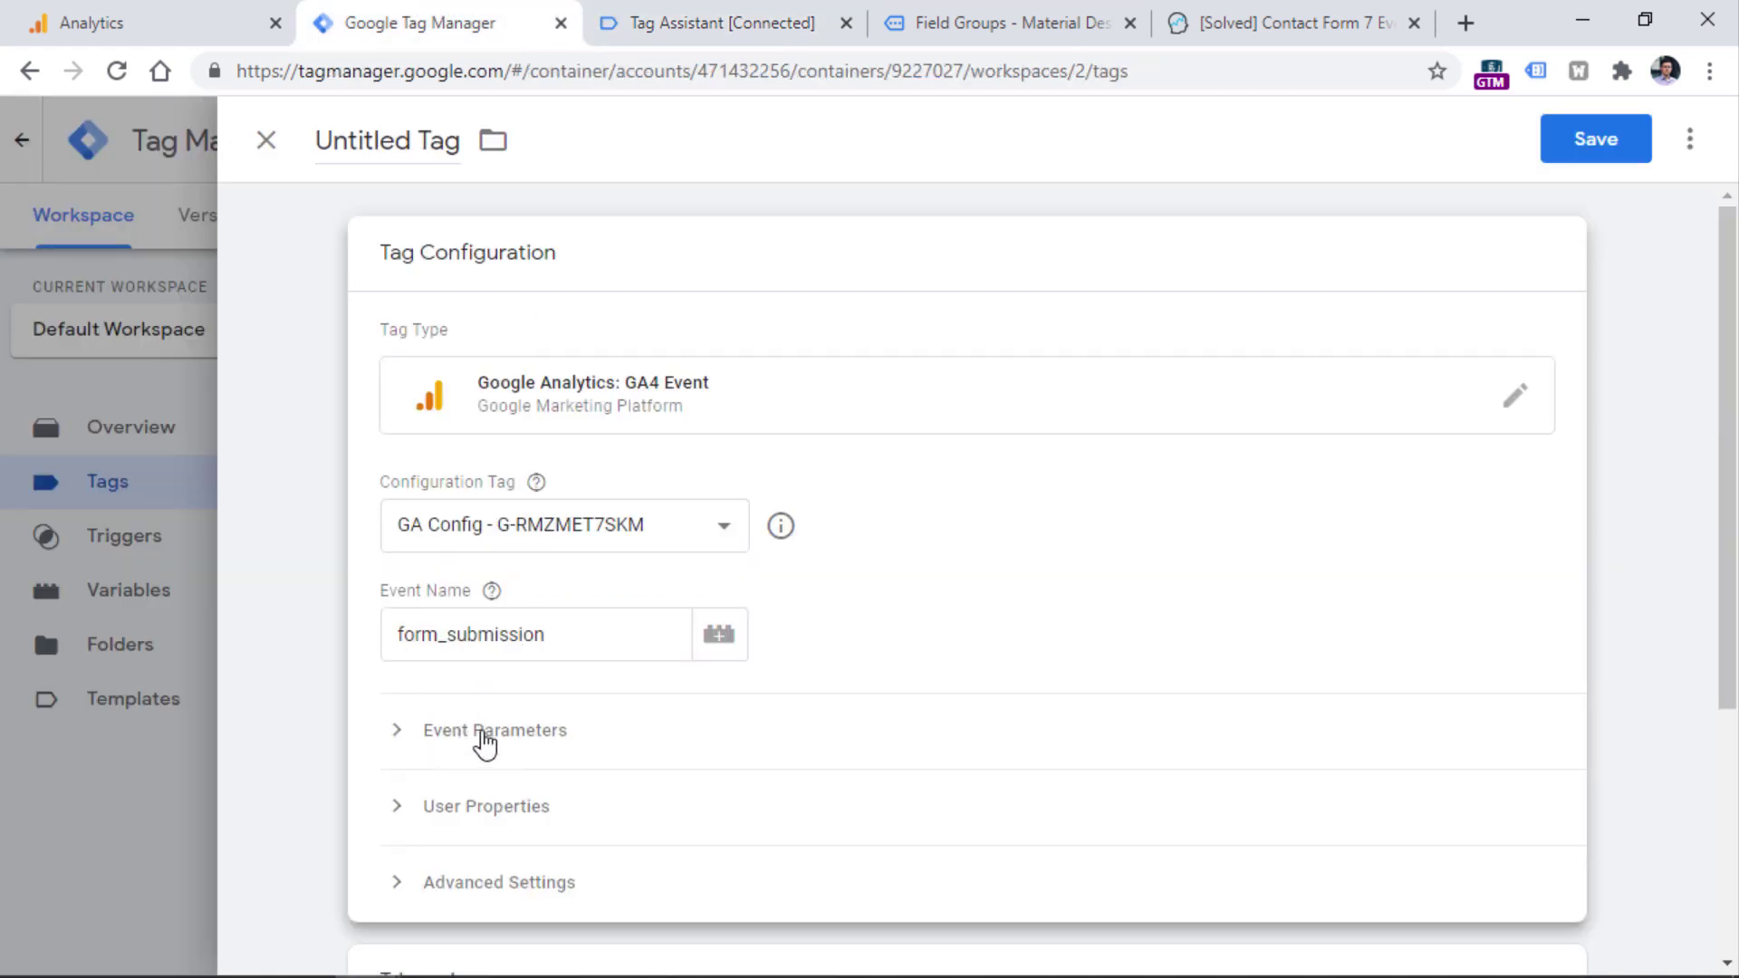
Add an event parameter row to the GA4 tag and open the variable picker for its Value.
{"action": "left_click", "coordinate": [476, 736]}
{"action": "left_click", "coordinate": [508, 829]}
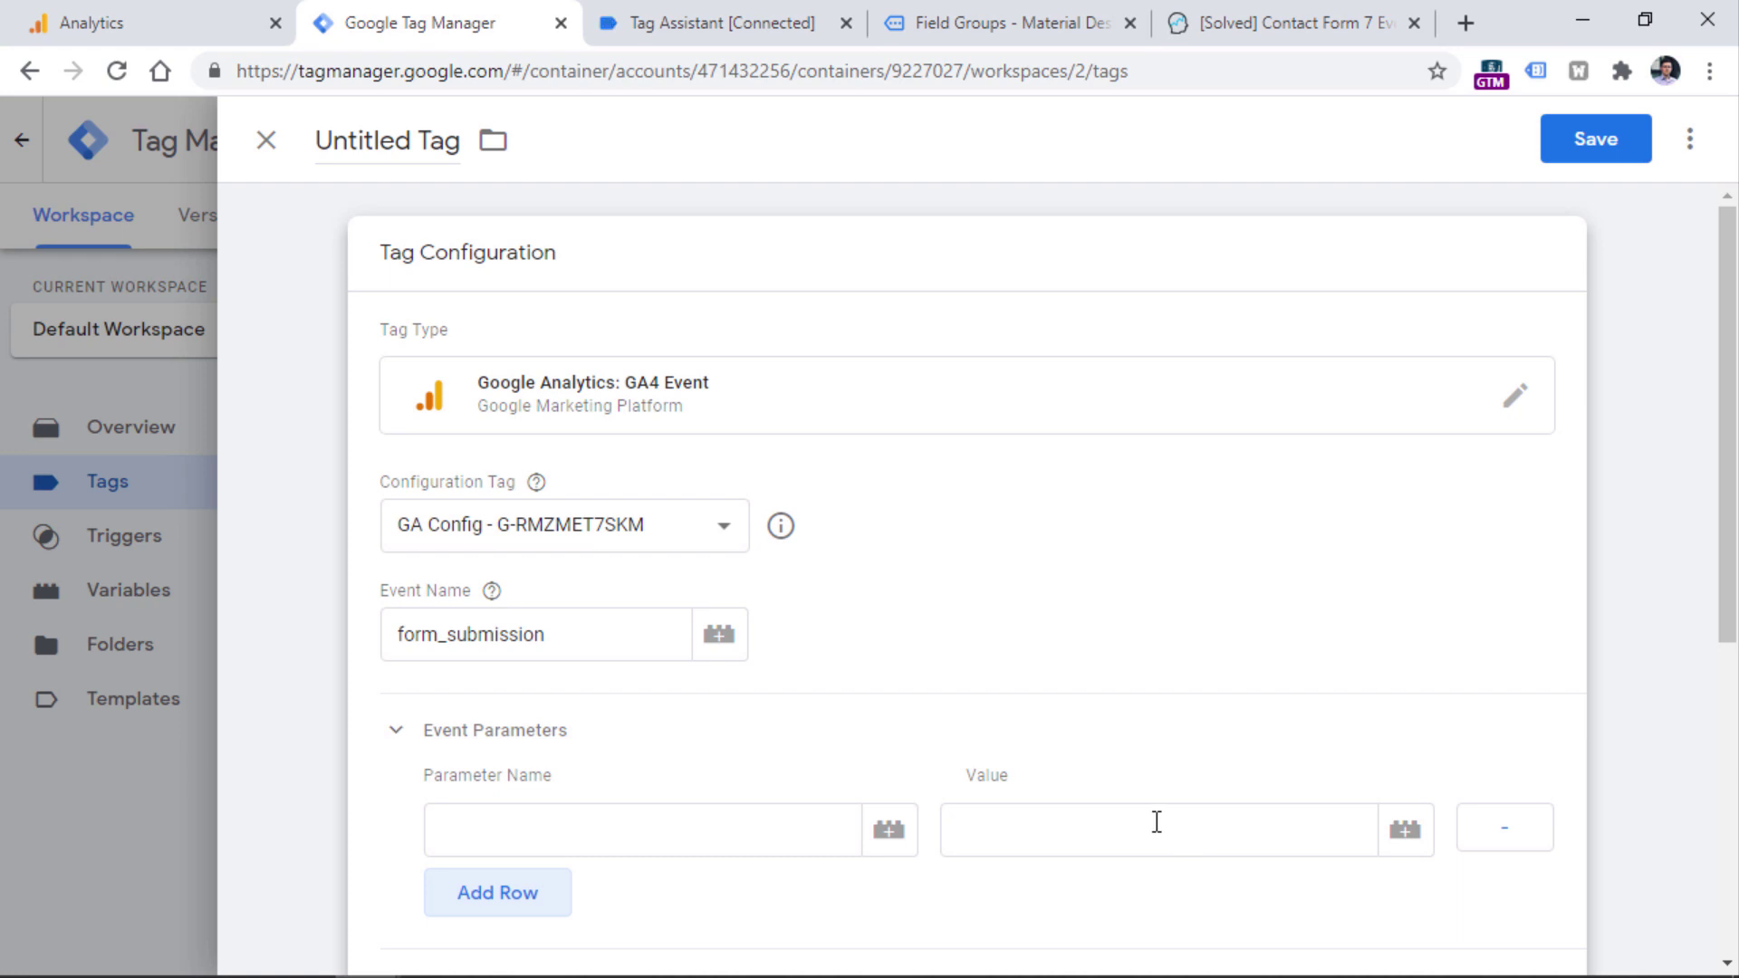
{"action": "left_click", "coordinate": [725, 22]}
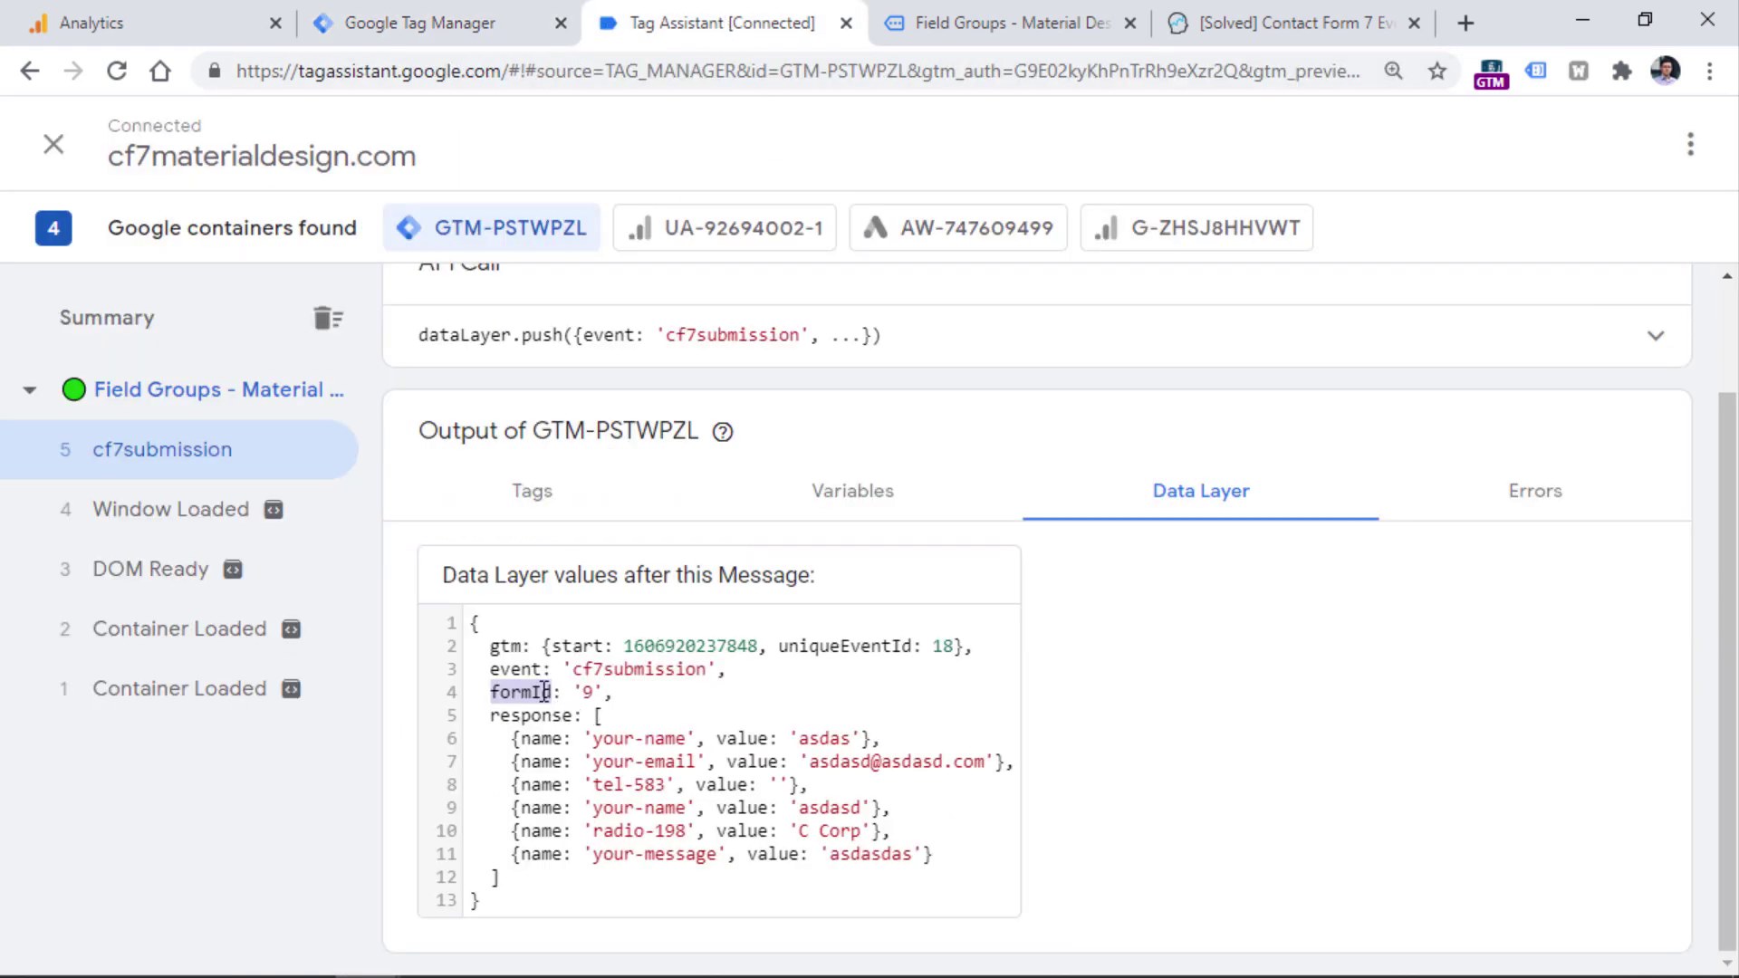
{"action": "left_click_drag", "start_coordinate": [602, 691], "coordinate": [491, 691]}
{"action": "double_click", "coordinate": [516, 691]}
{"action": "left_click", "coordinate": [309, 12]}
{"action": "left_click", "coordinate": [1102, 840]}
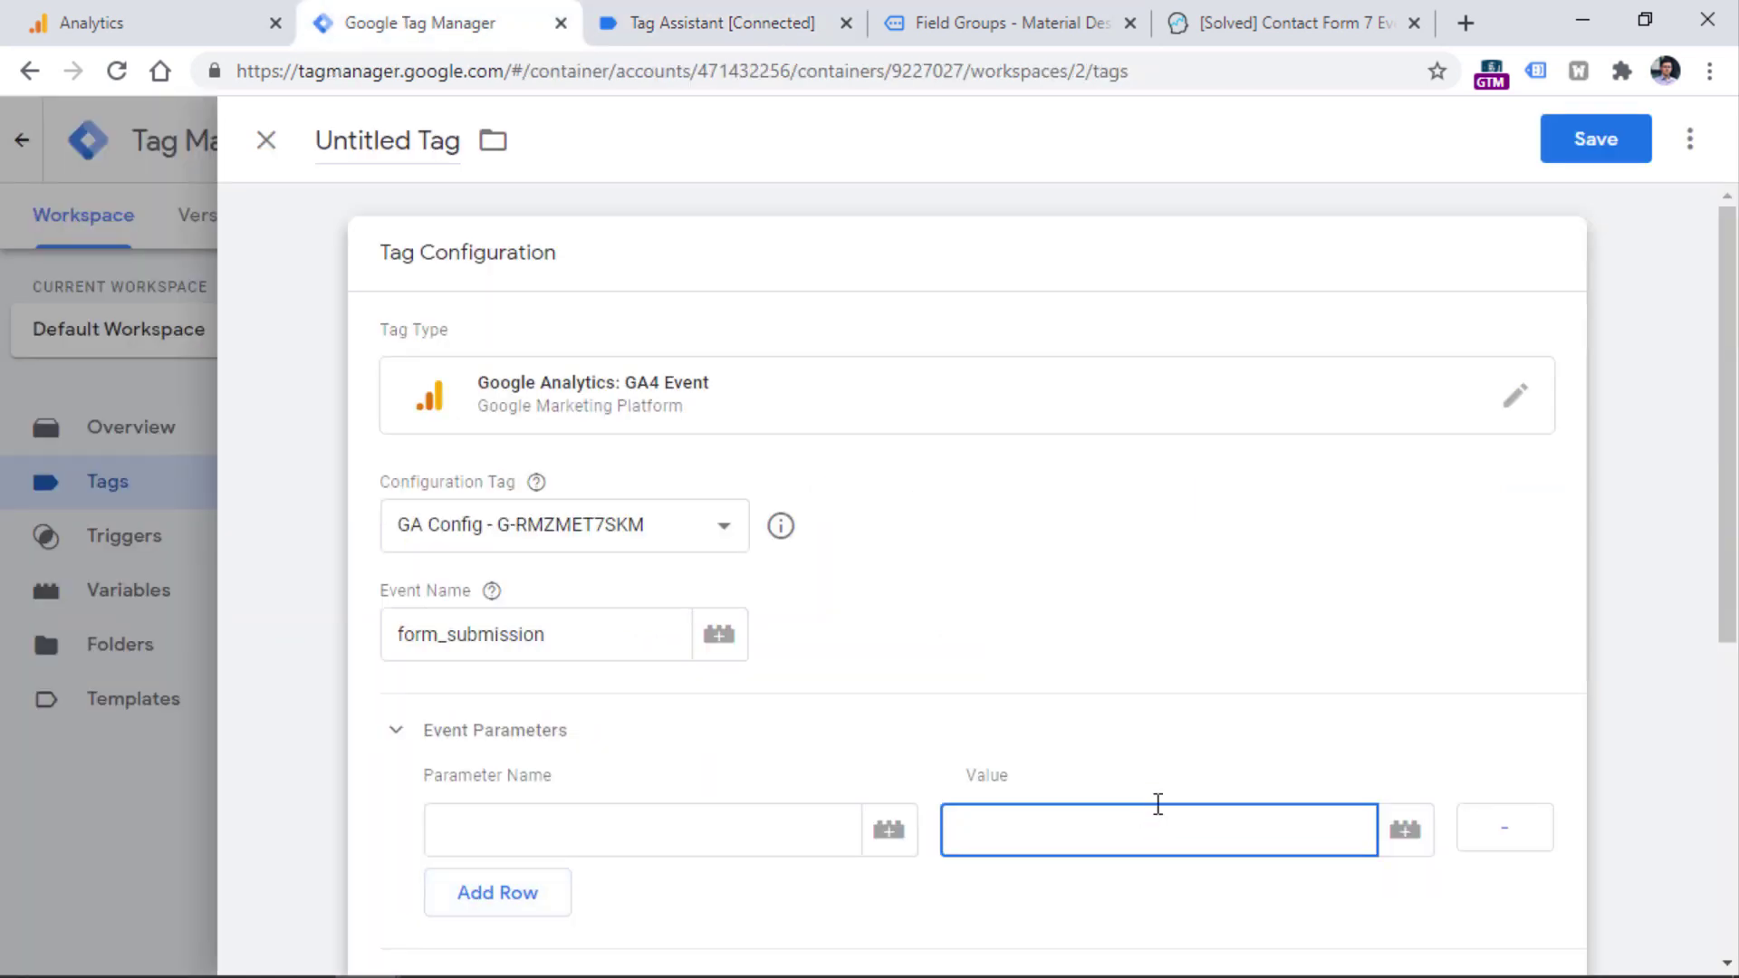
{"action": "left_click", "coordinate": [1405, 835]}
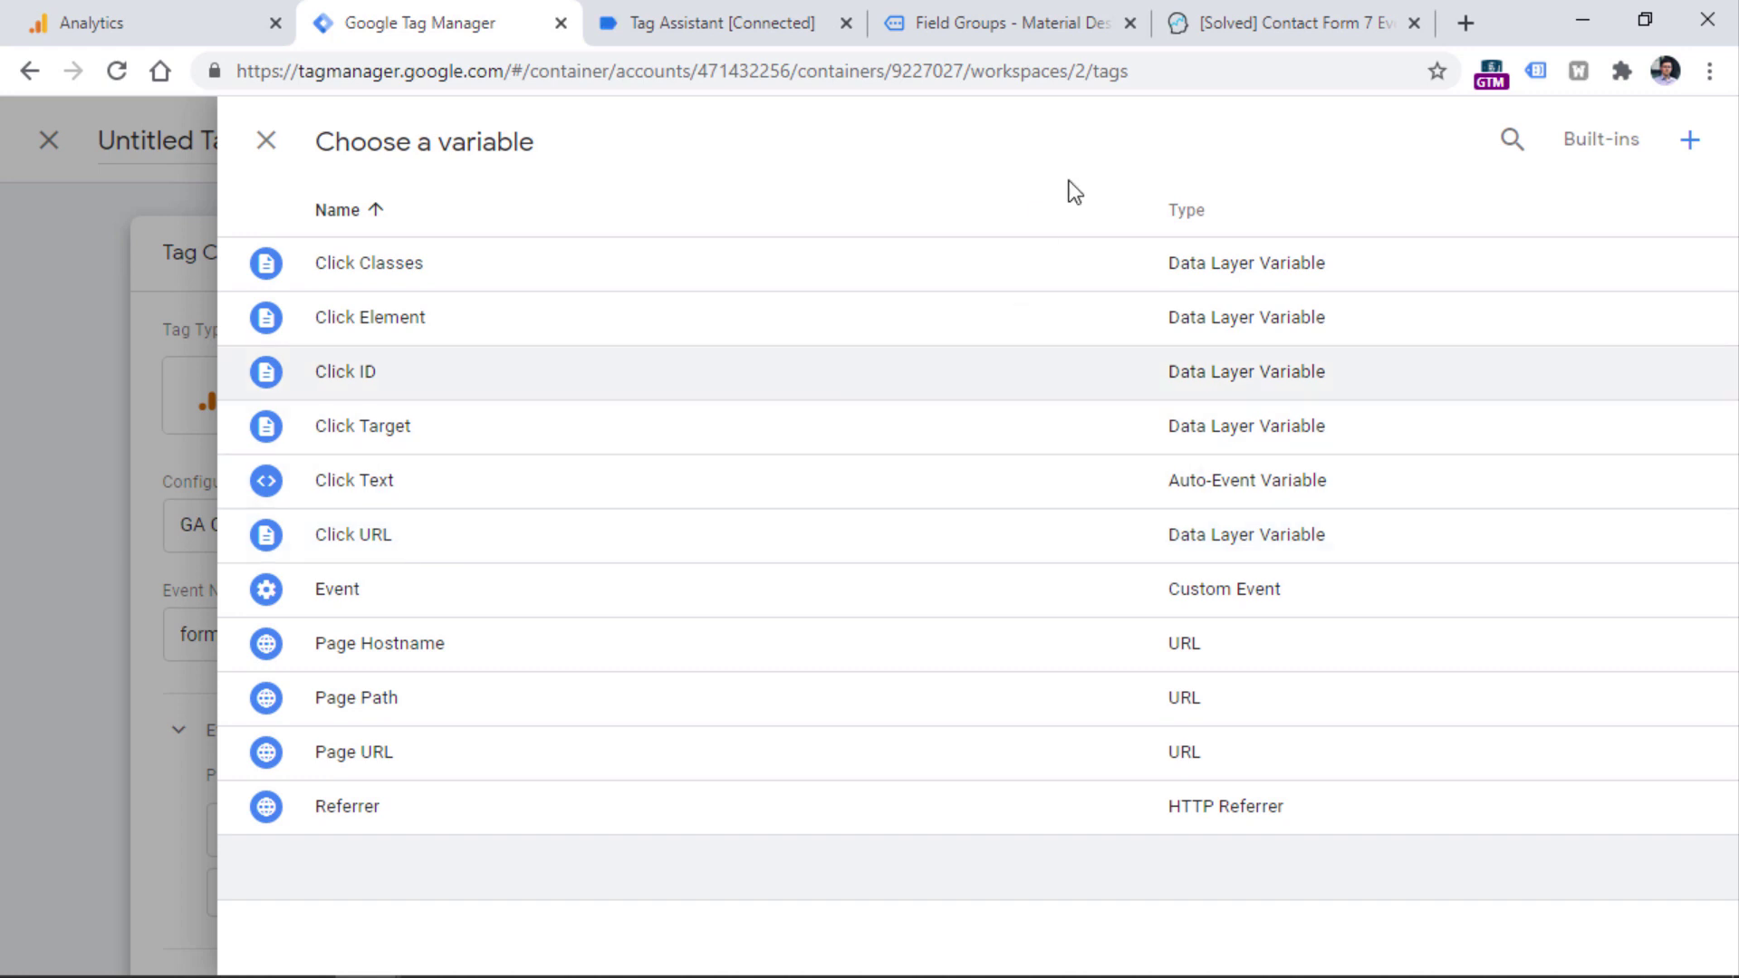
Create a new Data Layer Variable with the key name formId.
{"action": "left_click", "coordinate": [1688, 145]}
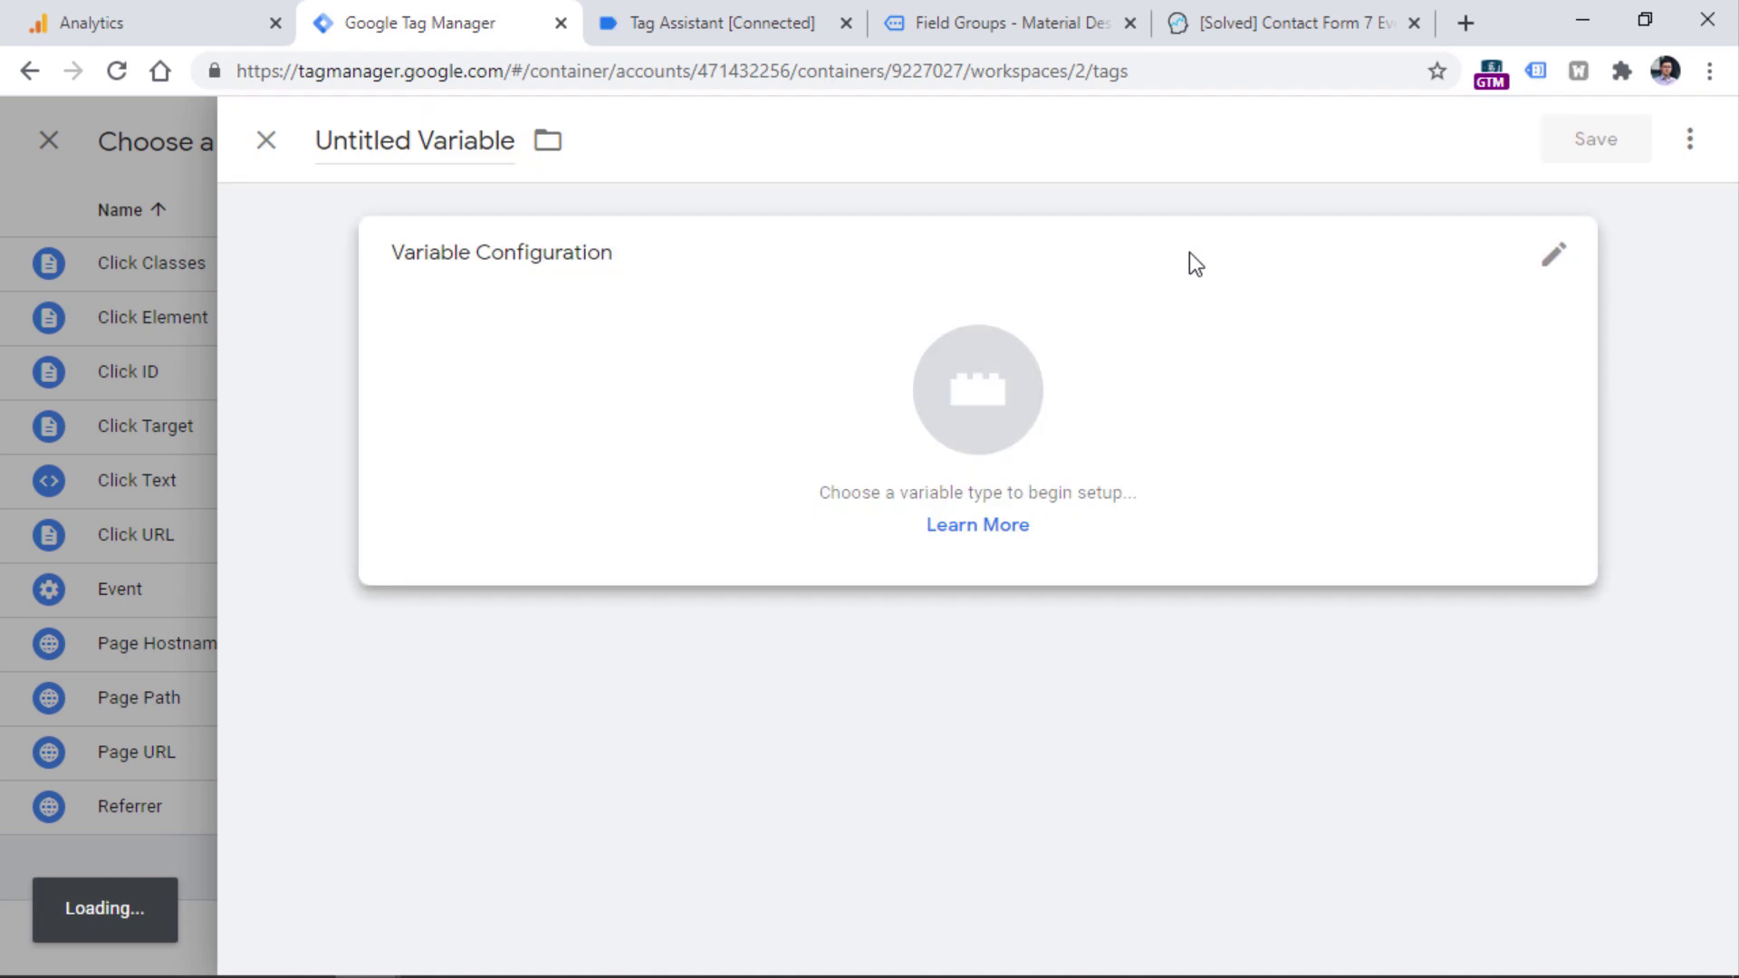
{"action": "left_click", "coordinate": [533, 390]}
{"action": "left_click", "coordinate": [1058, 794]}
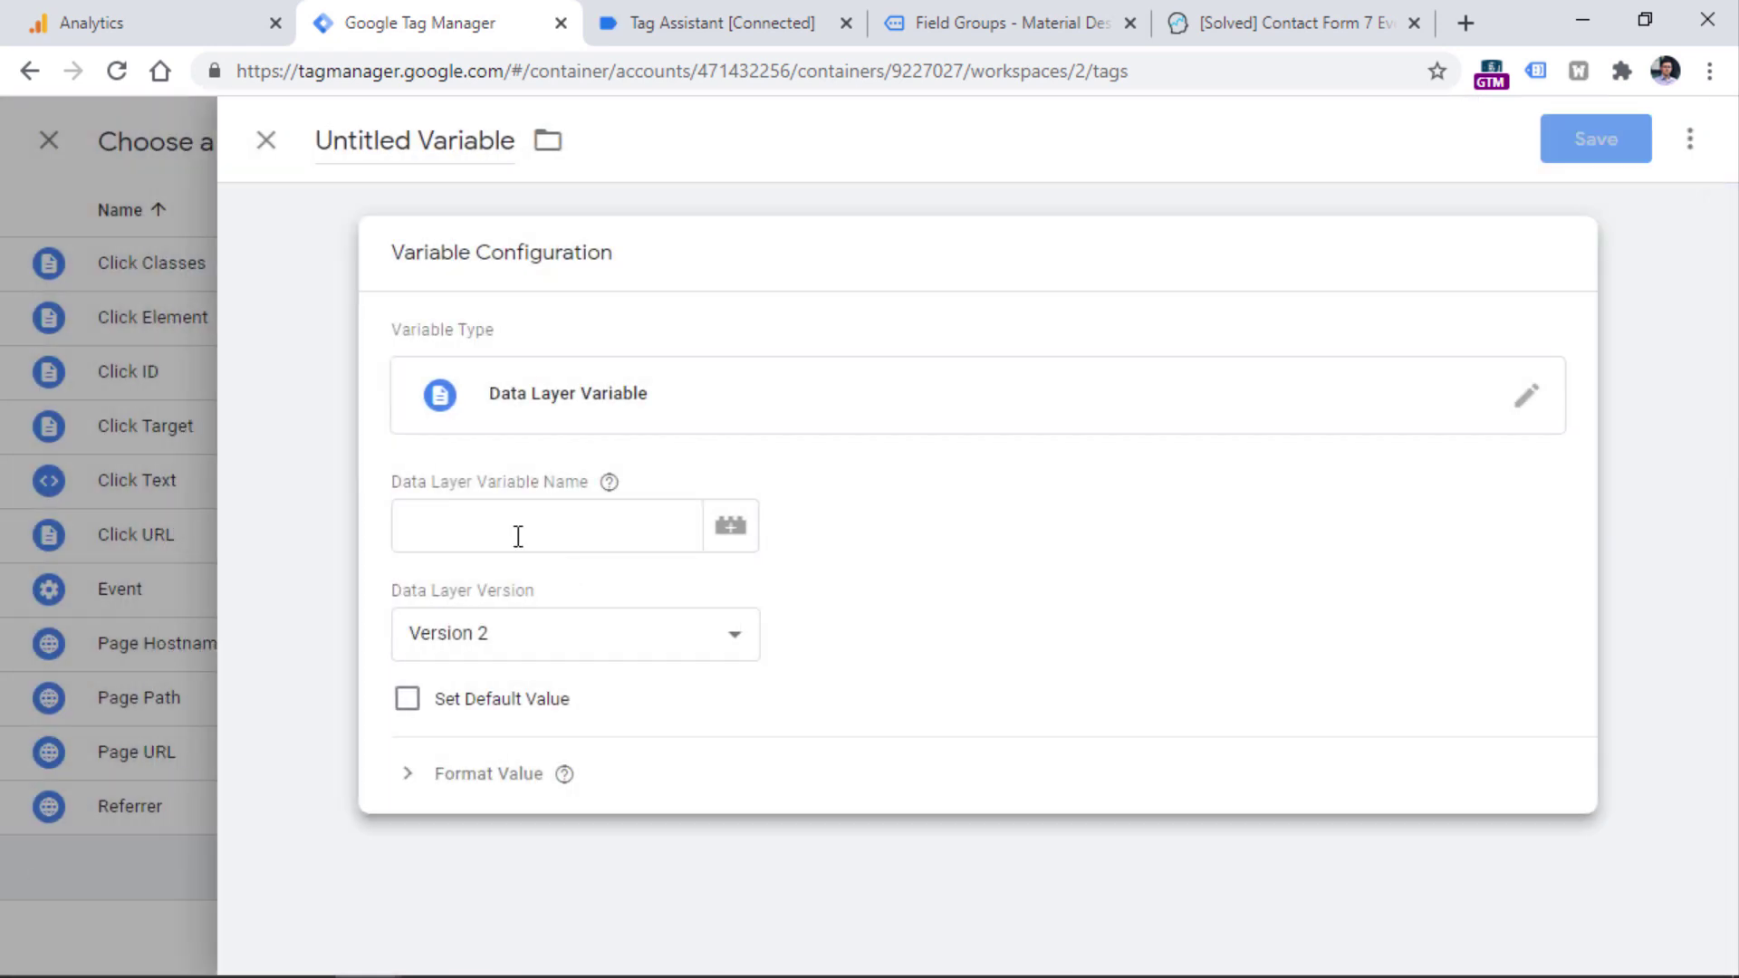
{"action": "left_click", "coordinate": [517, 535]}
{"action": "type", "text": "formId"}
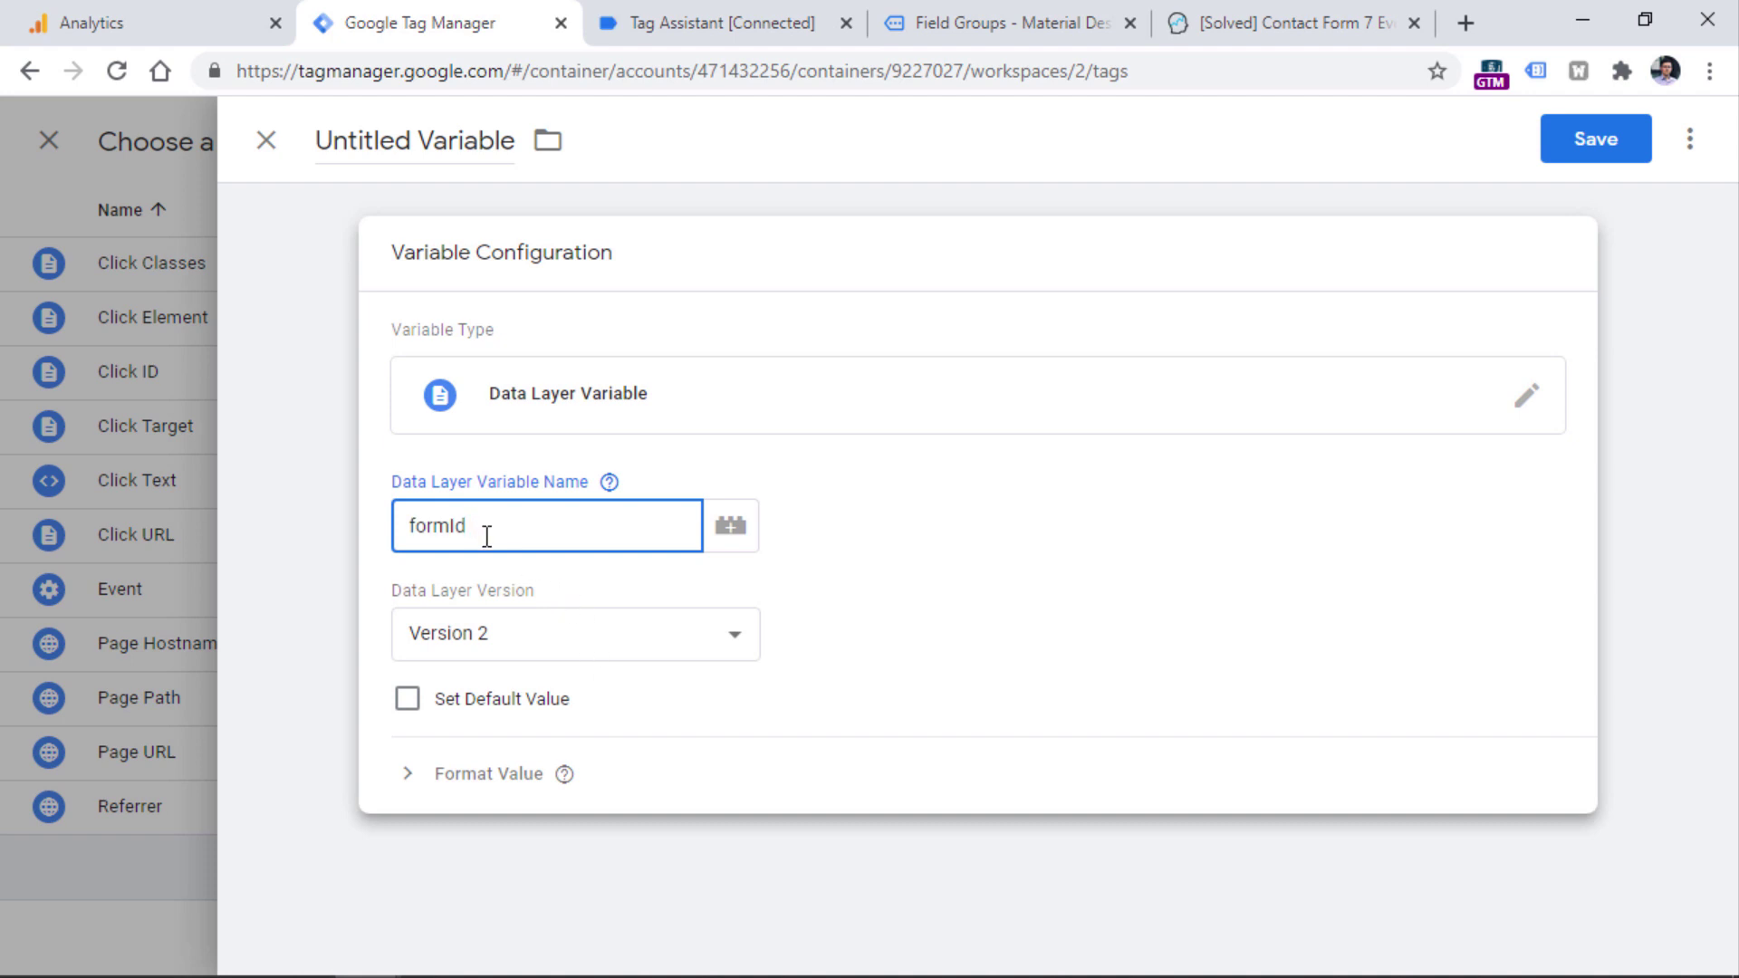
{"action": "left_click_drag", "start_coordinate": [497, 521], "coordinate": [400, 531]}
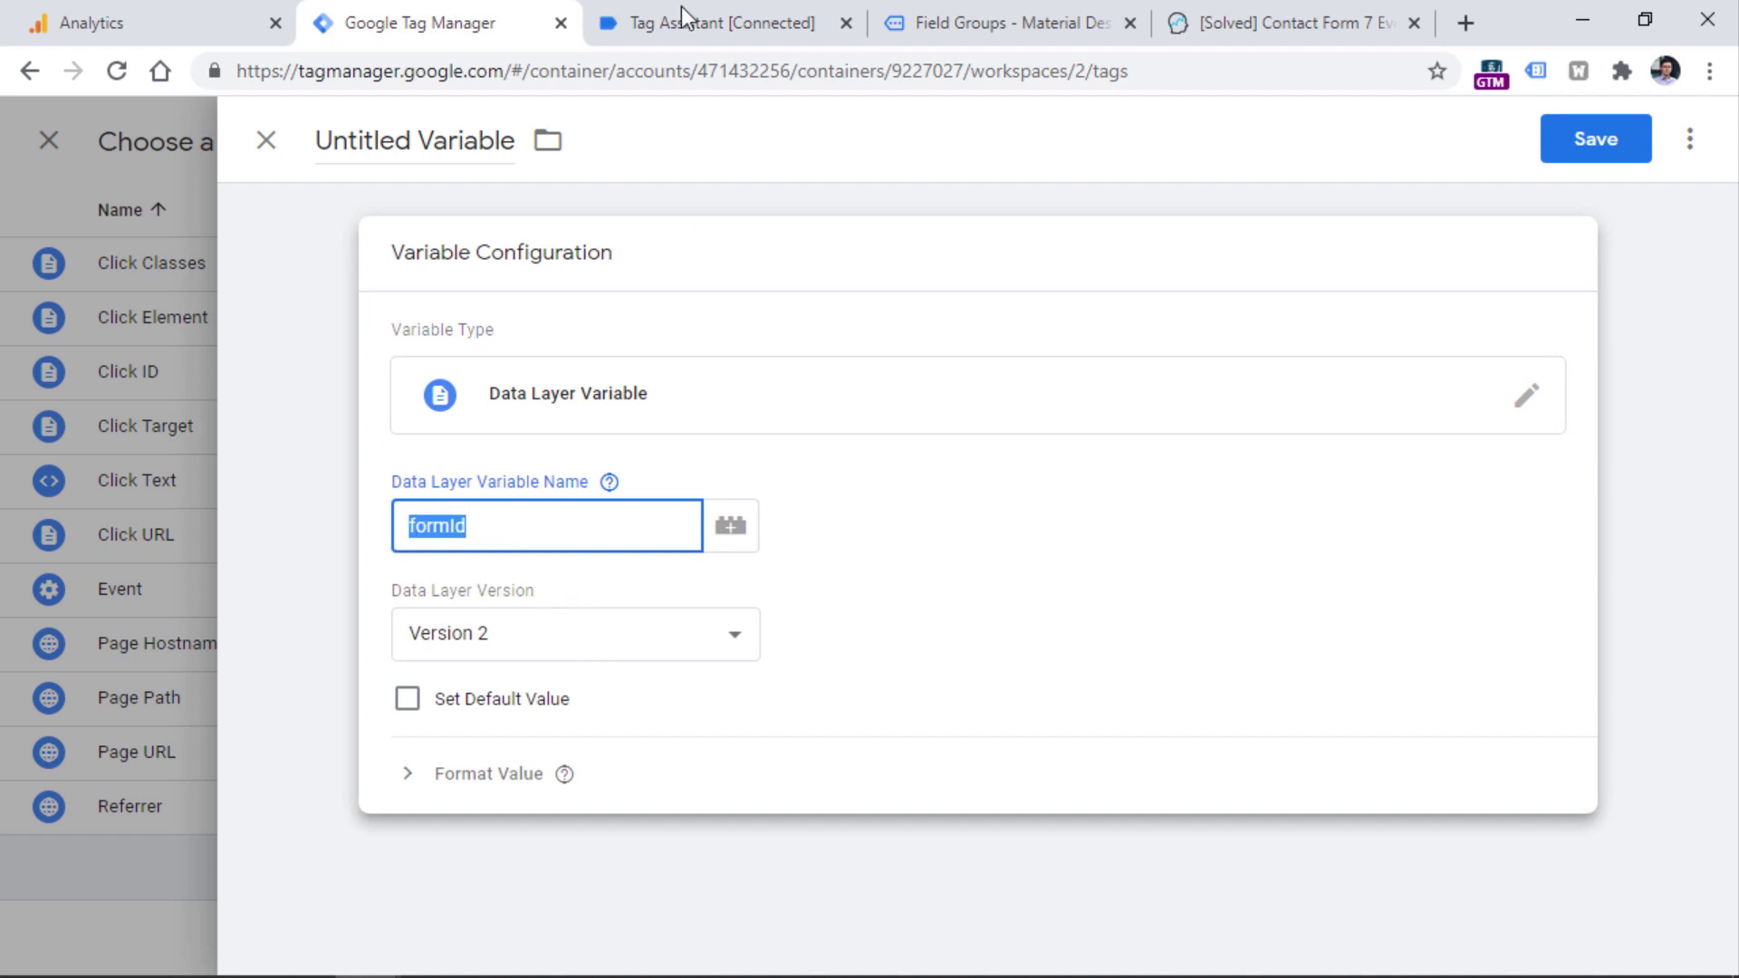
Name the variable 'dlv - formId' and save it.
{"action": "left_click", "coordinate": [681, 16]}
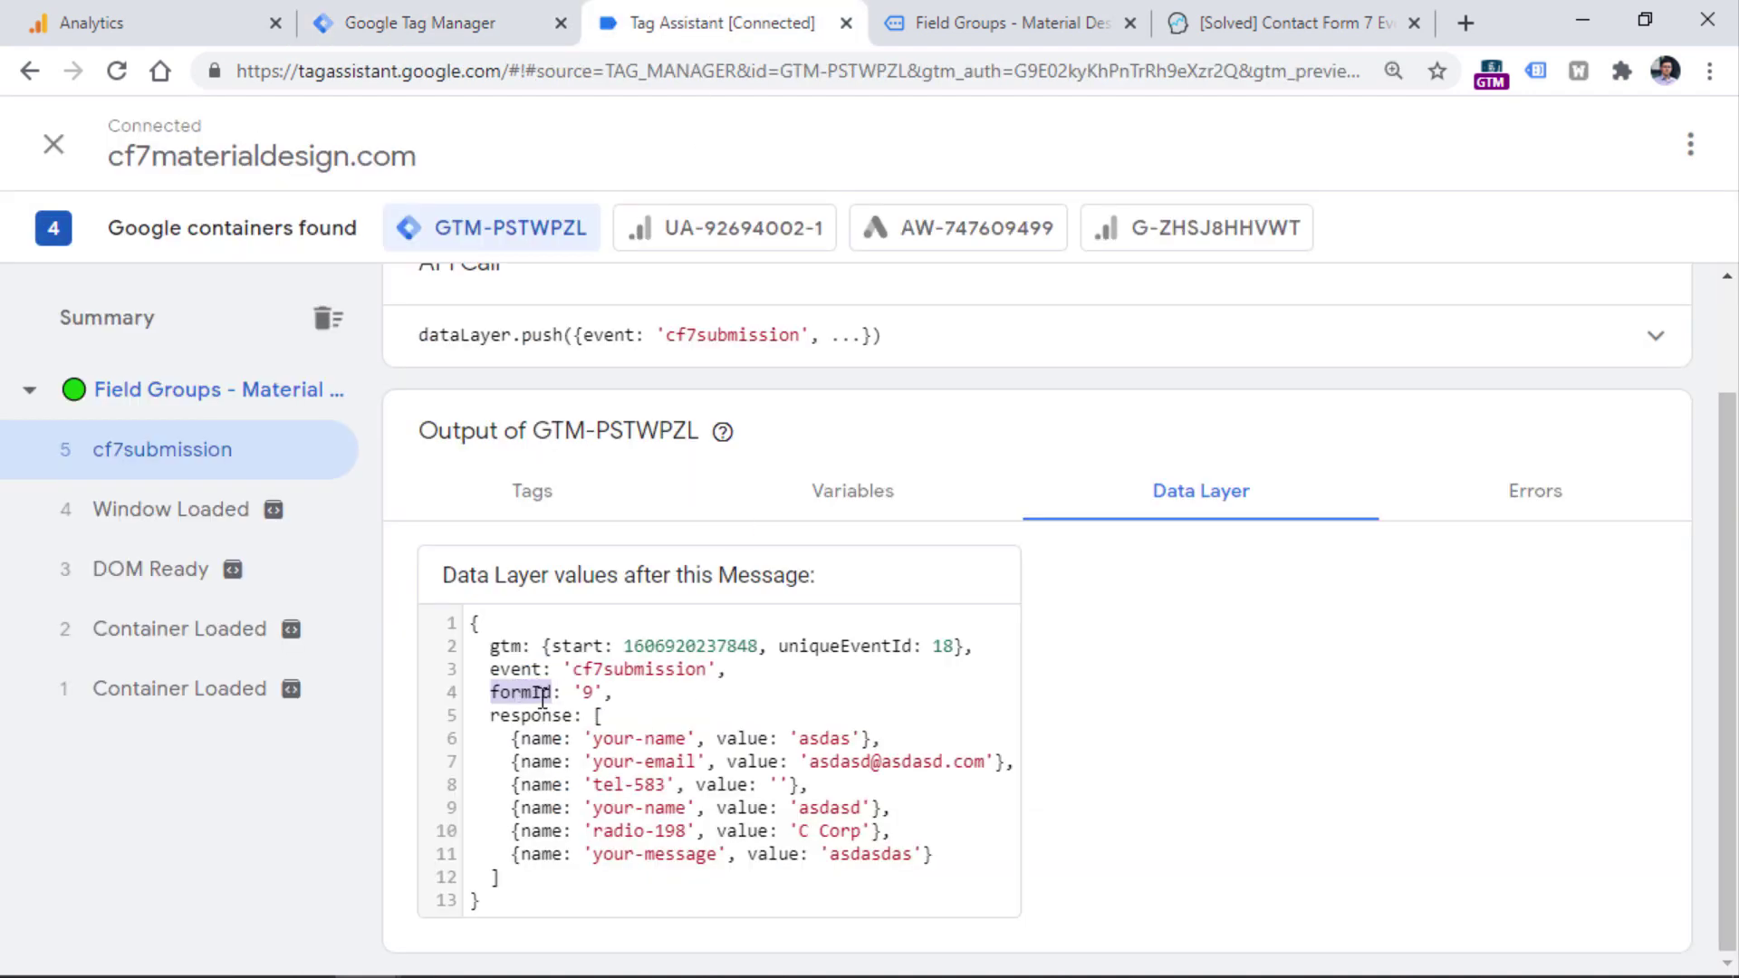
{"action": "key", "text": "ctrl+shift+Tab"}
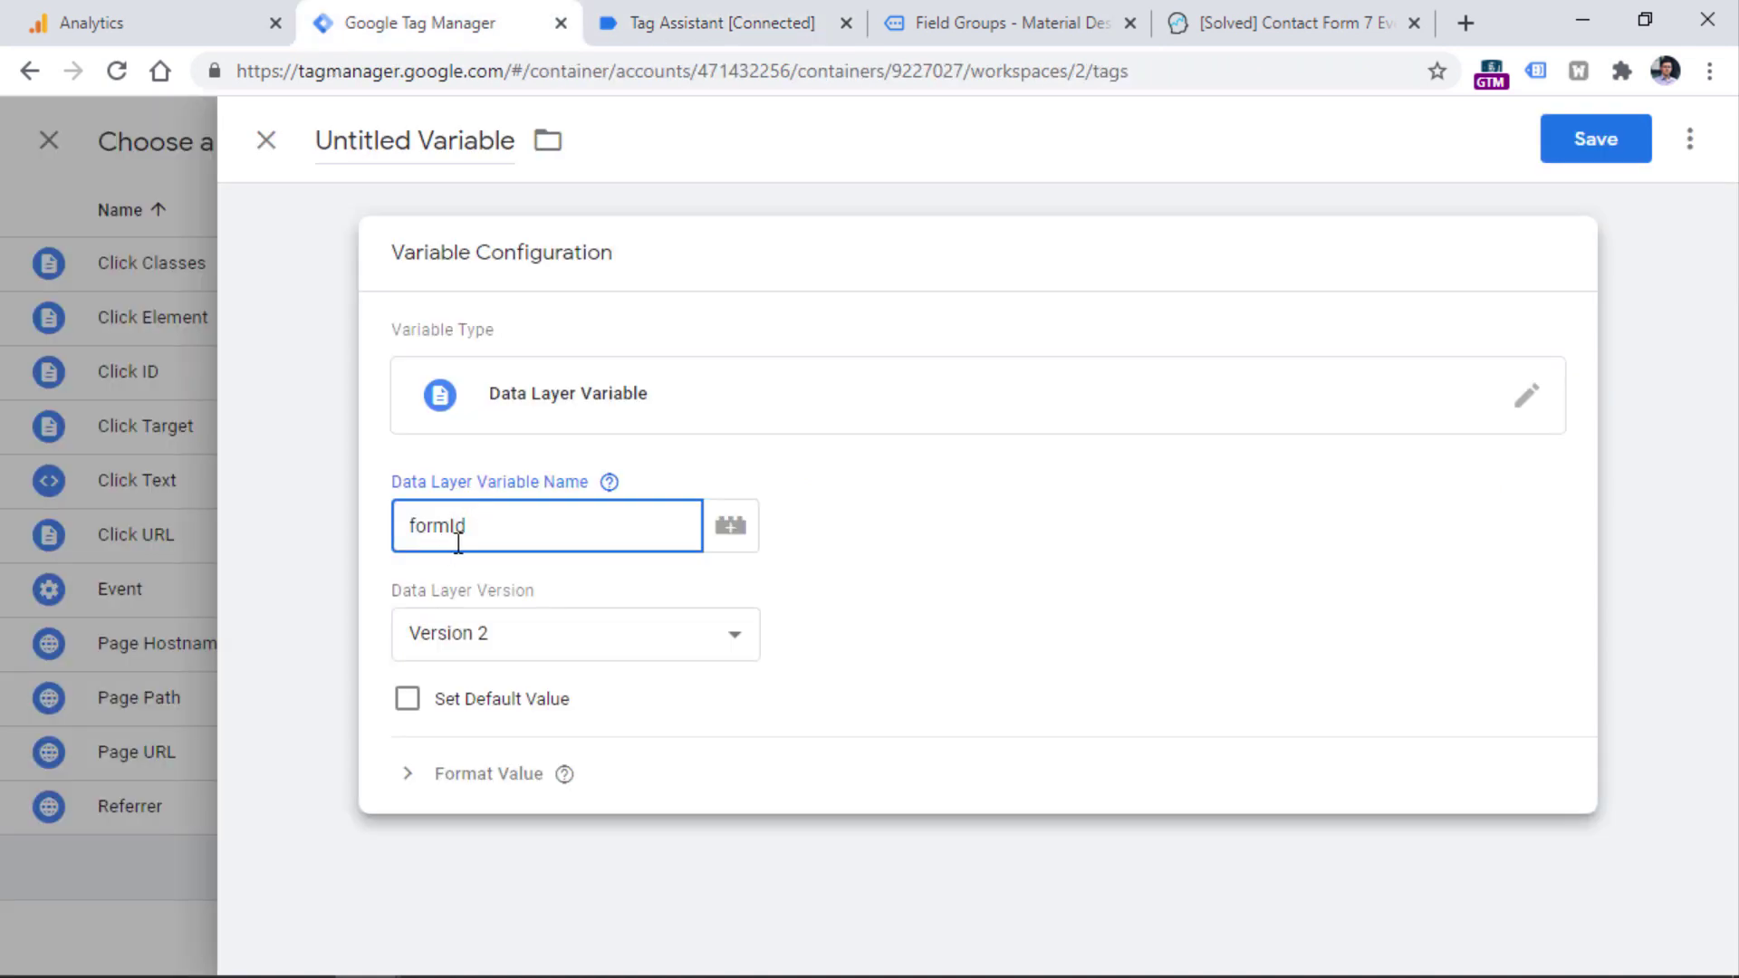
{"action": "left_click", "coordinate": [701, 12]}
{"action": "double_click", "coordinate": [530, 693]}
{"action": "key", "text": "ctrl+c"}
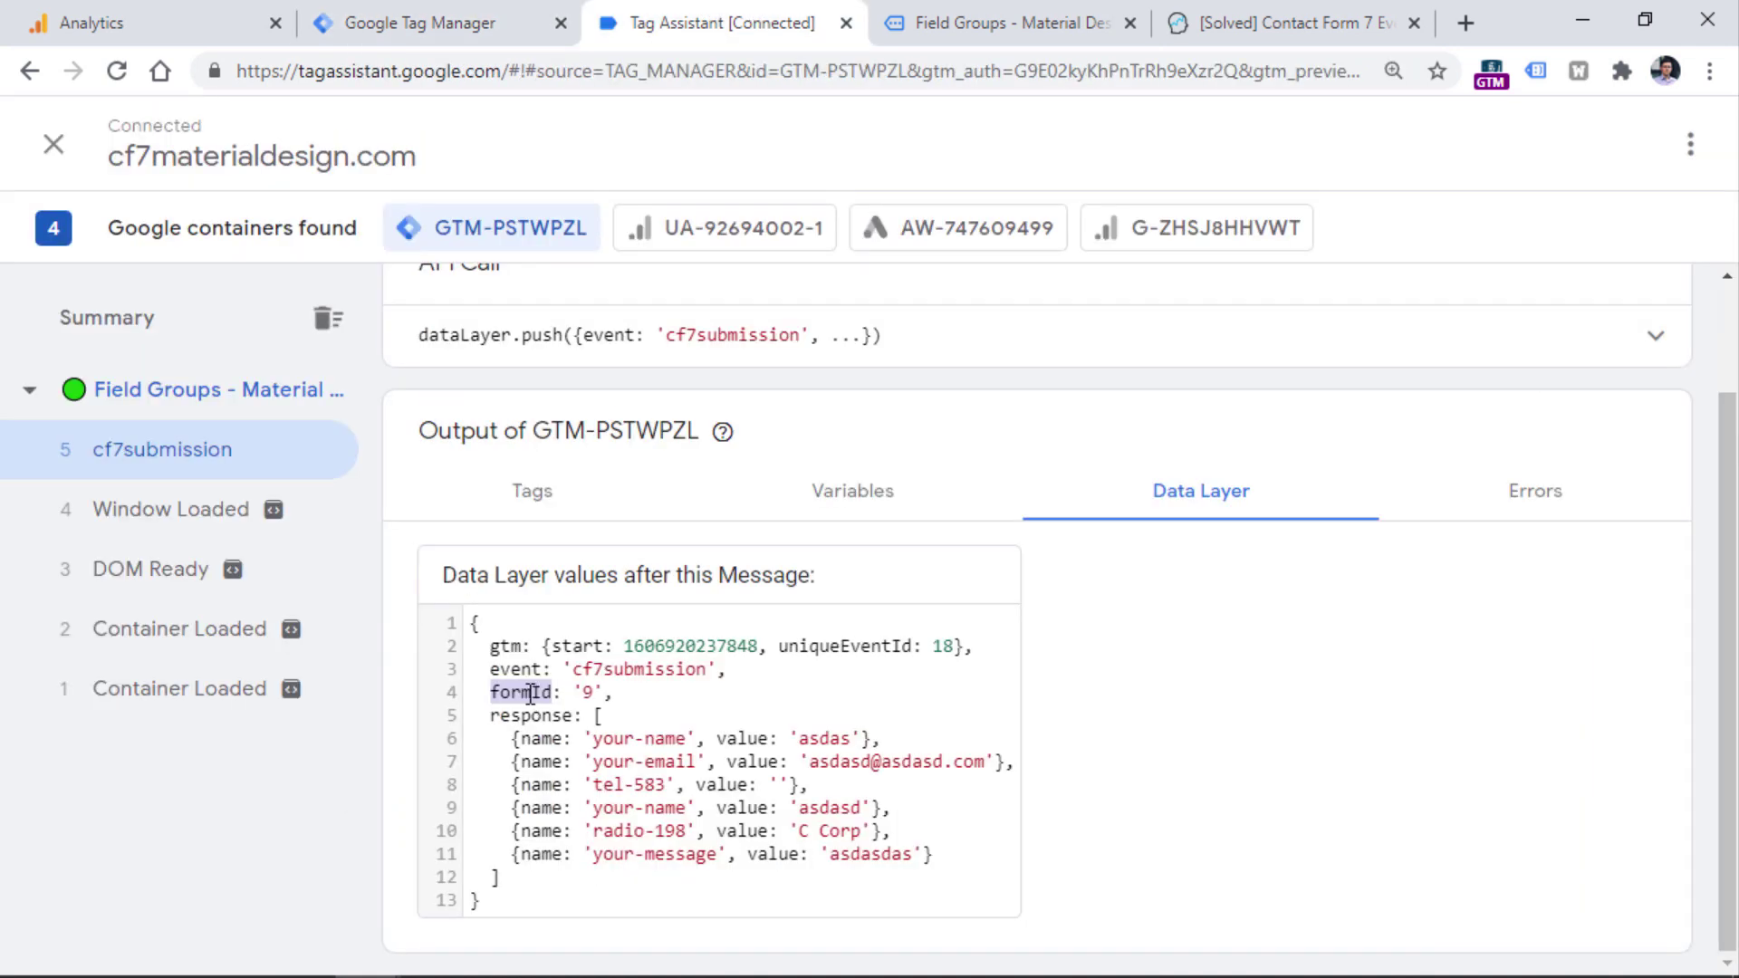
{"action": "left_click", "coordinate": [403, 20]}
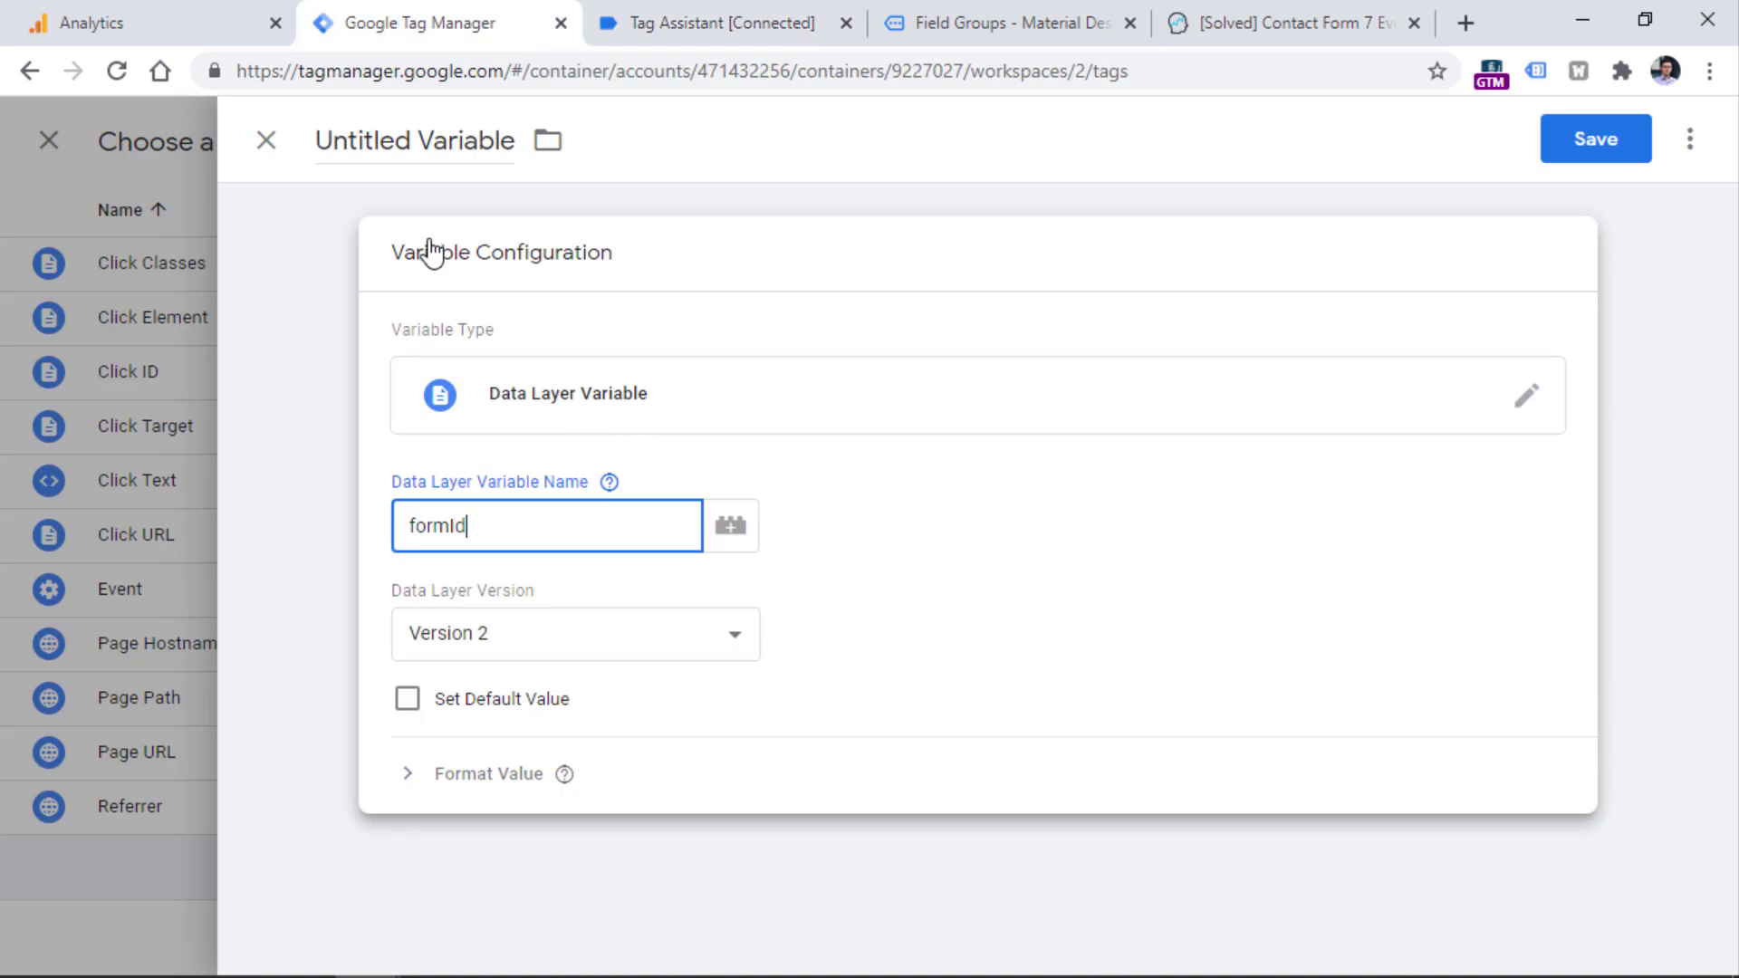
{"action": "left_click", "coordinate": [461, 136]}
{"action": "triple_click", "coordinate": [463, 122]}
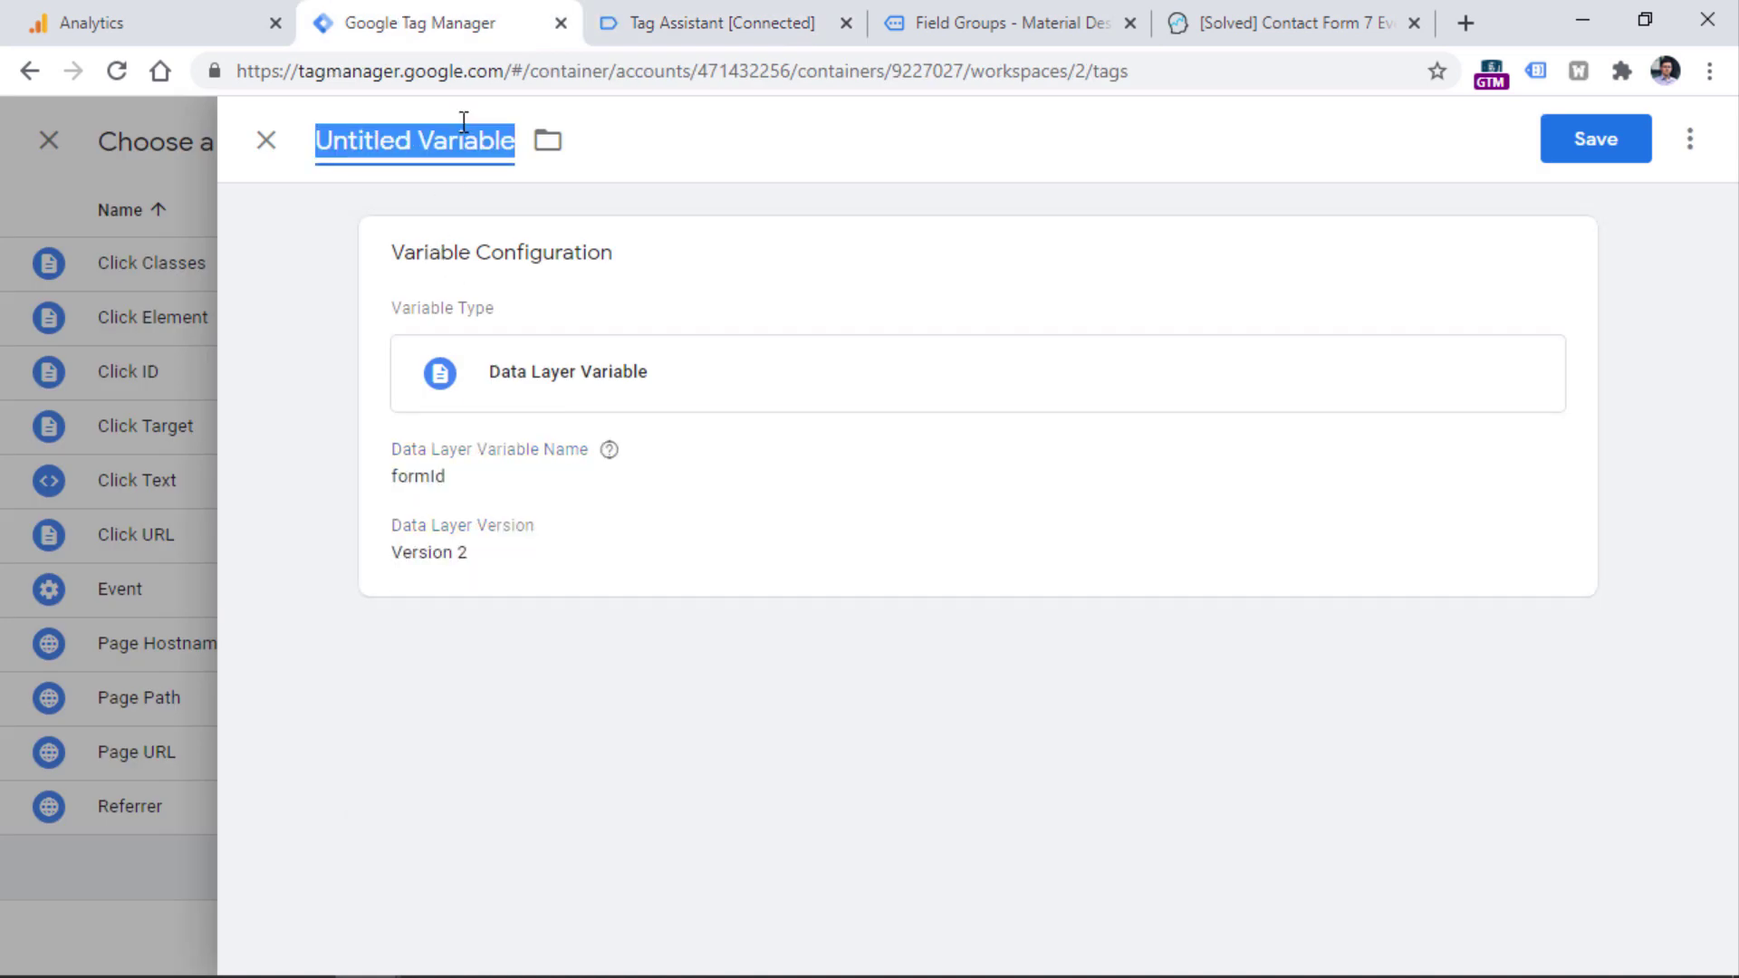
{"action": "type", "text": "dlv "}
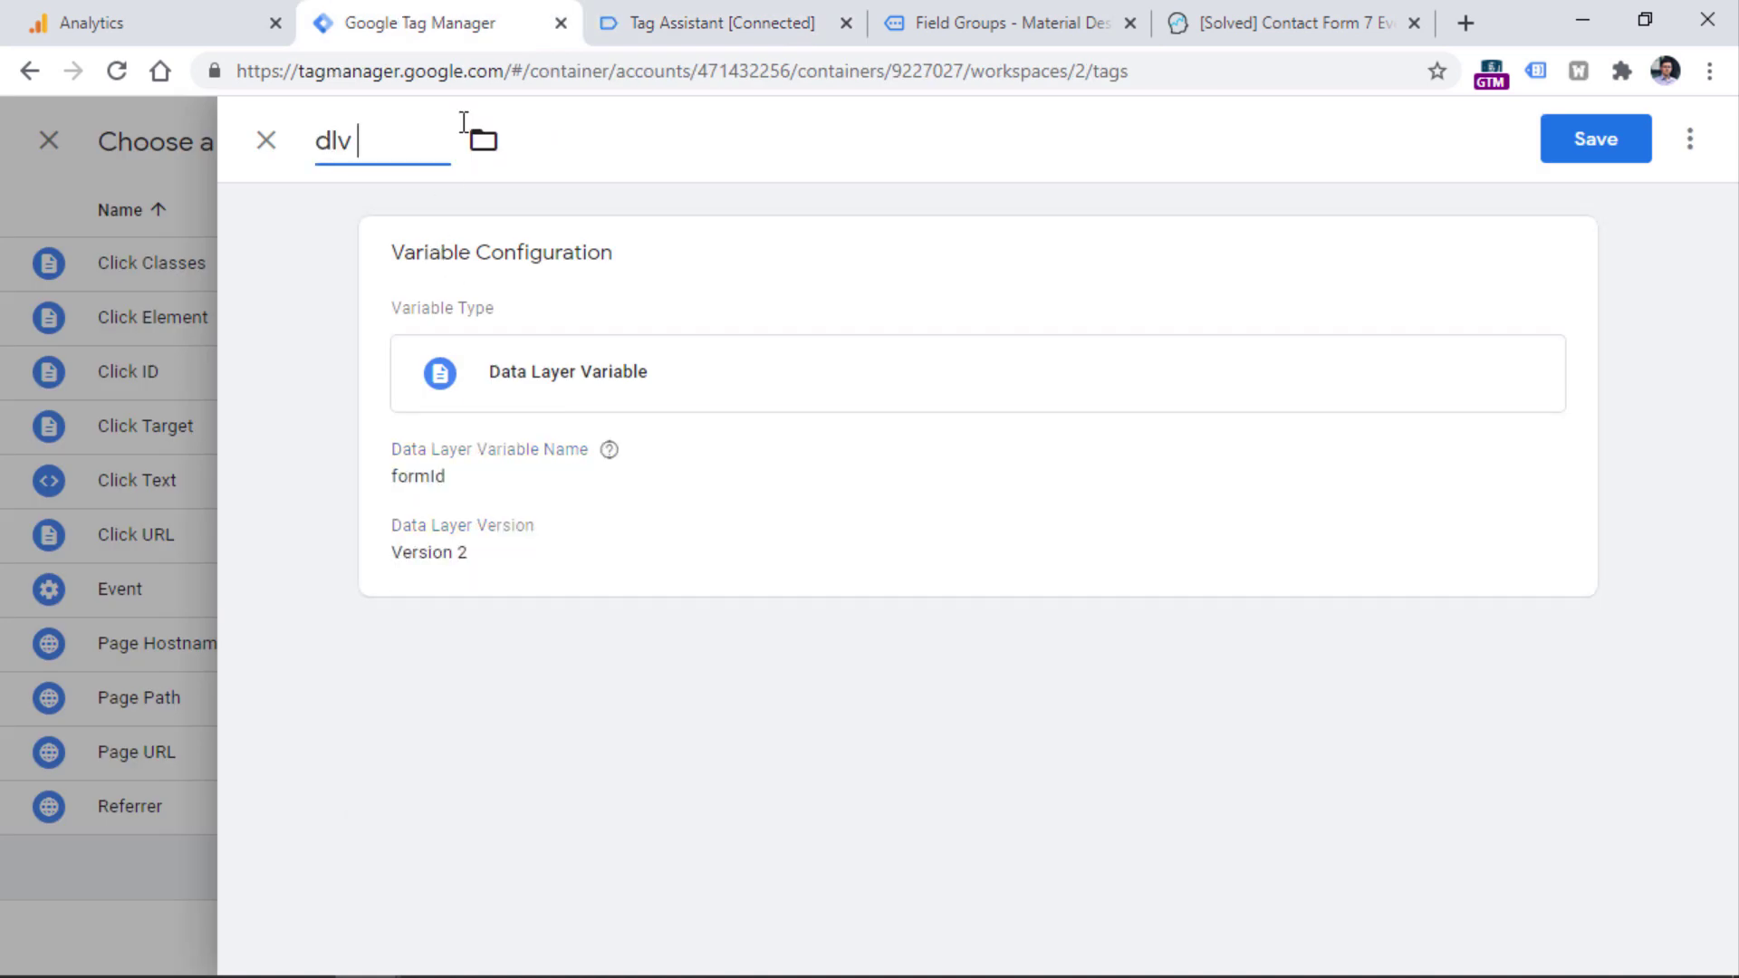
{"action": "type", "text": "-"}
{"action": "key", "text": "ctrl+v"}
{"action": "key", "text": "Home"}
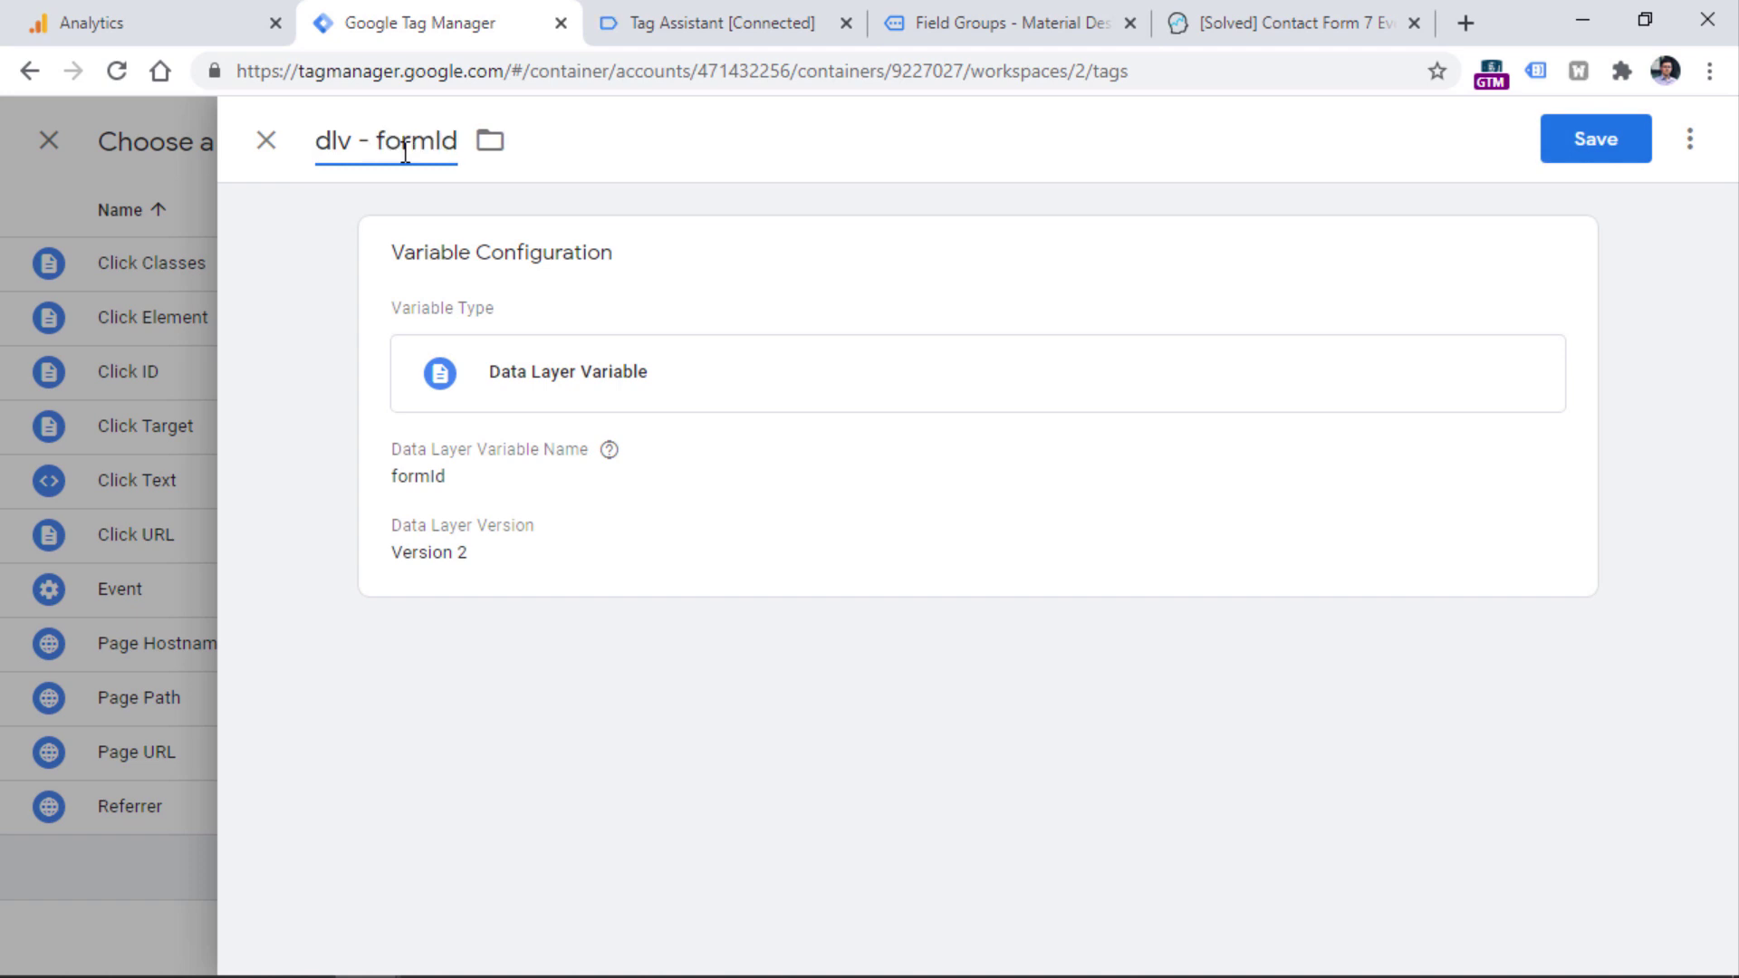
{"action": "left_click", "coordinate": [1596, 145]}
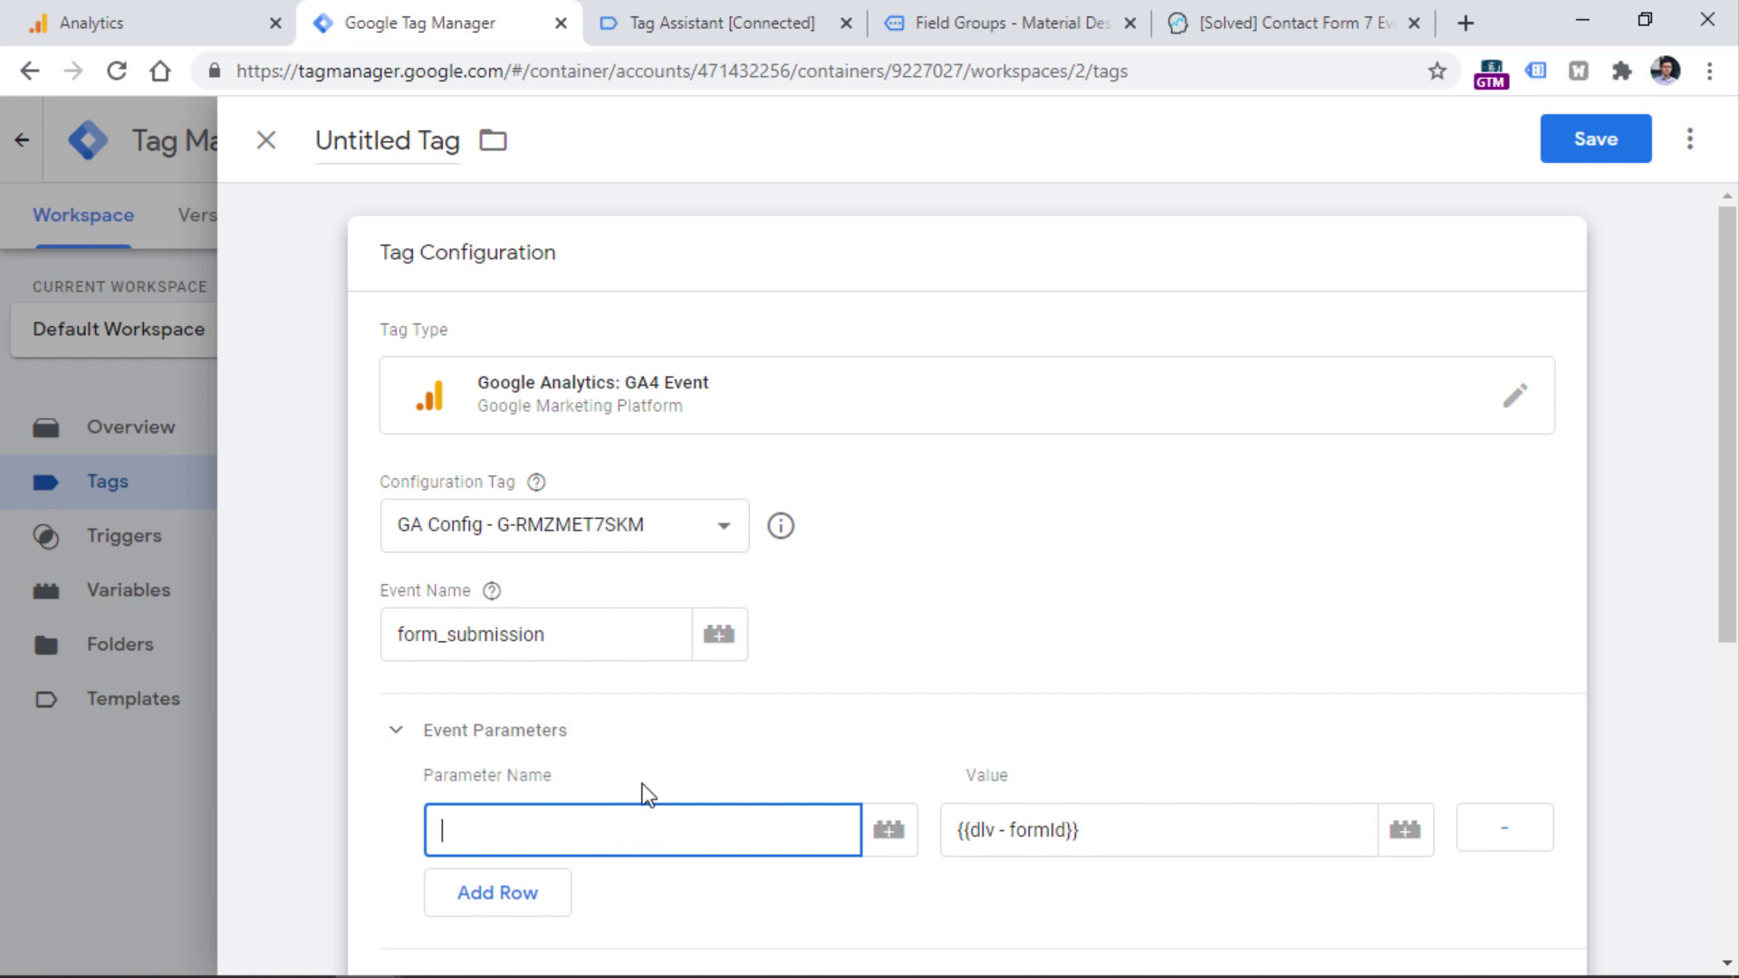
Set the event parameter name to form_id.
{"action": "left_click_drag", "start_coordinate": [1146, 820], "coordinate": [952, 808]}
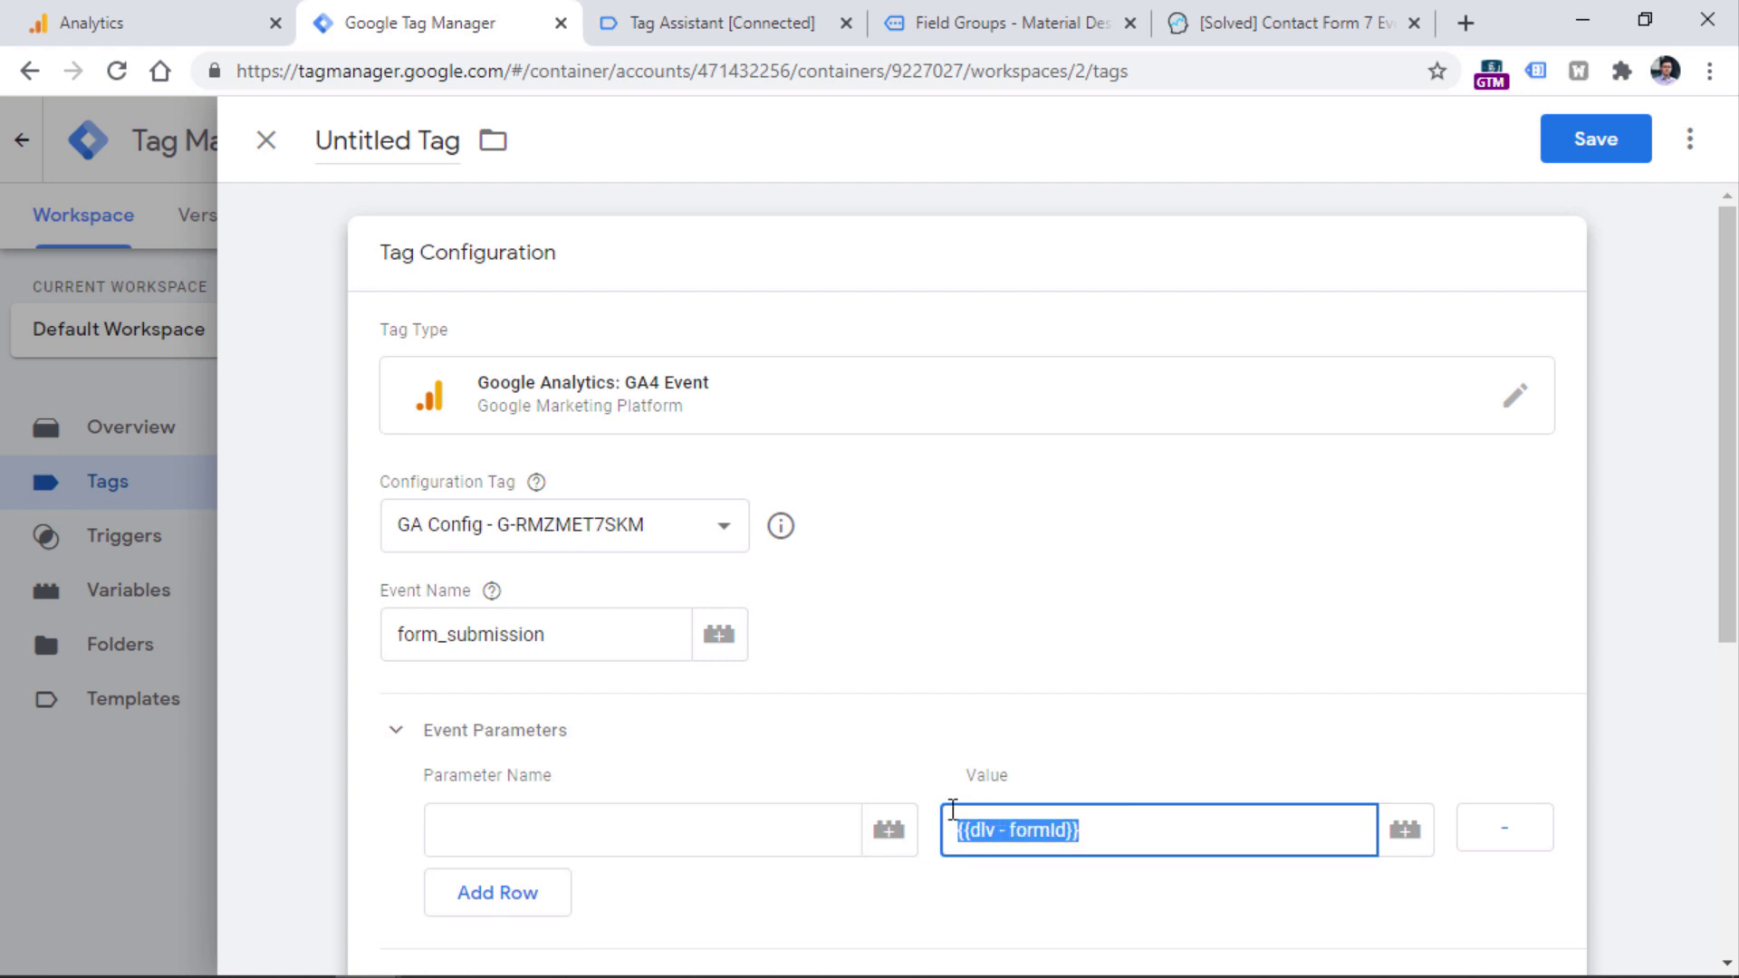
{"action": "left_click", "coordinate": [722, 34]}
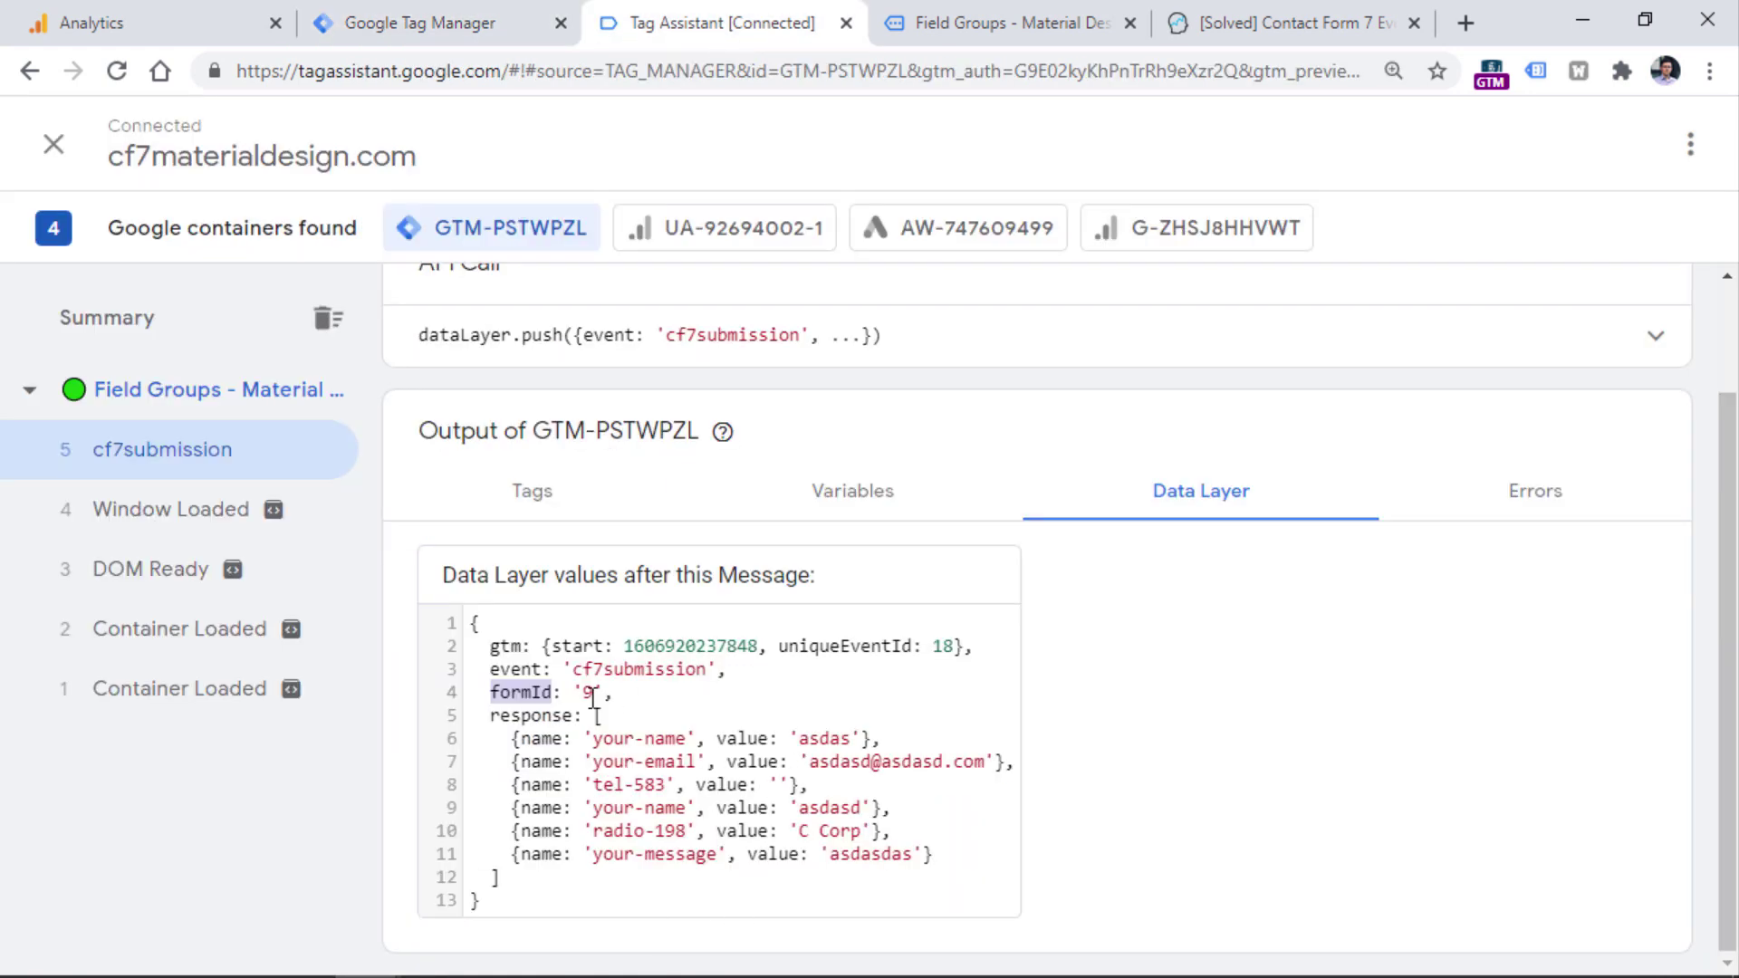
{"action": "left_click", "coordinate": [468, 39]}
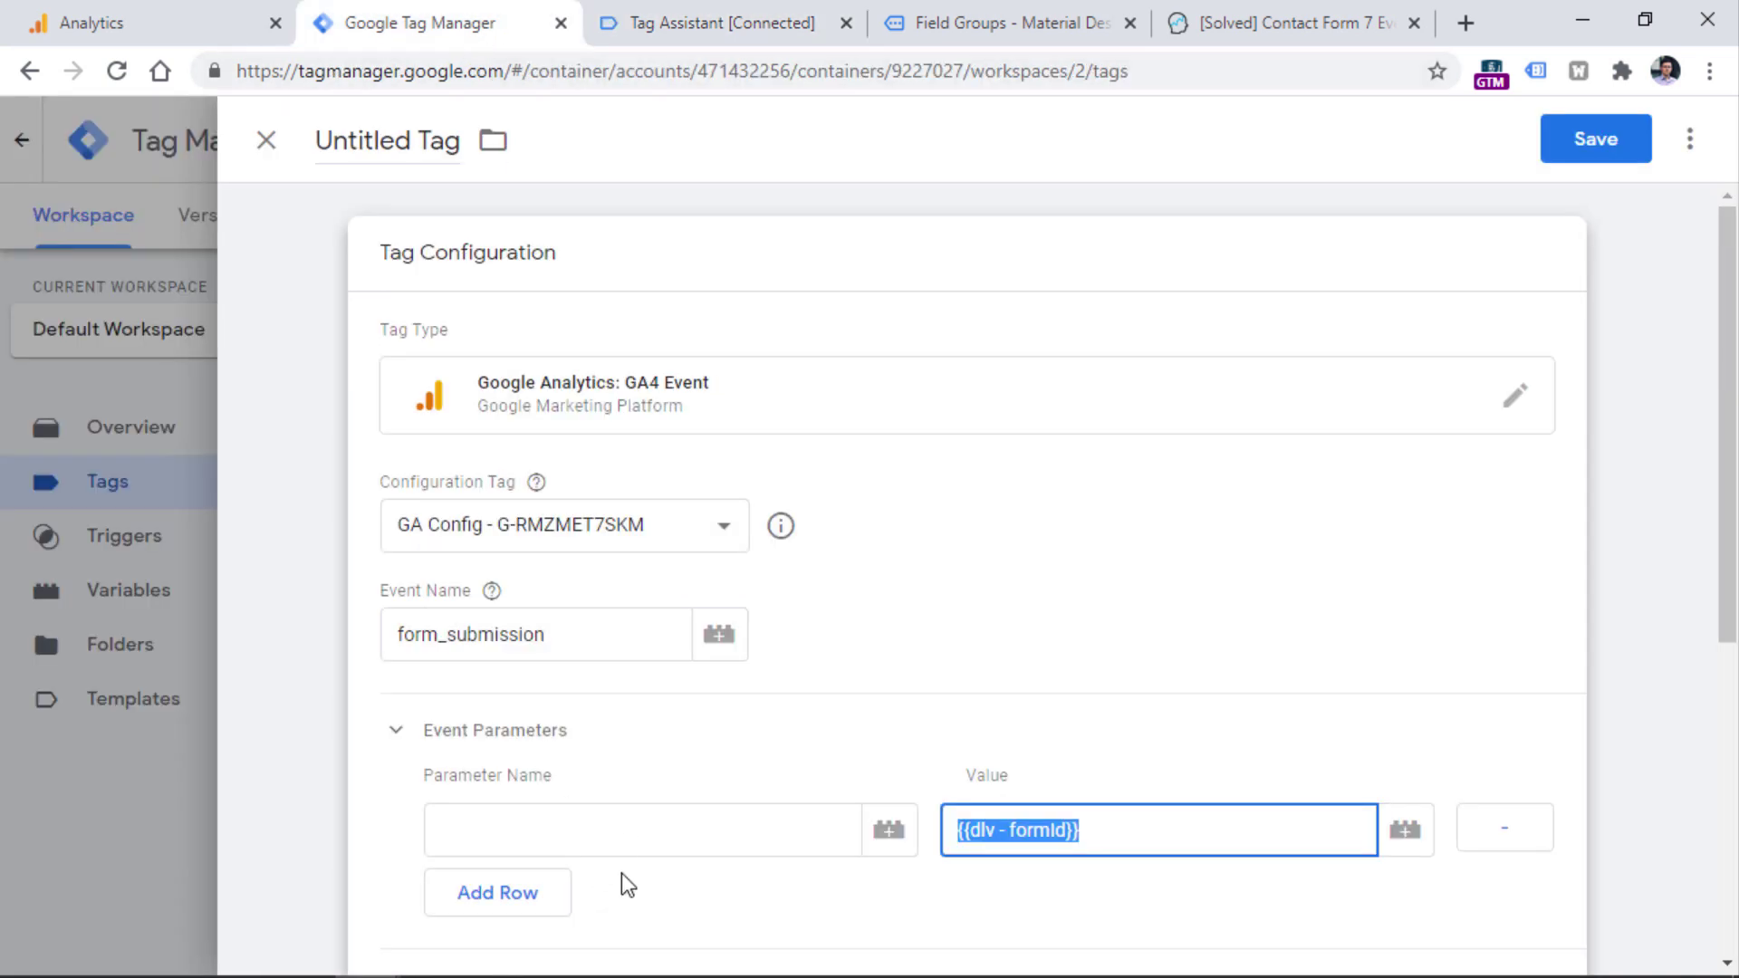
{"action": "left_click", "coordinate": [632, 830]}
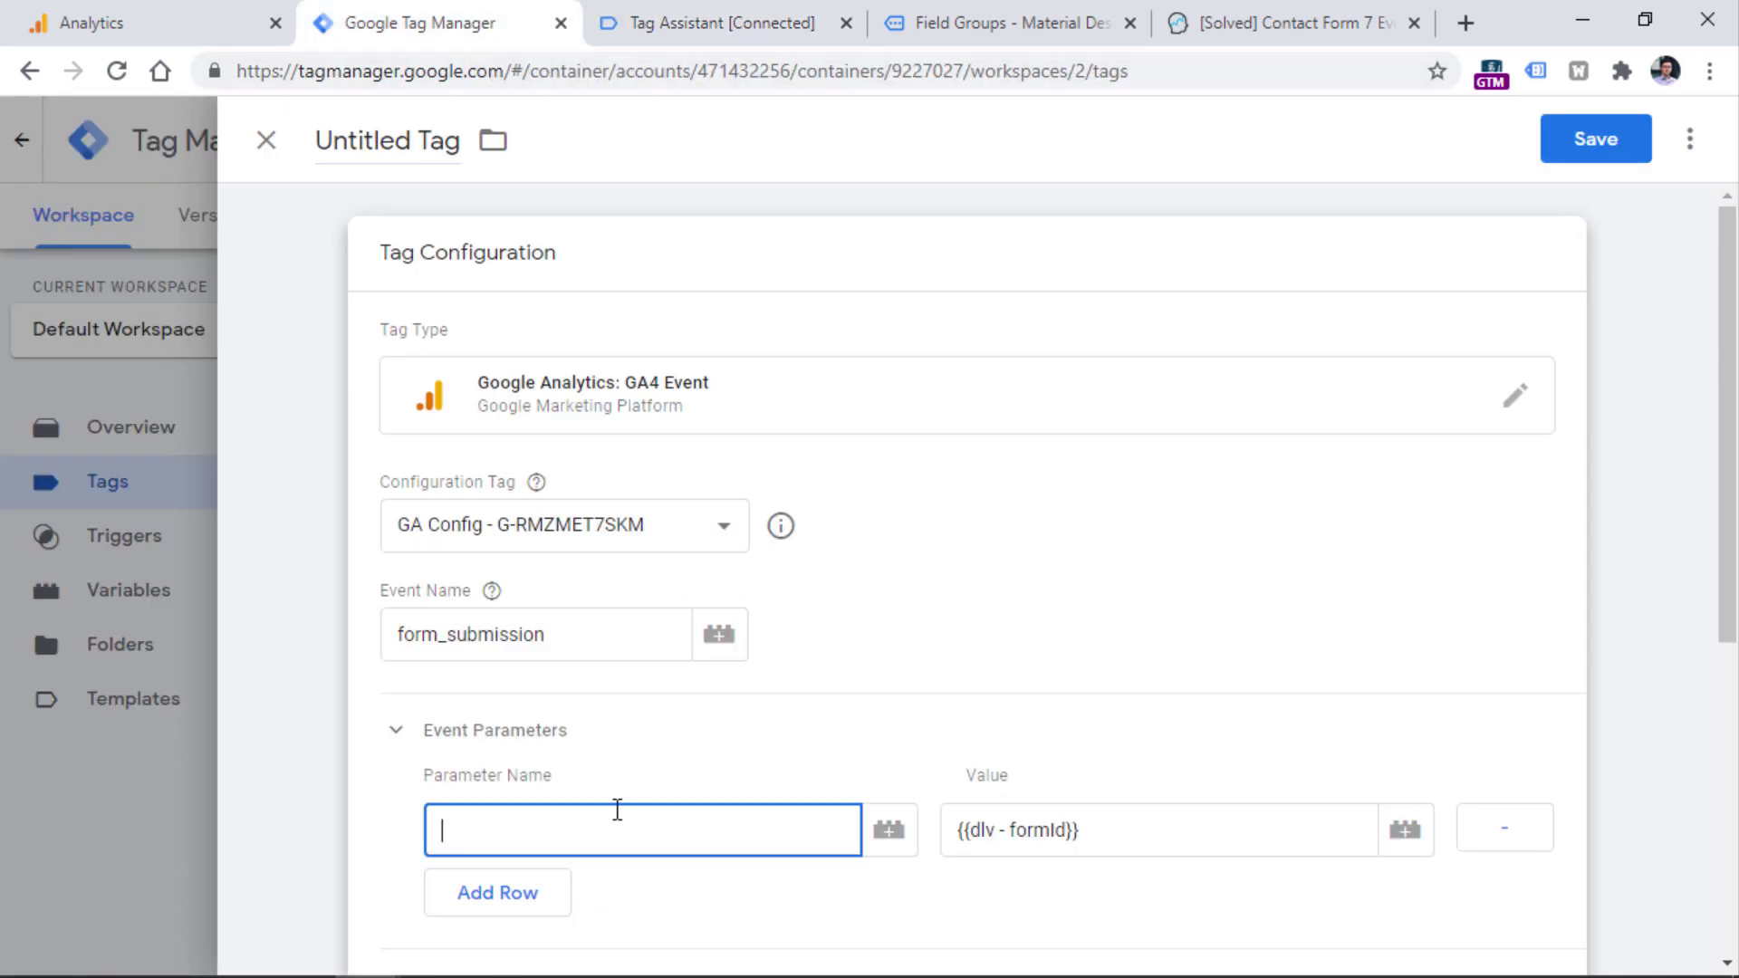
{"action": "type", "text": "form"}
{"action": "key", "text": "ctrl+a"}
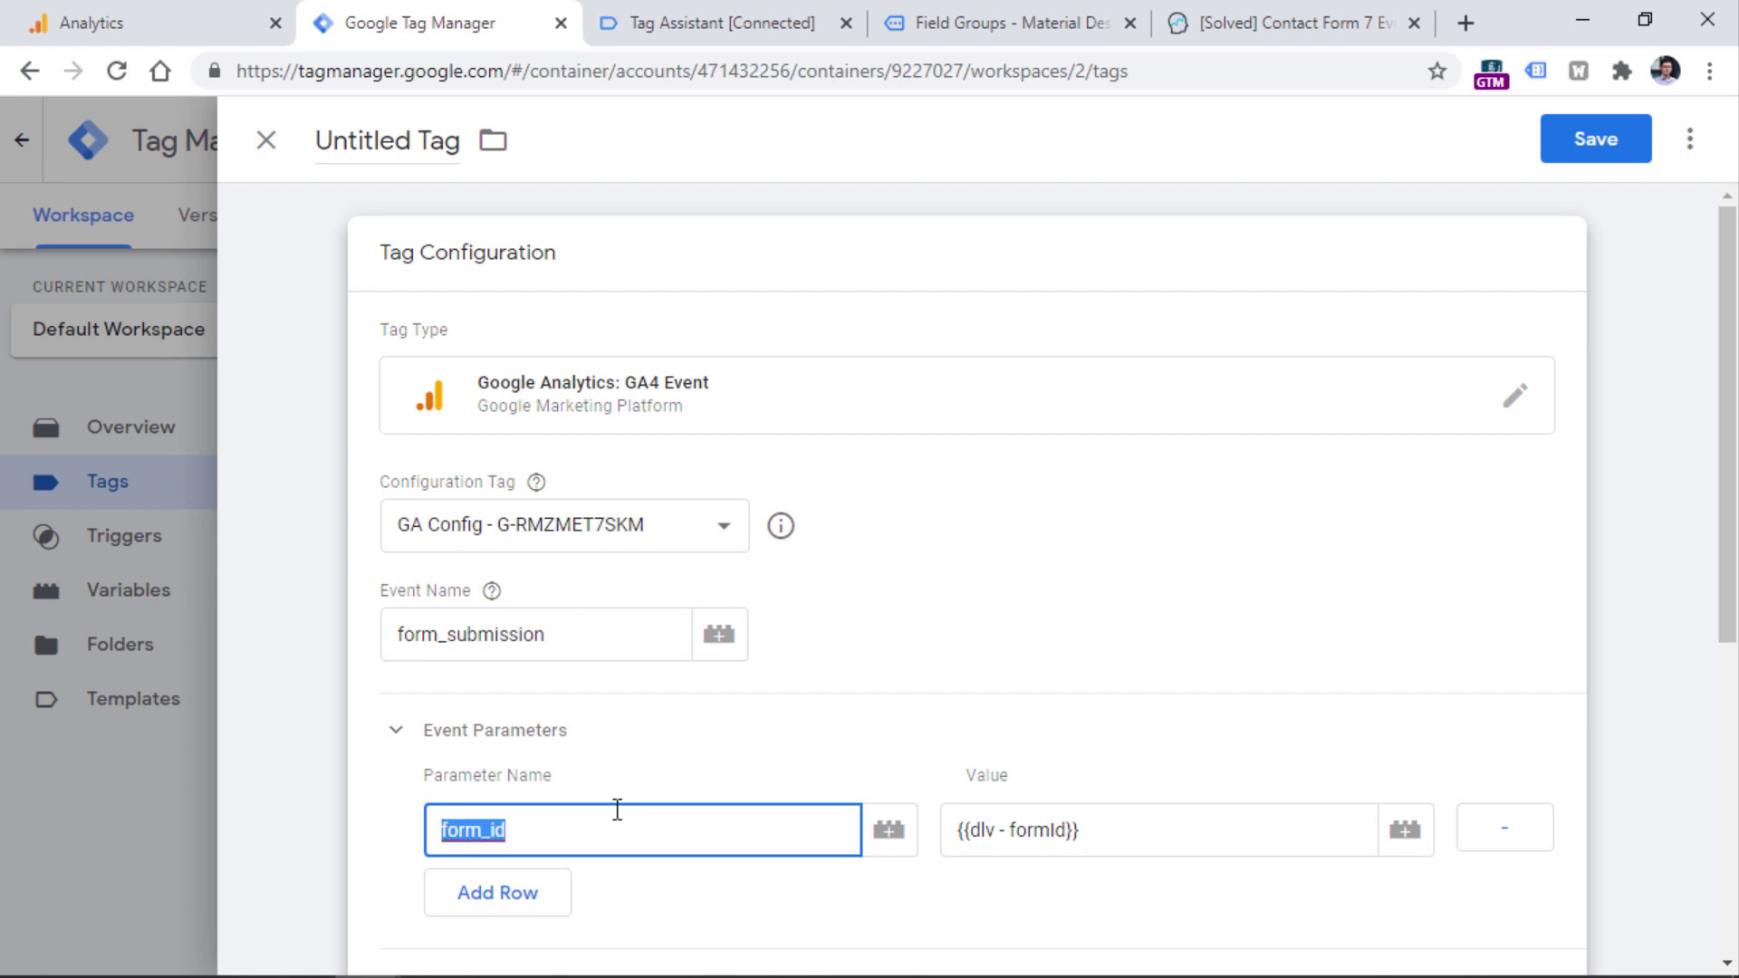
{"action": "type", "text": "contact_"}
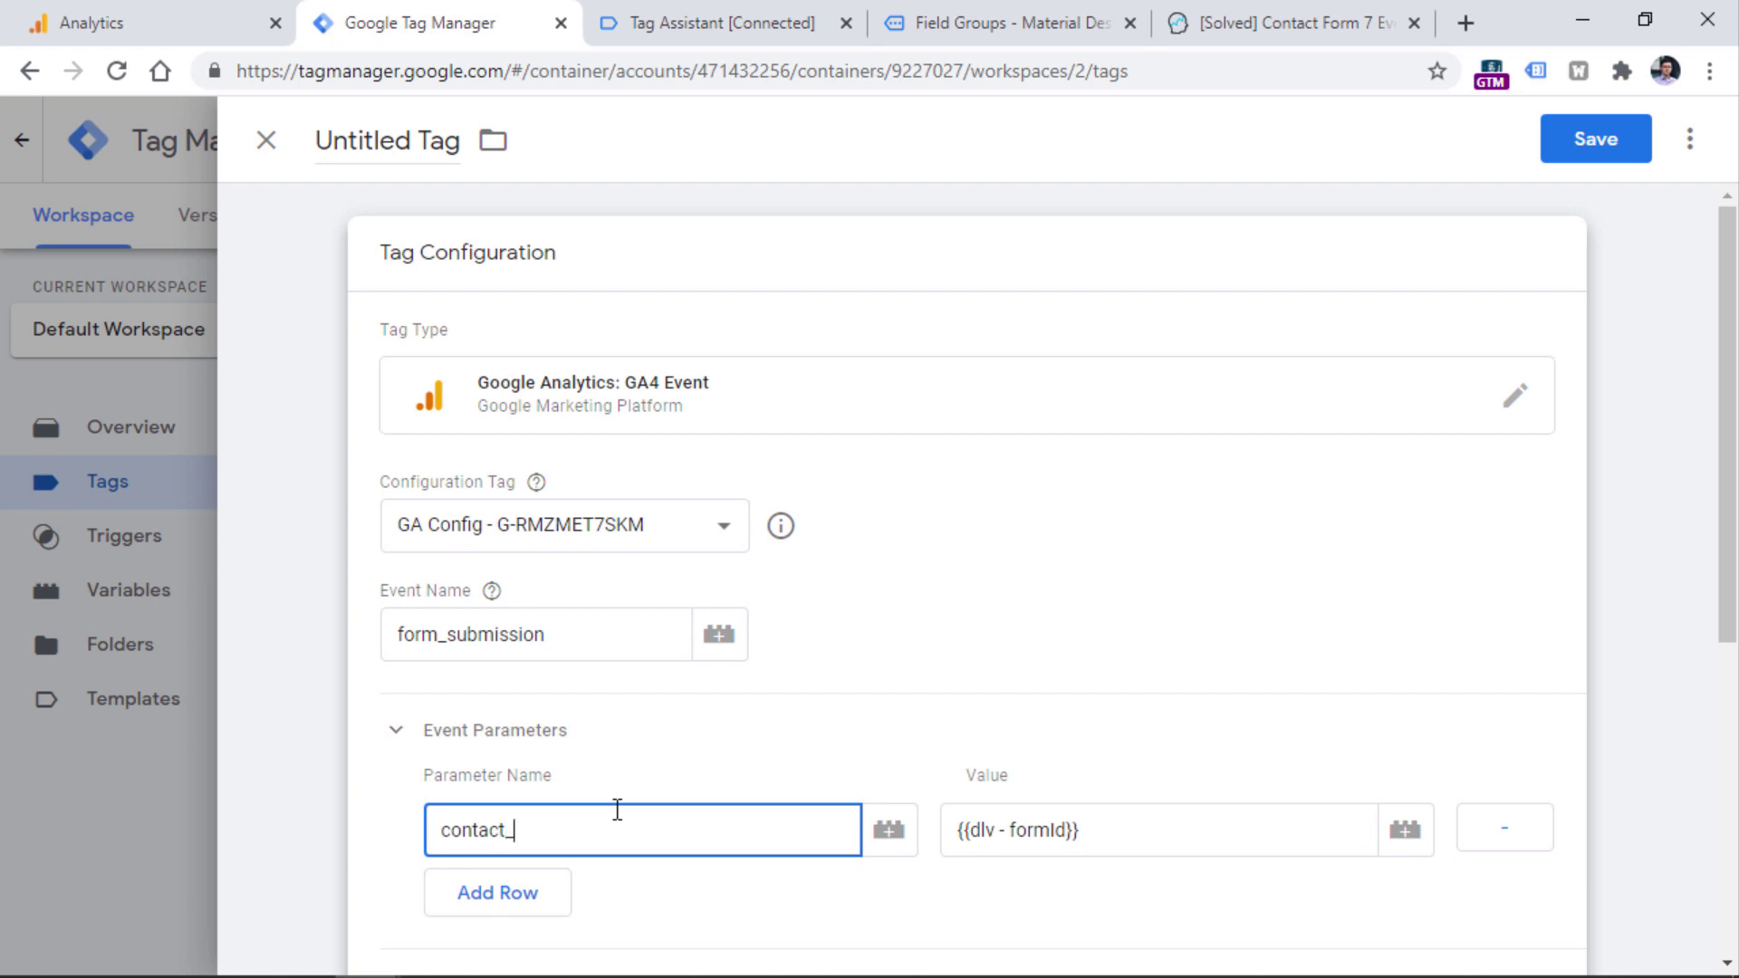
{"action": "type", "text": "form_id"}
{"action": "left_click_drag", "start_coordinate": [513, 830], "coordinate": [436, 830]}
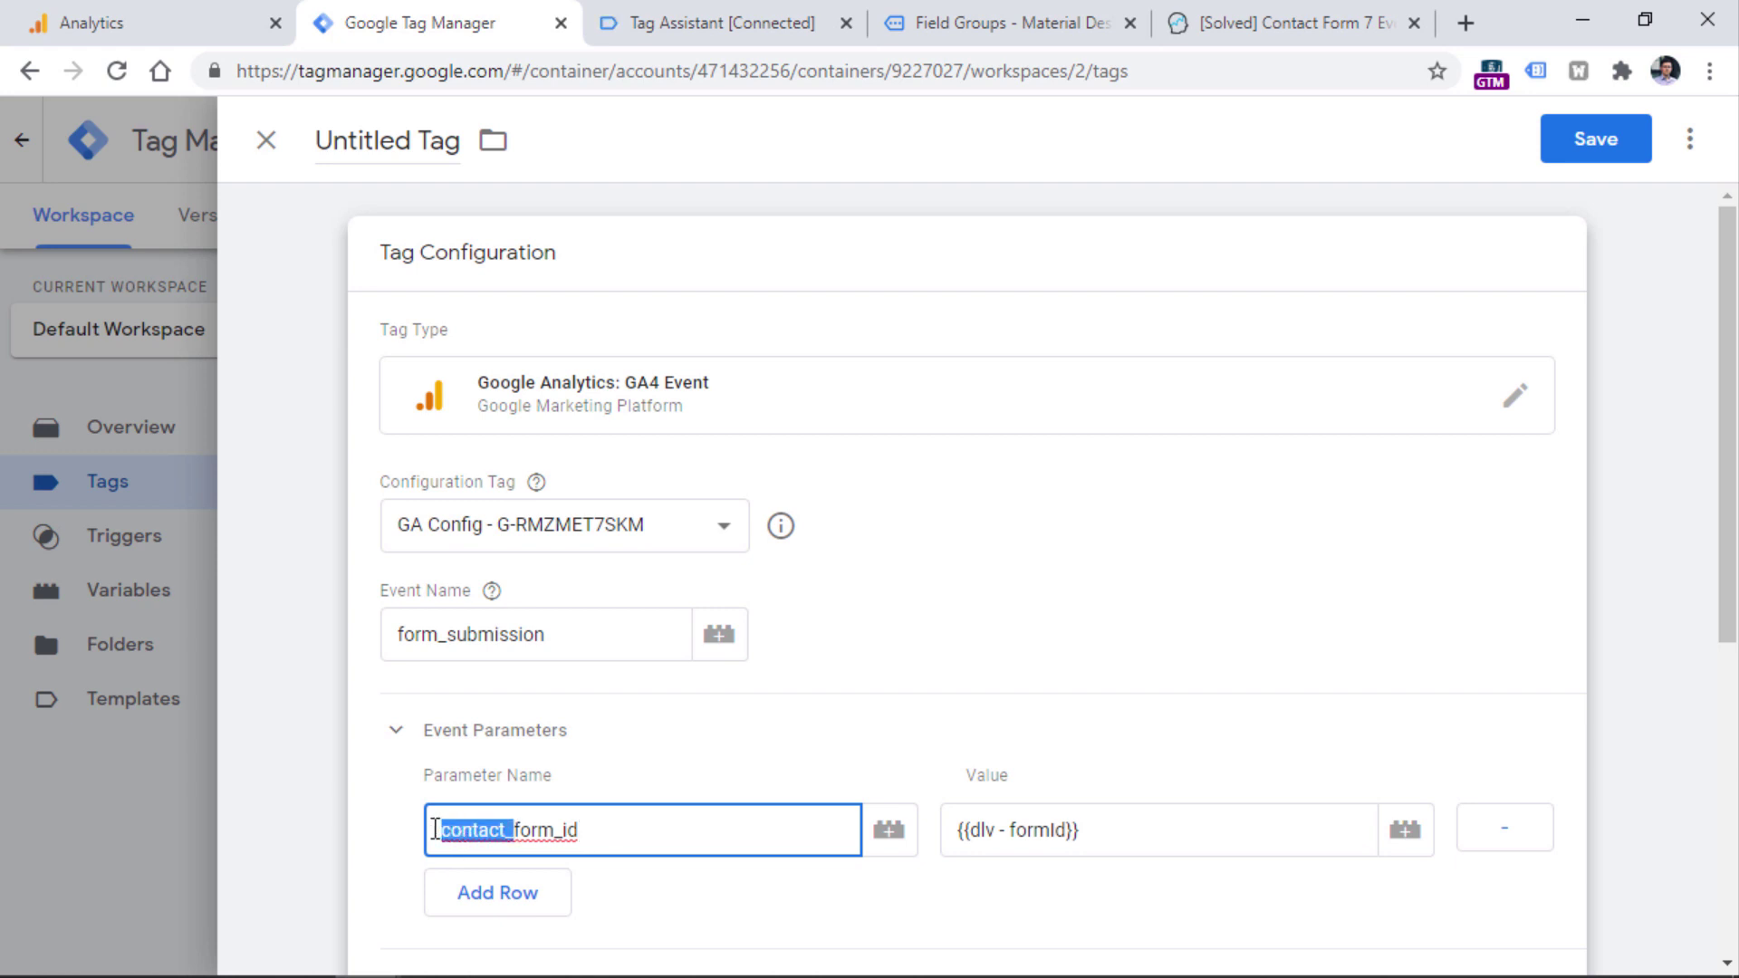
{"action": "key", "text": "BackSpace"}
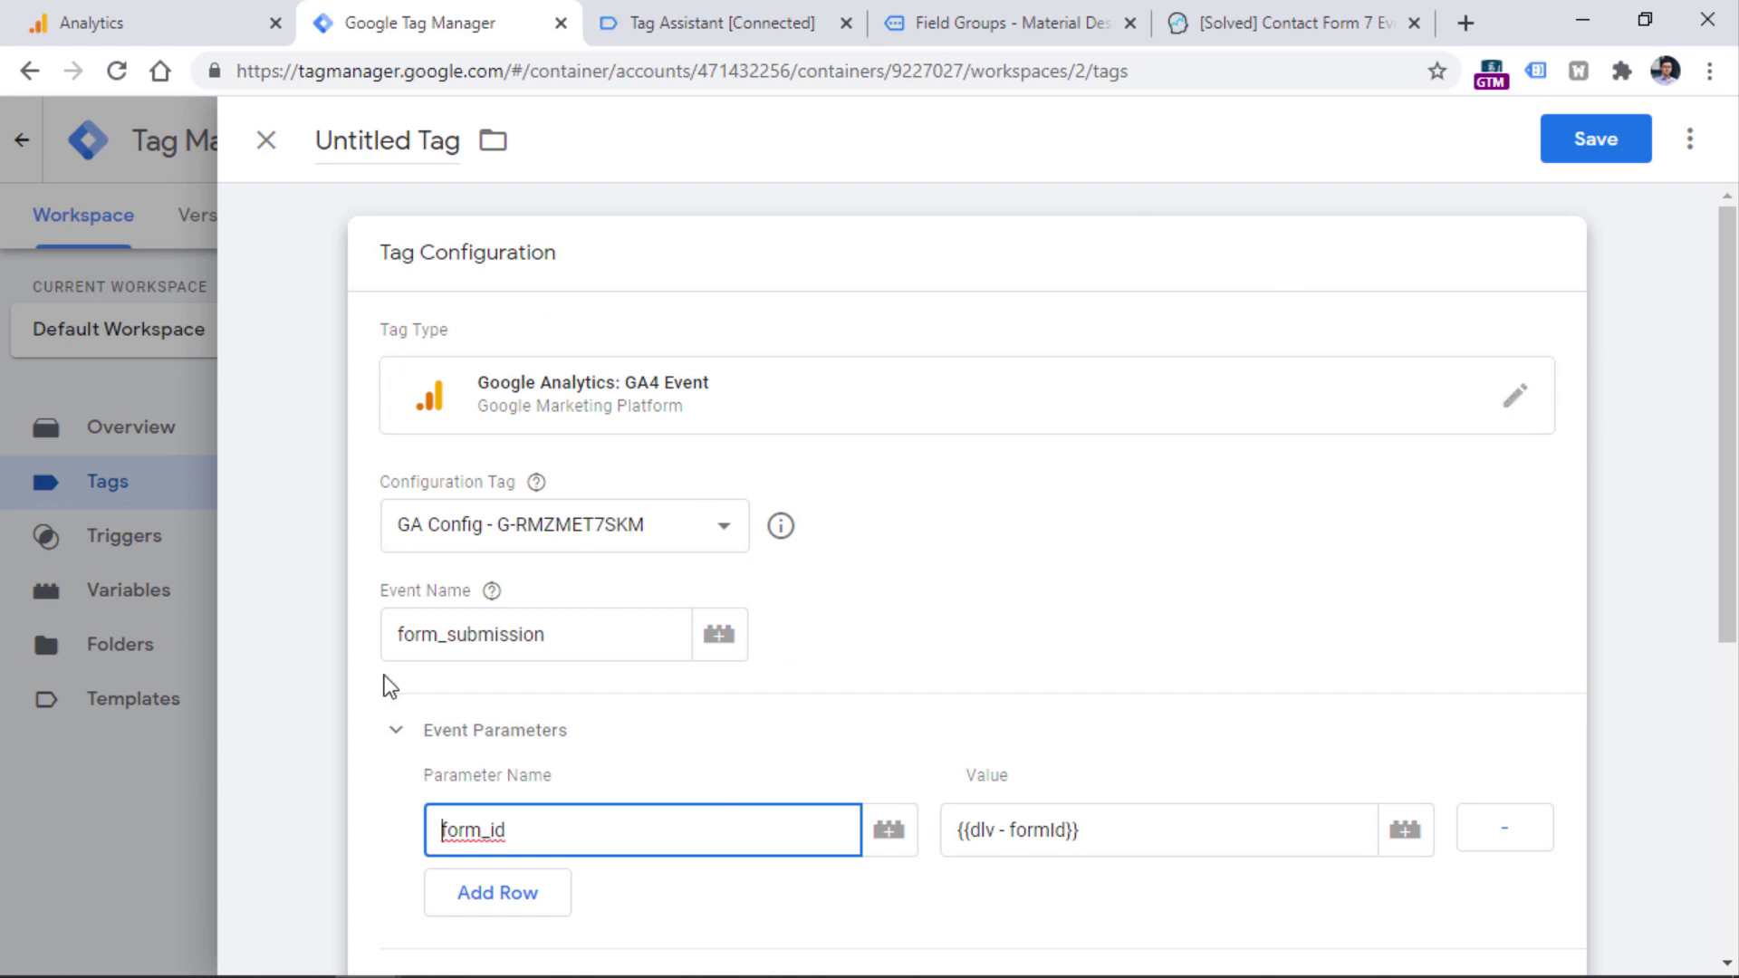
Check the form_submission event name and the form_id parameter name.
{"action": "left_click_drag", "start_coordinate": [579, 634], "coordinate": [395, 634]}
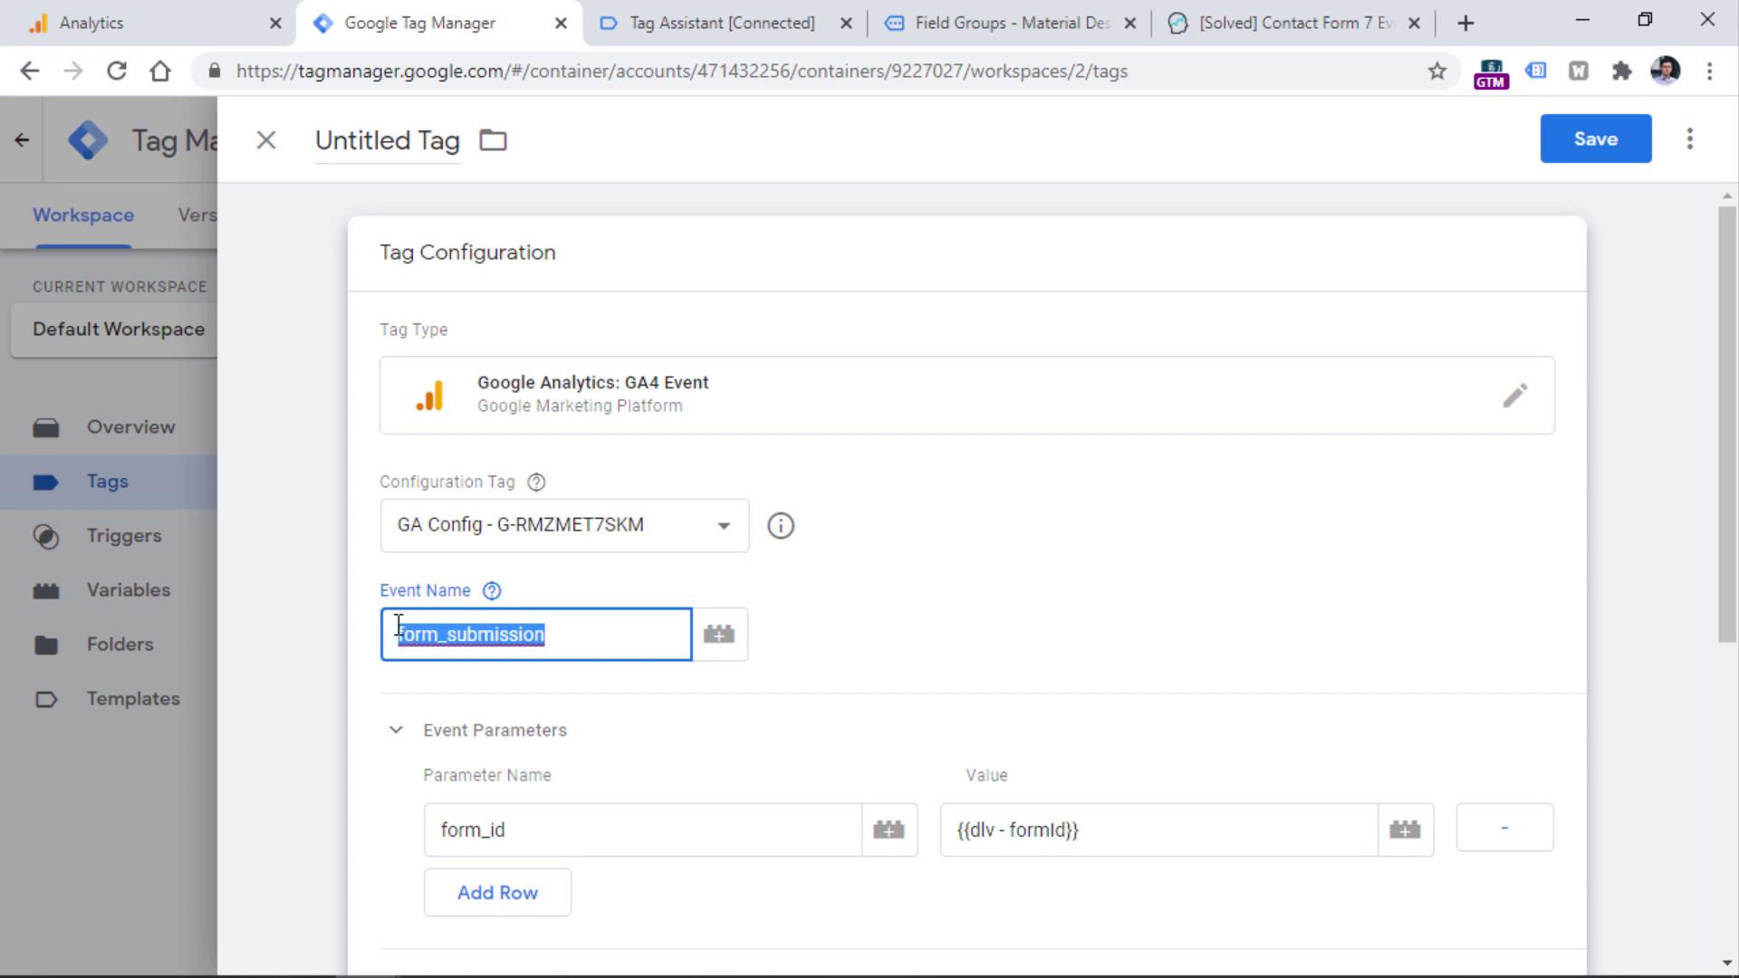
{"action": "left_click", "coordinate": [573, 628]}
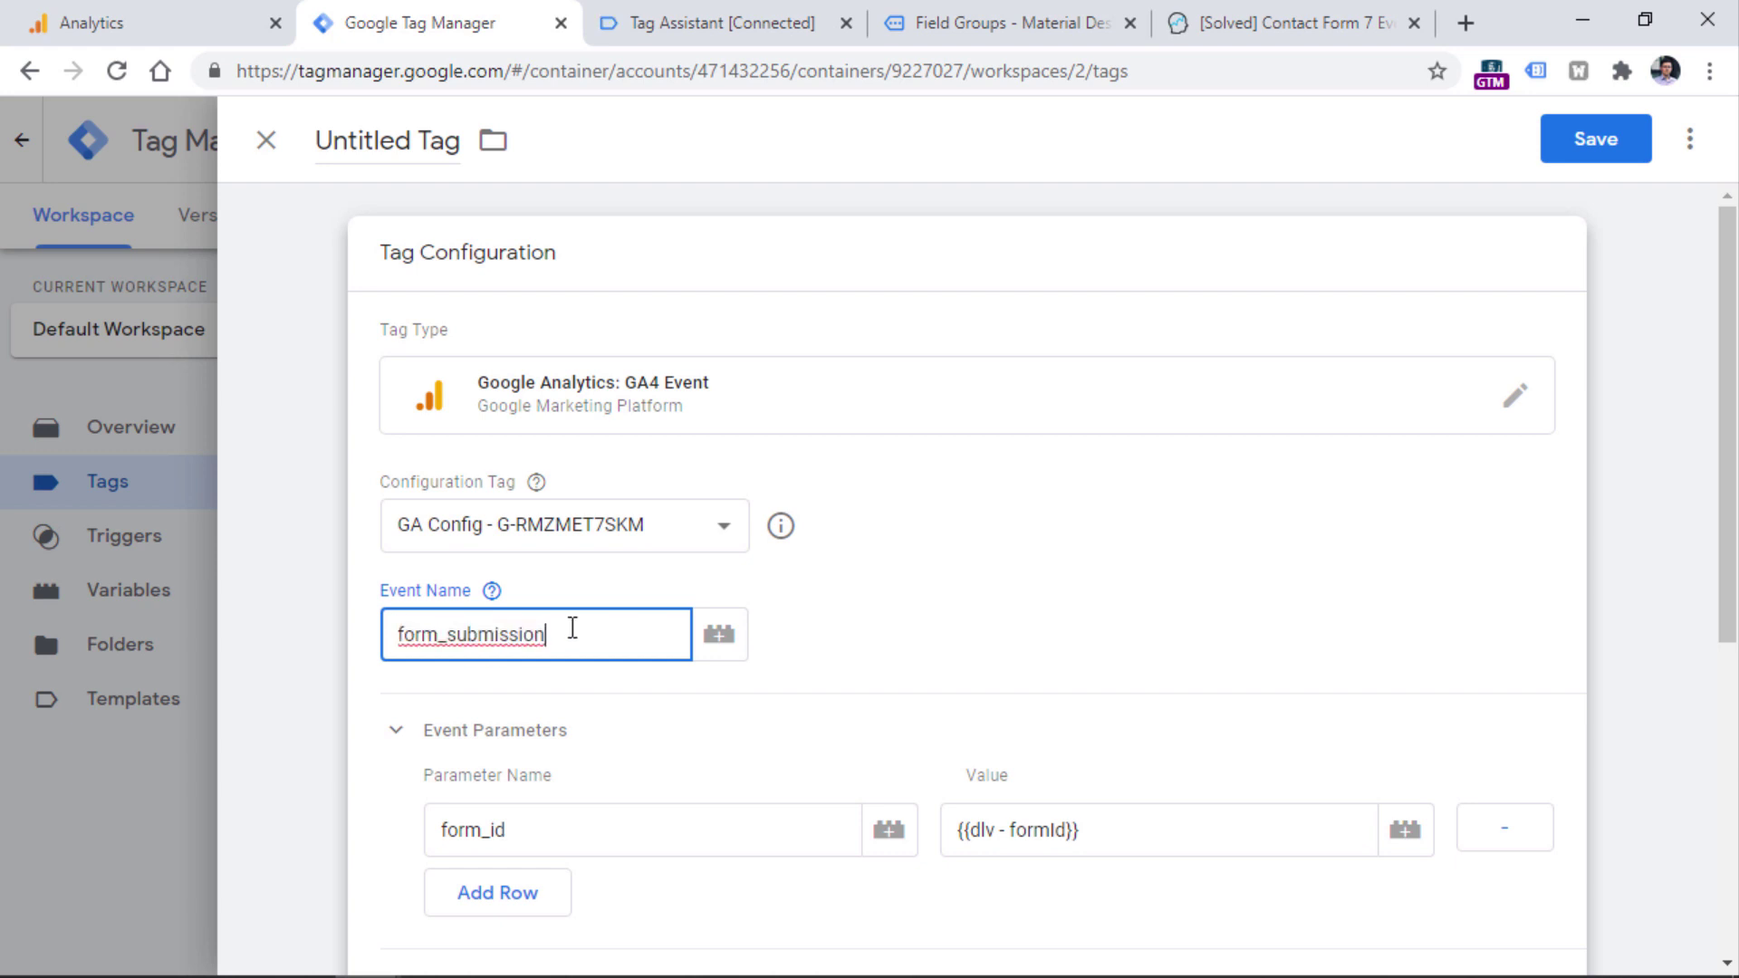
{"action": "left_click", "coordinate": [580, 674]}
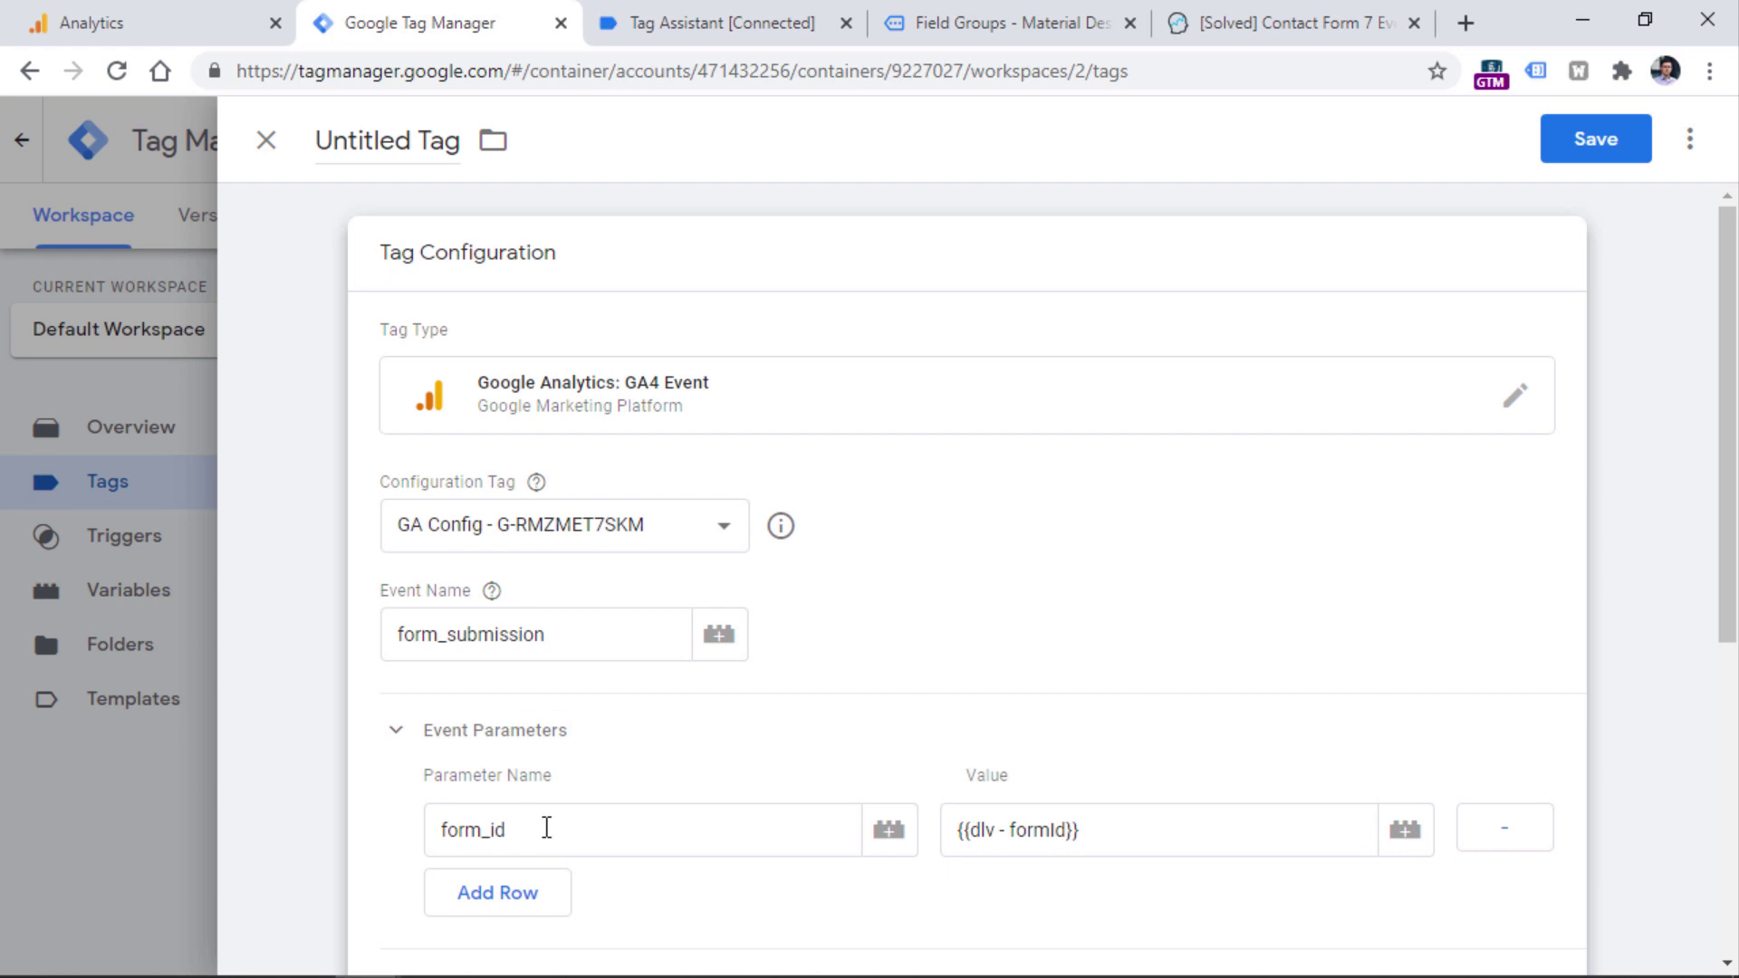
{"action": "left_click_drag", "start_coordinate": [540, 827], "coordinate": [434, 829]}
{"action": "left_click", "coordinate": [548, 839]}
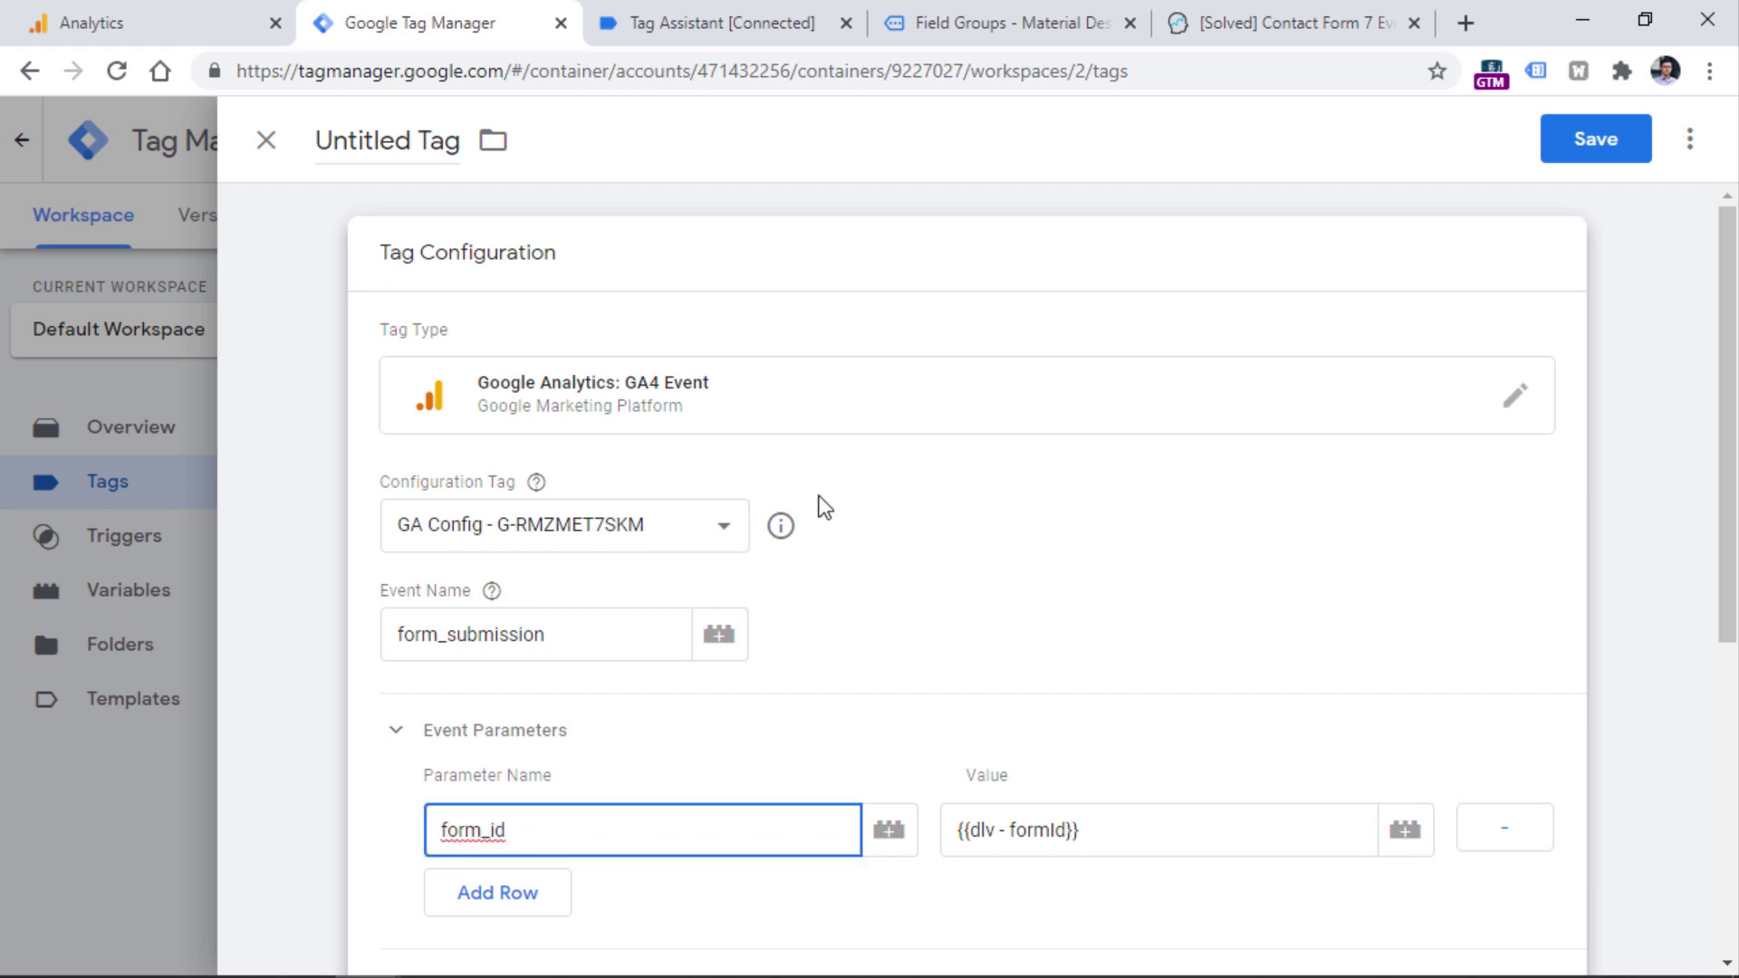
Compare the {{dlv - formId}} value with the data layer's formId '9'.
{"action": "left_click", "coordinate": [713, 24]}
{"action": "left_click_drag", "start_coordinate": [605, 693], "coordinate": [582, 693]}
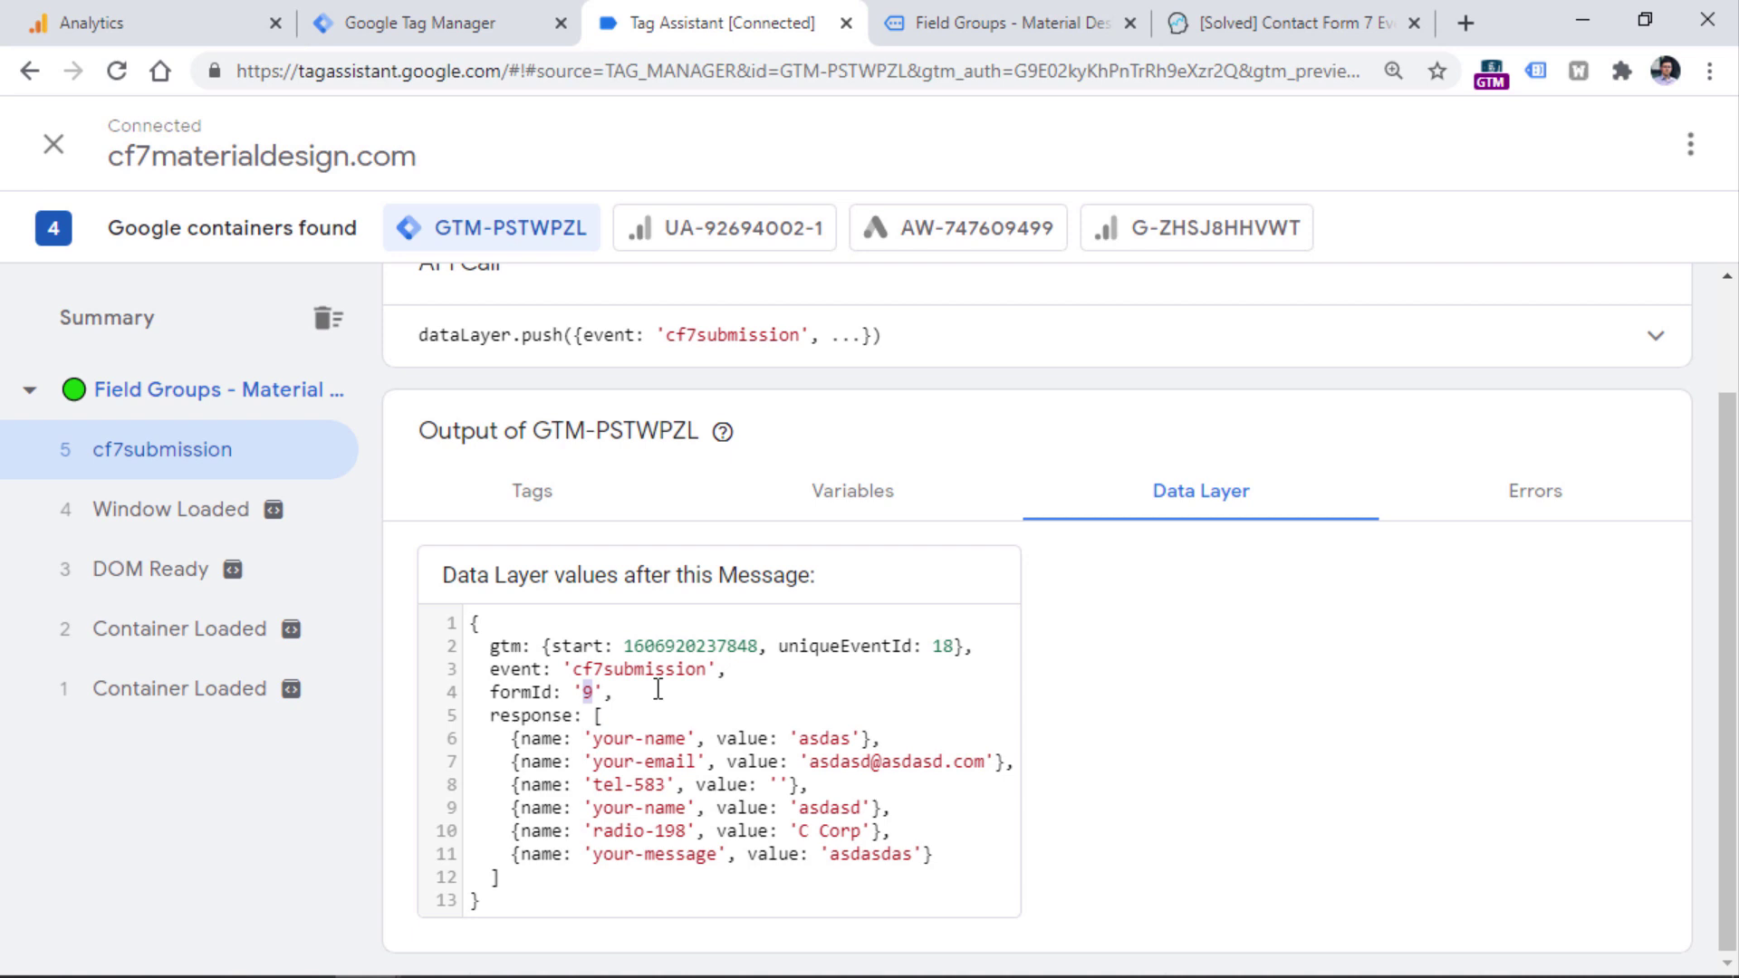
{"action": "left_click", "coordinate": [480, 27]}
{"action": "left_click_drag", "start_coordinate": [1137, 826], "coordinate": [966, 829]}
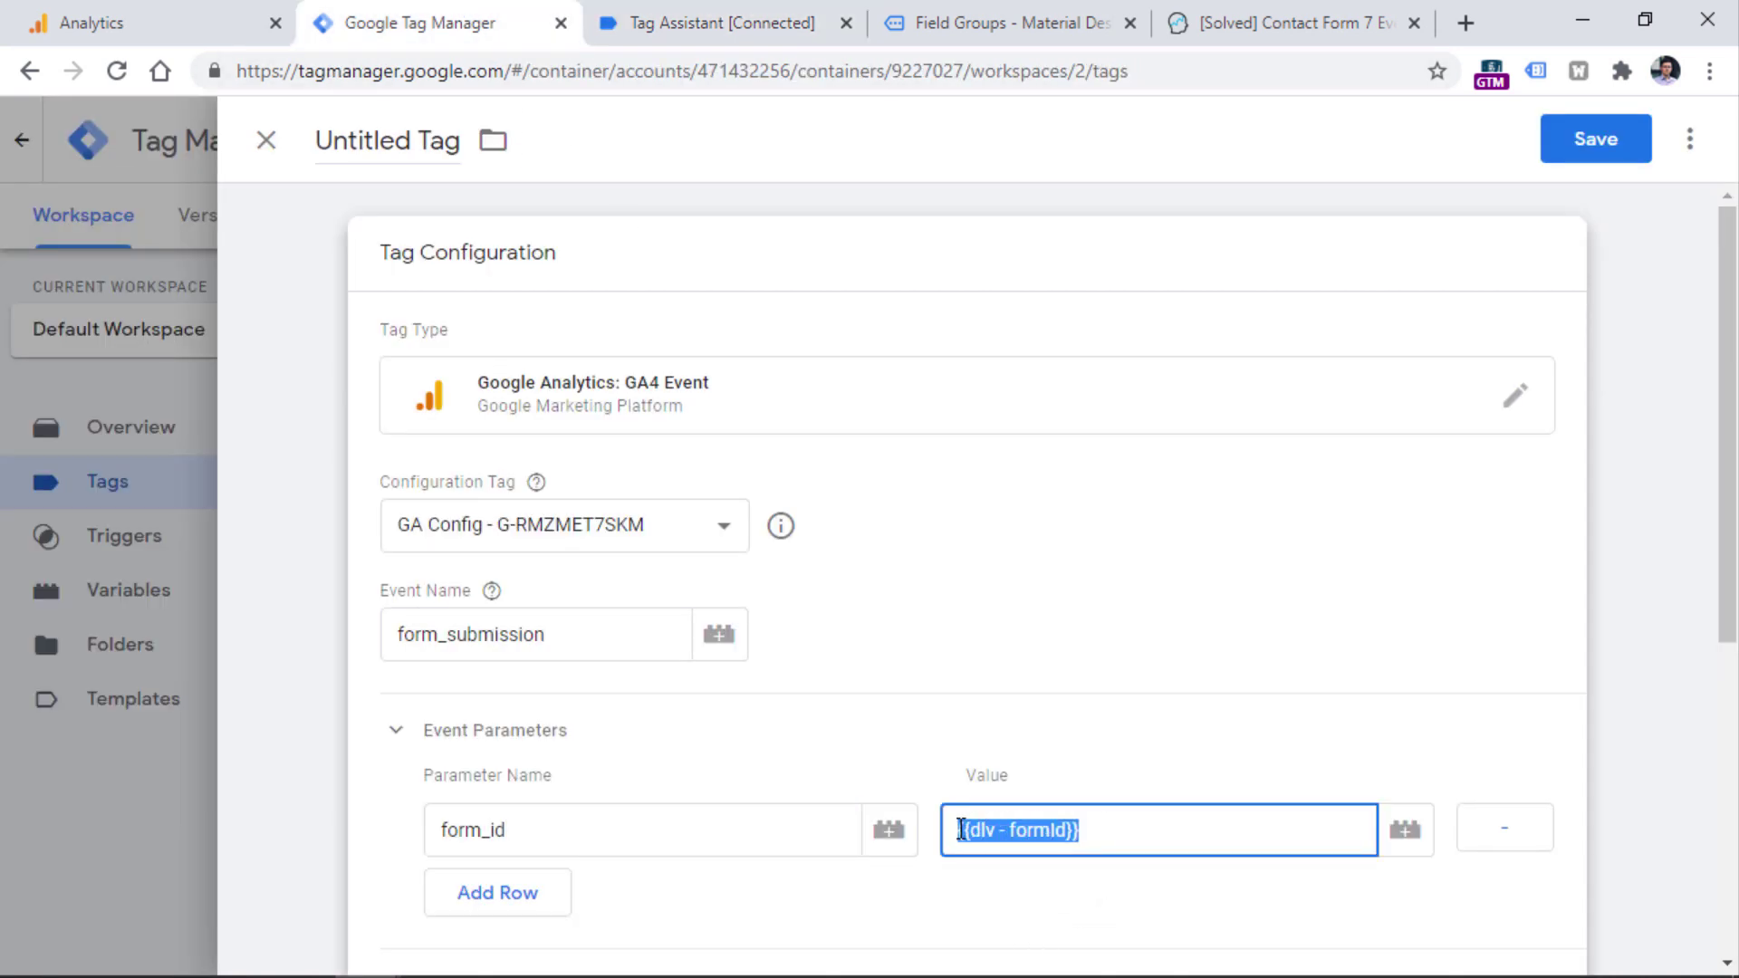
{"action": "left_click", "coordinate": [722, 23]}
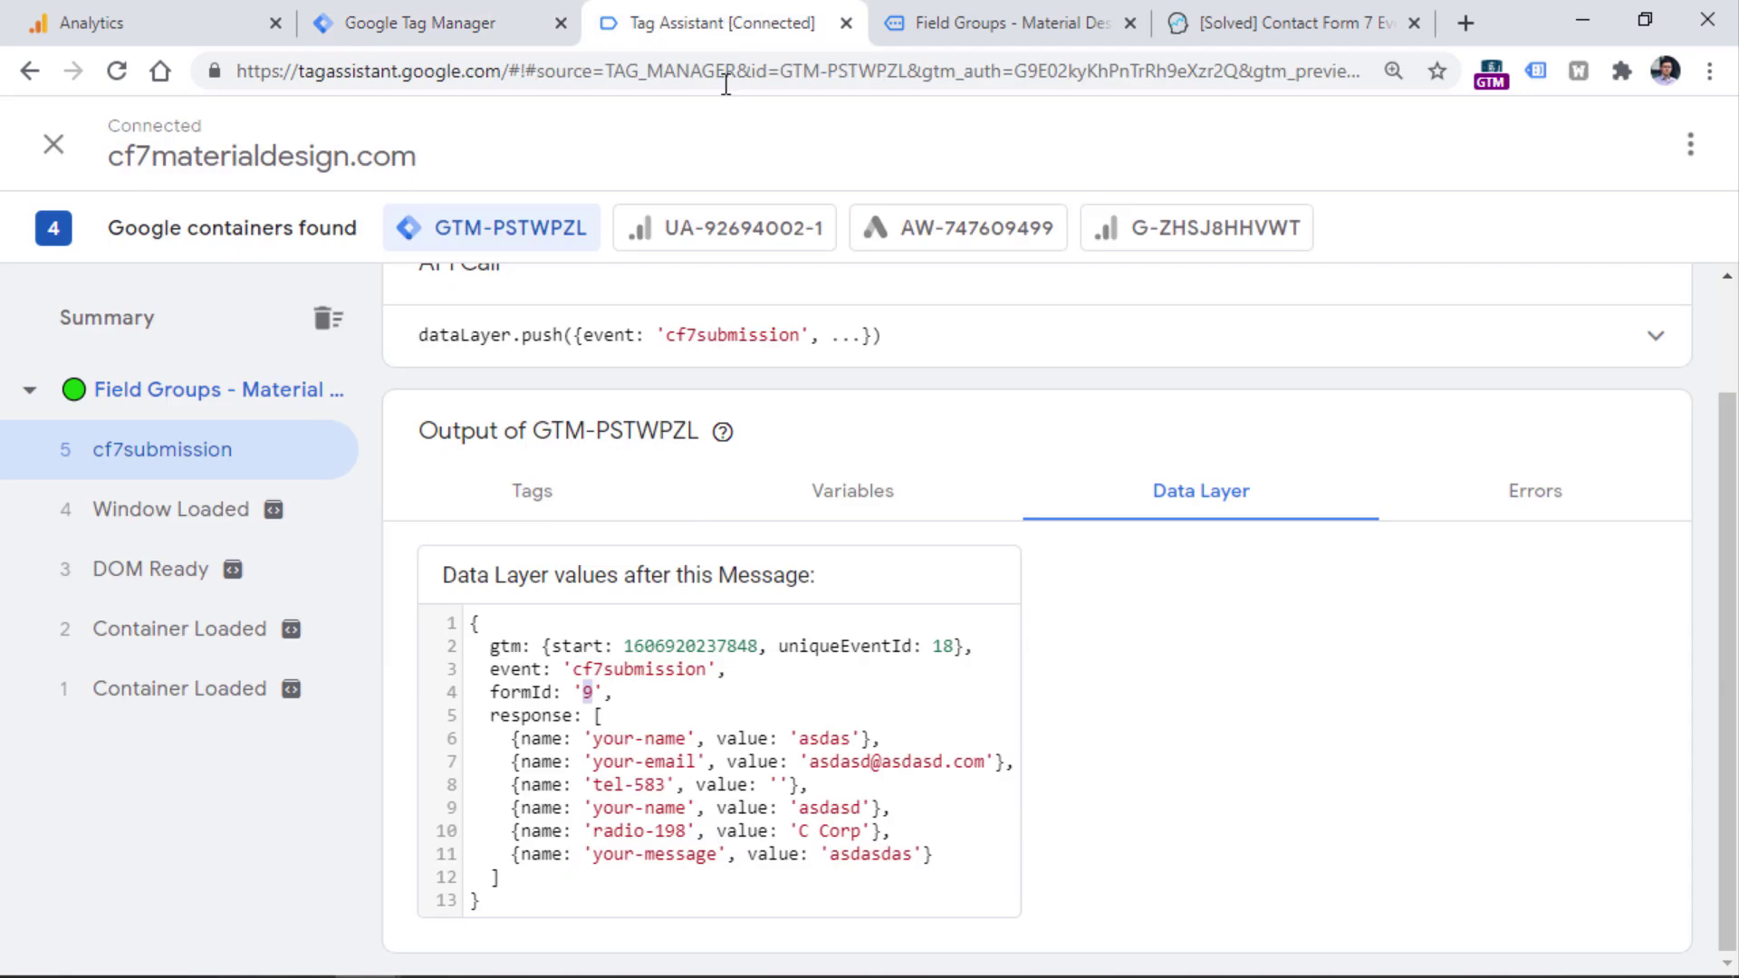
{"action": "double_click", "coordinate": [514, 693]}
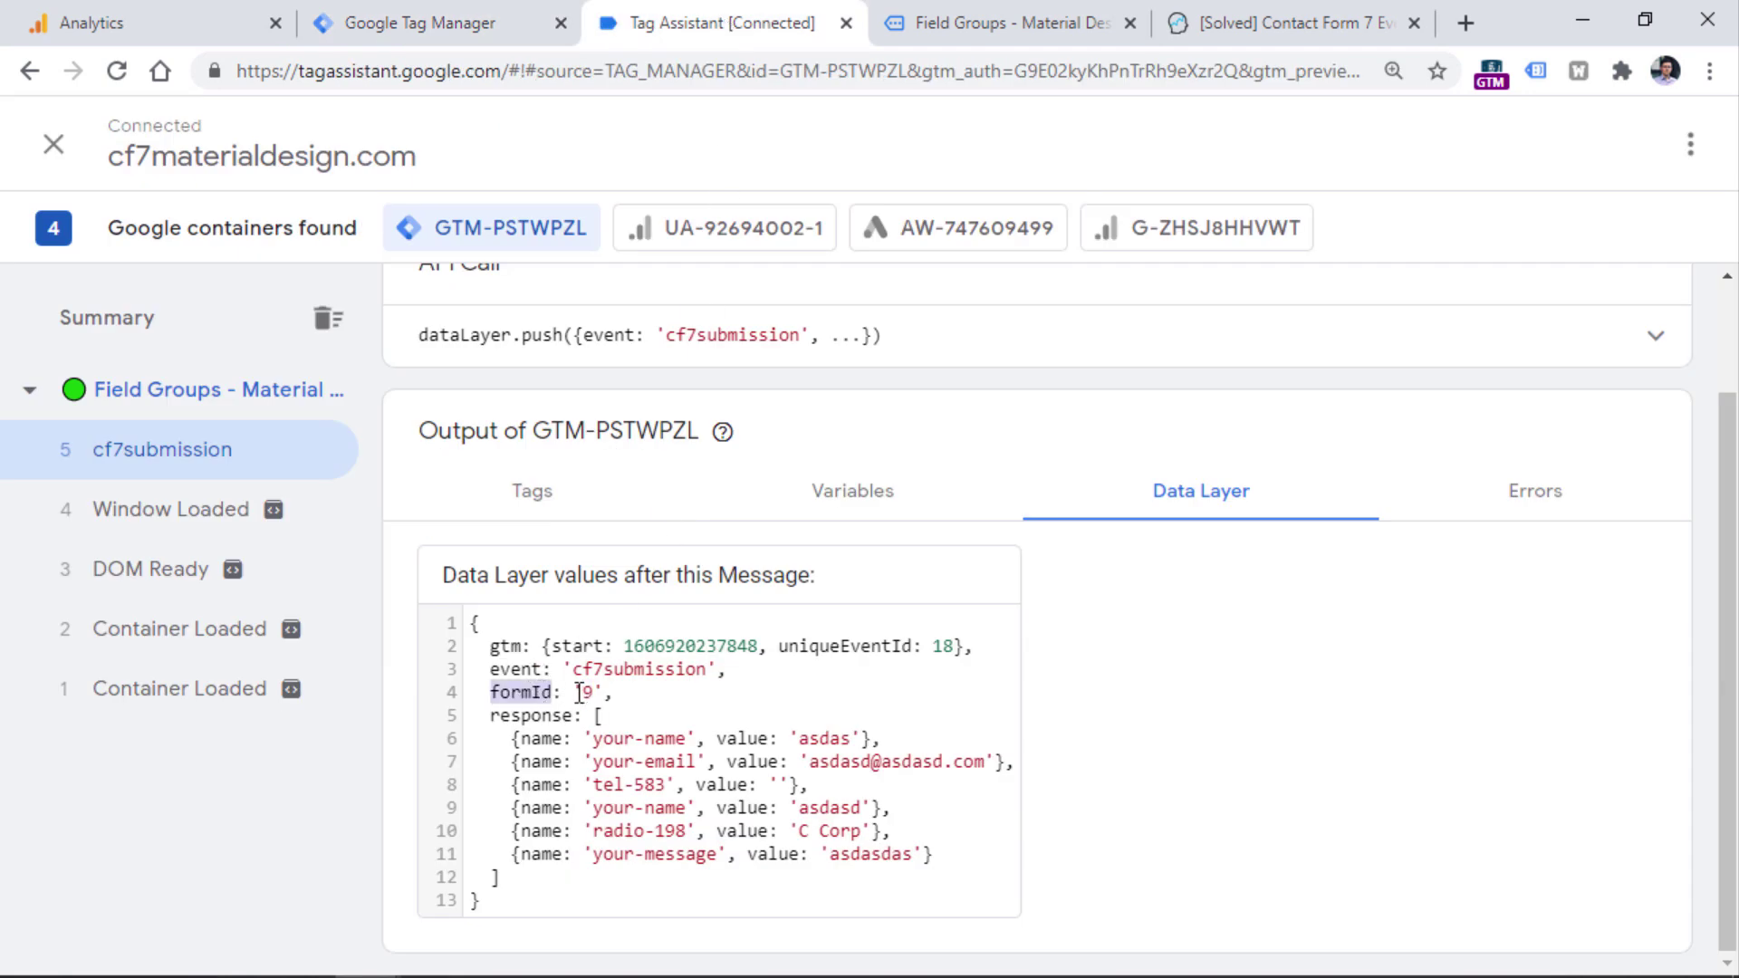
{"action": "left_click_drag", "start_coordinate": [576, 693], "coordinate": [600, 693]}
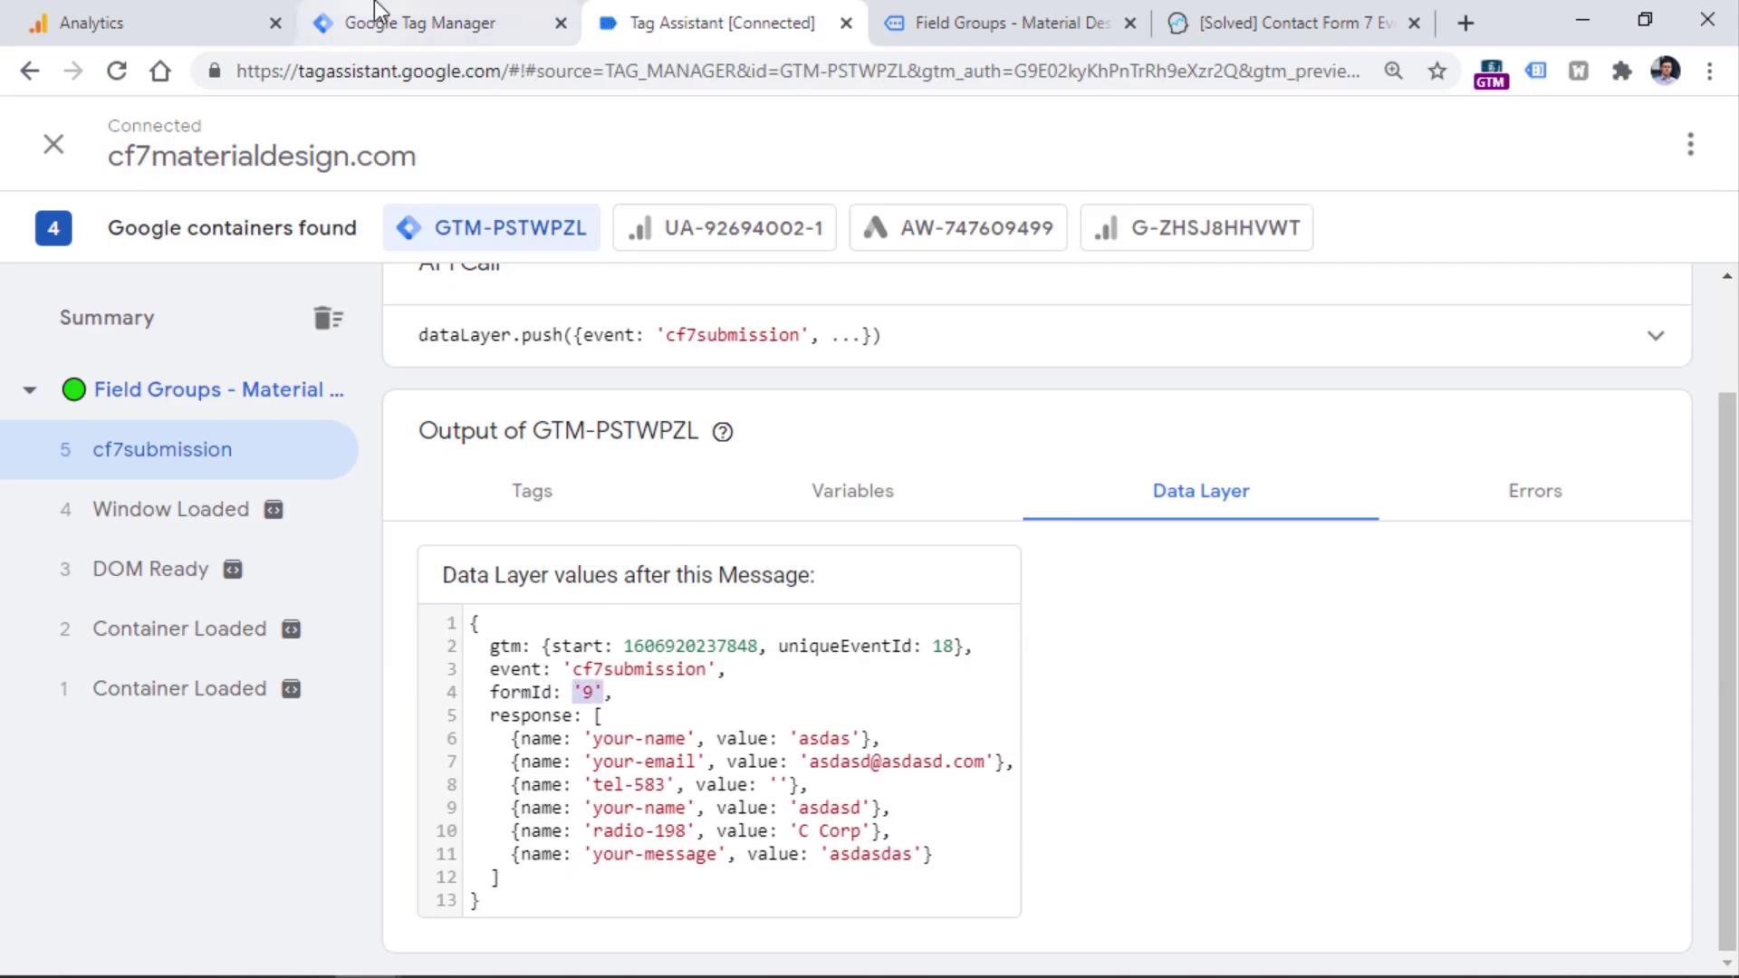
{"action": "left_click", "coordinate": [416, 23]}
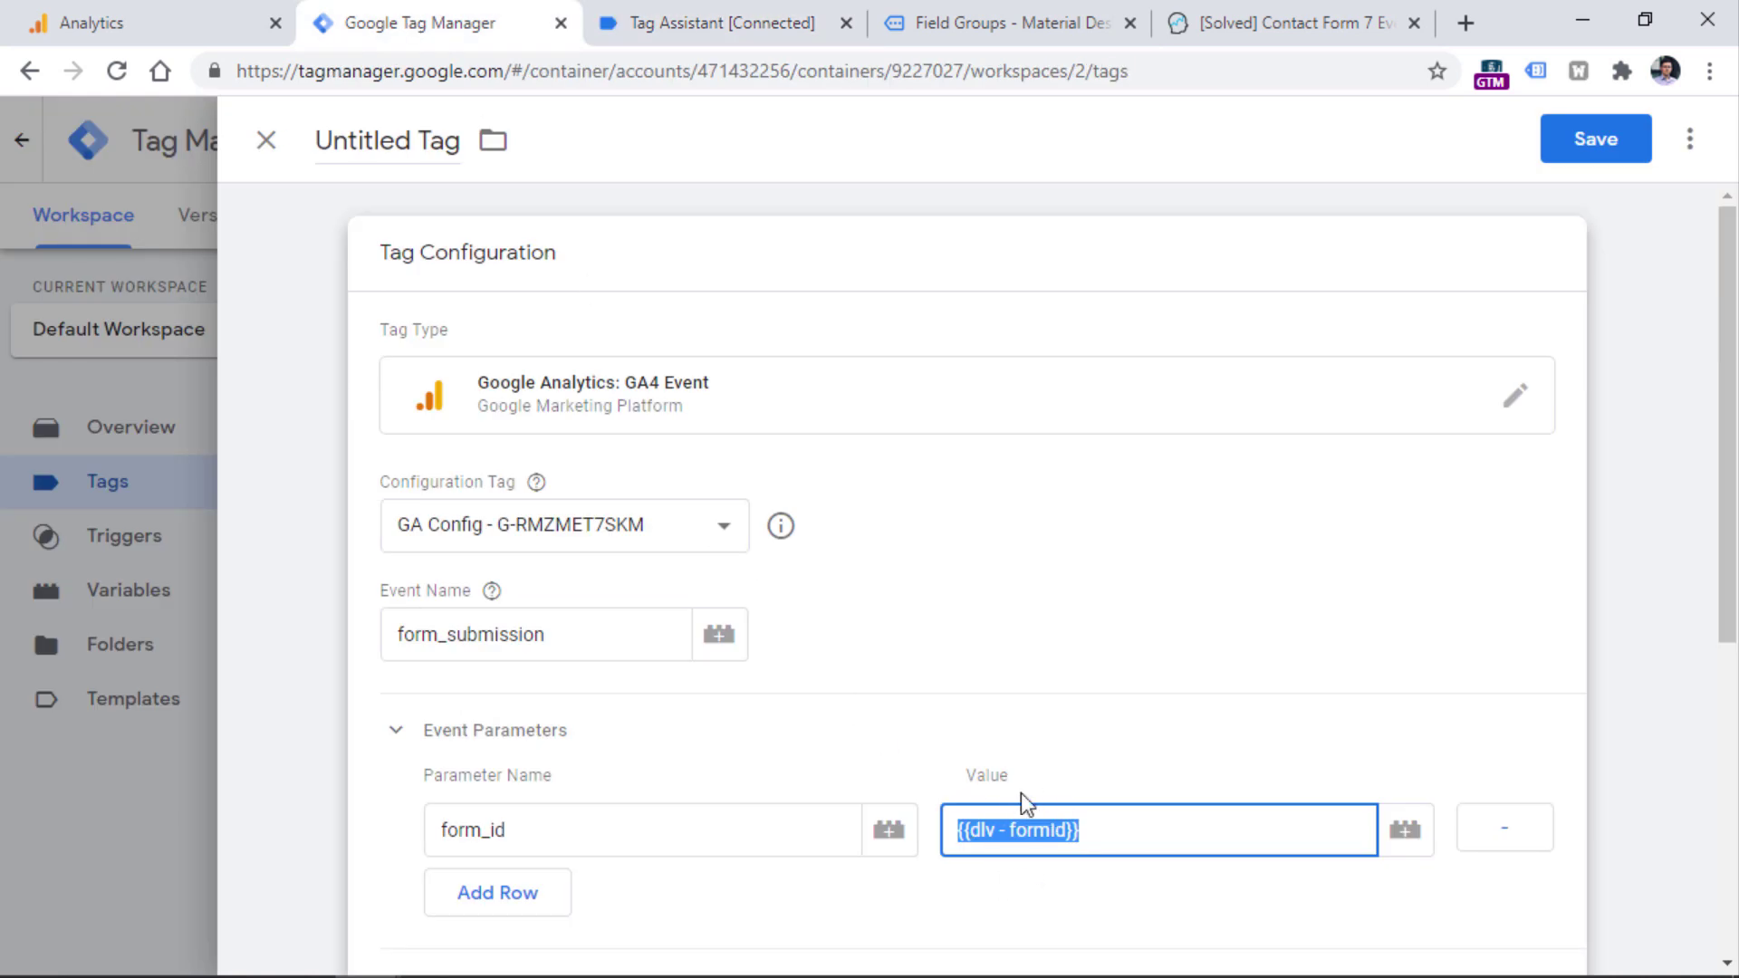
{"action": "left_click", "coordinate": [1030, 821]}
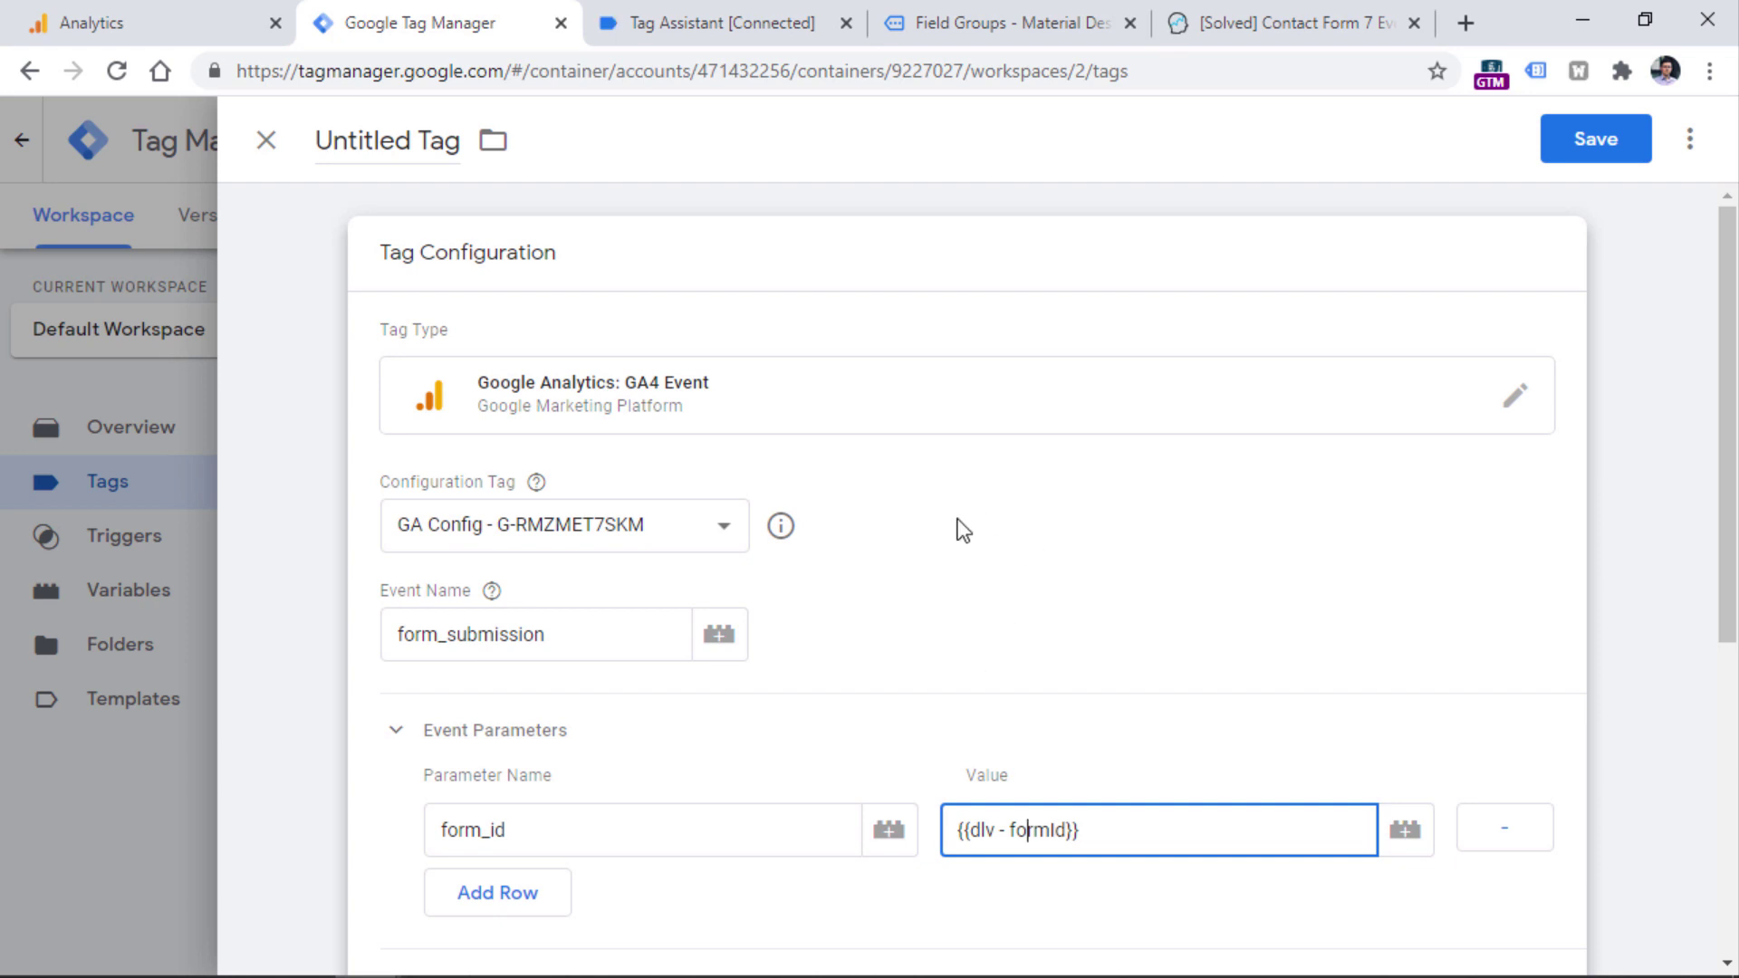
{"action": "scroll", "coordinate": [927, 568], "scroll_direction": "down", "scroll_amount": 5}
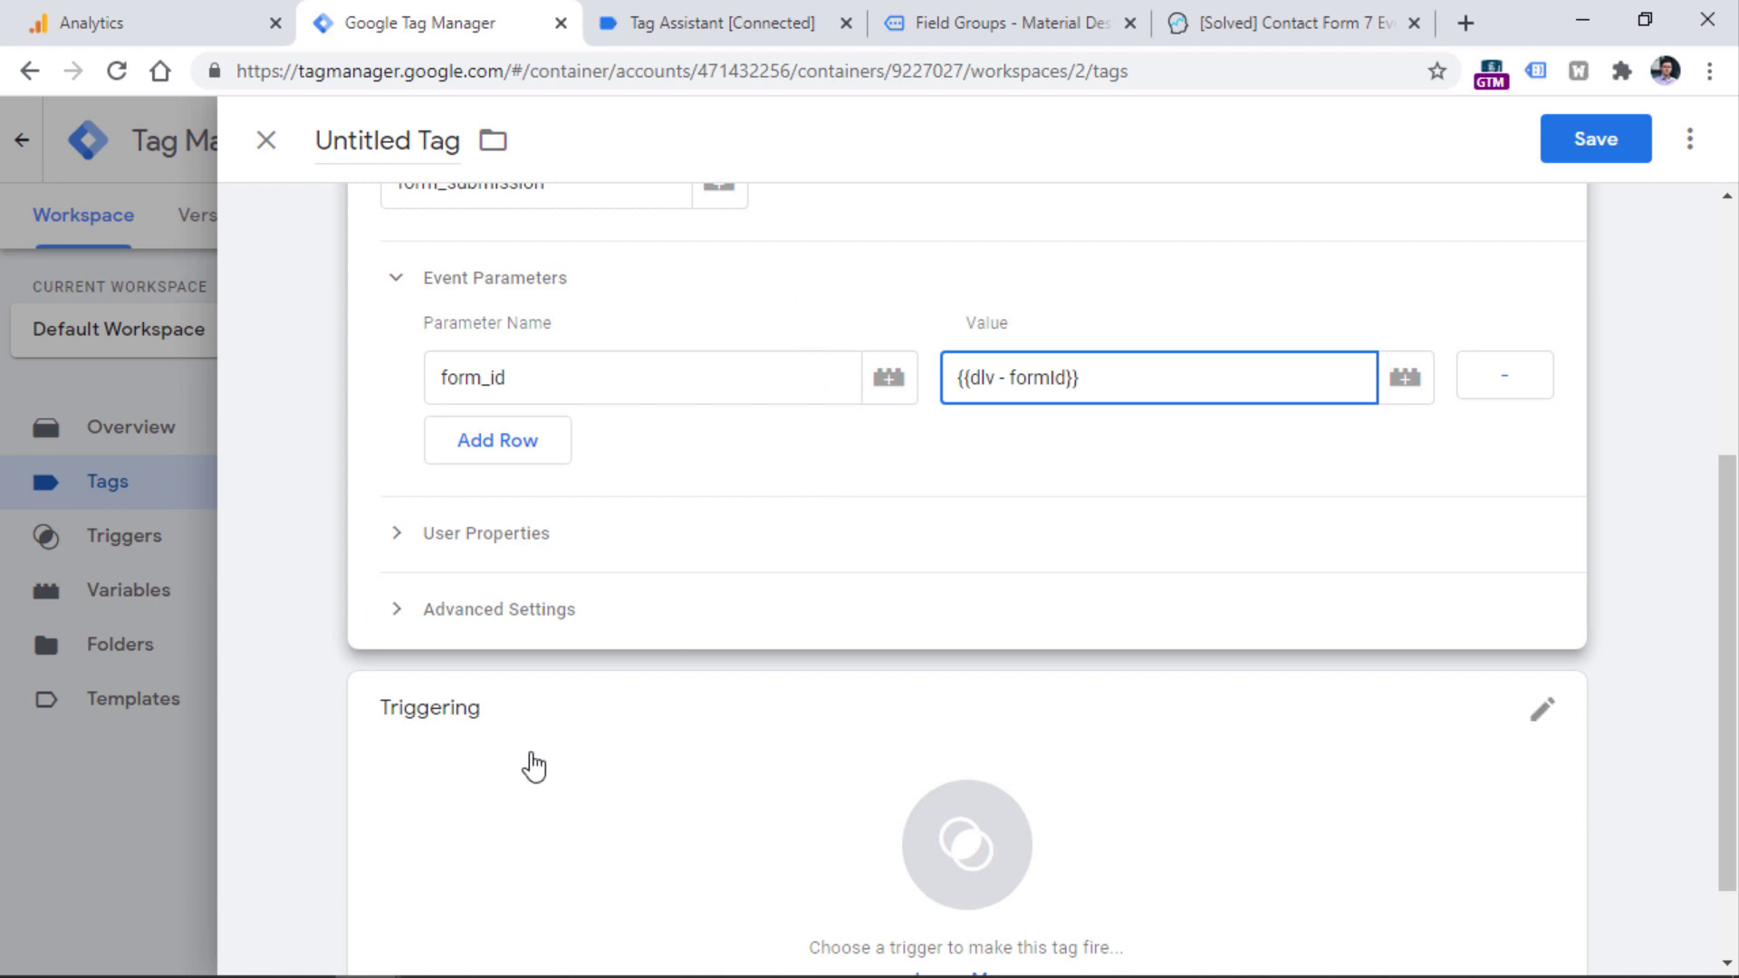
Fire the tag on Custom - cf7submission and save it as 'GA4 Event - form_submission'.
{"action": "left_click", "coordinate": [653, 788]}
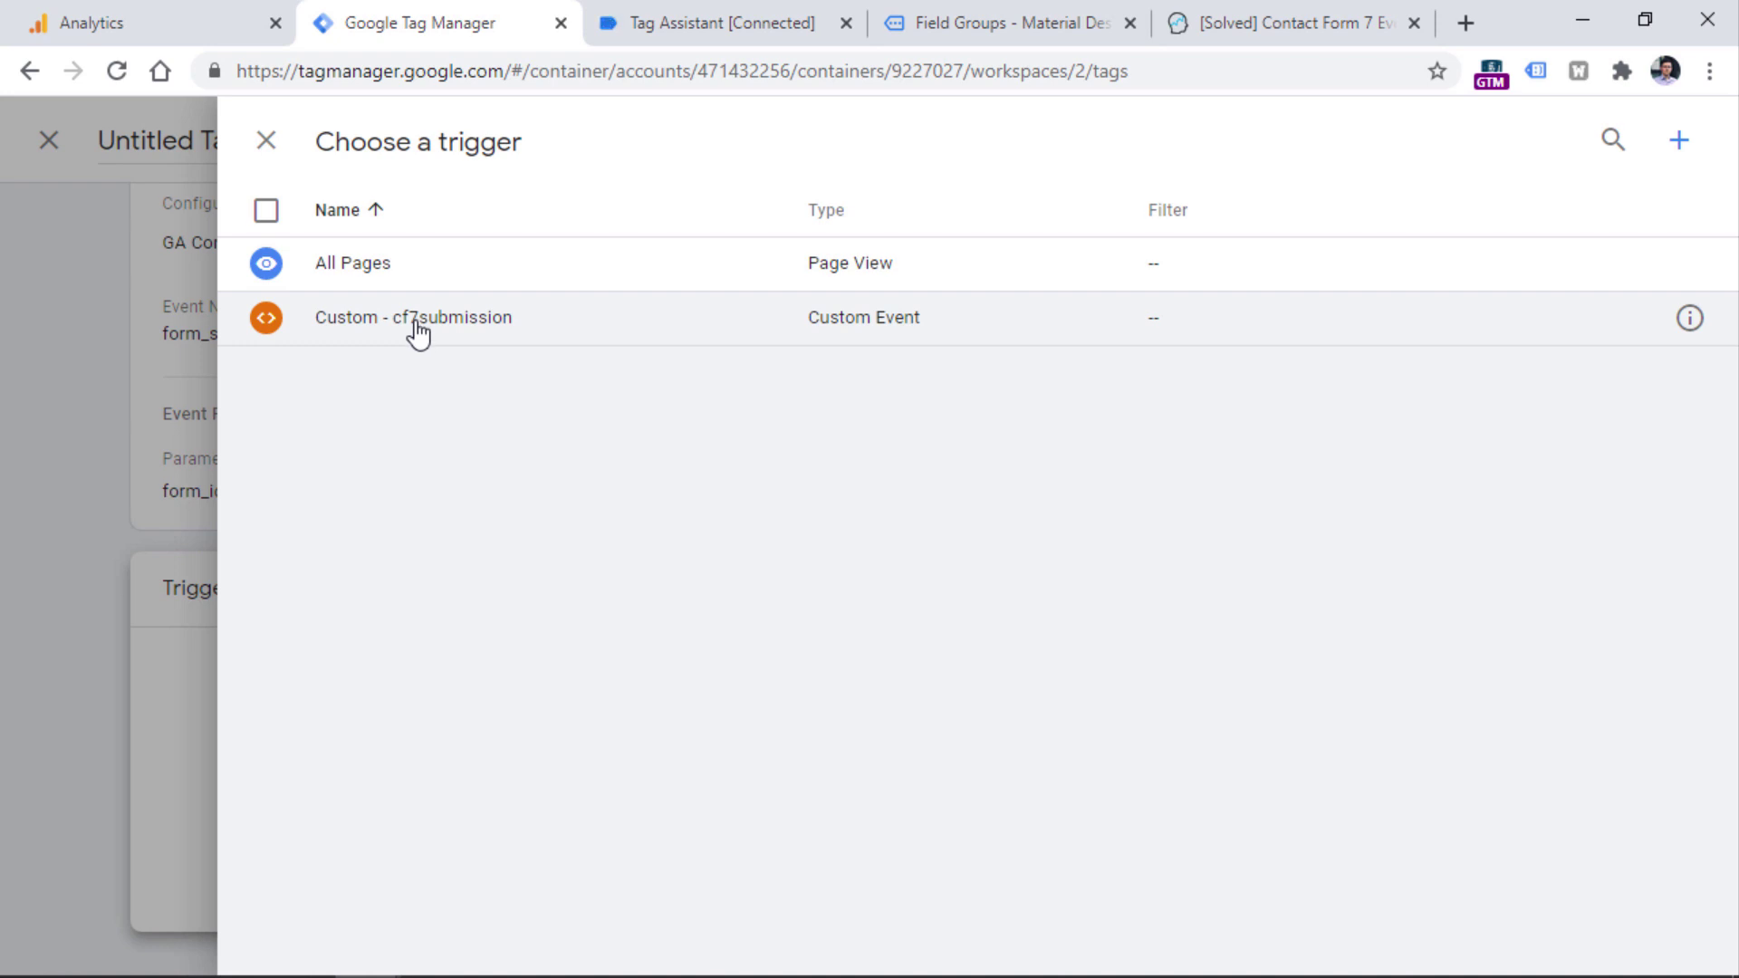
{"action": "left_click", "coordinate": [418, 319]}
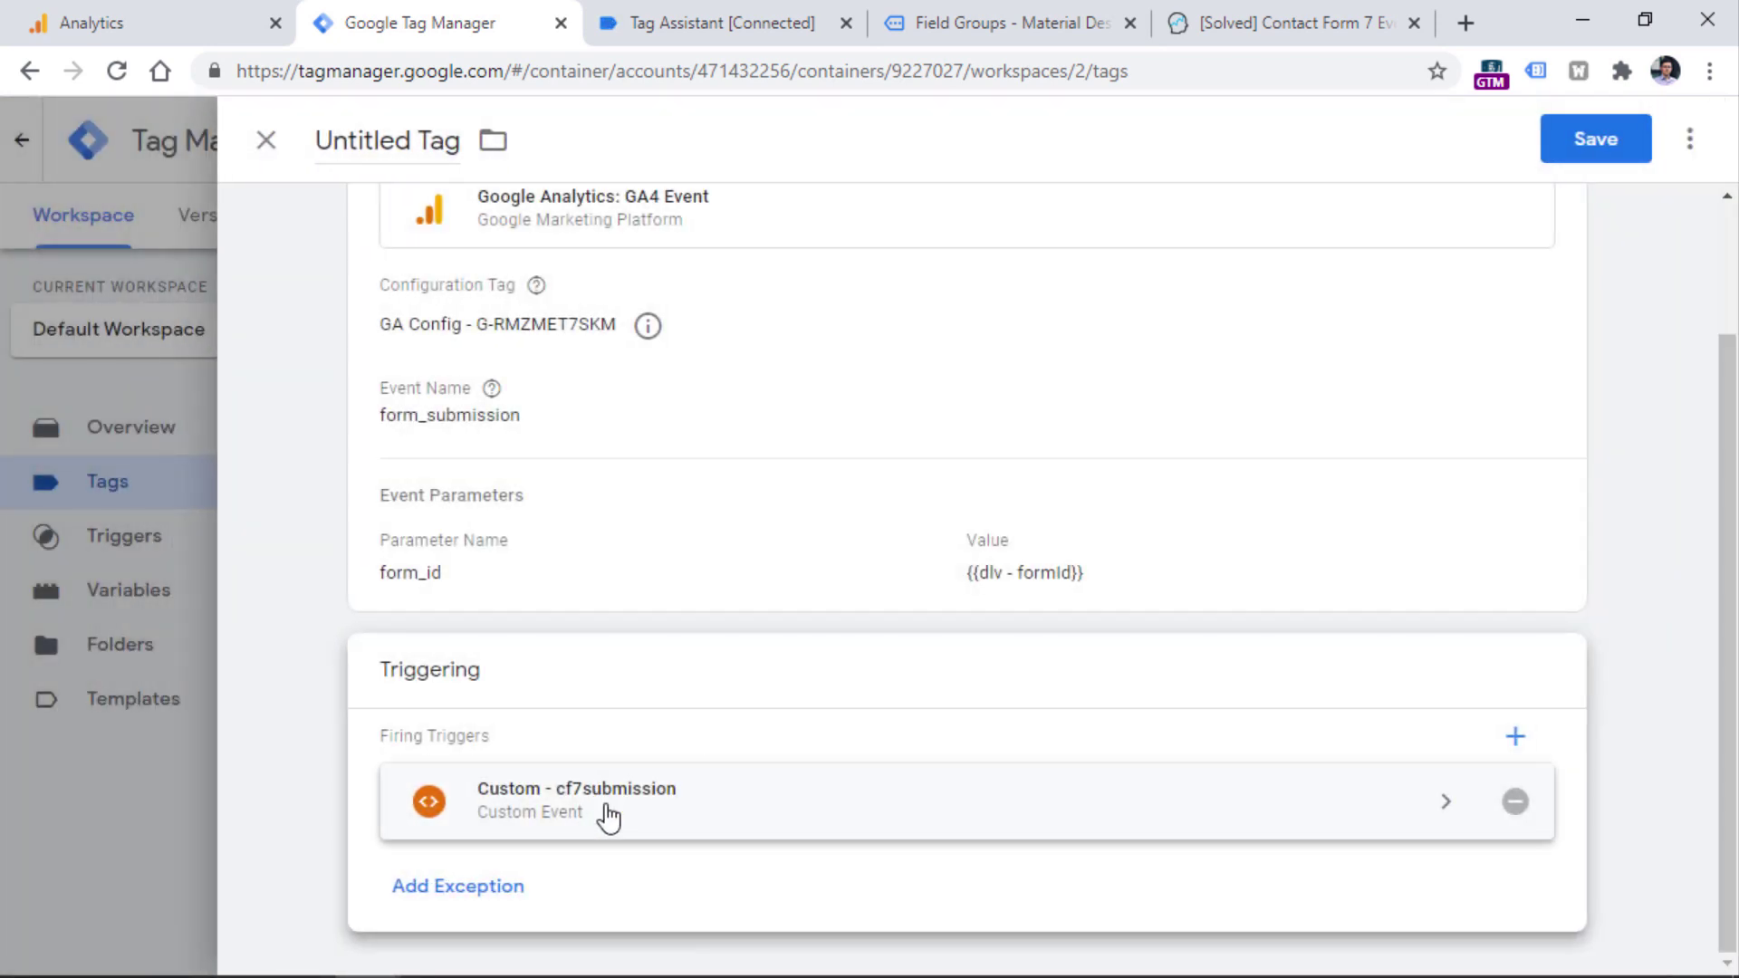
{"action": "scroll", "coordinate": [602, 816], "scroll_direction": "up", "scroll_amount": 2}
{"action": "left_click", "coordinate": [356, 152]}
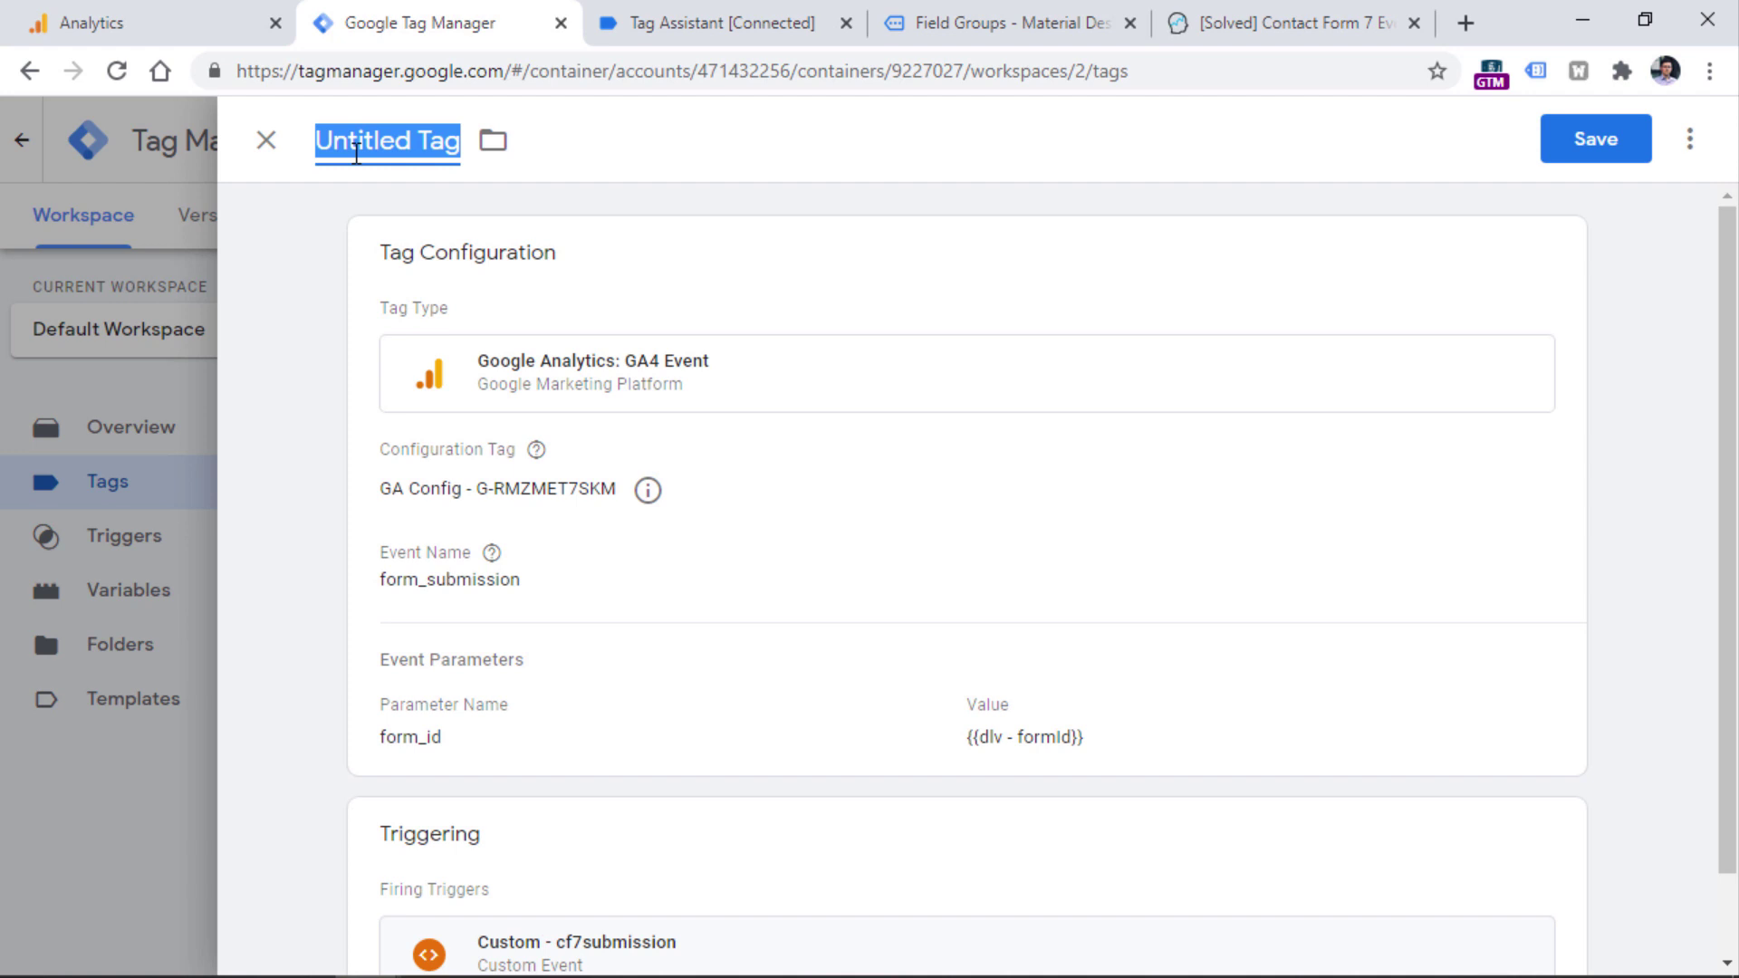
{"action": "type", "text": "GA"}
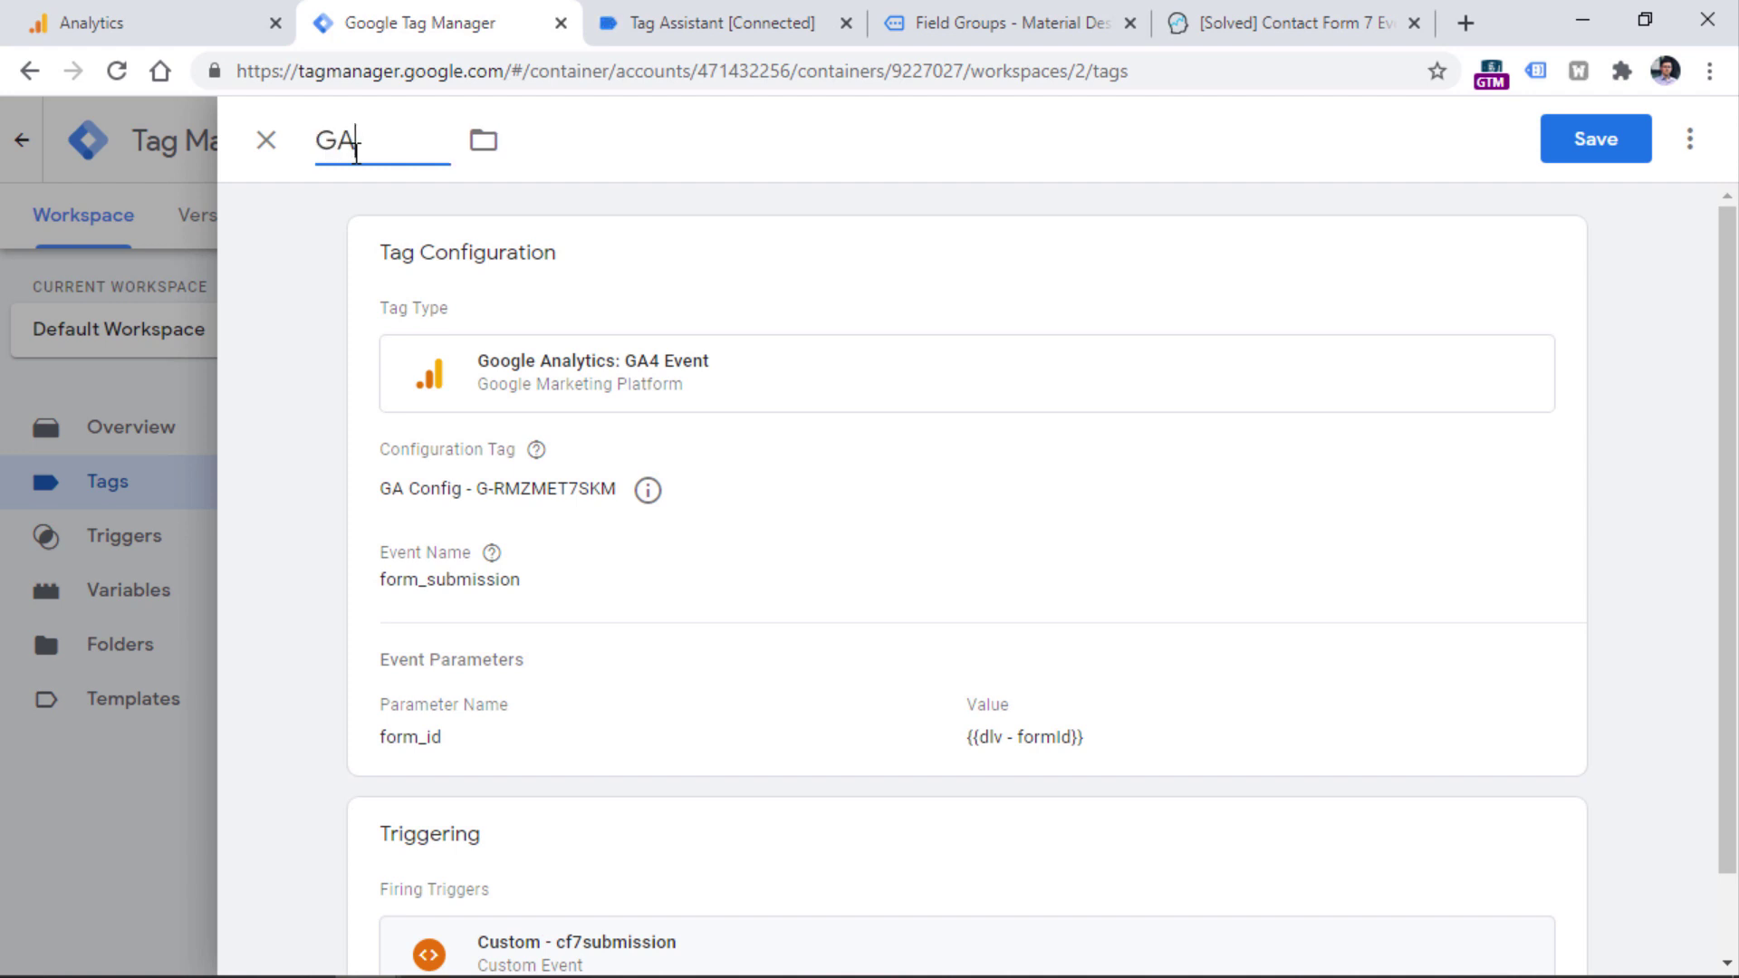
{"action": "type", "text": "4 Event - fo"}
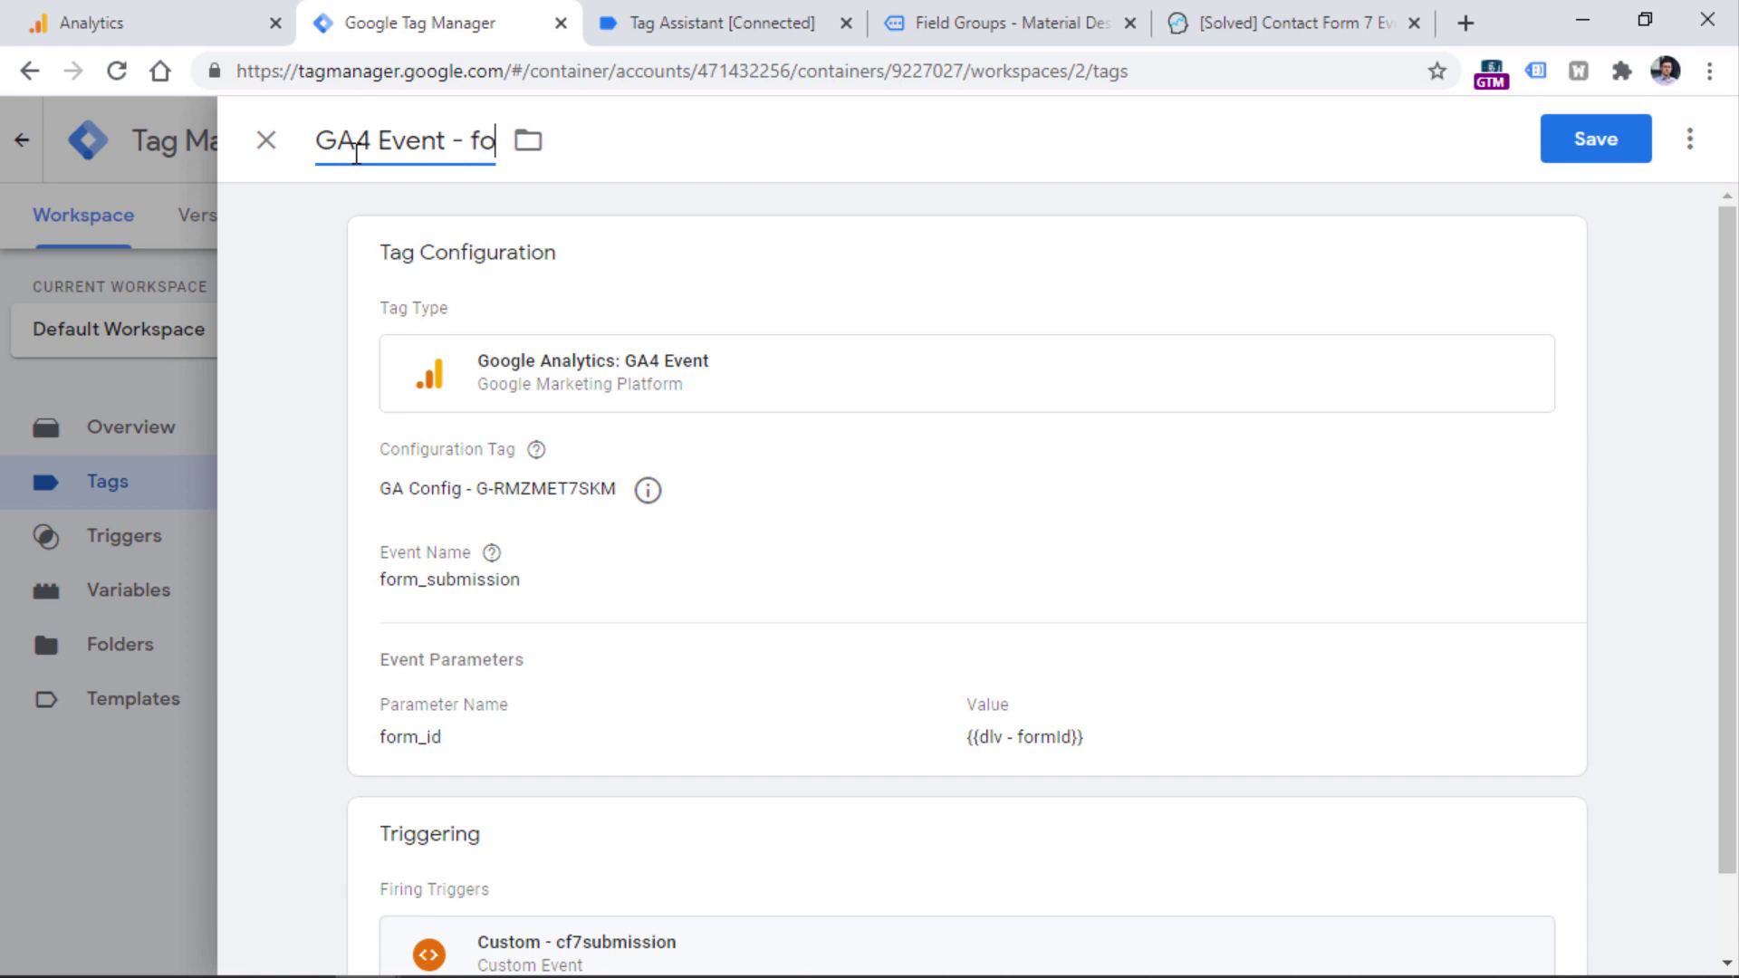
{"action": "type", "text": "rm_submission"}
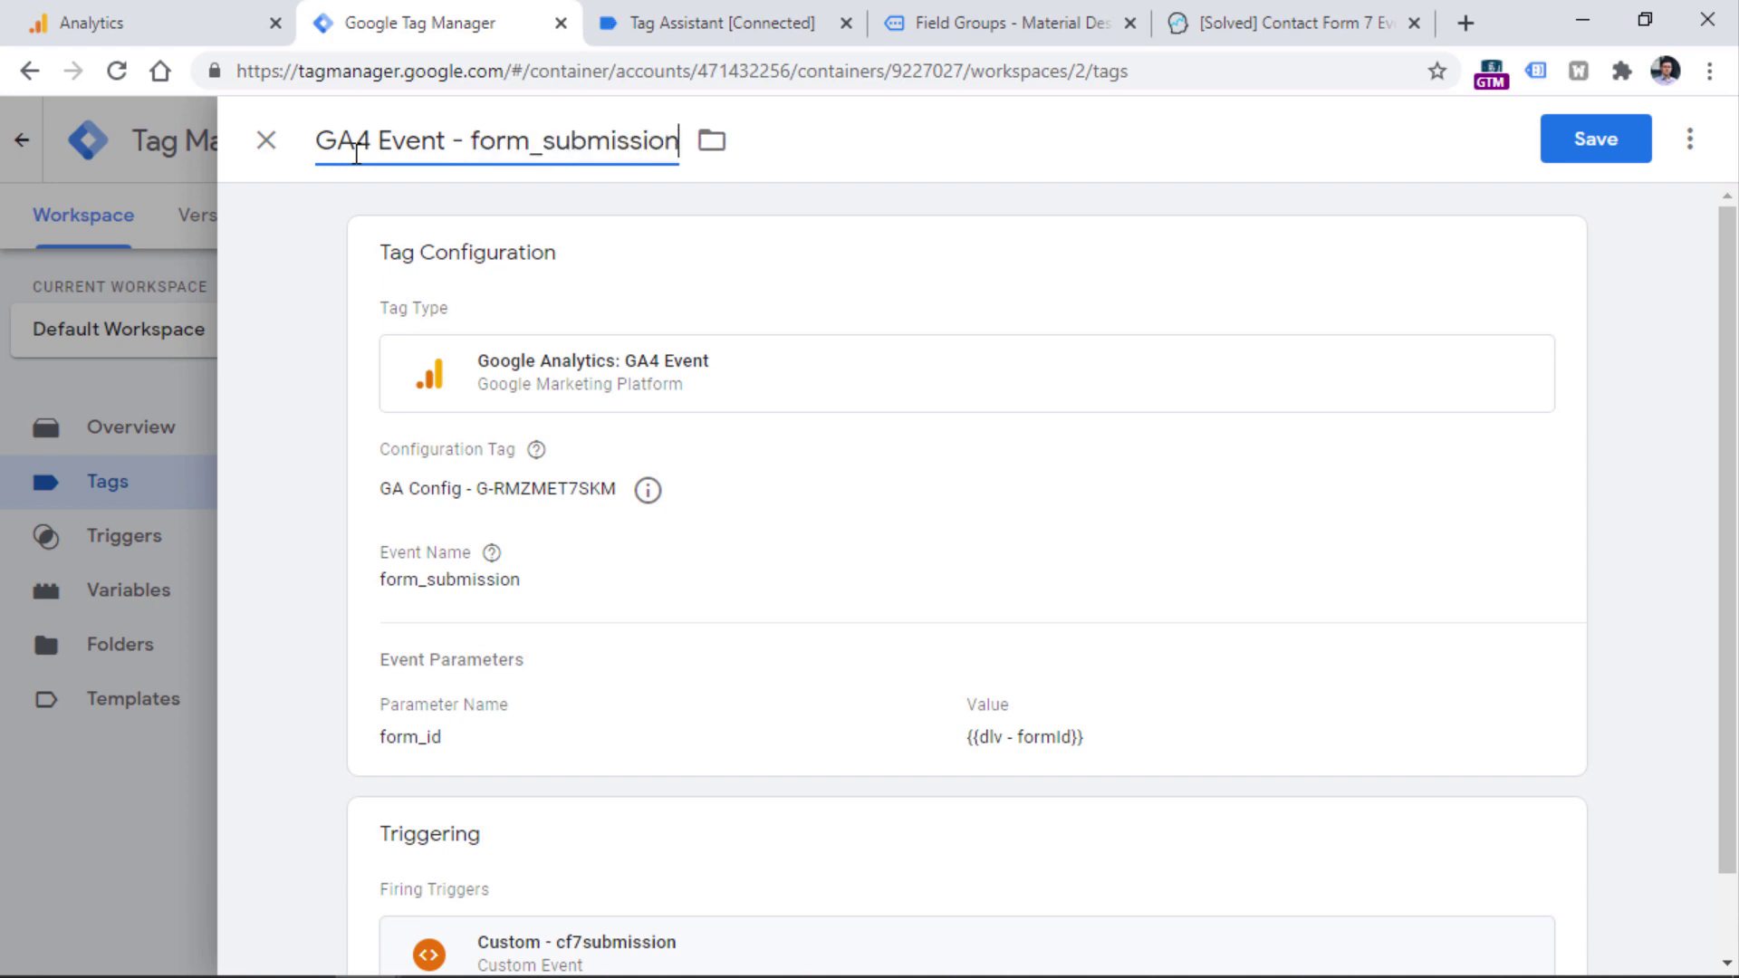
{"action": "left_click", "coordinate": [1559, 145]}
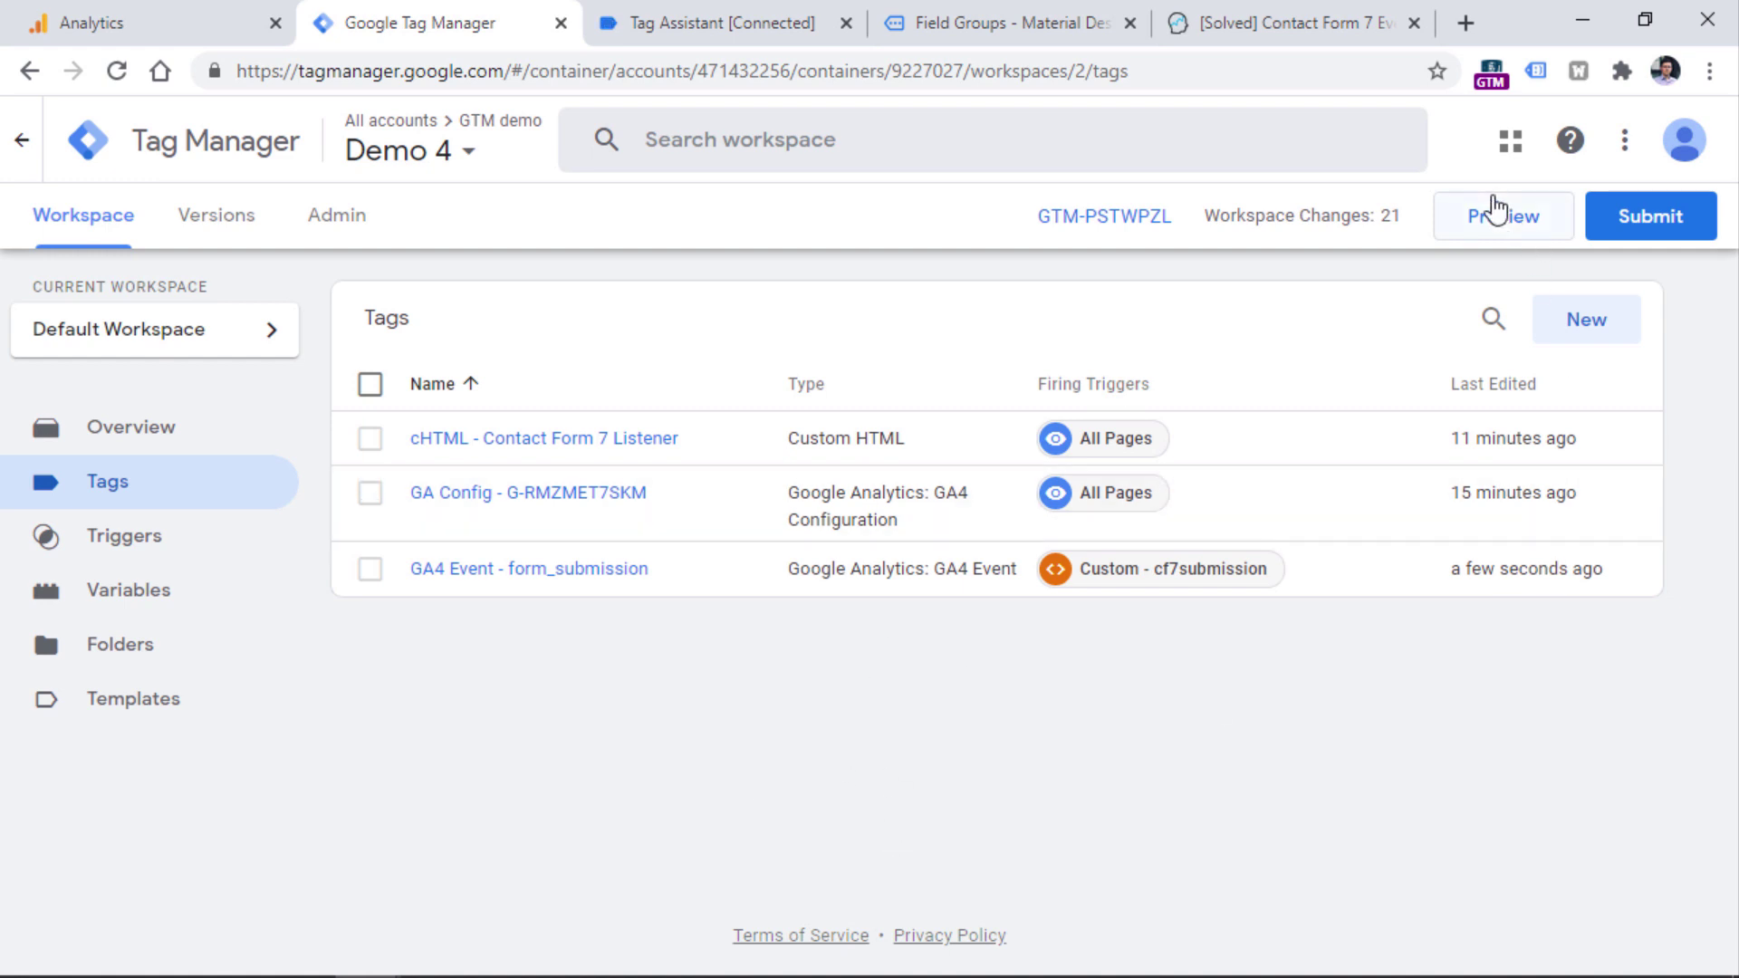
Launch Preview and fill the demo form's name, email and message fields with test text.
{"action": "left_click", "coordinate": [1508, 229]}
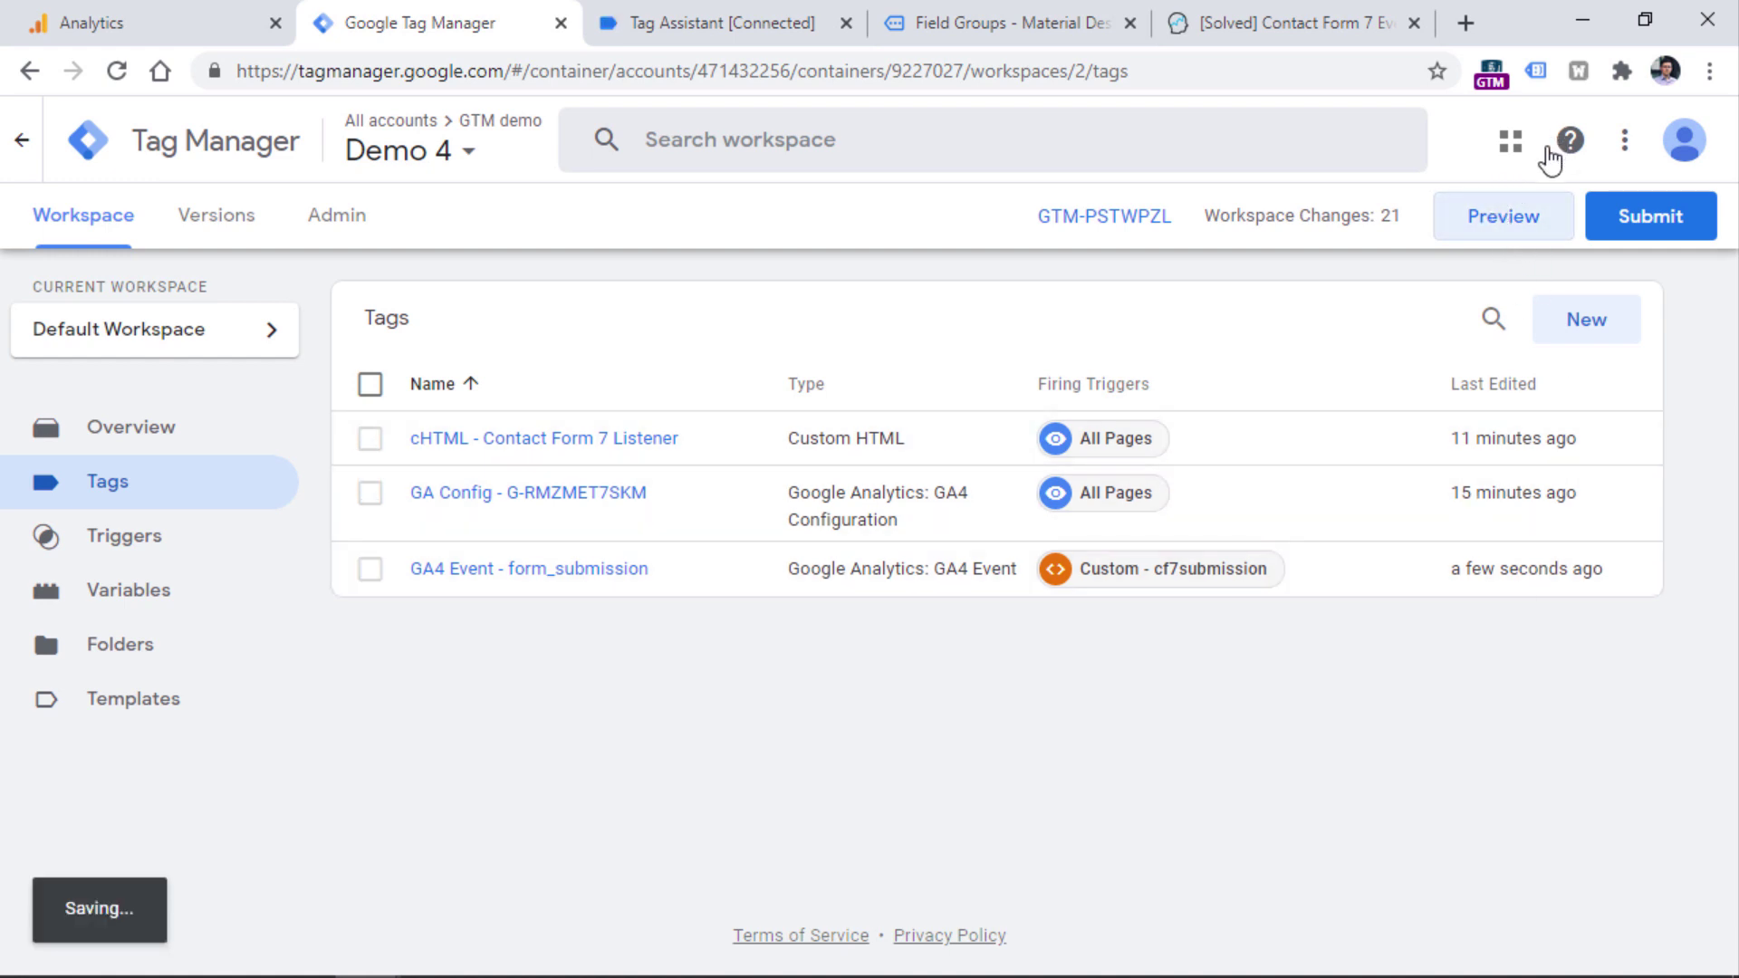
{"action": "left_click", "coordinate": [1522, 217]}
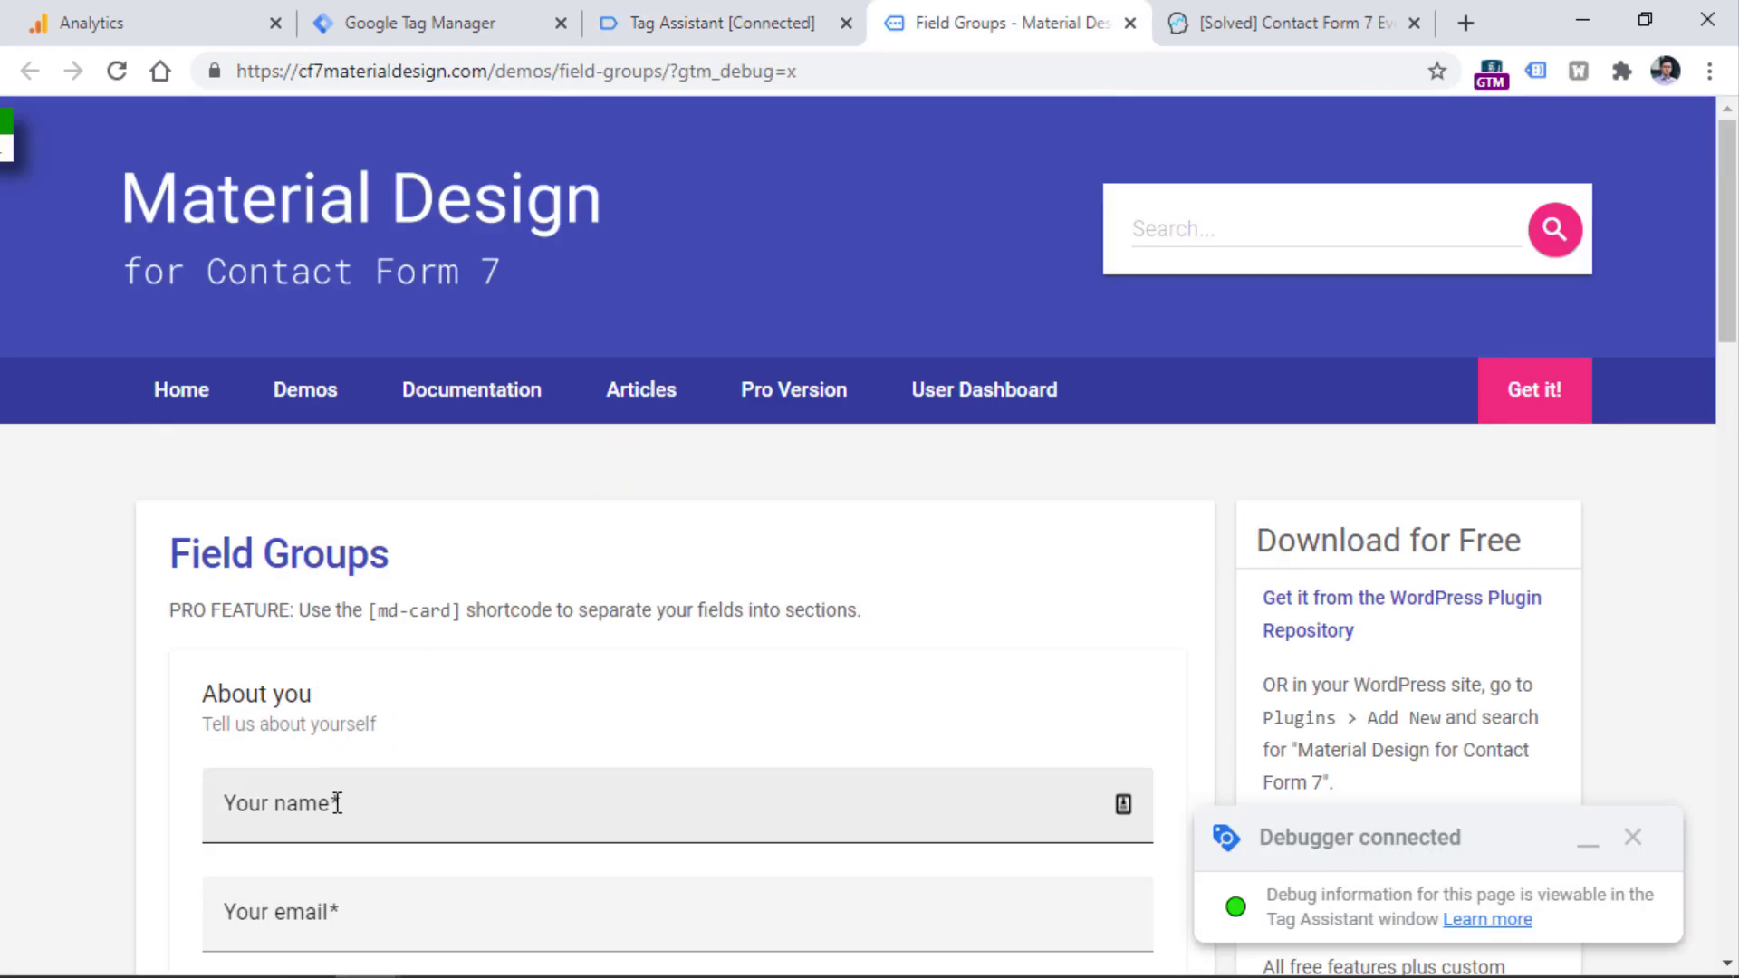
{"action": "left_click", "coordinate": [336, 802]}
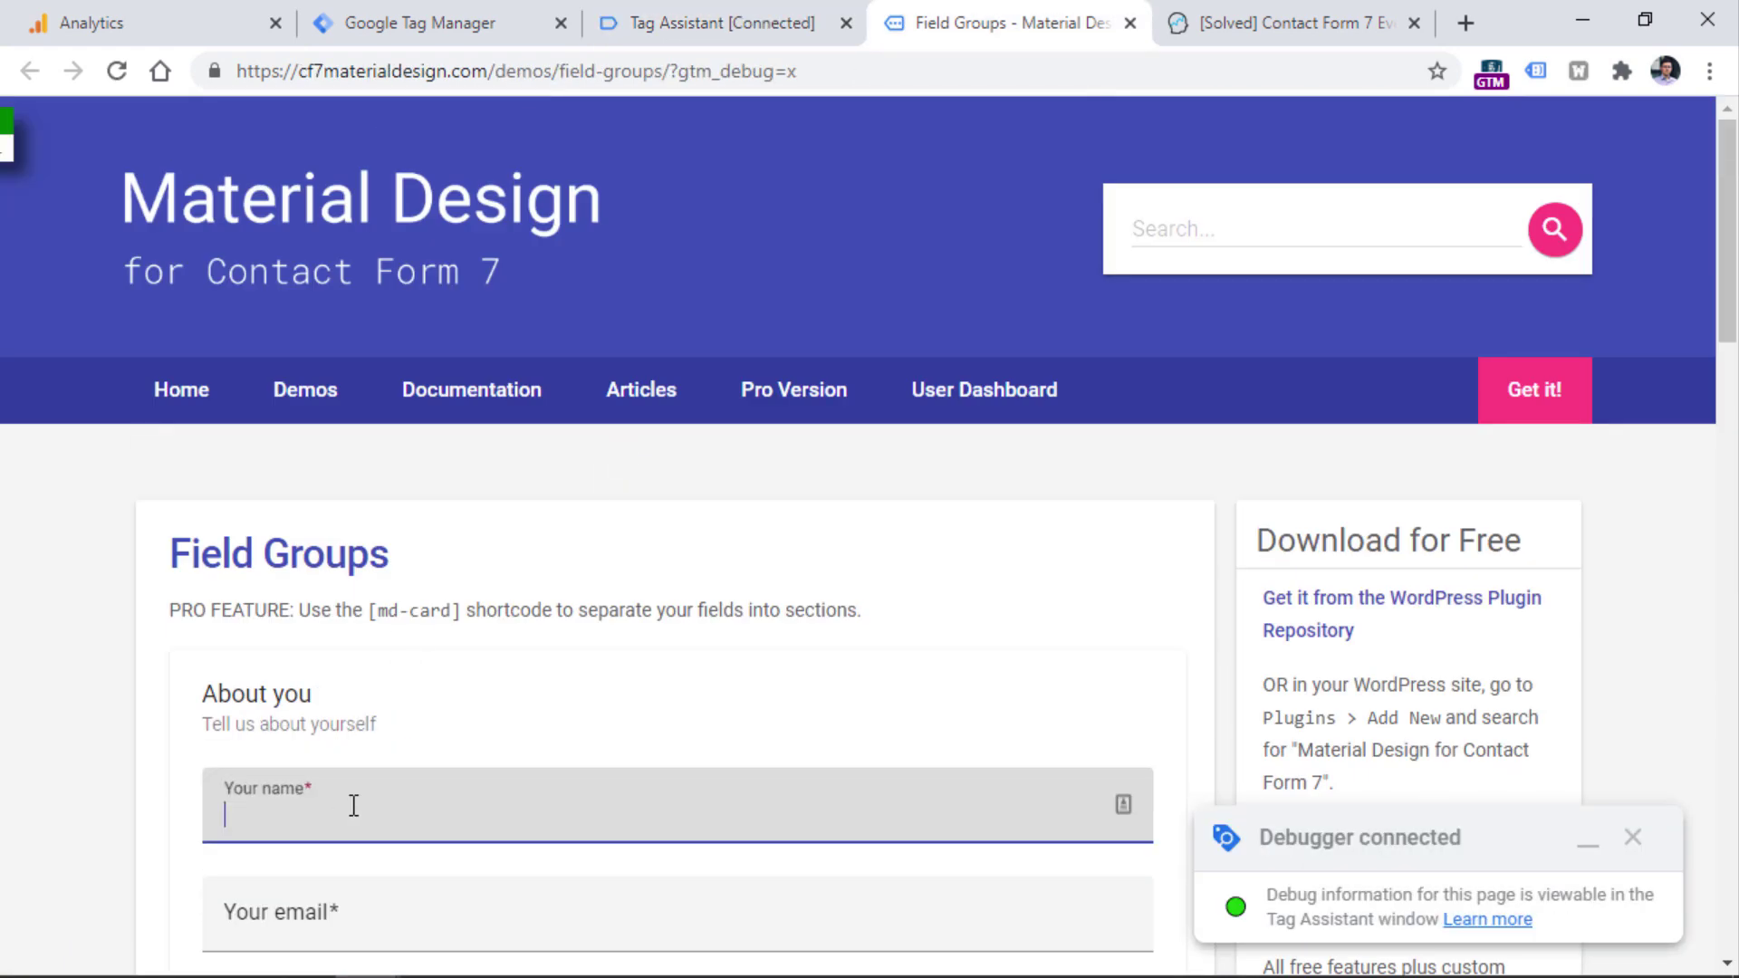
{"action": "type", "text": "asdasd"}
{"action": "scroll", "coordinate": [389, 694], "scroll_direction": "down", "scroll_amount": 5}
{"action": "left_click", "coordinate": [369, 465]}
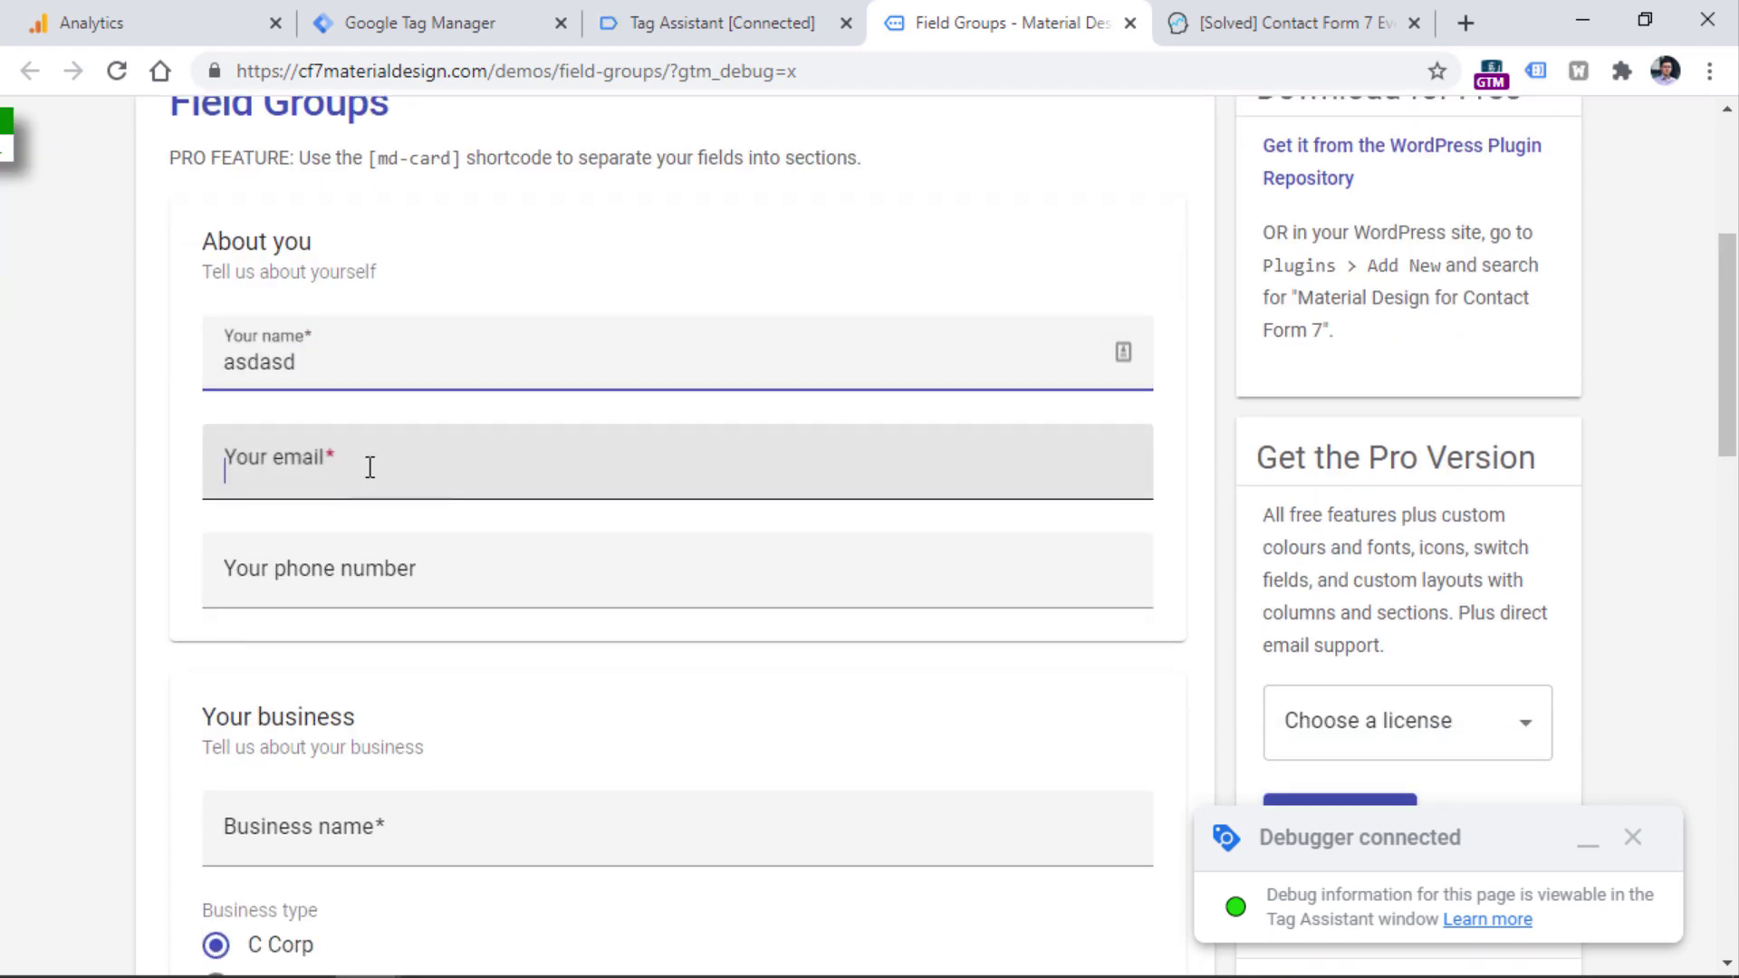
{"action": "type", "text": "asdasd"}
{"action": "scroll", "coordinate": [362, 480], "scroll_direction": "down", "scroll_amount": 10}
{"action": "left_click", "coordinate": [318, 492]}
{"action": "type", "text": "asdadasd"}
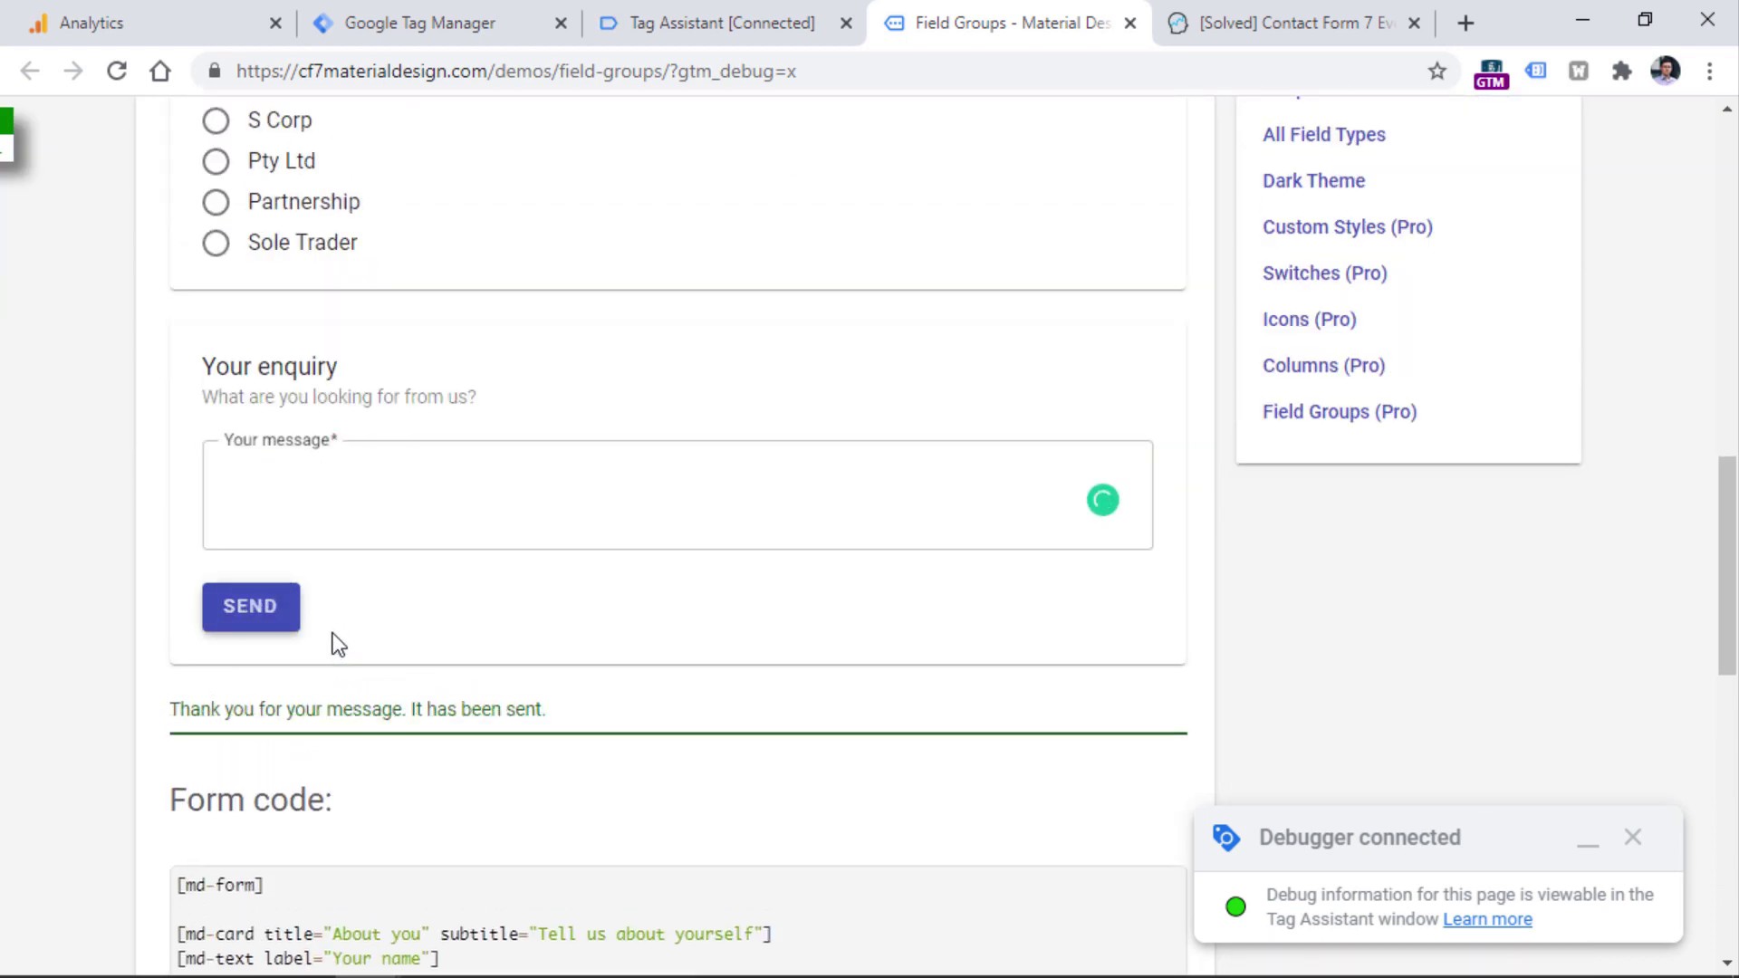
{"action": "left_click", "coordinate": [711, 18]}
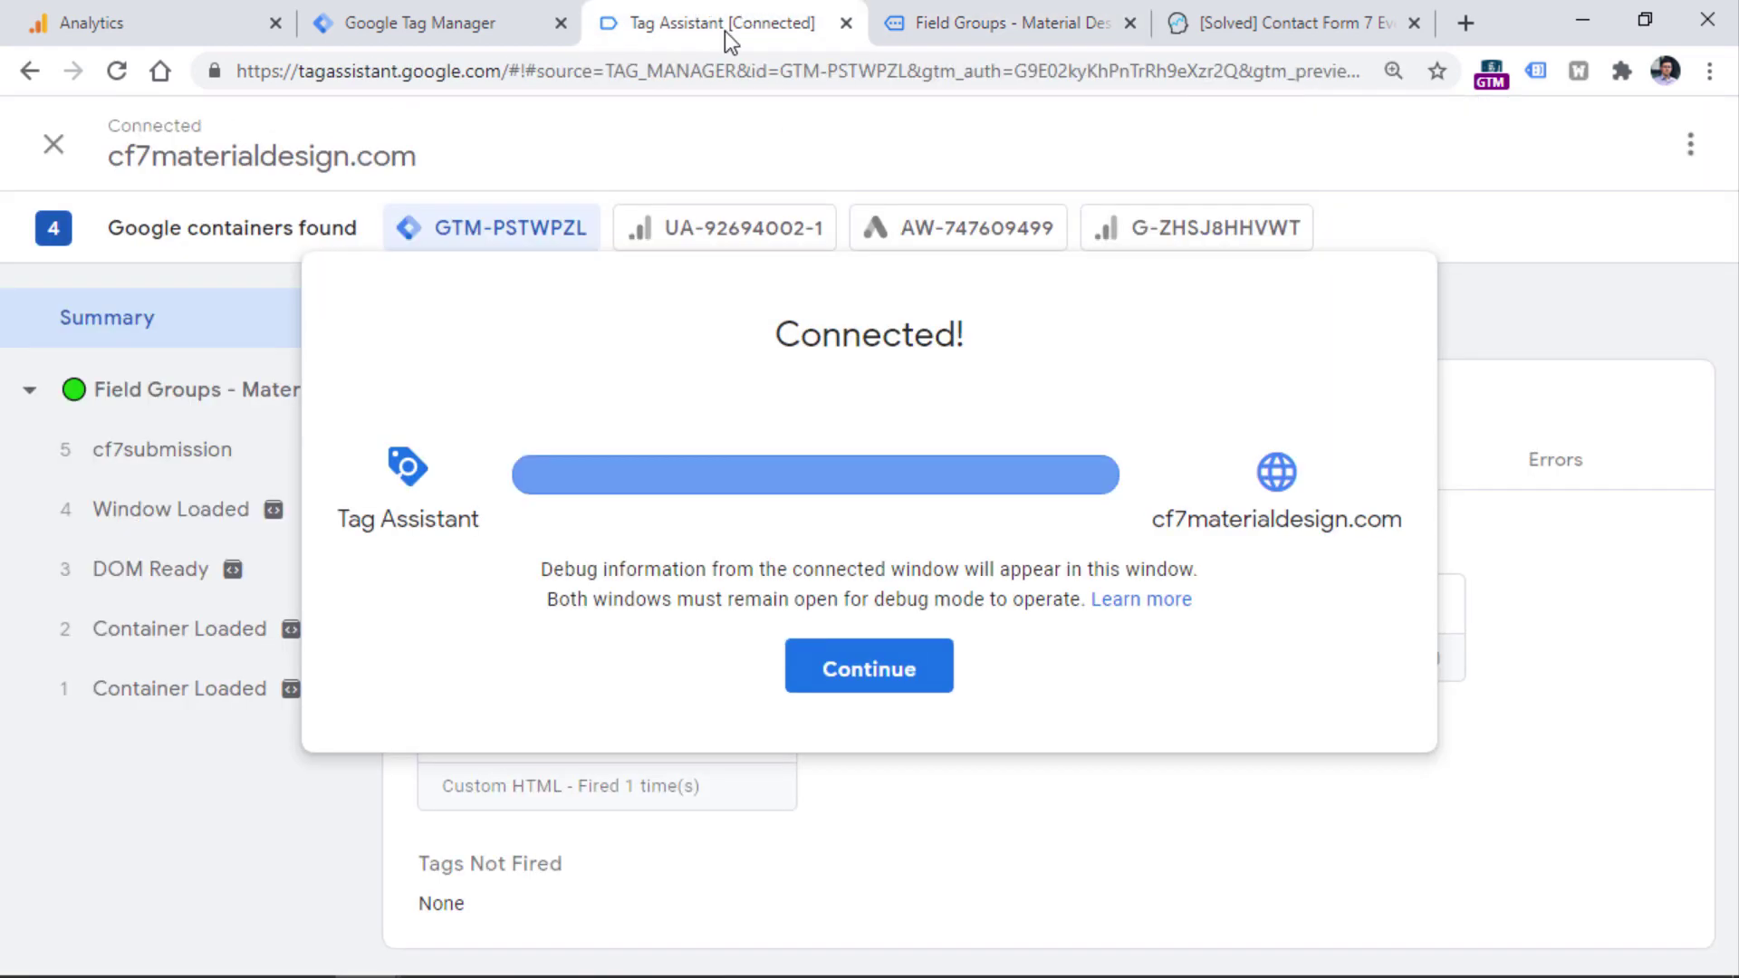
Open the cf7submission event's GA4 Event - form_submission tag and confirm form_id shows 9.
{"action": "left_click", "coordinate": [863, 675]}
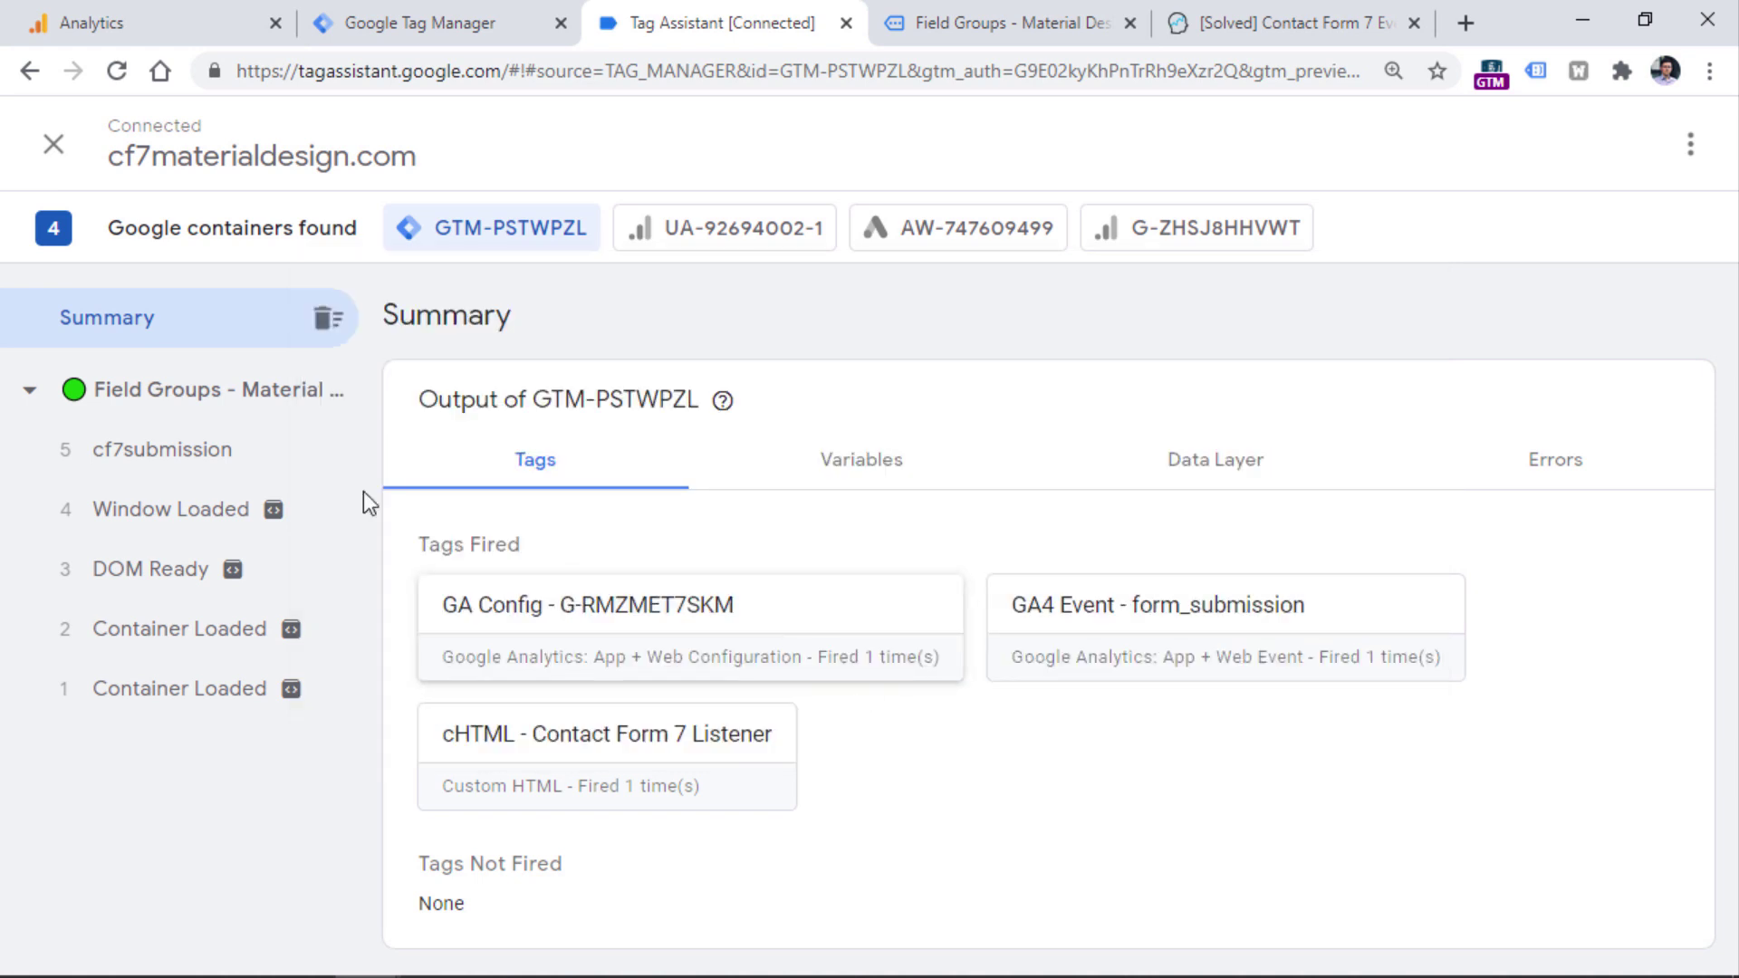
{"action": "left_click", "coordinate": [182, 466]}
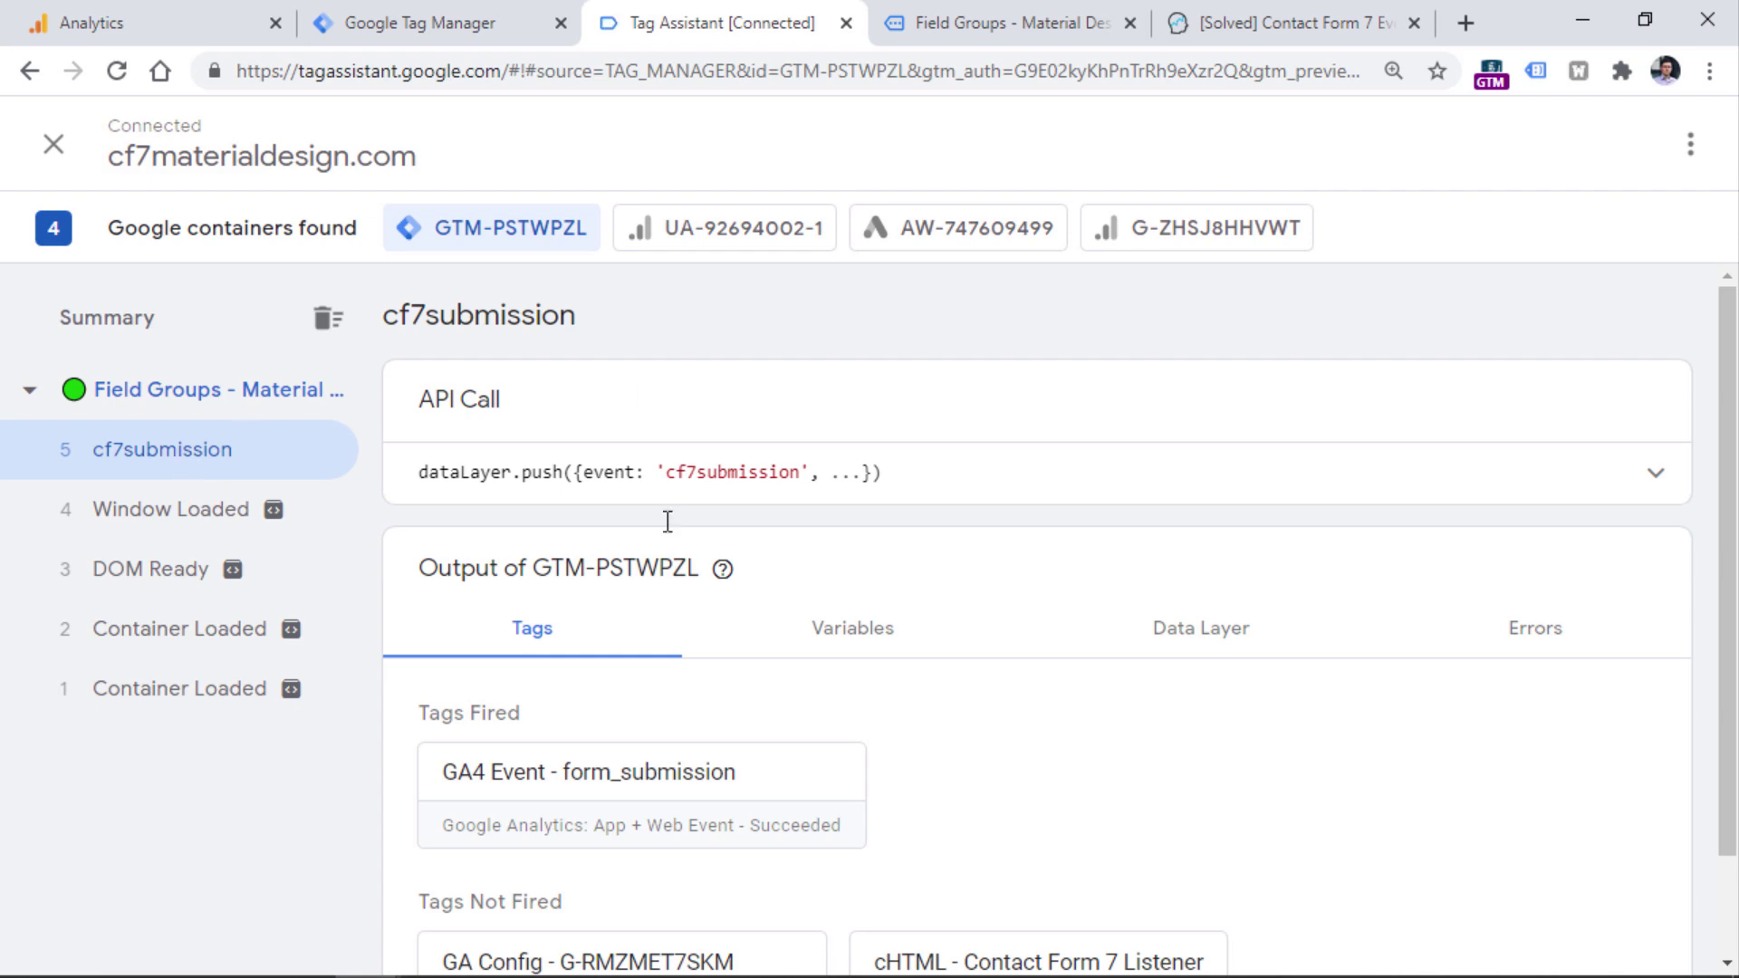
{"action": "left_click", "coordinate": [652, 798]}
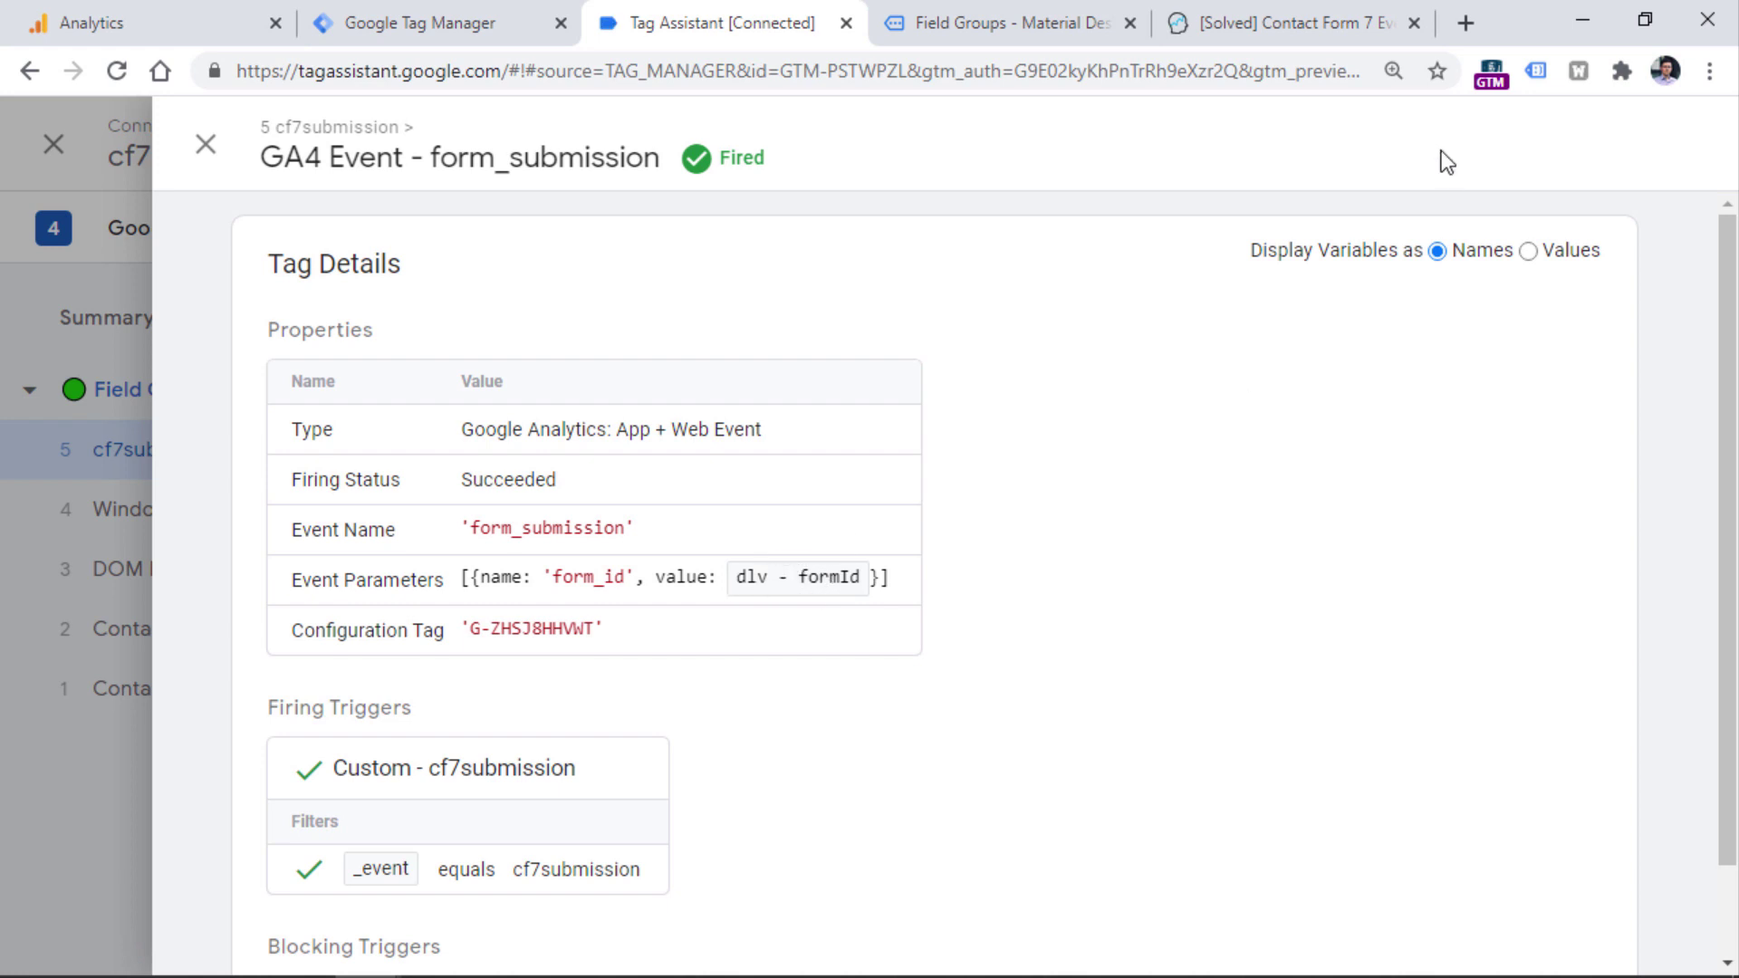
{"action": "left_click", "coordinate": [1528, 252]}
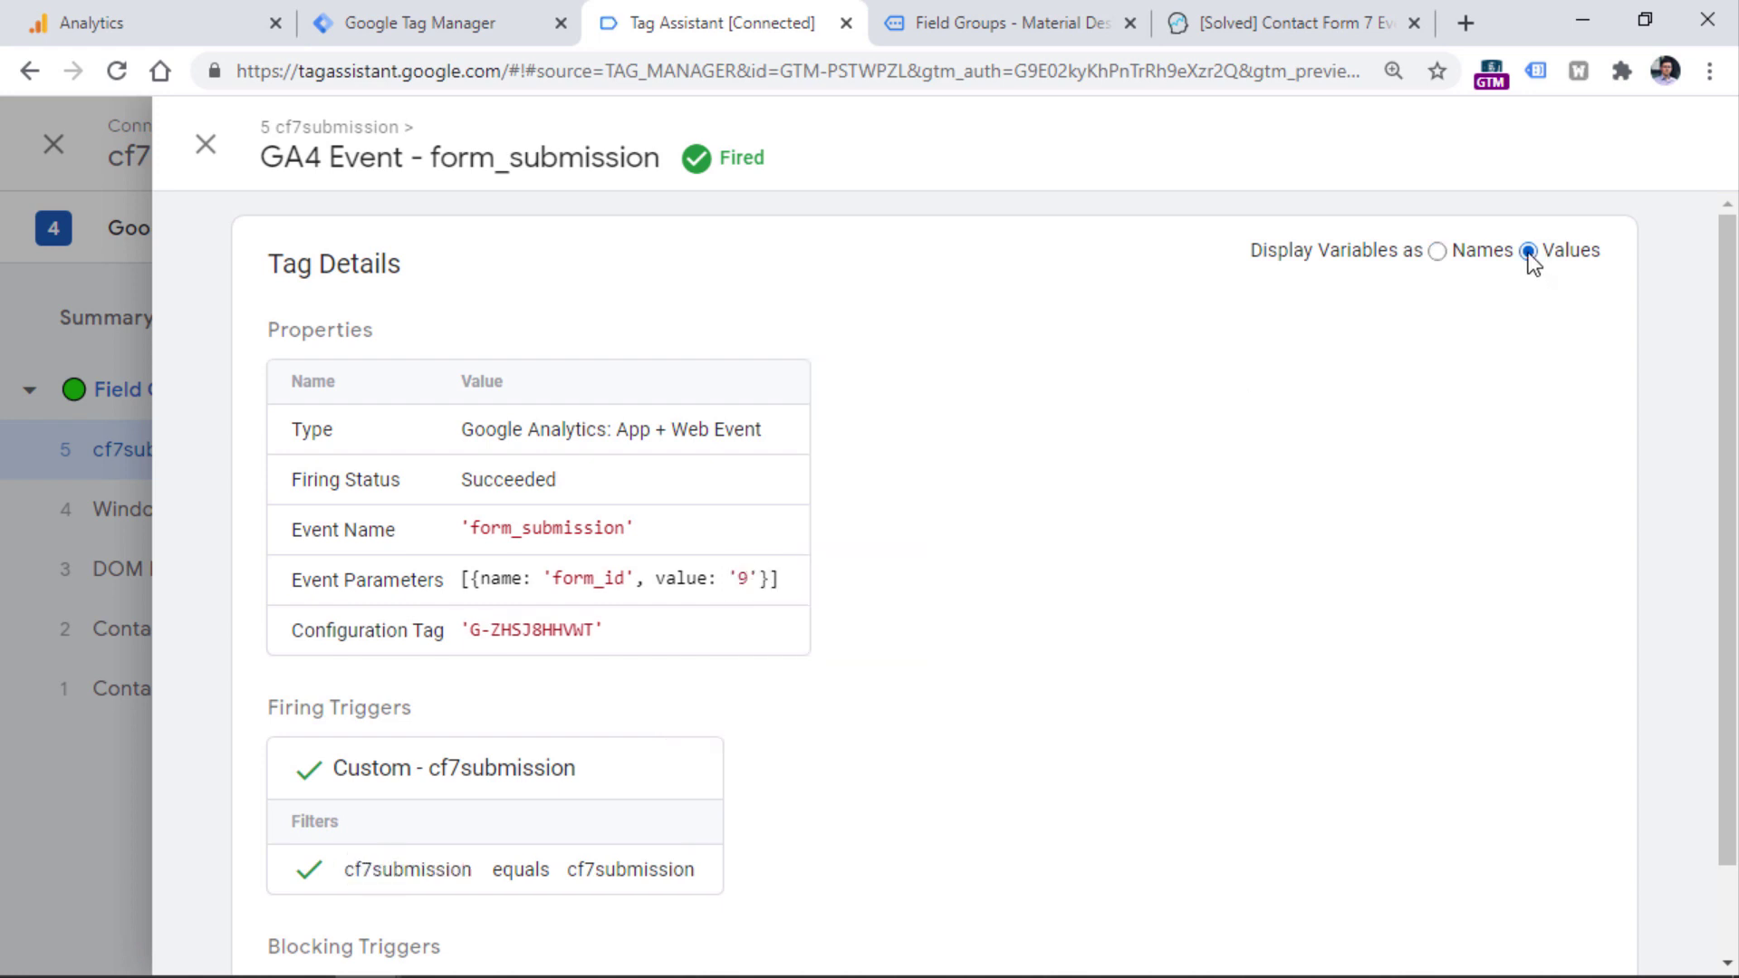
{"action": "double_click", "coordinate": [740, 577]}
{"action": "left_click", "coordinate": [207, 146]}
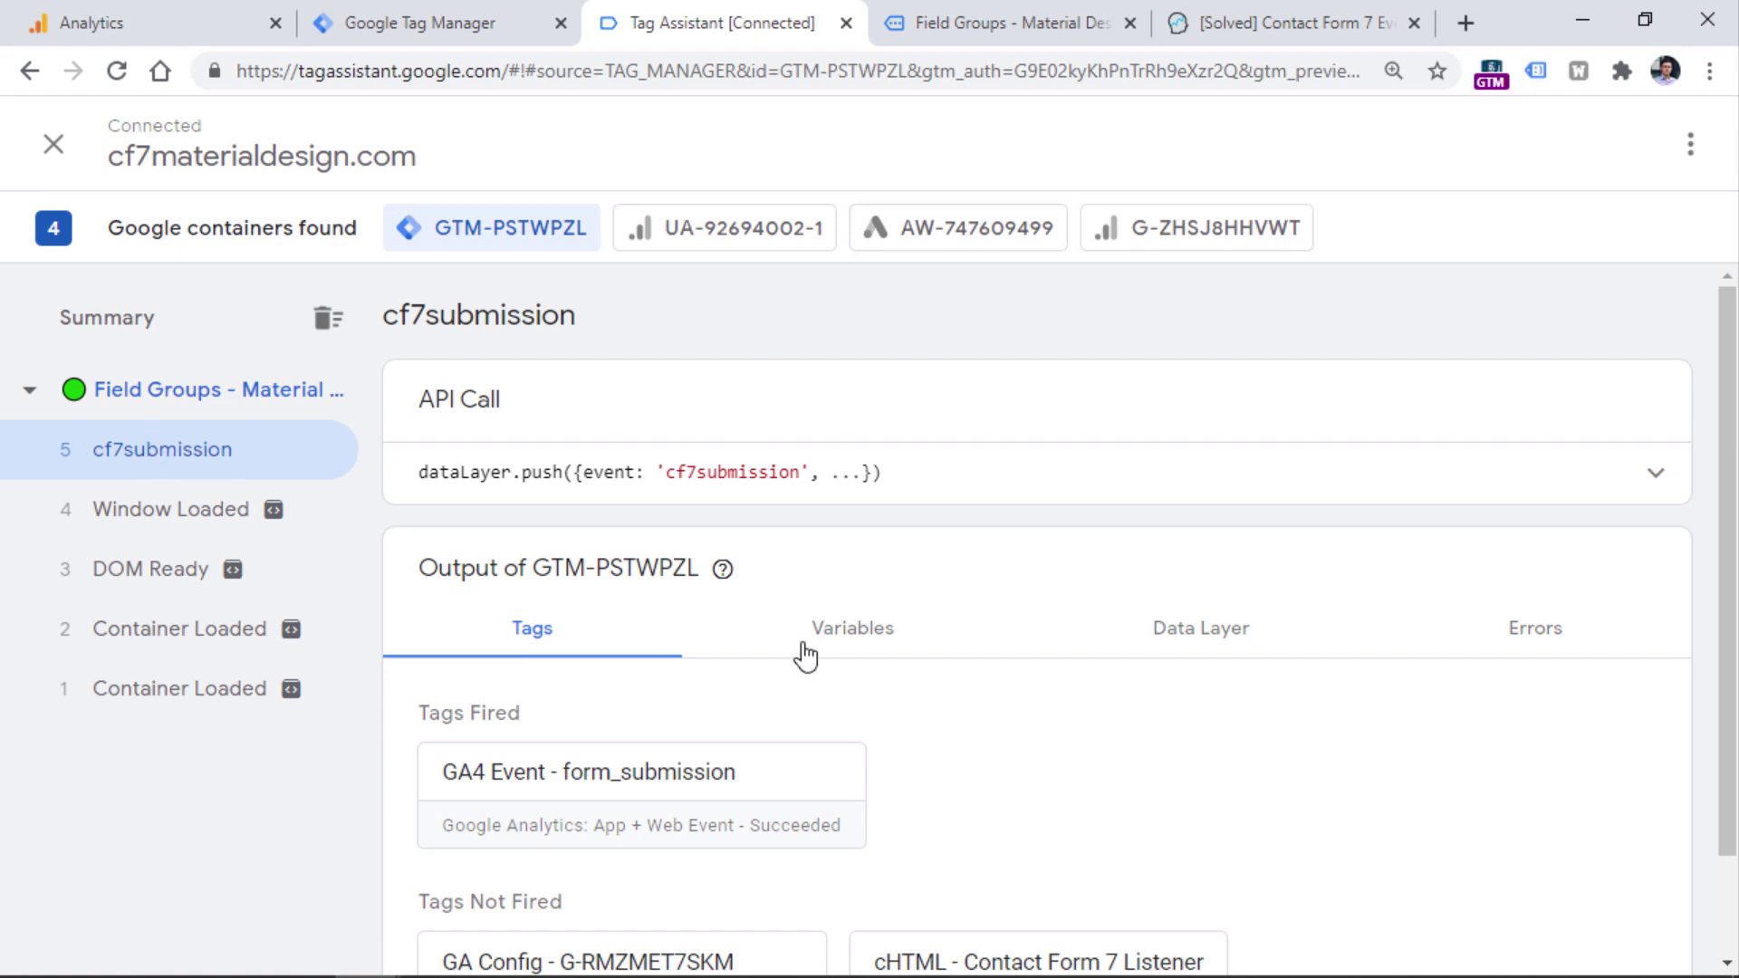
{"action": "left_click", "coordinate": [856, 635]}
{"action": "left_click_drag", "start_coordinate": [1723, 410], "coordinate": [1686, 680]}
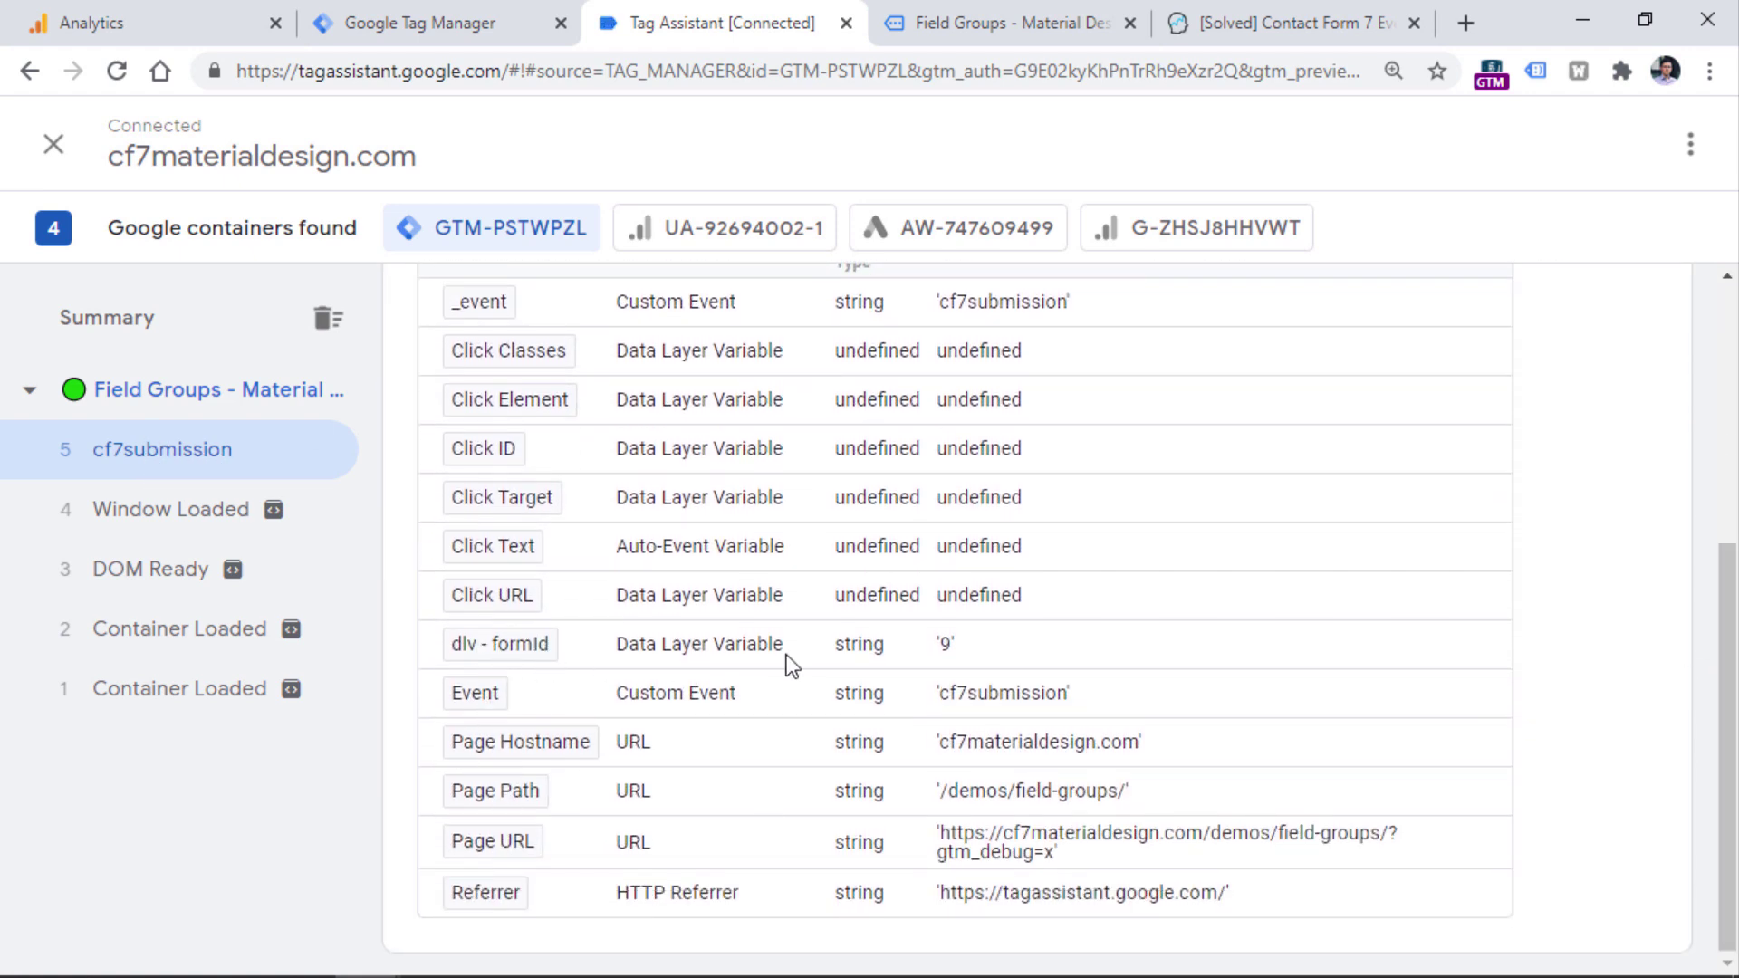
{"action": "left_click_drag", "start_coordinate": [966, 644], "coordinate": [933, 644]}
{"action": "scroll", "coordinate": [982, 650], "scroll_direction": "up", "scroll_amount": 5}
{"action": "left_click", "coordinate": [1166, 632]}
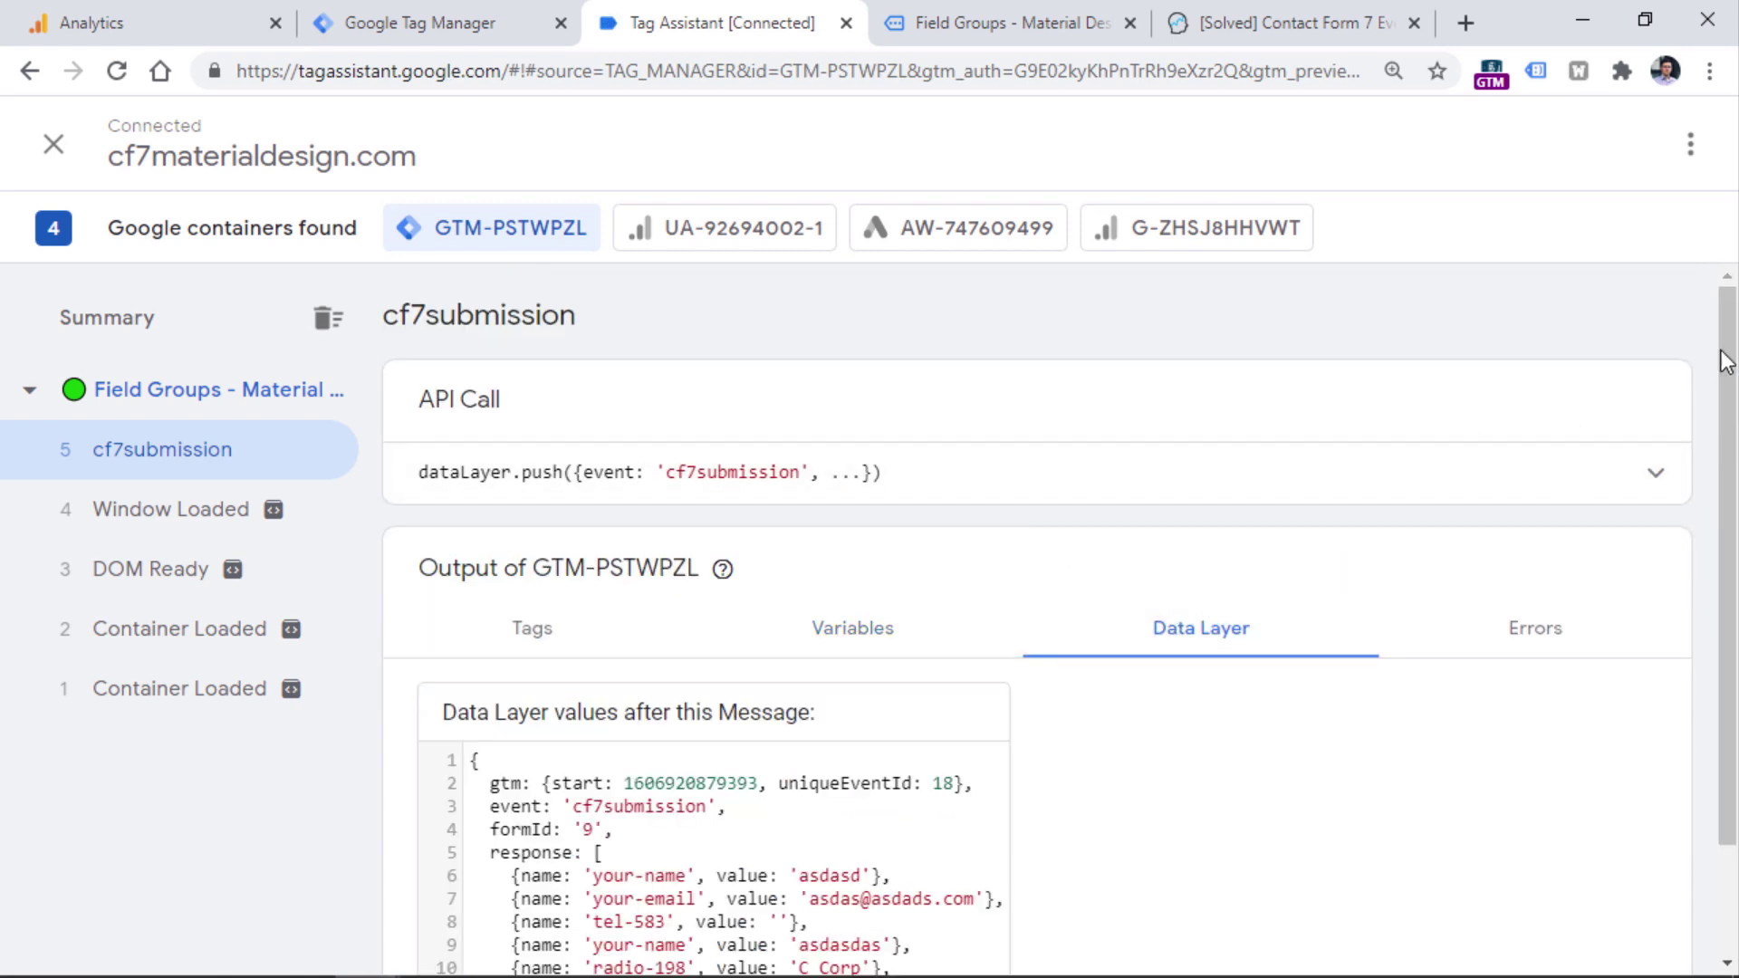
{"action": "left_click_drag", "start_coordinate": [1726, 361], "coordinate": [1726, 463]}
{"action": "left_click_drag", "start_coordinate": [487, 692], "coordinate": [616, 692]}
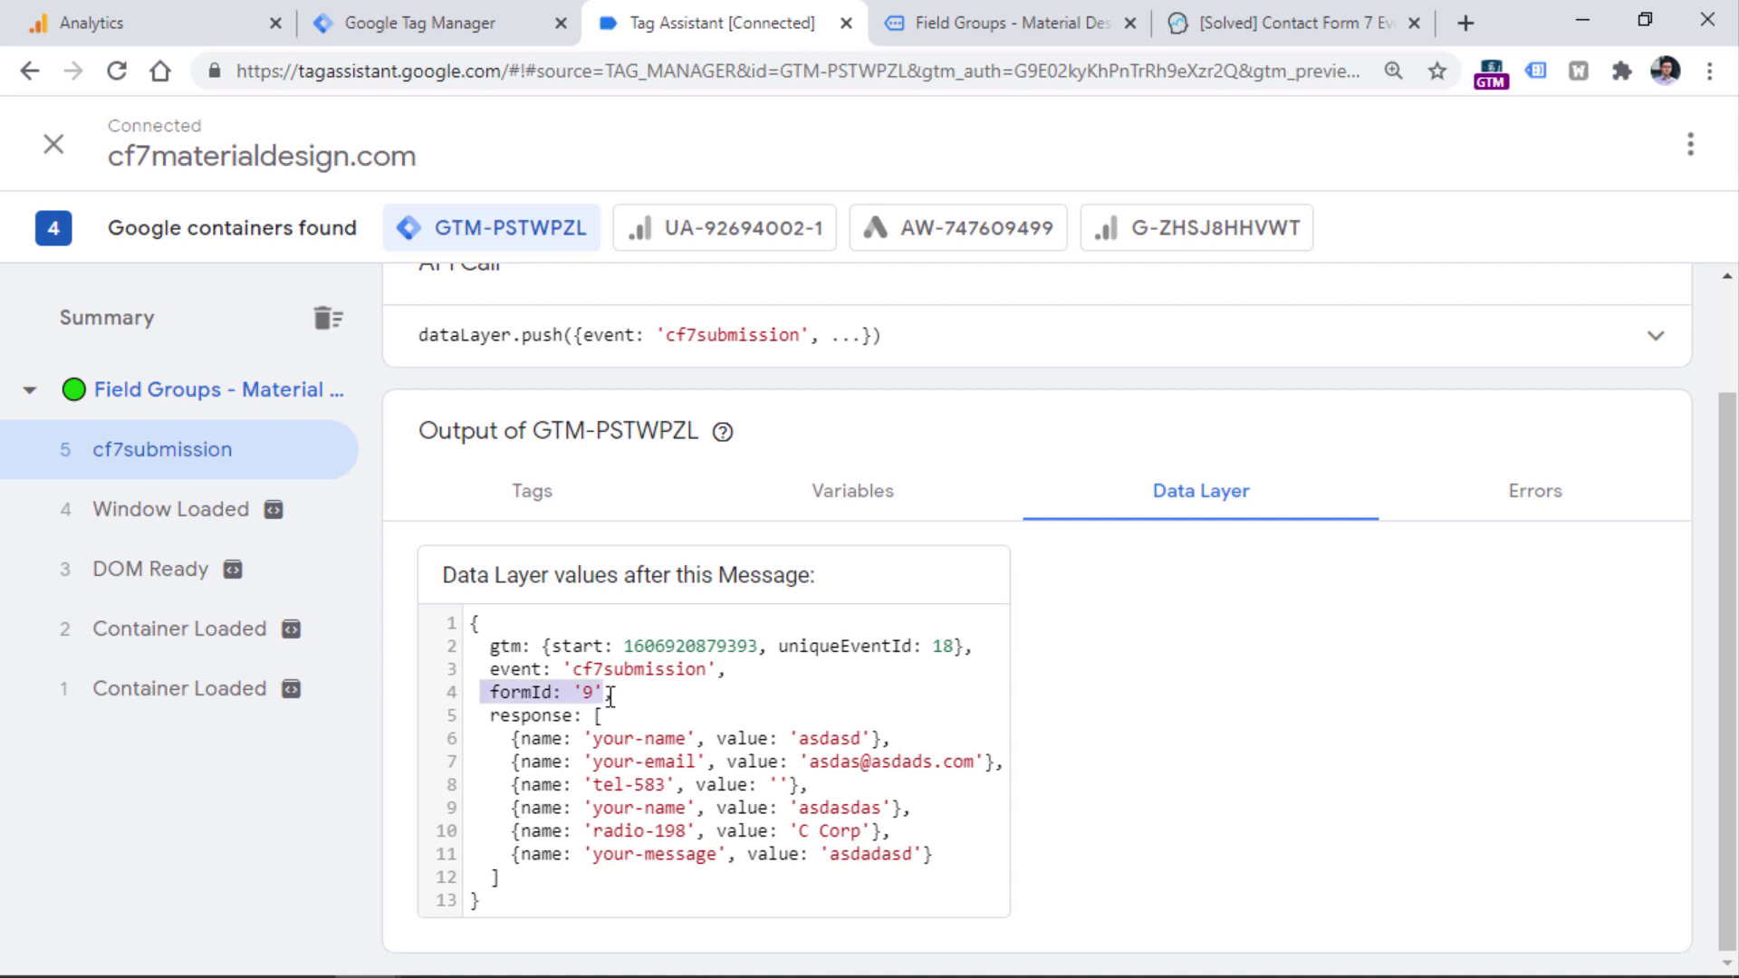
{"action": "left_click", "coordinate": [604, 692]}
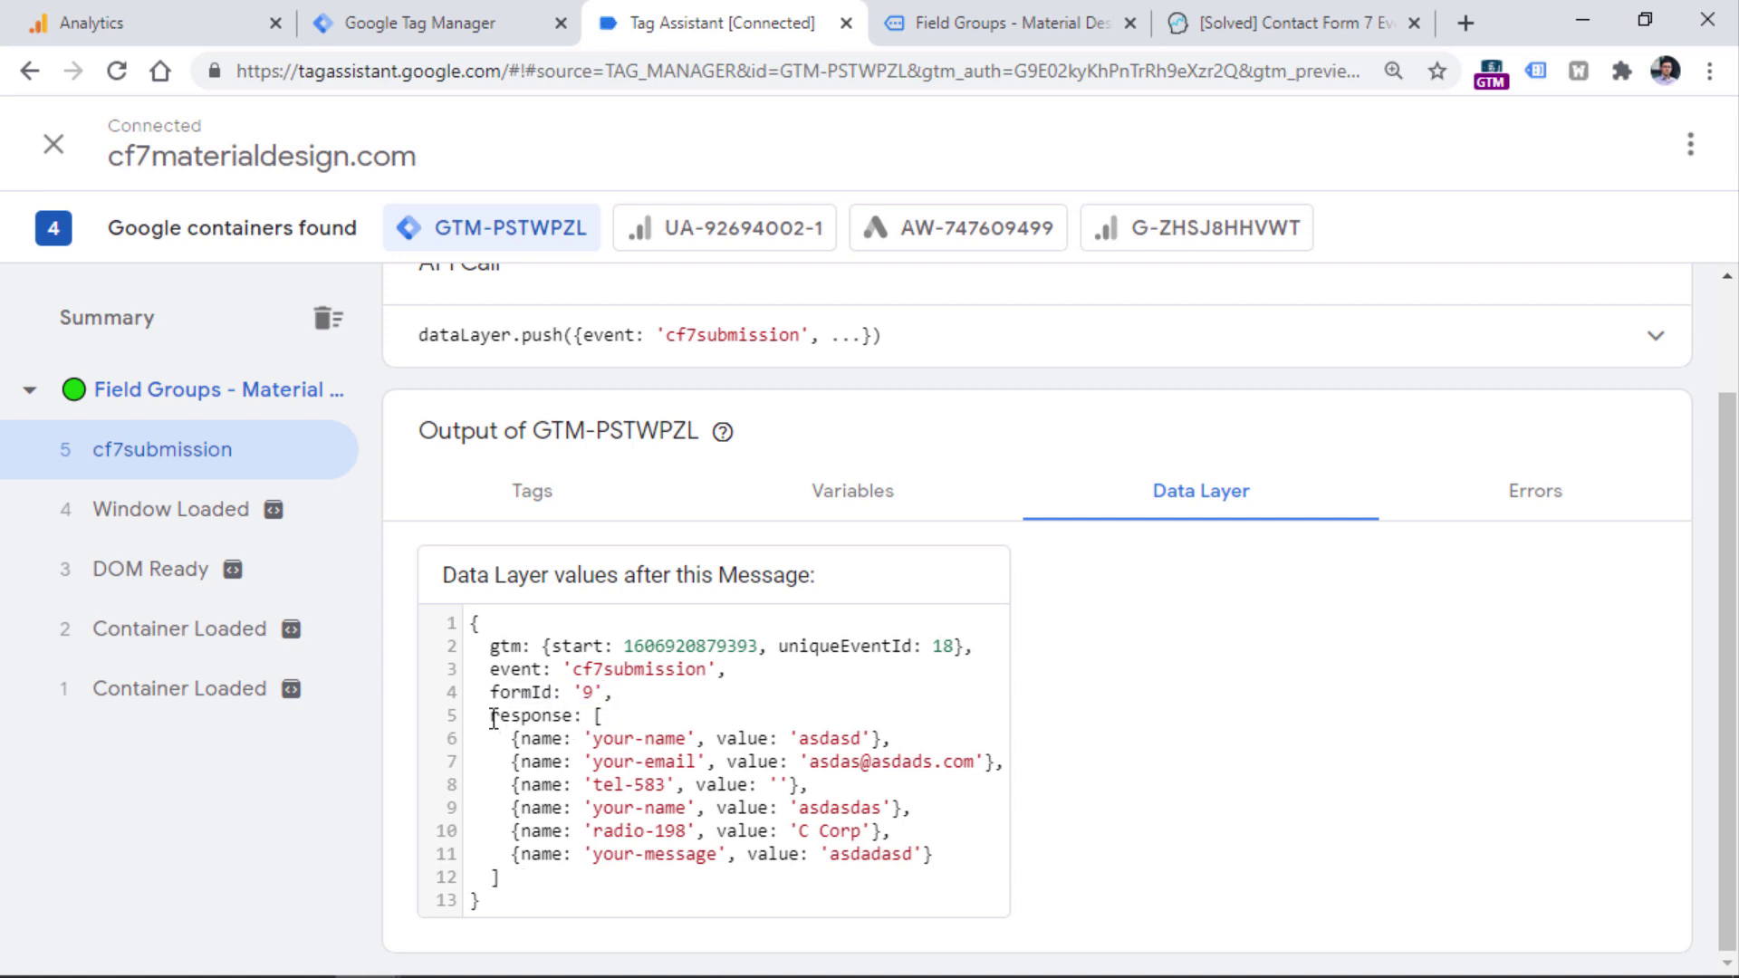
{"action": "left_click_drag", "start_coordinate": [492, 715], "coordinate": [897, 831]}
{"action": "left_click", "coordinate": [514, 879]}
{"action": "left_click", "coordinate": [893, 830]}
{"action": "left_click_drag", "start_coordinate": [884, 738], "coordinate": [514, 741]}
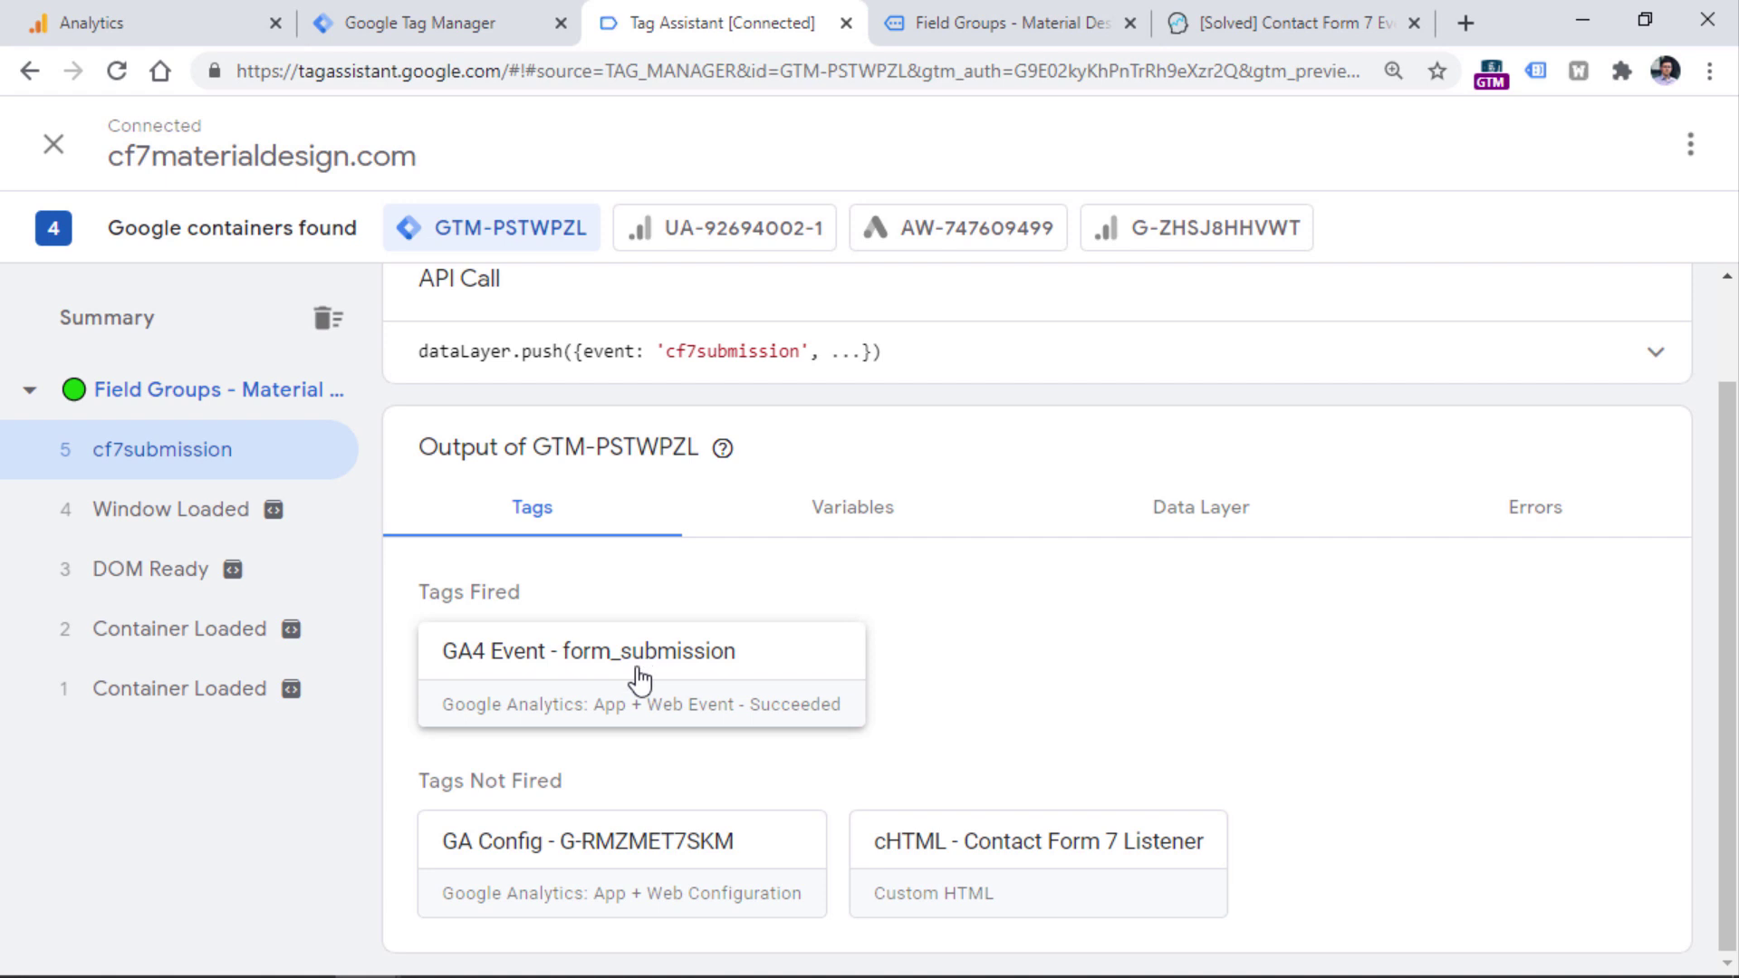
Close the web stream details in Google Analytics and go to DebugView.
{"action": "left_click", "coordinate": [153, 20]}
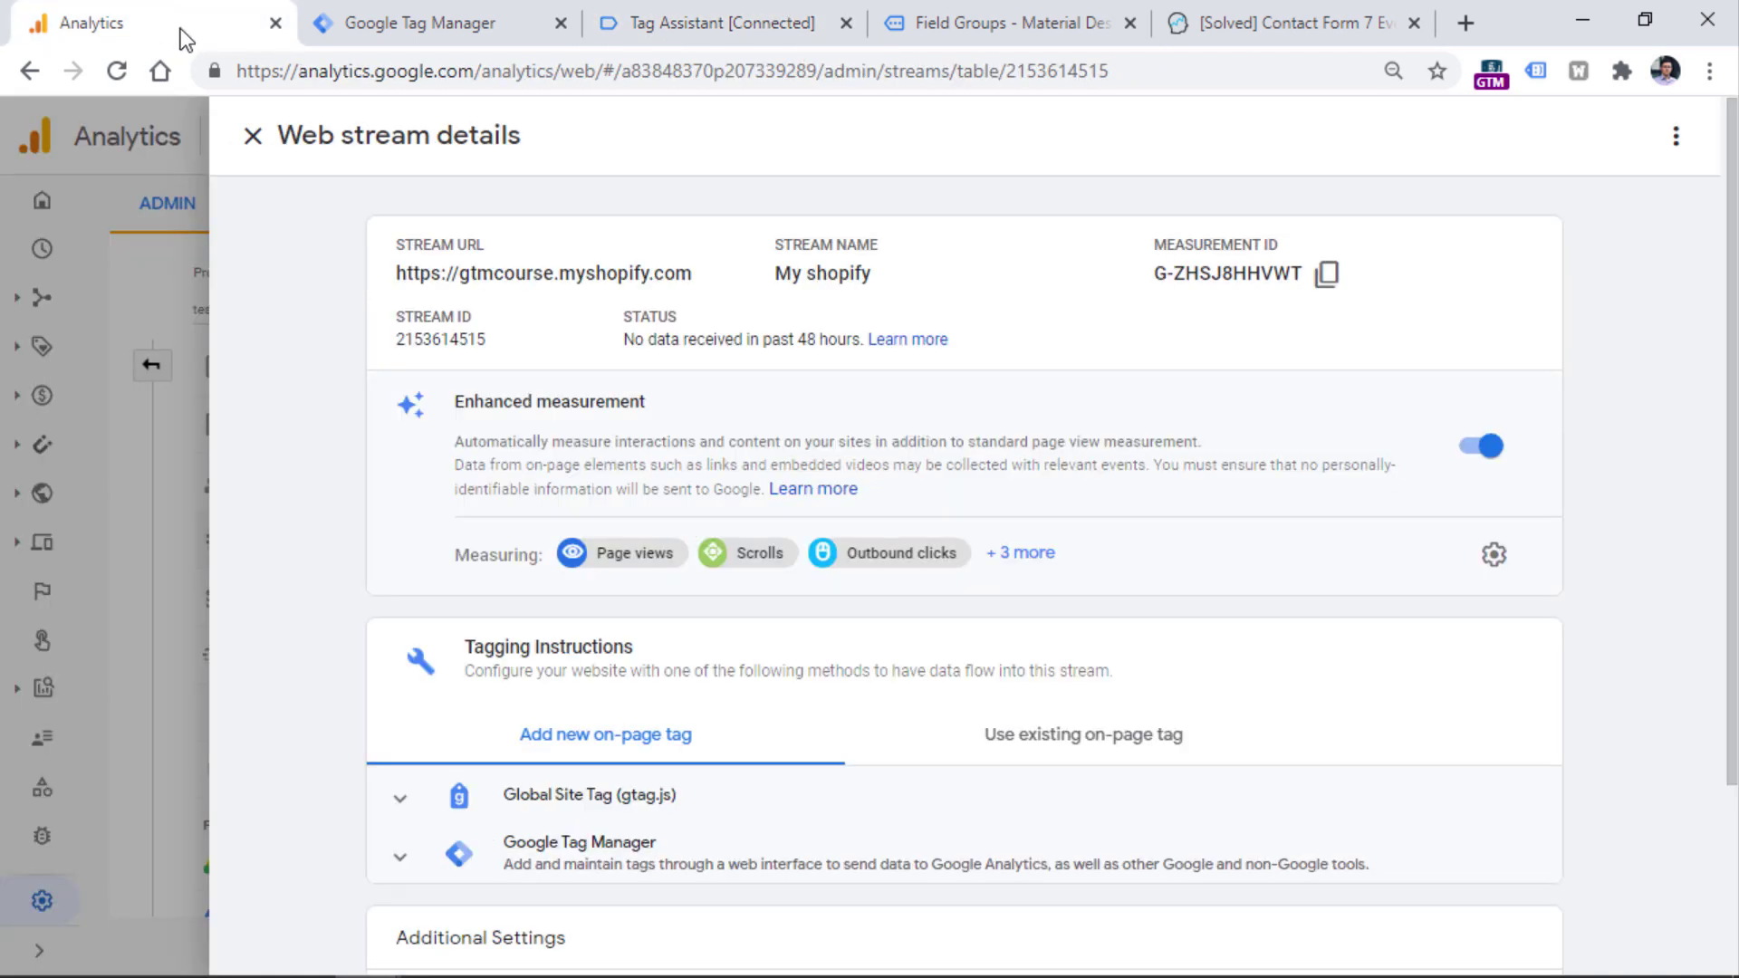
{"action": "left_click", "coordinate": [253, 135]}
{"action": "left_click", "coordinate": [39, 951]}
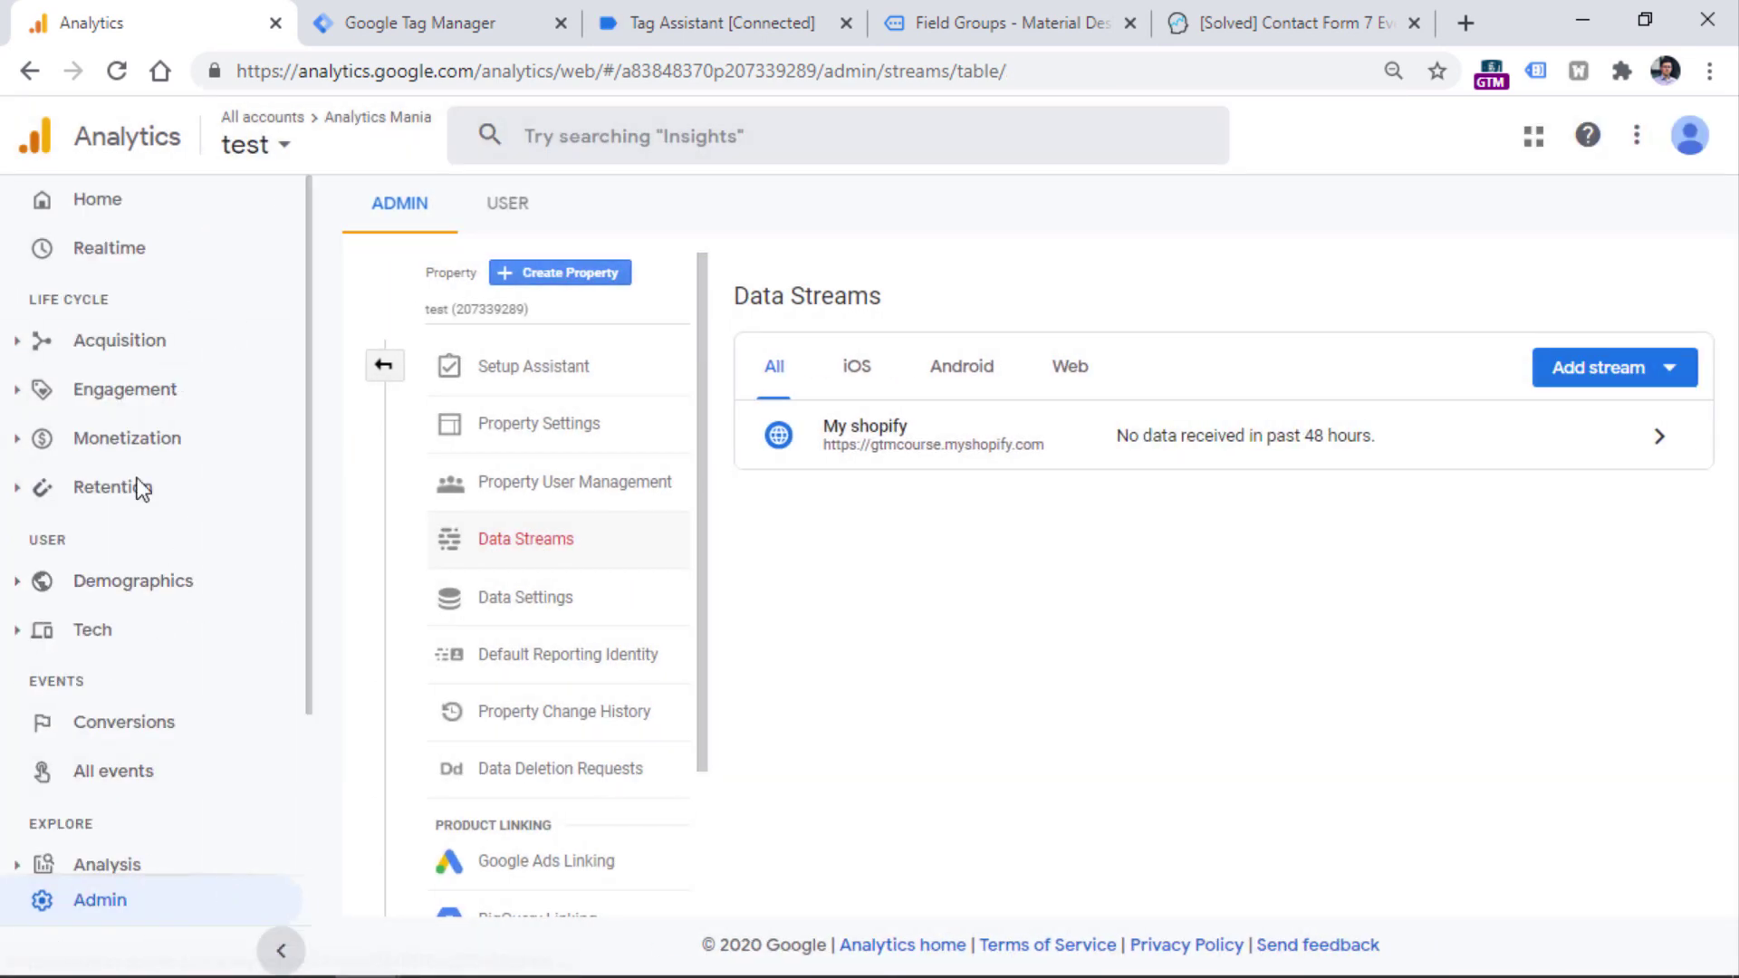
{"action": "scroll", "coordinate": [172, 452], "scroll_direction": "down", "scroll_amount": 3}
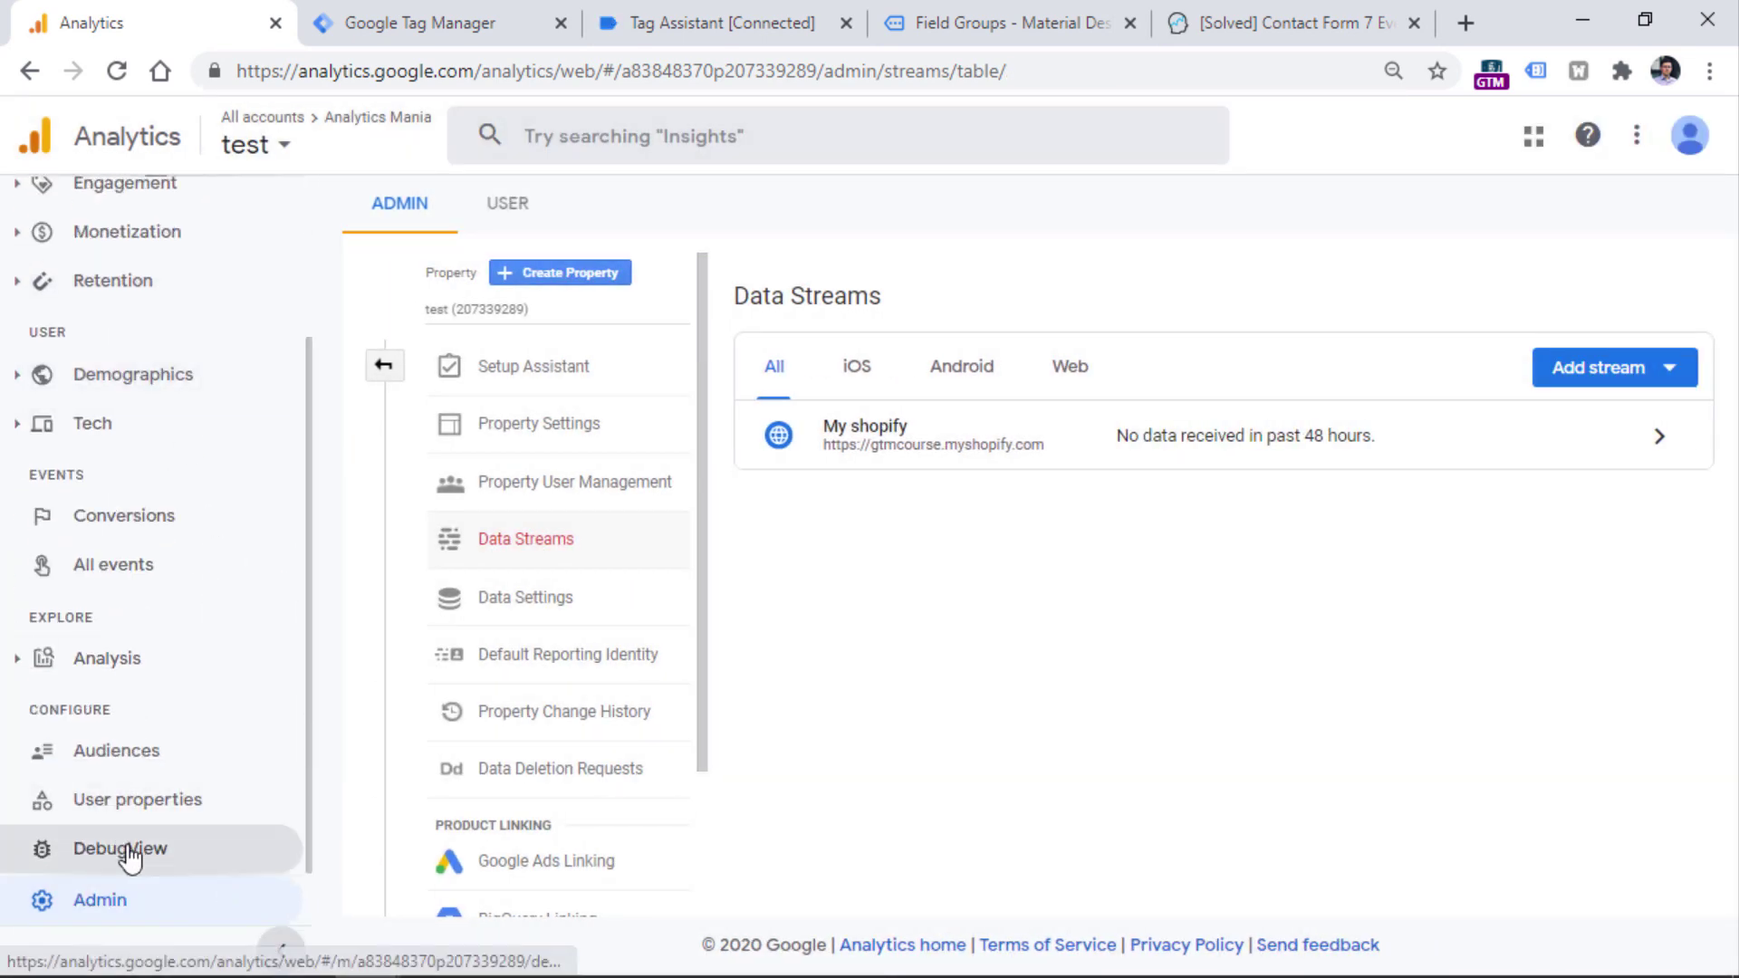
{"action": "left_click", "coordinate": [126, 854]}
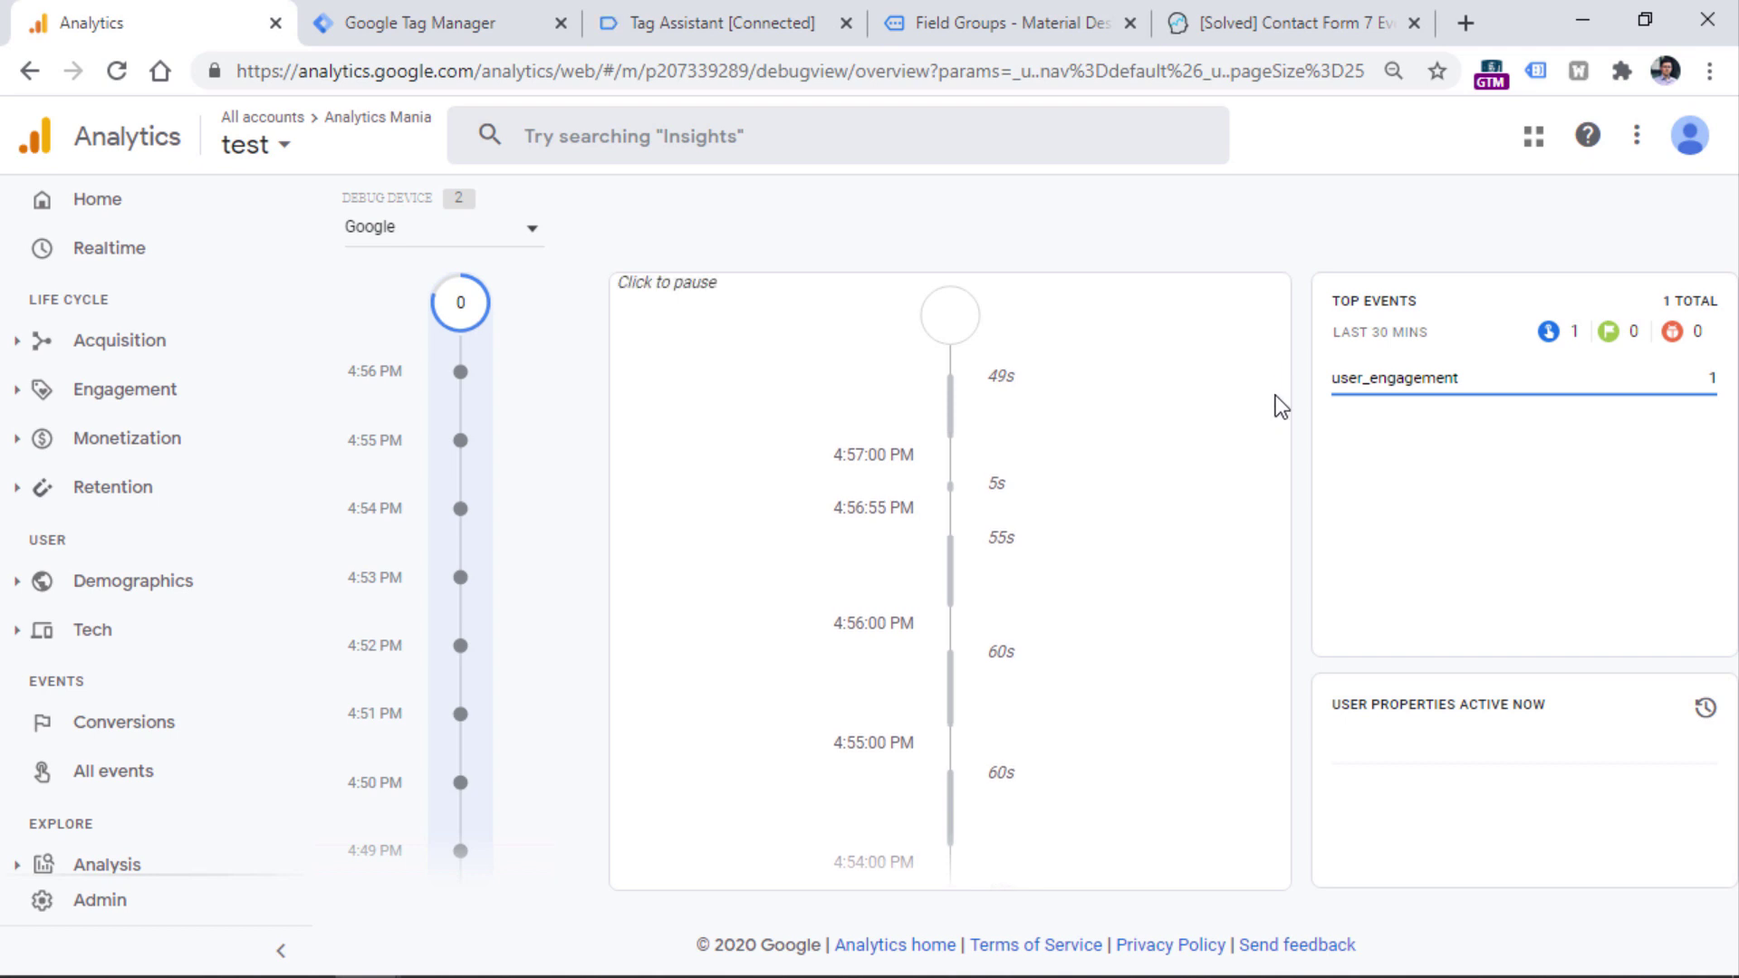
Move through the DebugView timeline to find the form_submission event.
{"action": "left_click_drag", "start_coordinate": [1284, 340], "coordinate": [1296, 306]}
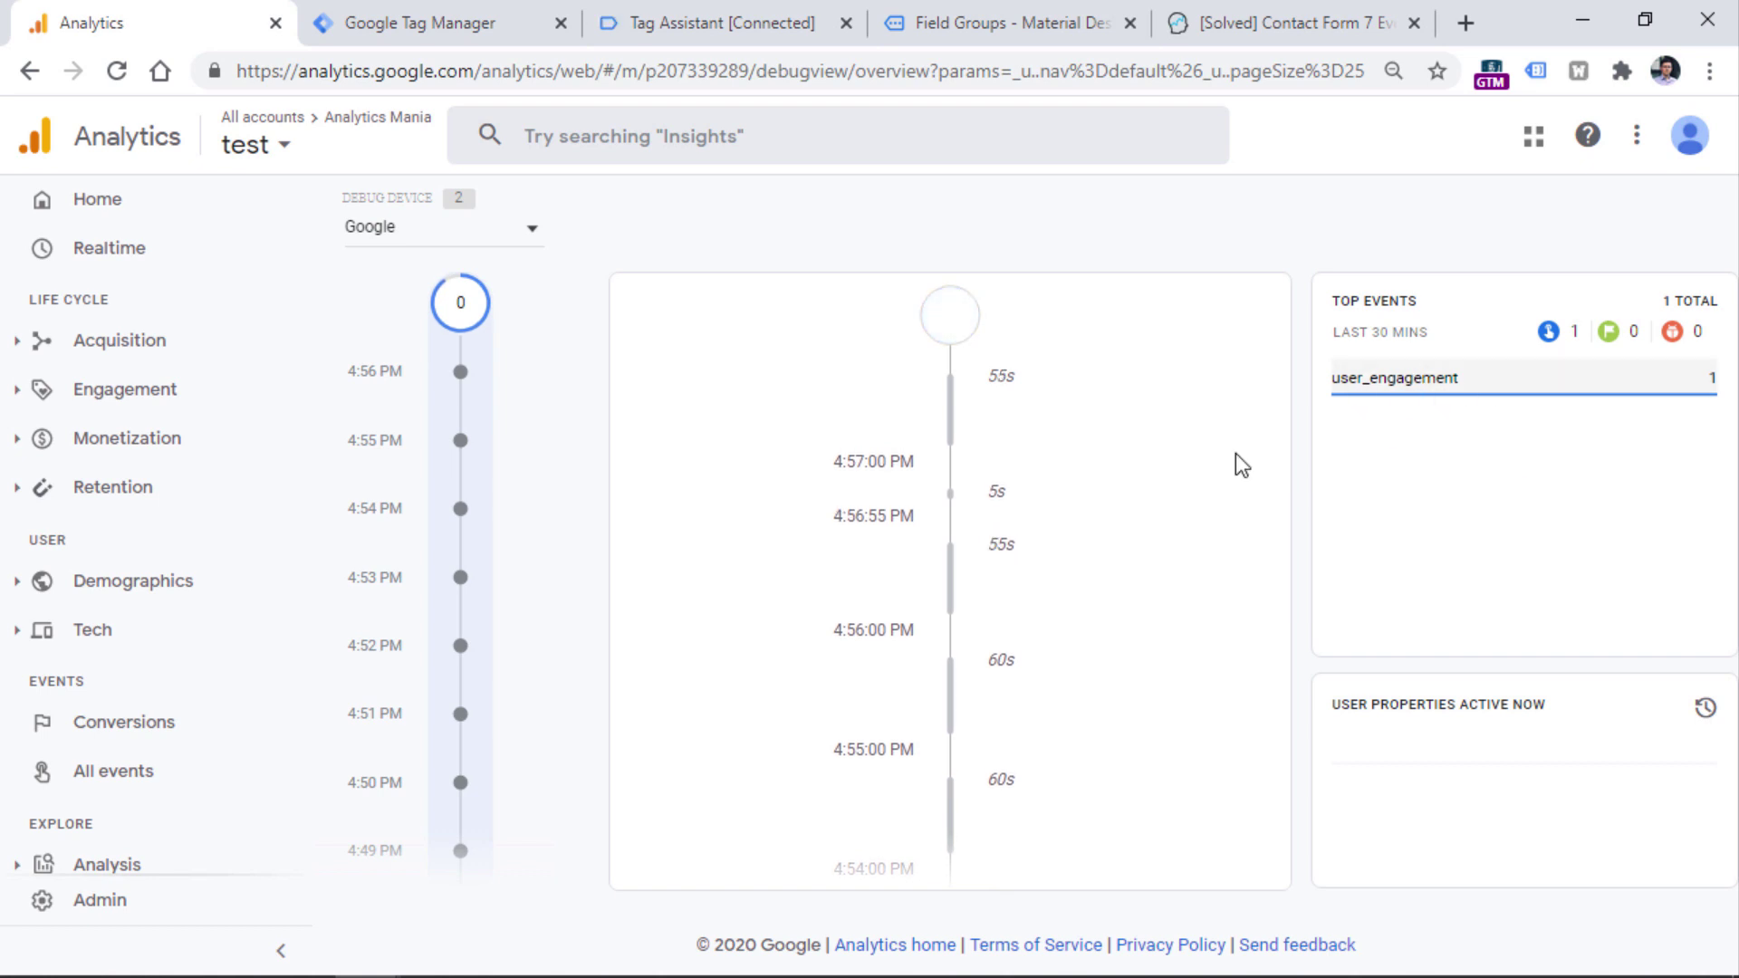
{"action": "scroll", "coordinate": [1033, 440], "scroll_direction": "down", "scroll_amount": 5}
{"action": "scroll", "coordinate": [1031, 438], "scroll_direction": "down", "scroll_amount": 10}
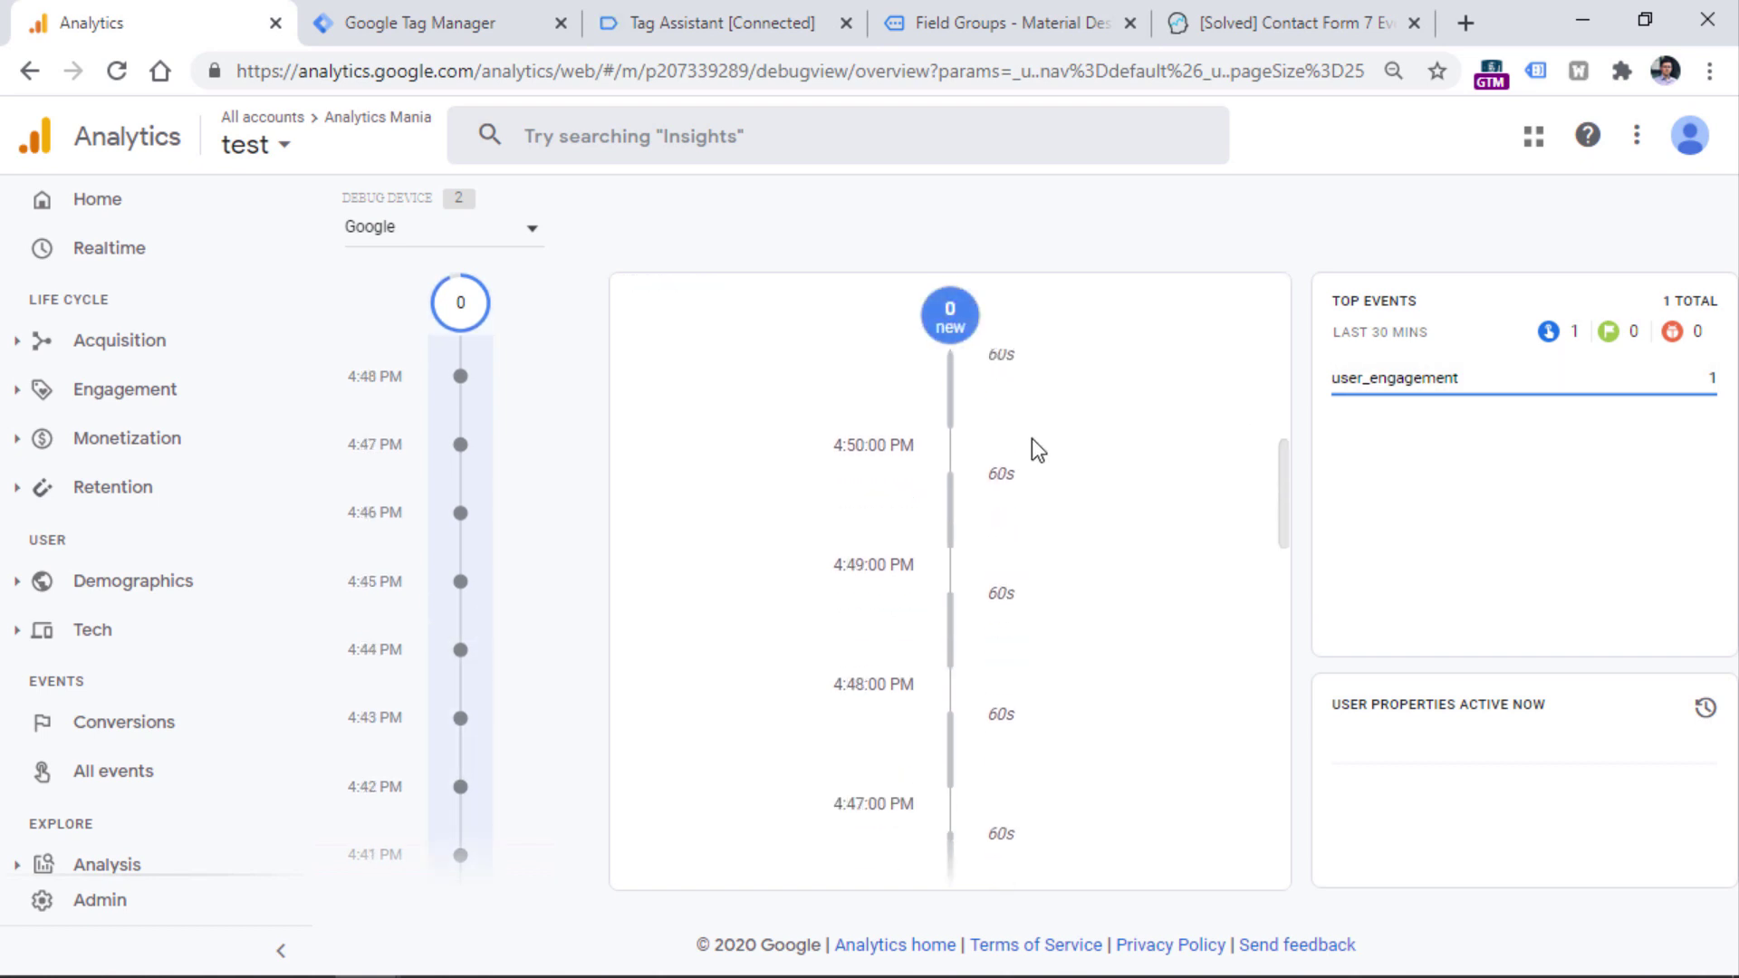
{"action": "scroll", "coordinate": [996, 487], "scroll_direction": "up", "scroll_amount": 15}
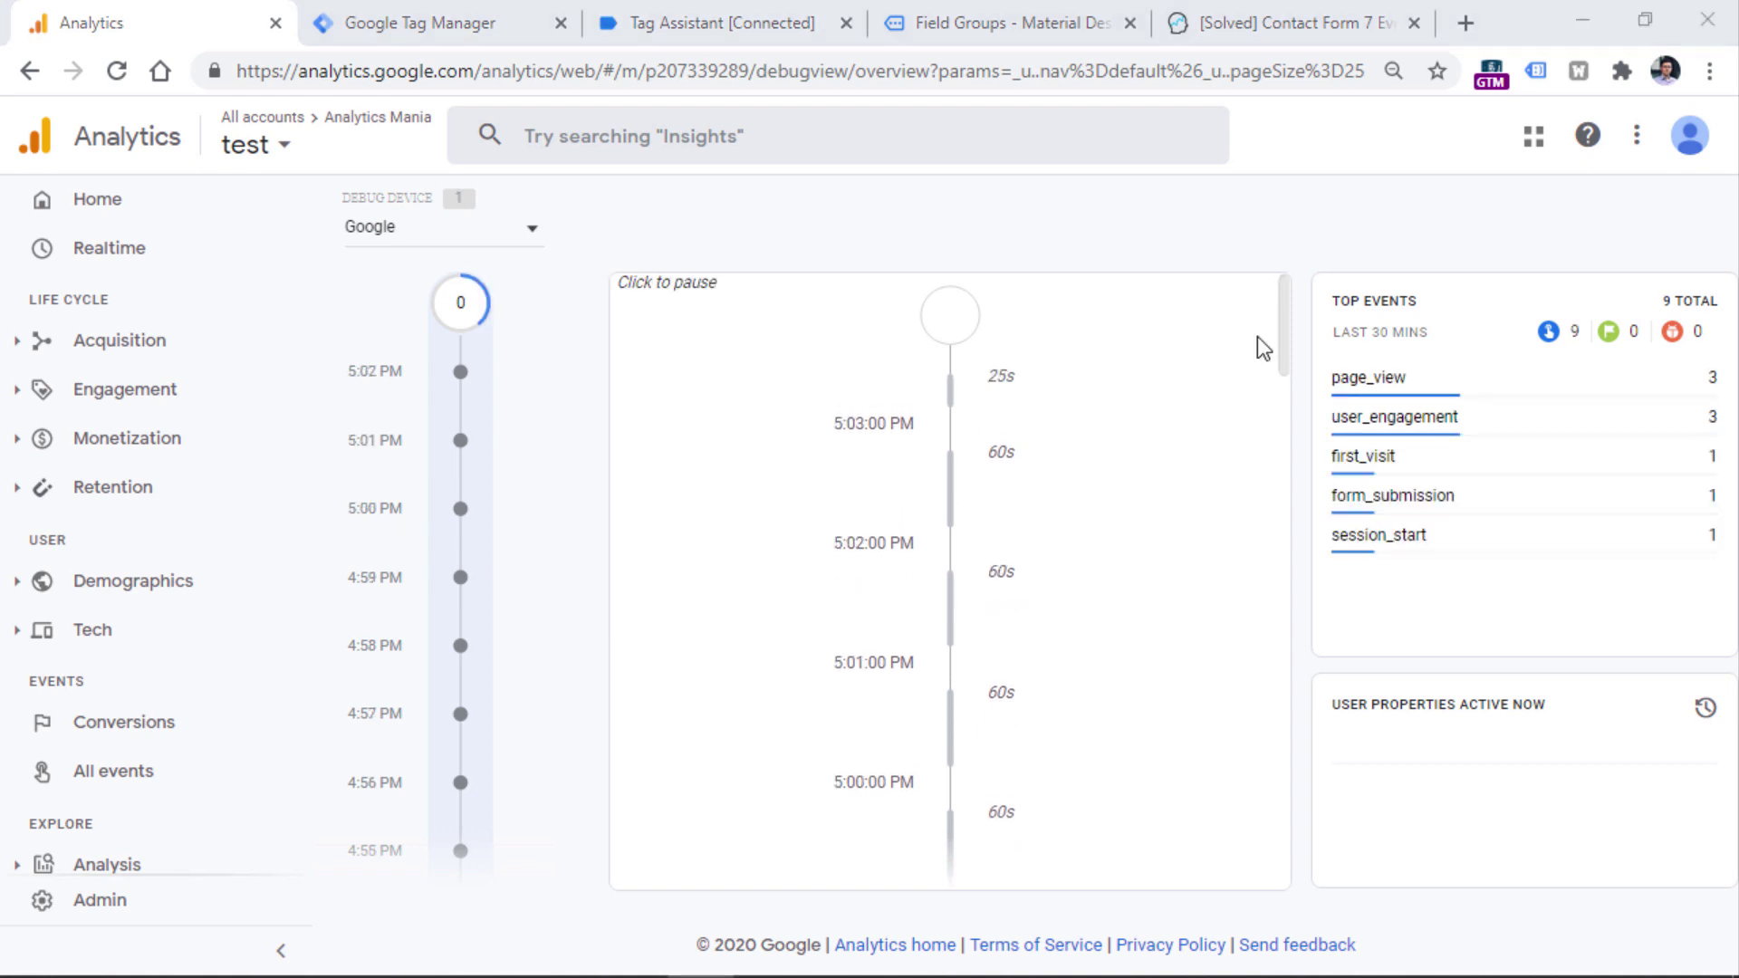
{"action": "left_click_drag", "start_coordinate": [1281, 314], "coordinate": [1281, 471]}
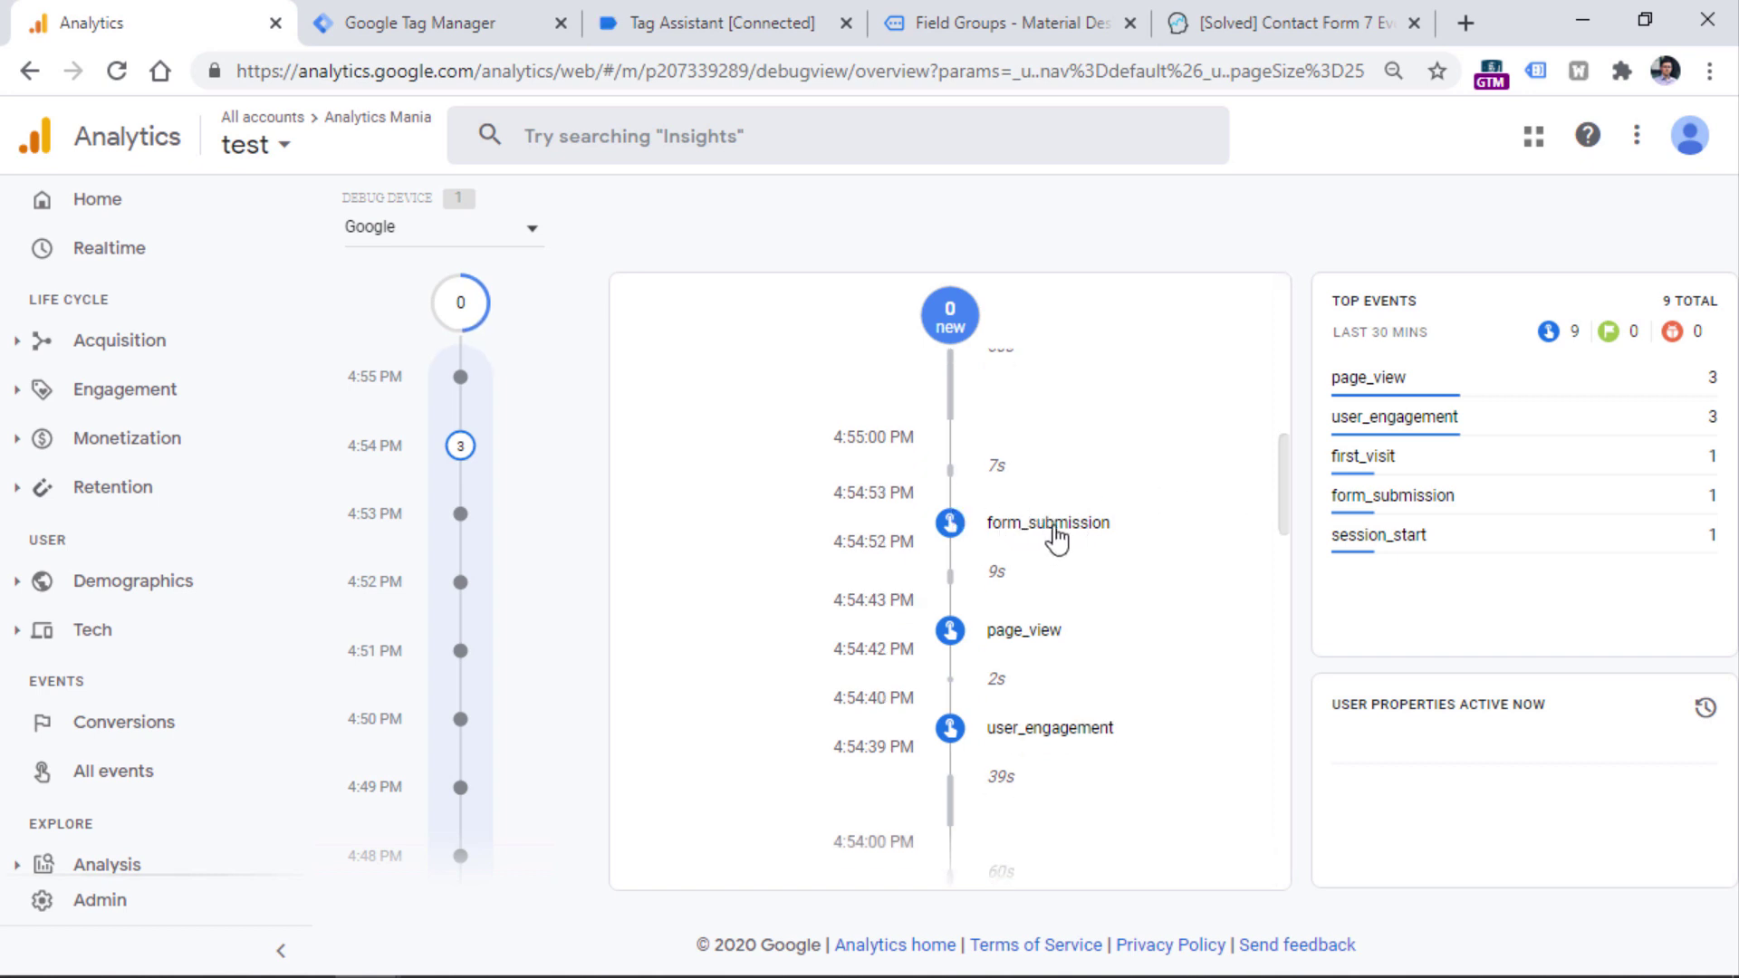
Open the form_submission event's parameters, confirm form_id is 9, then go to All events.
{"action": "left_click", "coordinate": [1055, 533]}
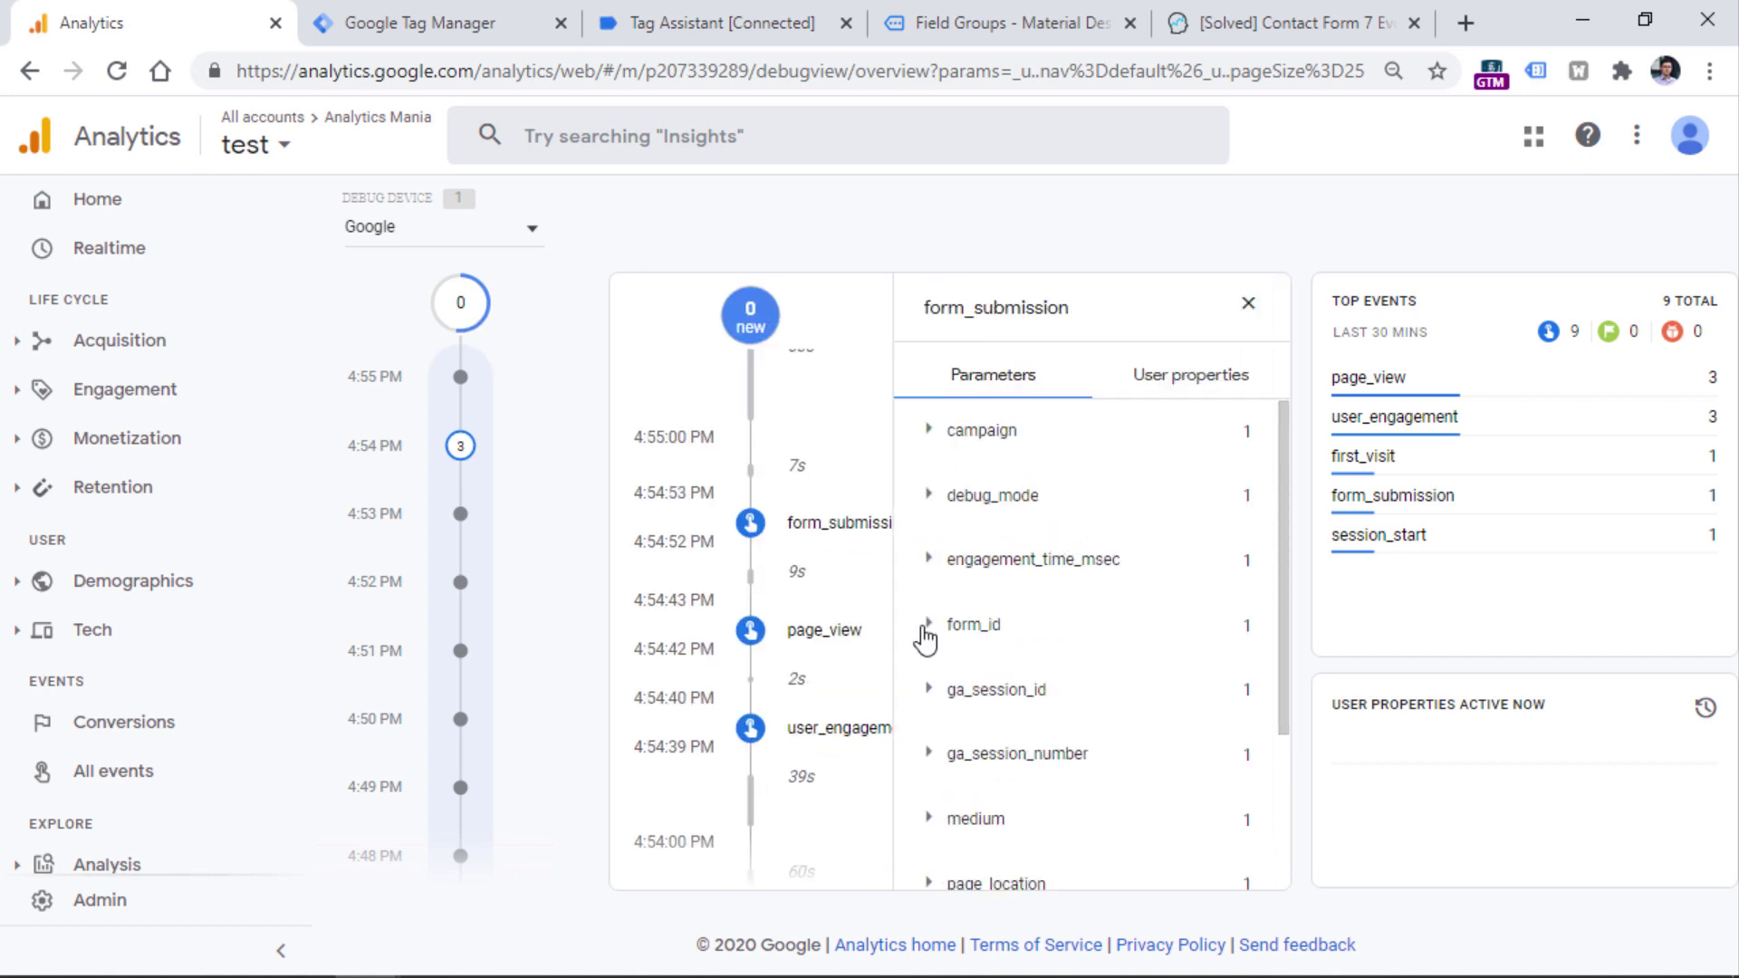
{"action": "left_click", "coordinate": [928, 625]}
{"action": "double_click", "coordinate": [936, 674]}
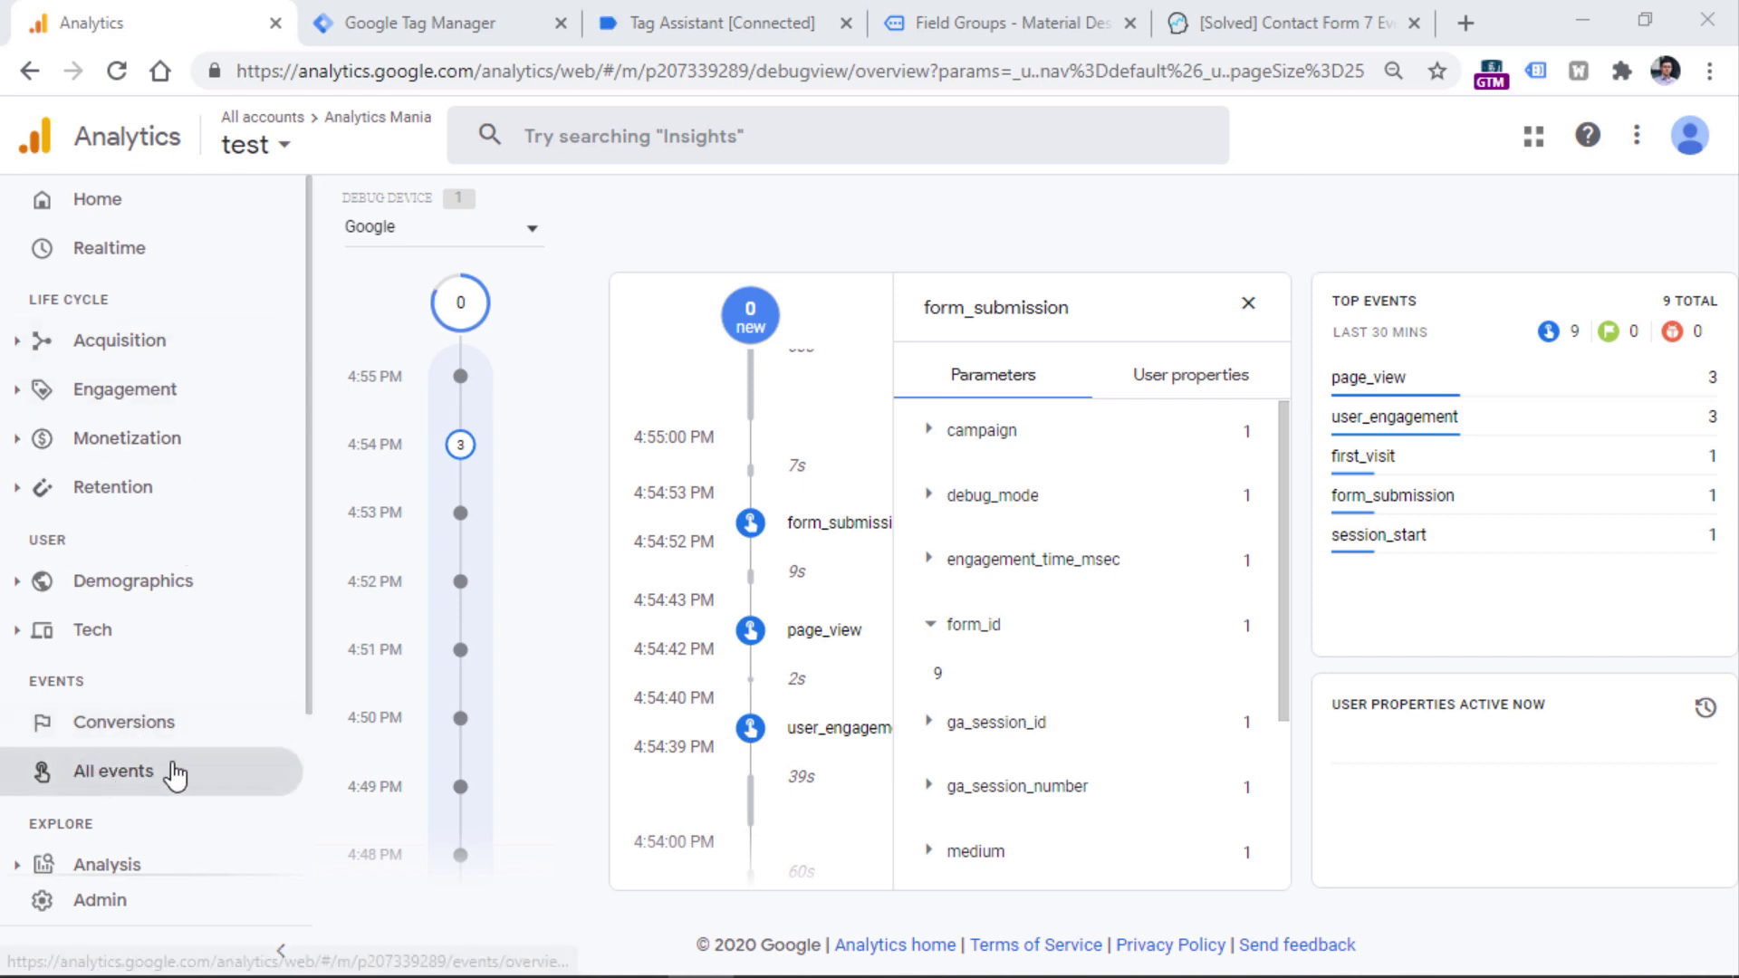
{"action": "left_click", "coordinate": [86, 777]}
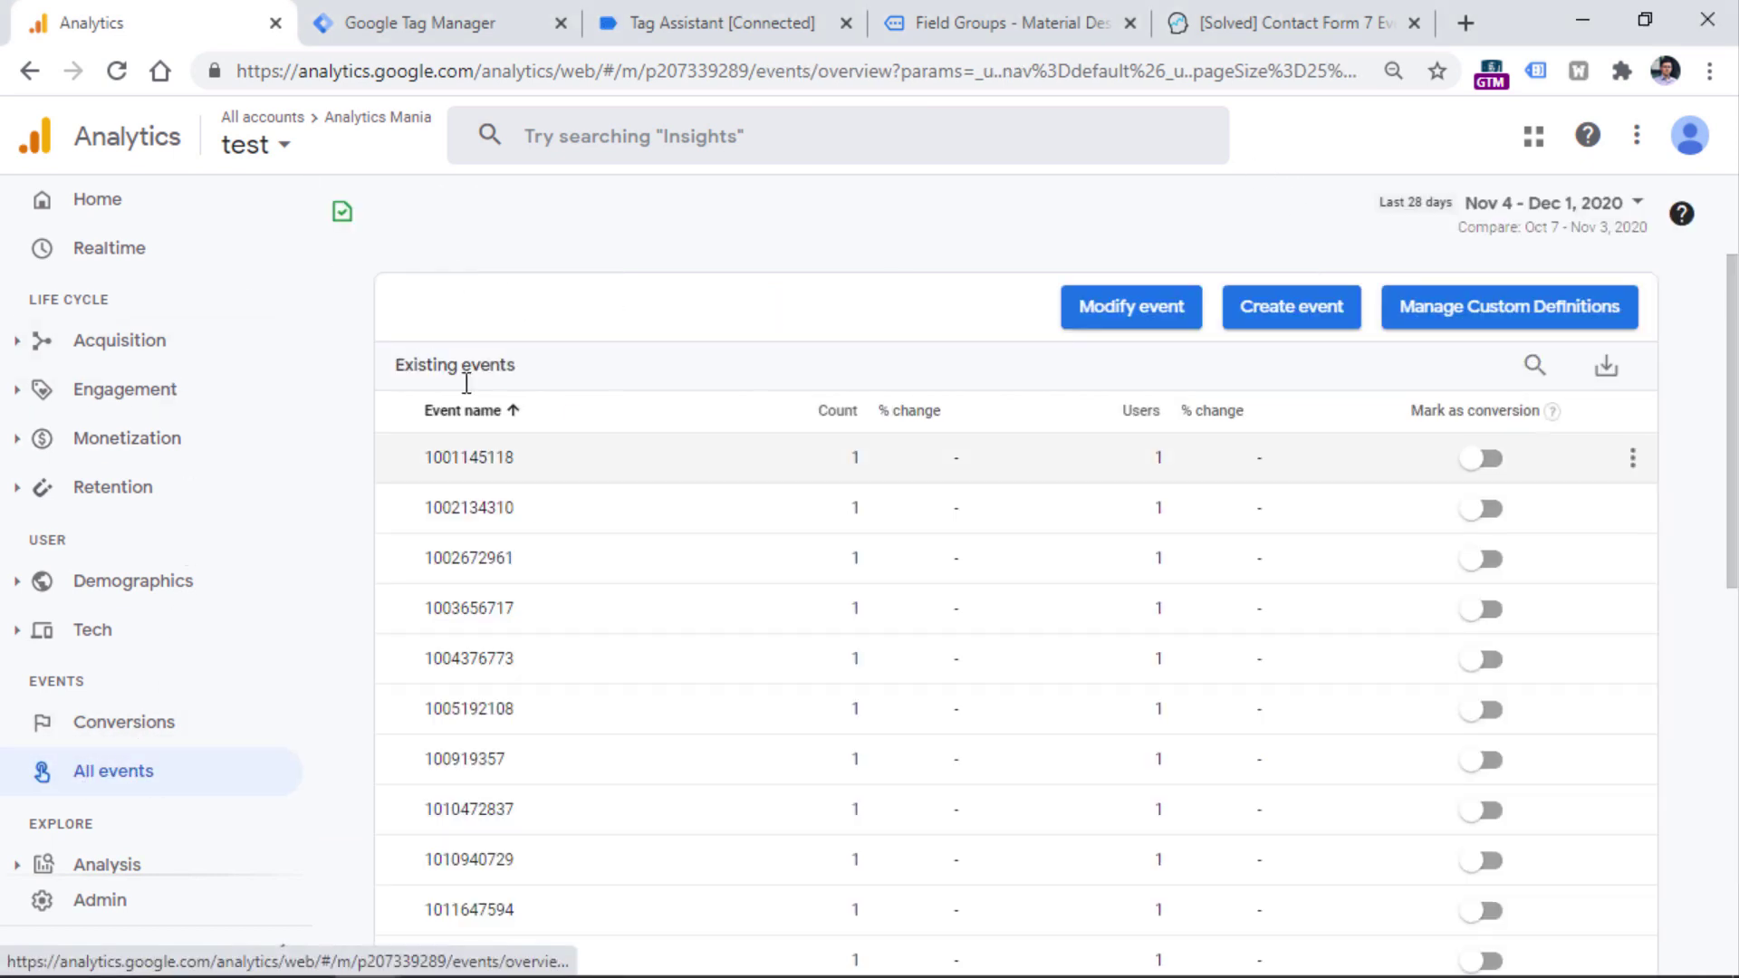
{"action": "left_click", "coordinate": [77, 400]}
{"action": "left_click", "coordinate": [111, 475]}
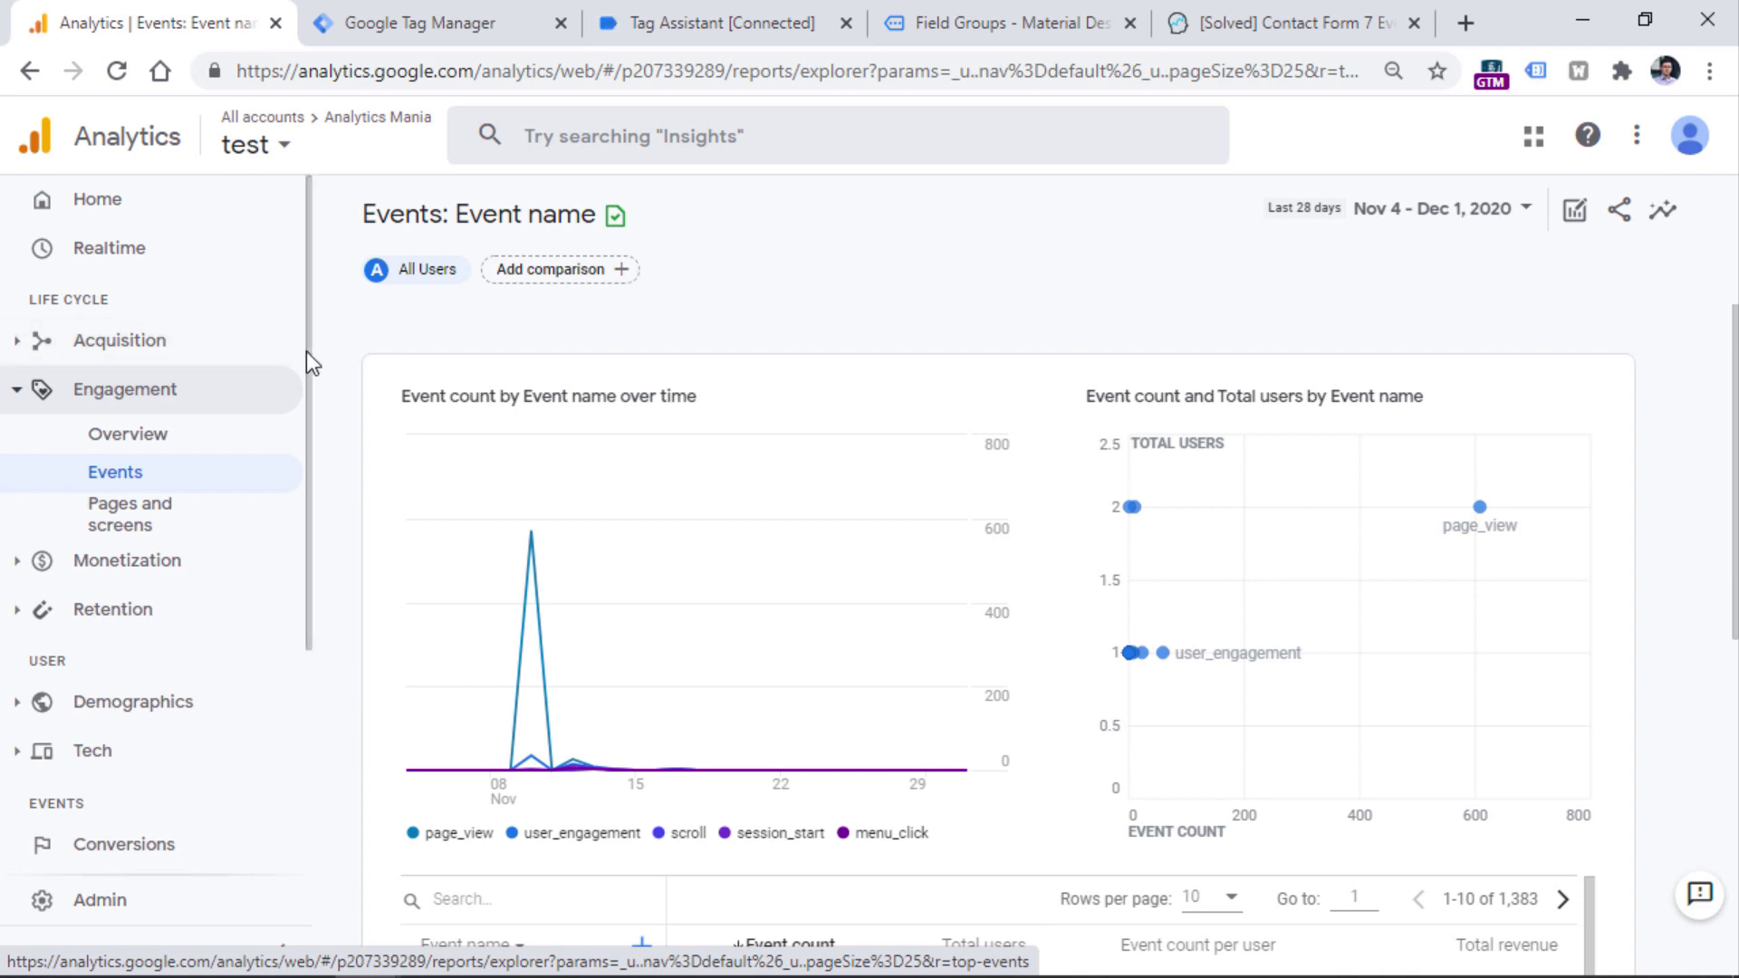
{"action": "scroll", "coordinate": [900, 444], "scroll_direction": "down", "scroll_amount": 5}
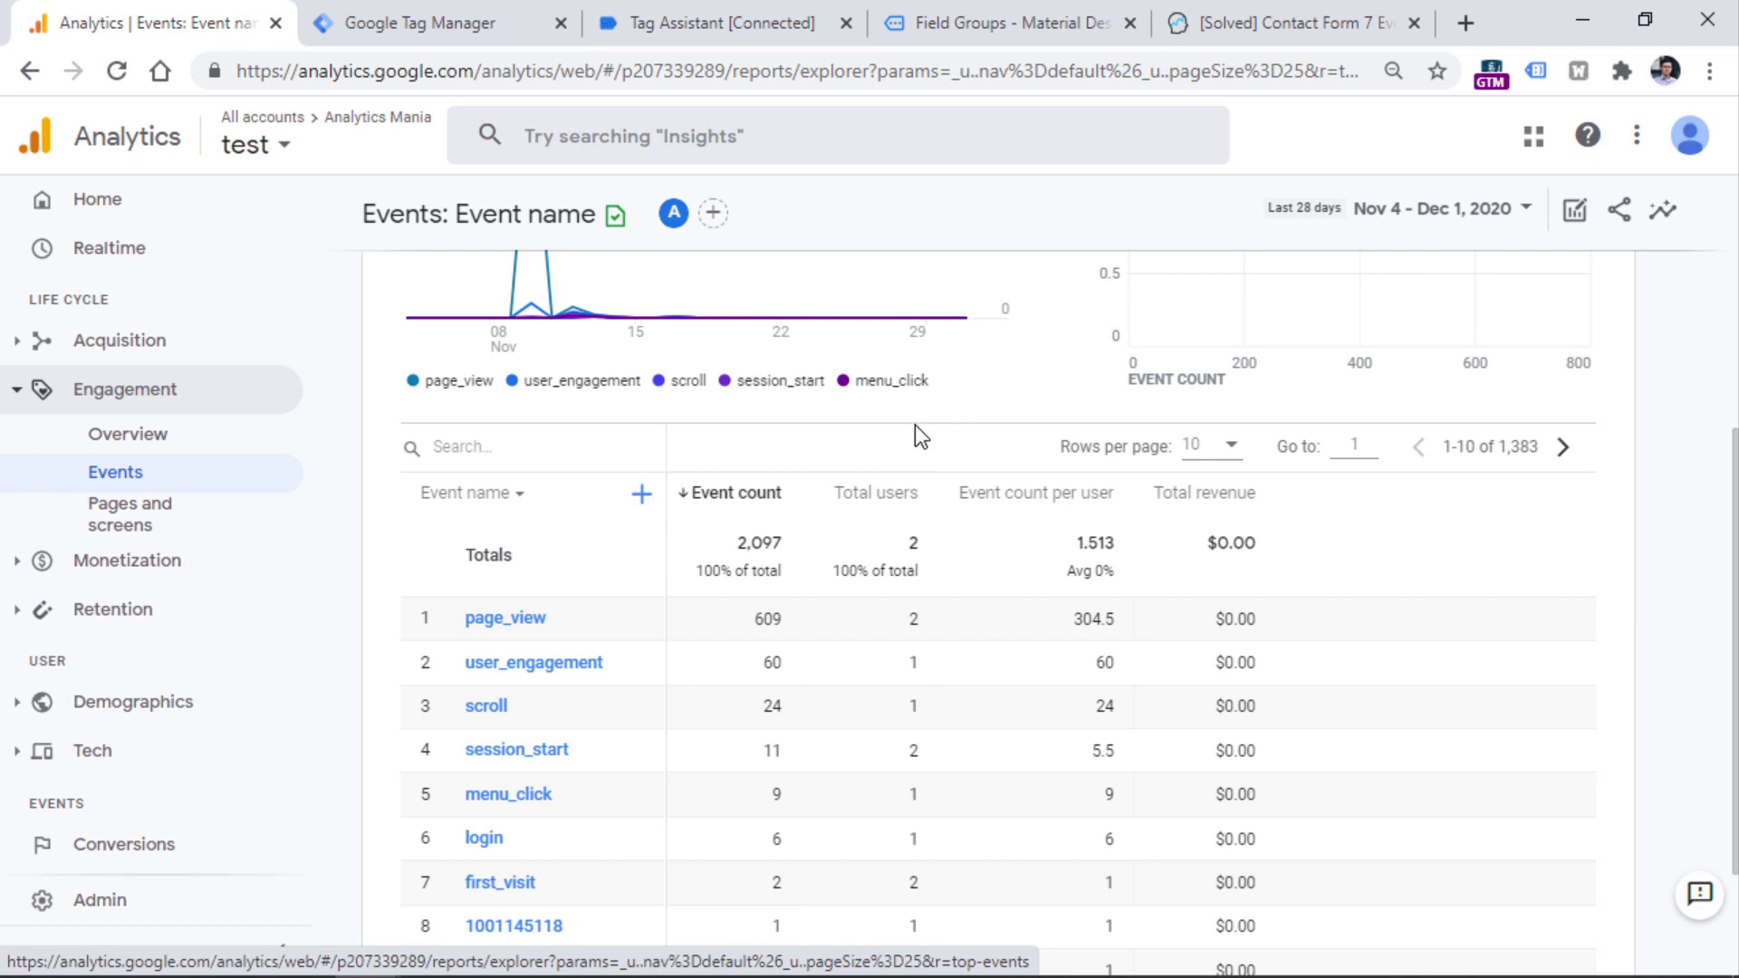
{"action": "scroll", "coordinate": [154, 526], "scroll_direction": "down", "scroll_amount": 4}
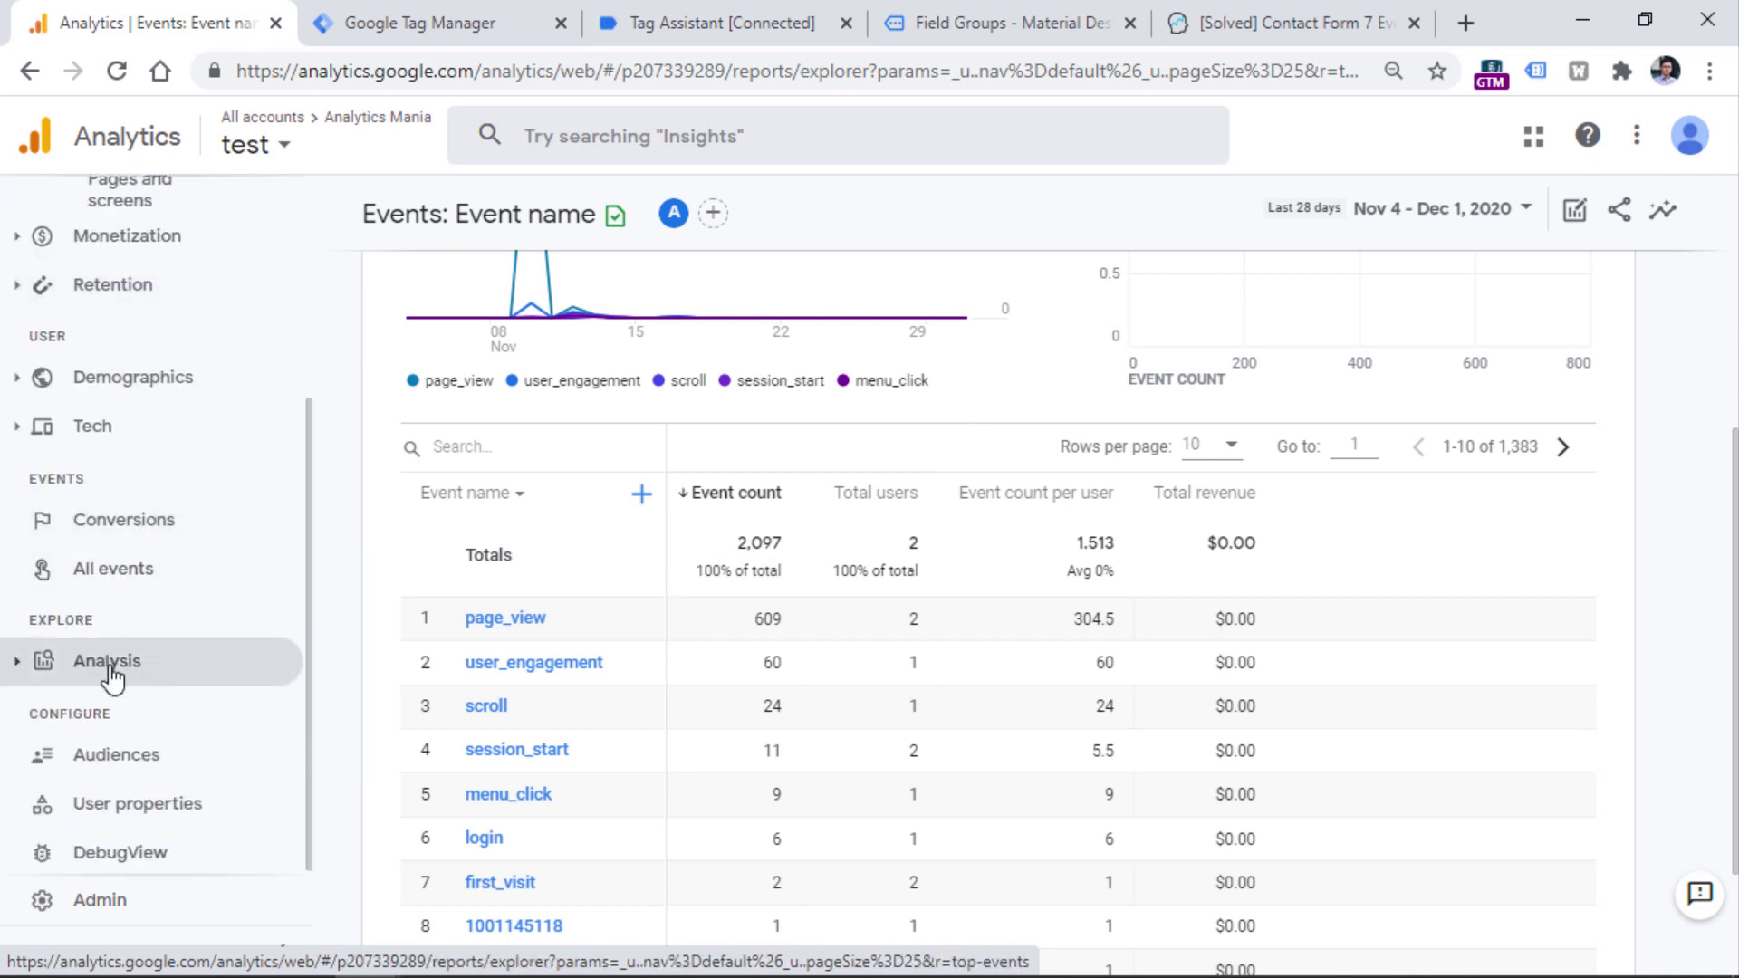
{"action": "scroll", "coordinate": [150, 688], "scroll_direction": "up", "scroll_amount": 4}
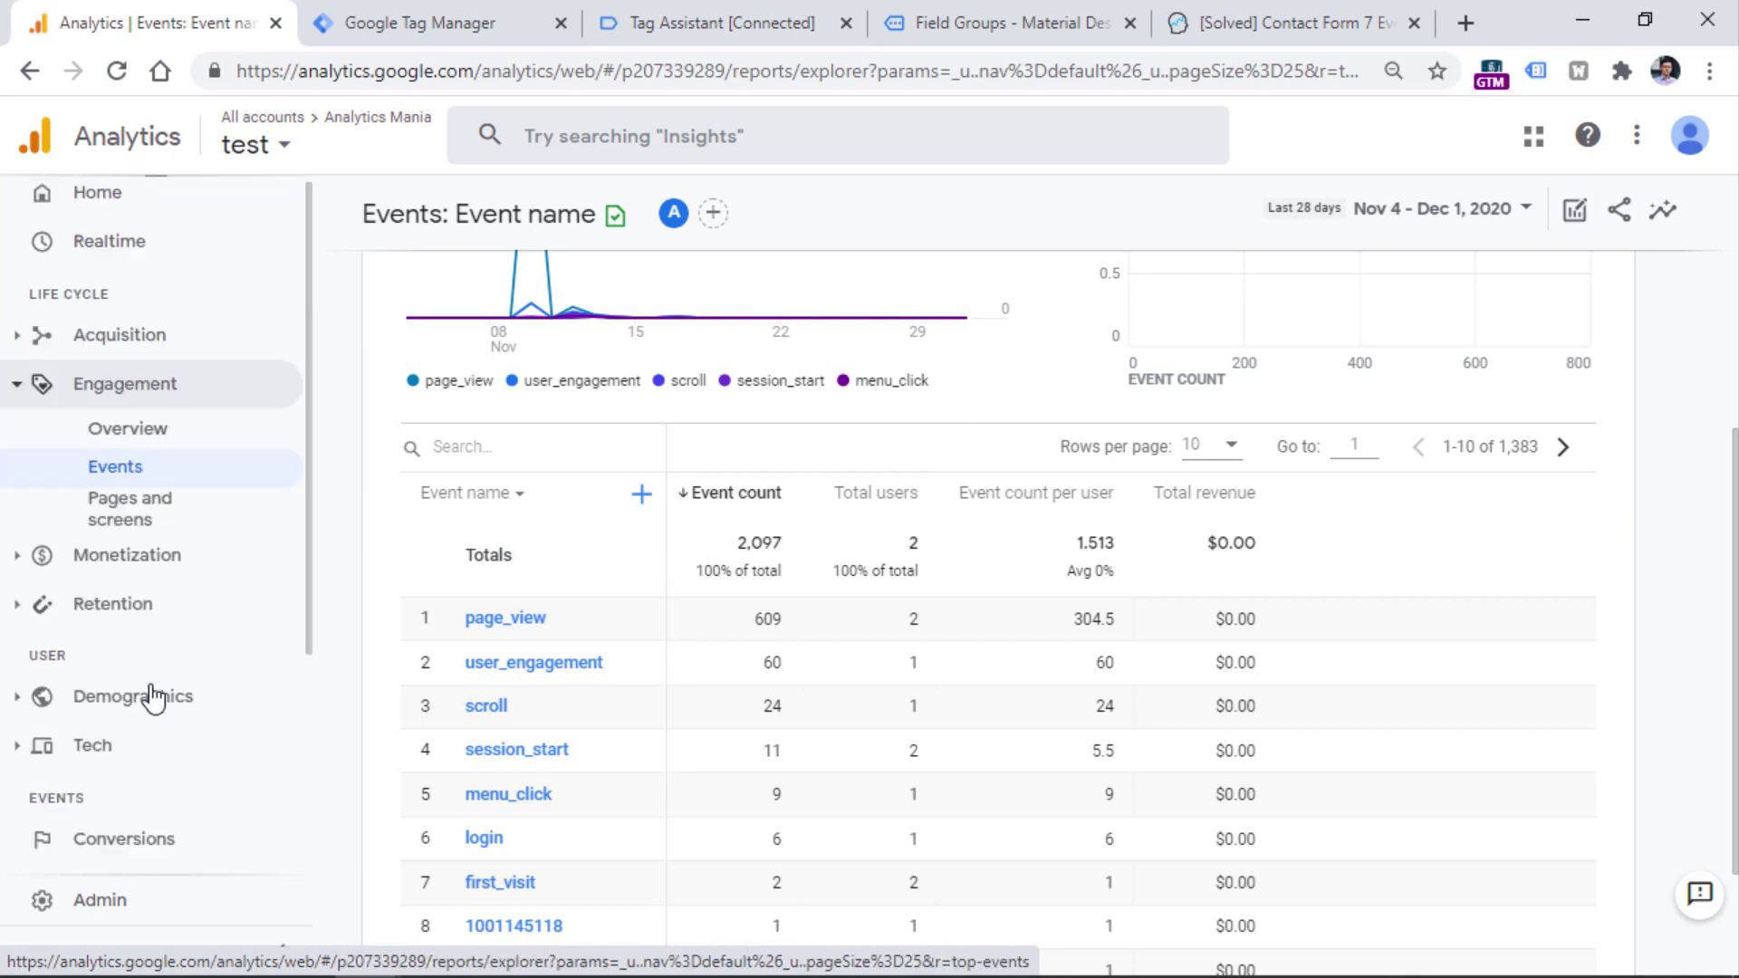
{"action": "scroll", "coordinate": [132, 453], "scroll_direction": "down", "scroll_amount": 4}
{"action": "left_click", "coordinate": [124, 587]}
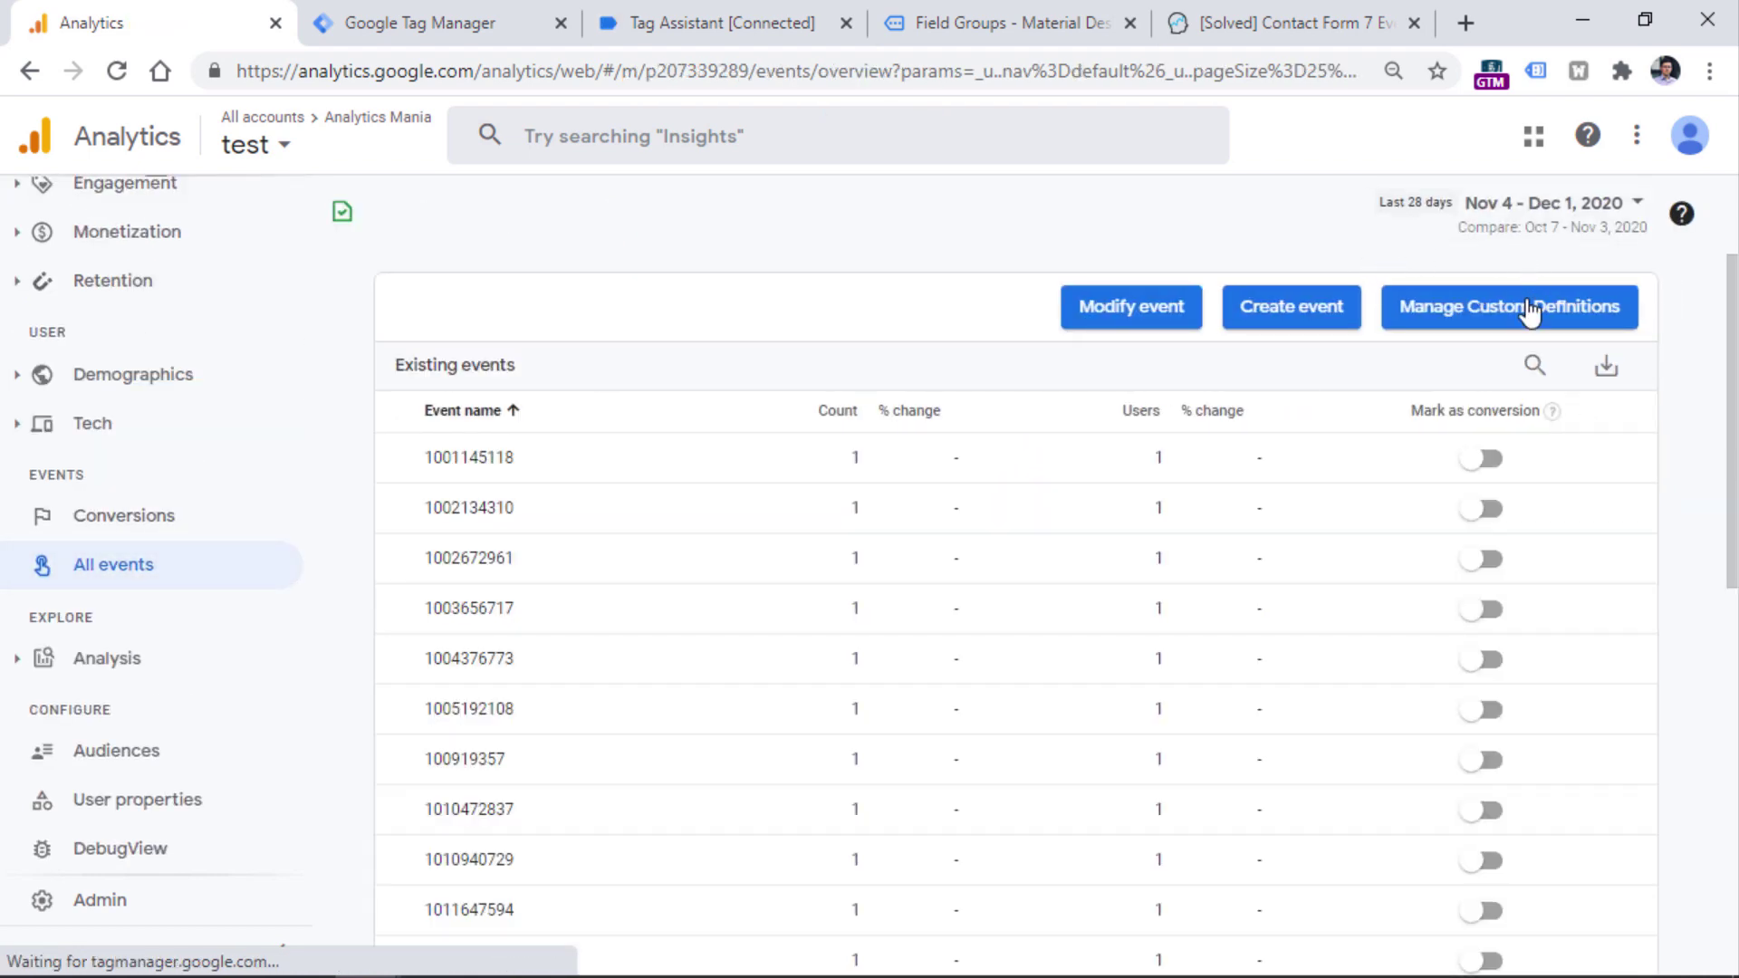
Start creating a new custom dimension from Manage Custom Definitions.
{"action": "left_click", "coordinate": [1530, 313]}
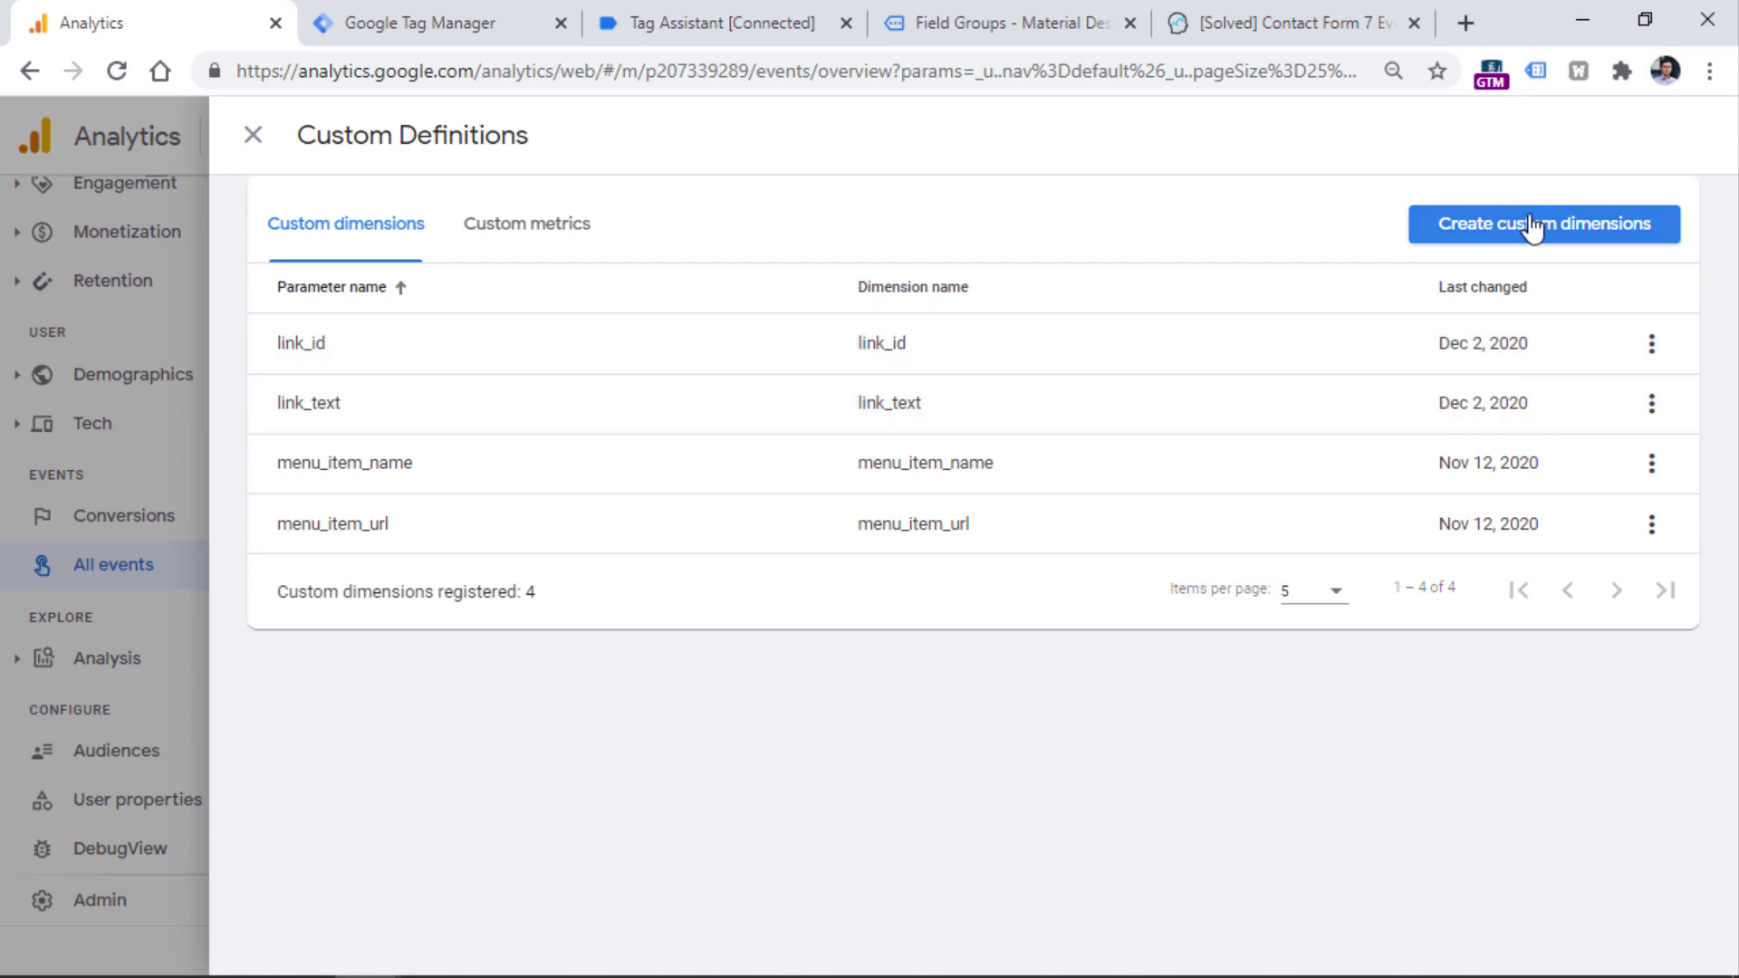
{"action": "left_click", "coordinate": [1531, 226]}
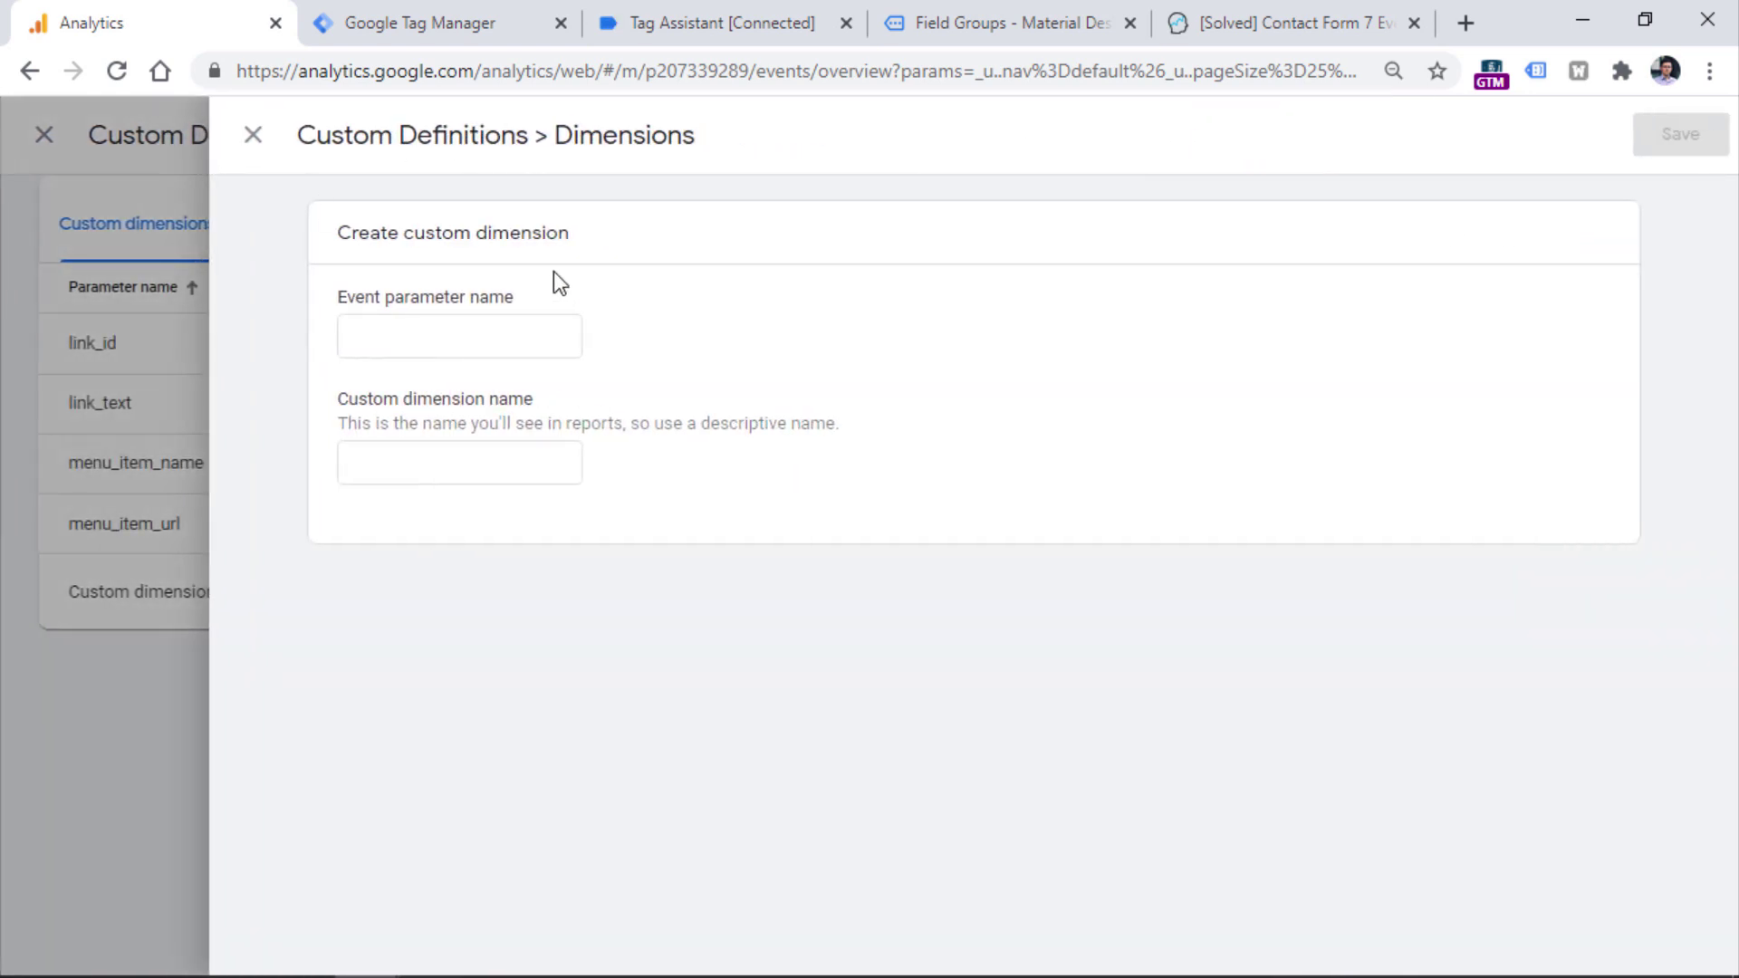
{"action": "left_click", "coordinate": [459, 335]}
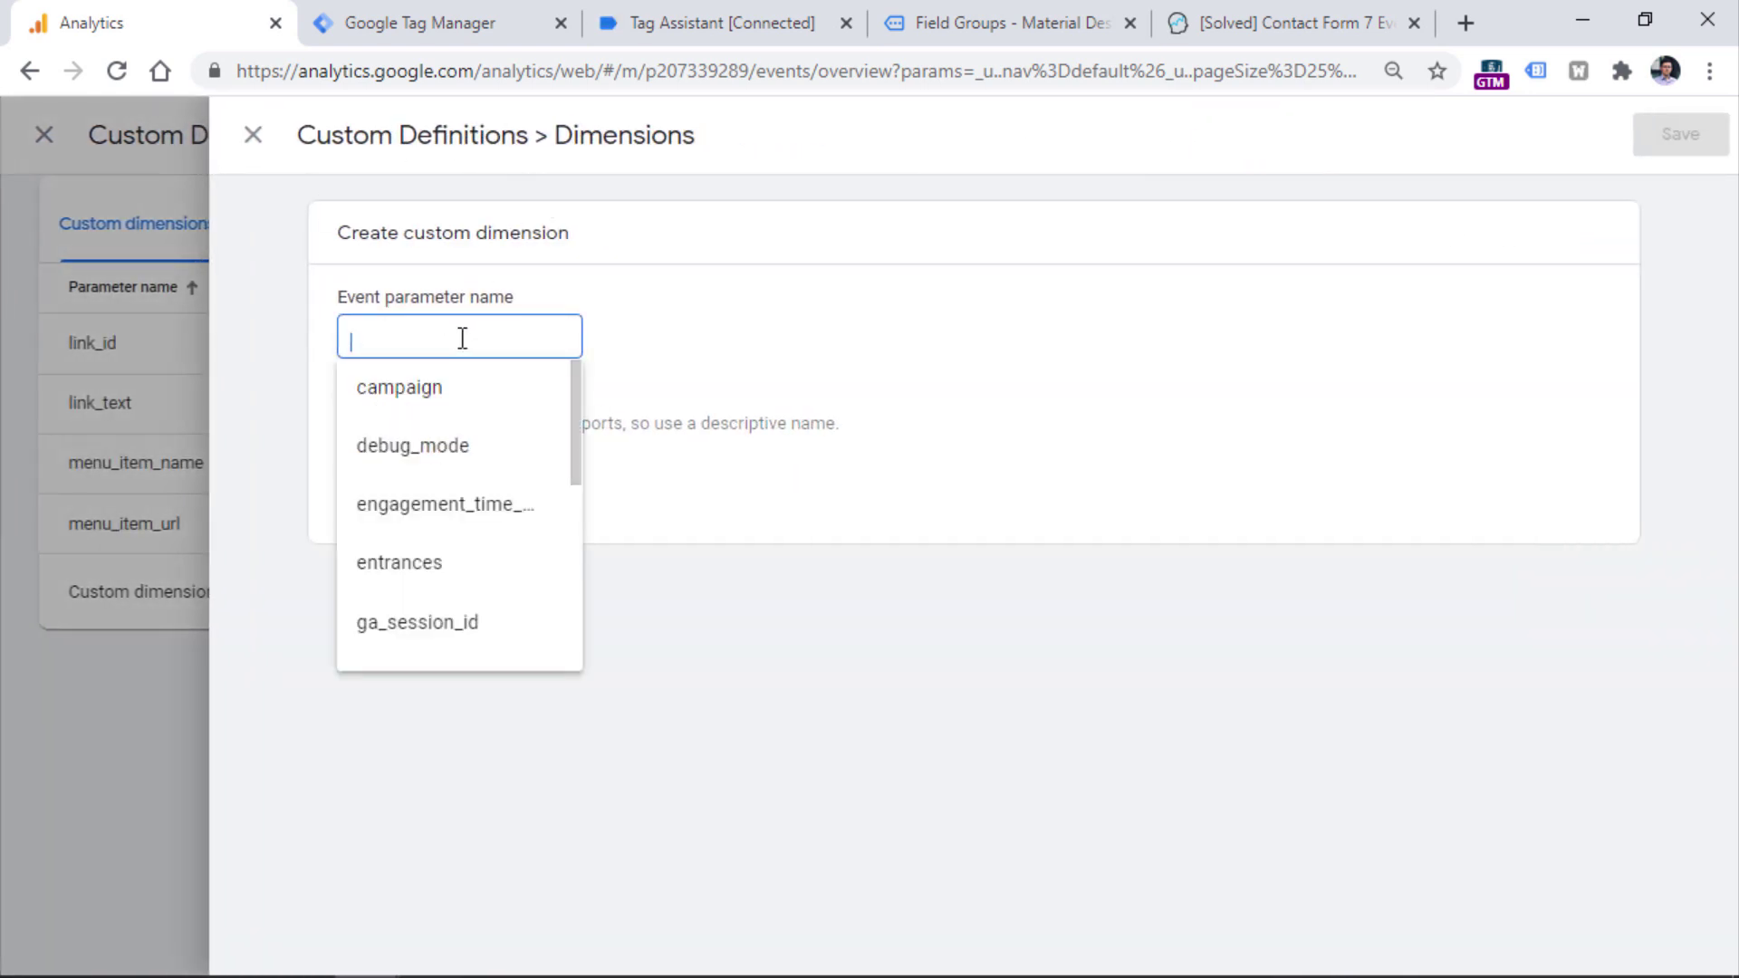
Copy form_id from the GTM tag's parameter name and paste it as the event parameter.
{"action": "left_click", "coordinate": [426, 25]}
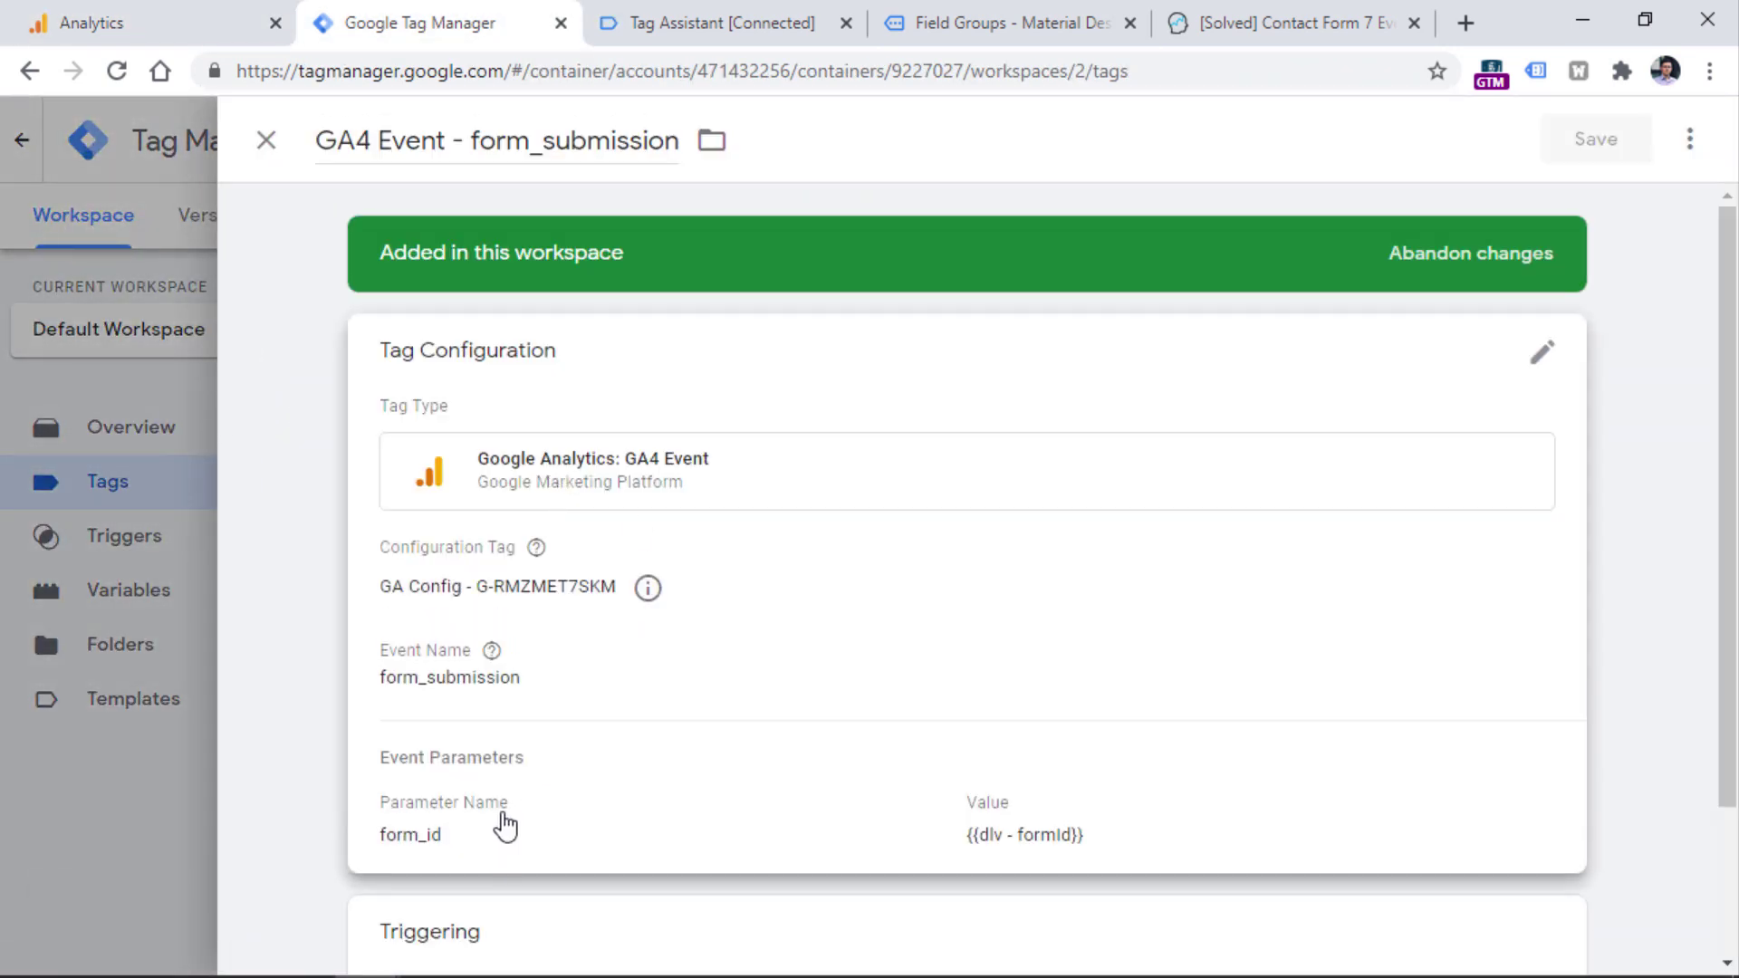
{"action": "left_click", "coordinate": [504, 826]}
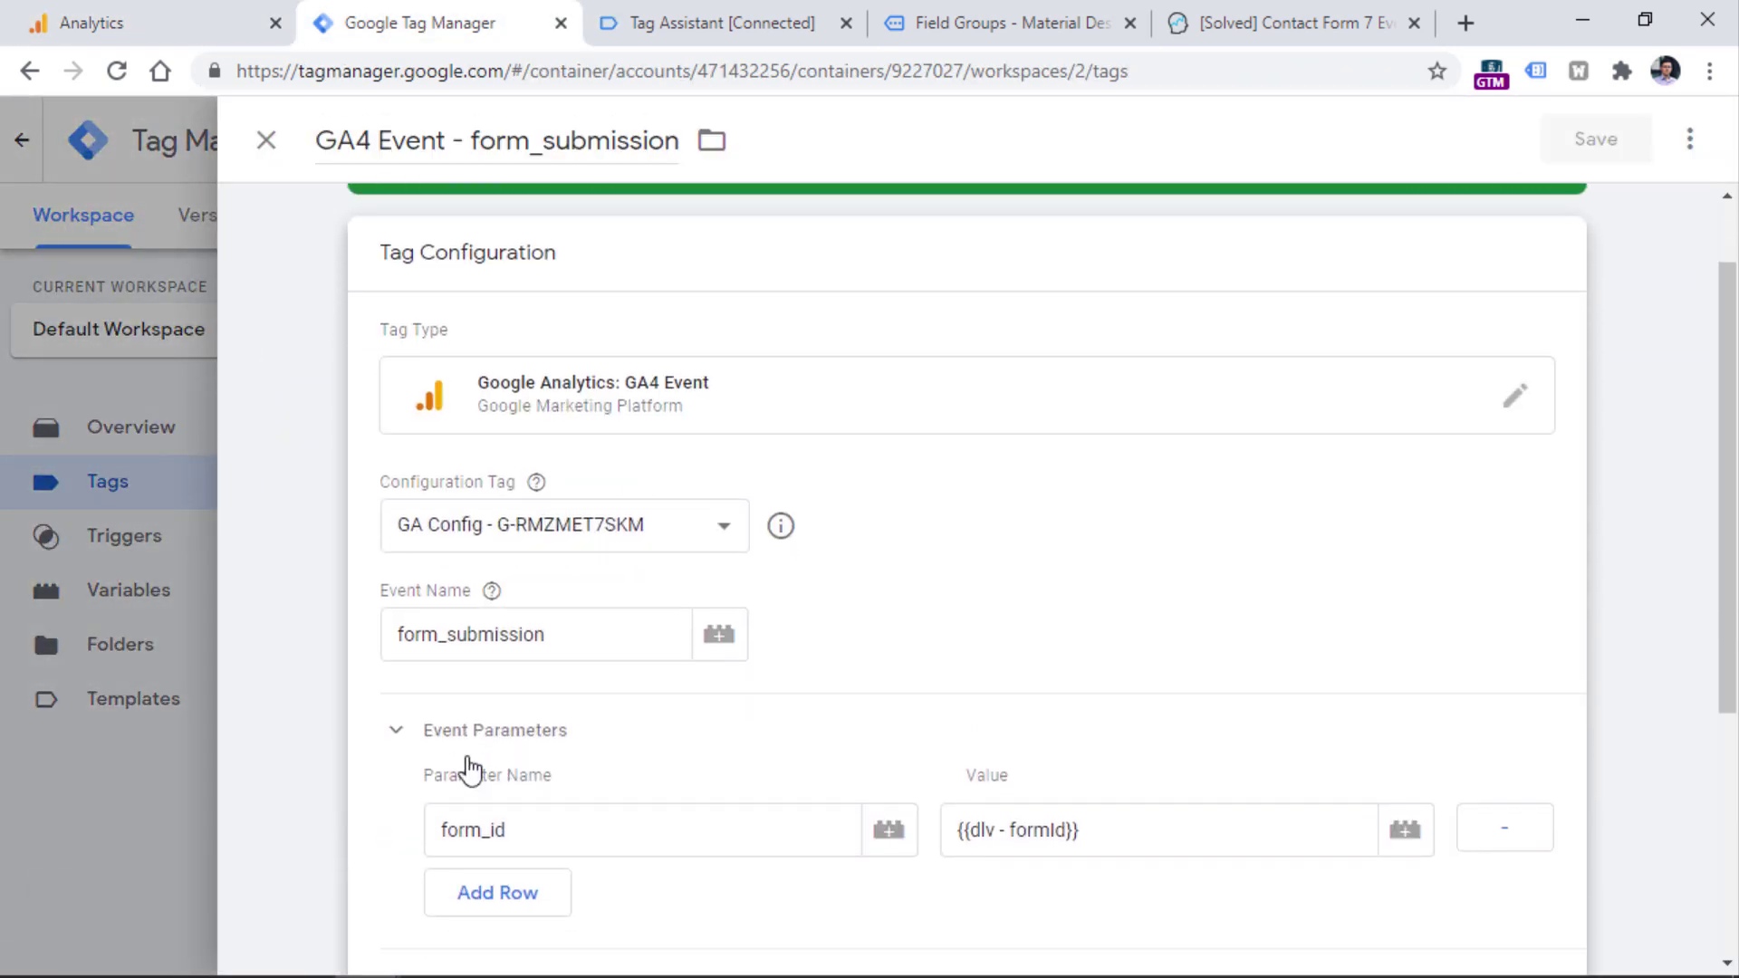
{"action": "double_click", "coordinate": [526, 817]}
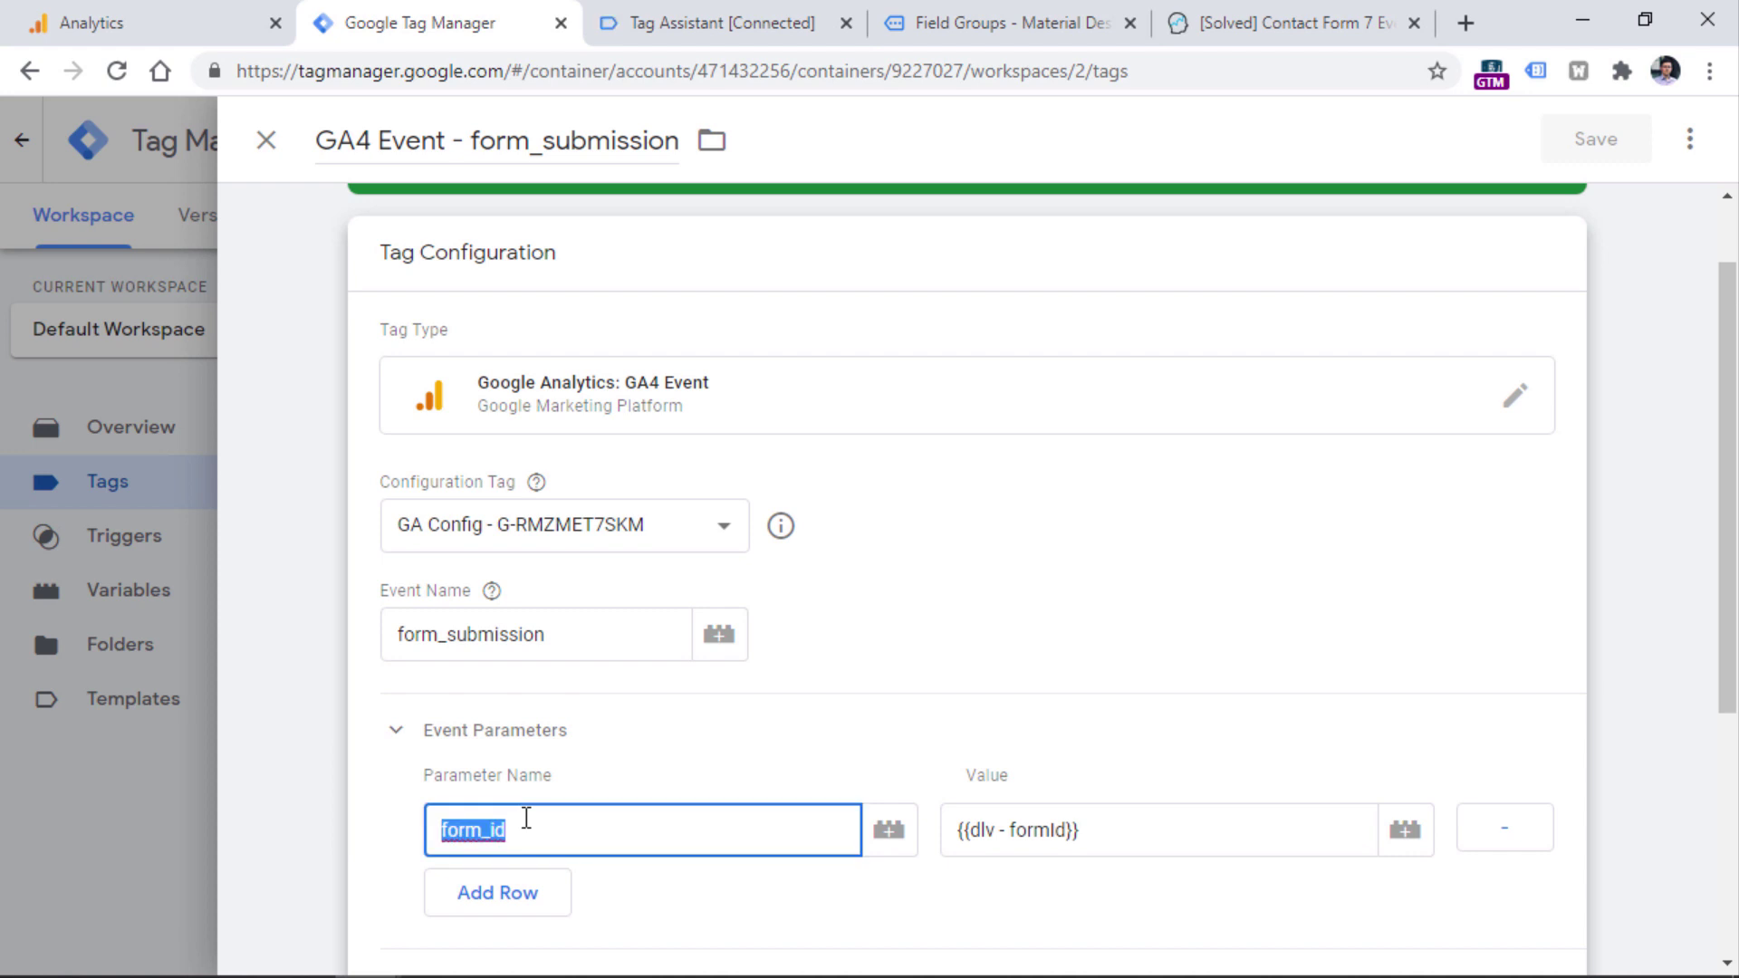
{"action": "key", "text": "ctrl+c"}
{"action": "key", "text": "ctrl+1"}
{"action": "key", "text": "ctrl+v"}
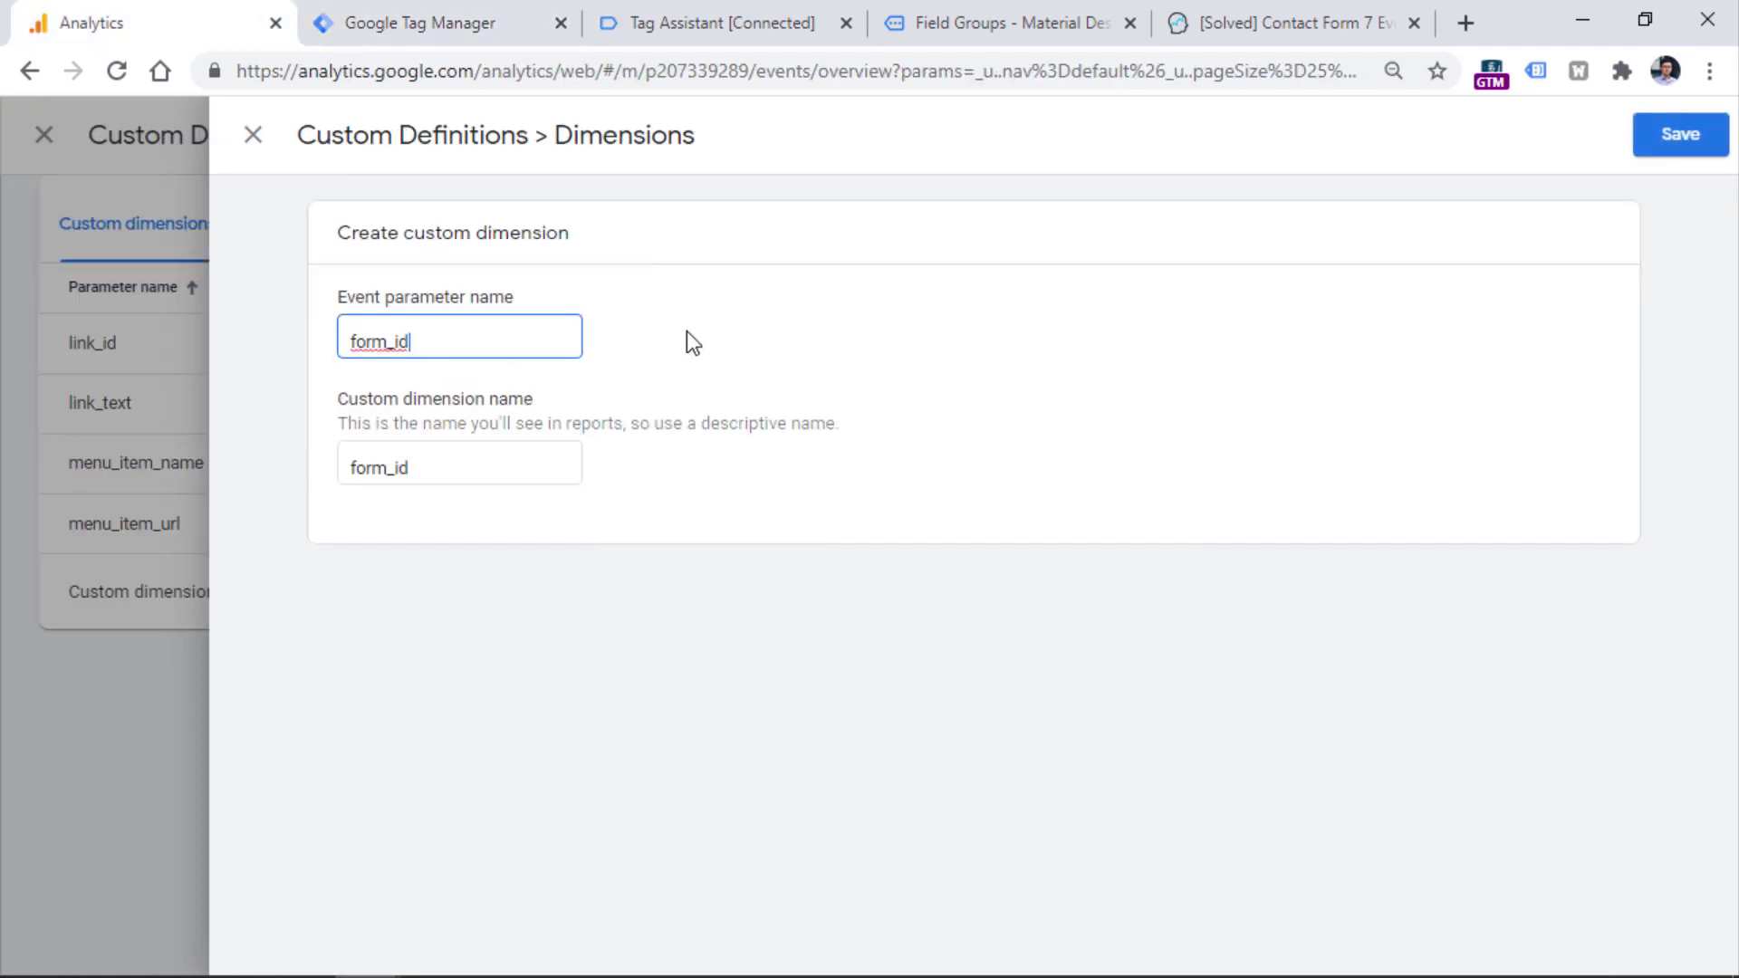
Save the form_id custom dimension and close the Custom Definitions panel.
{"action": "left_click", "coordinate": [971, 356]}
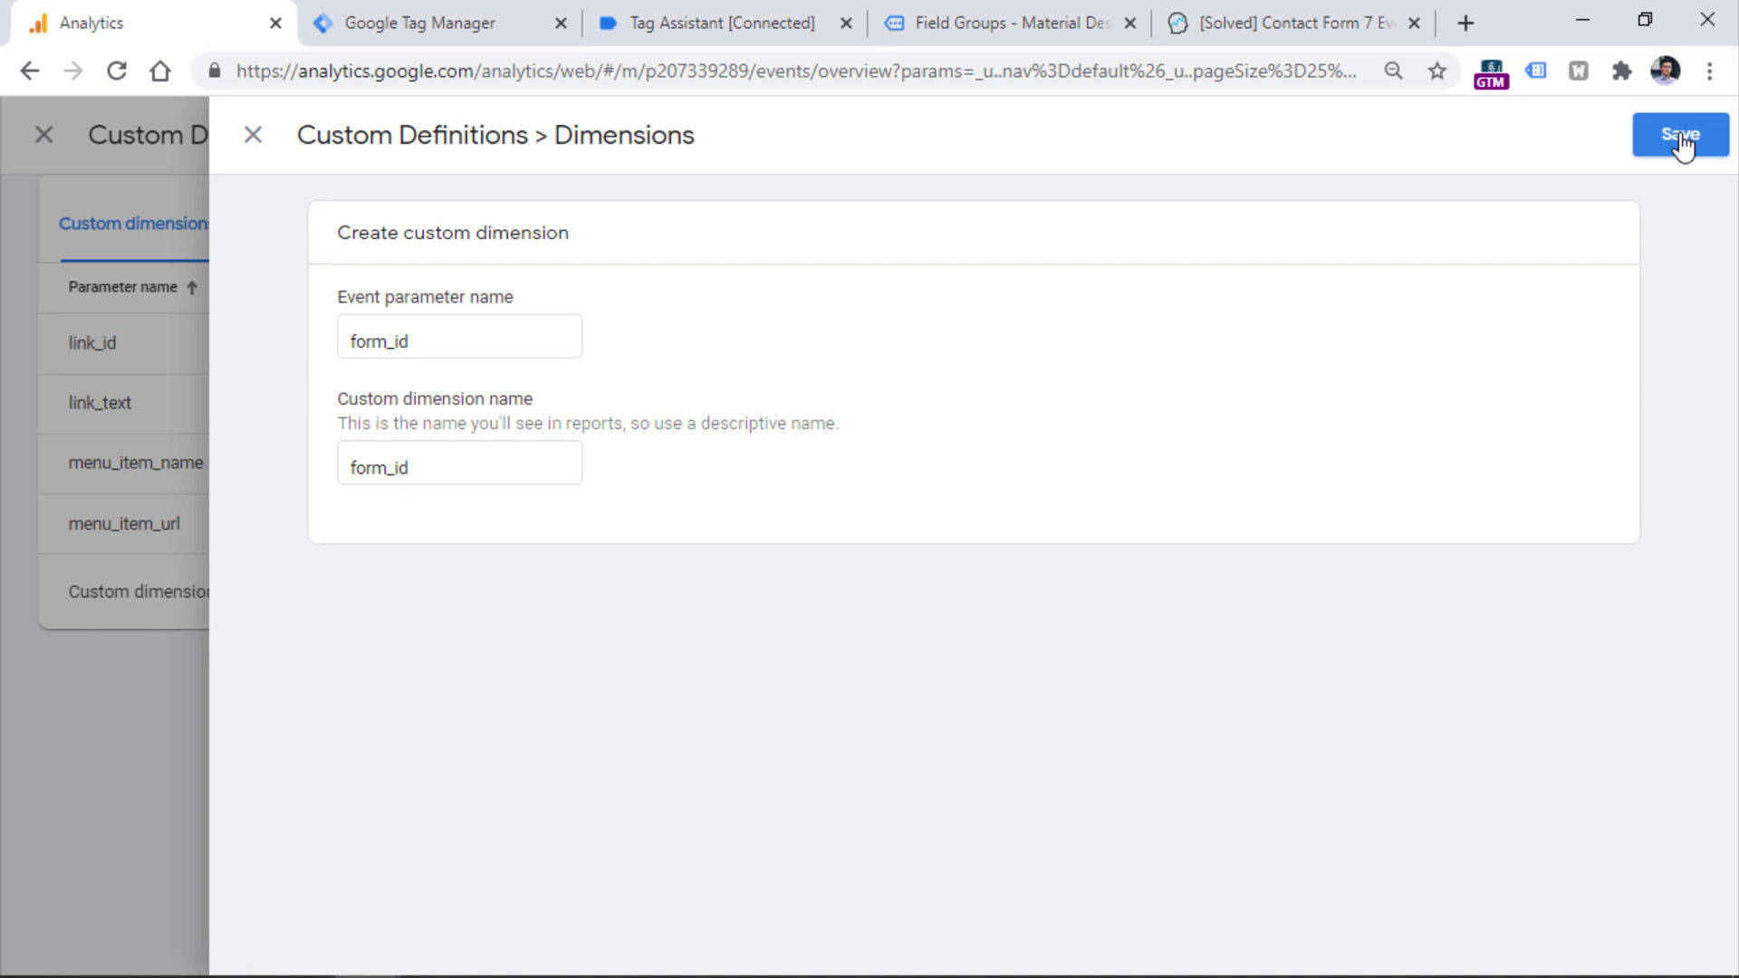
{"action": "left_click", "coordinate": [253, 134]}
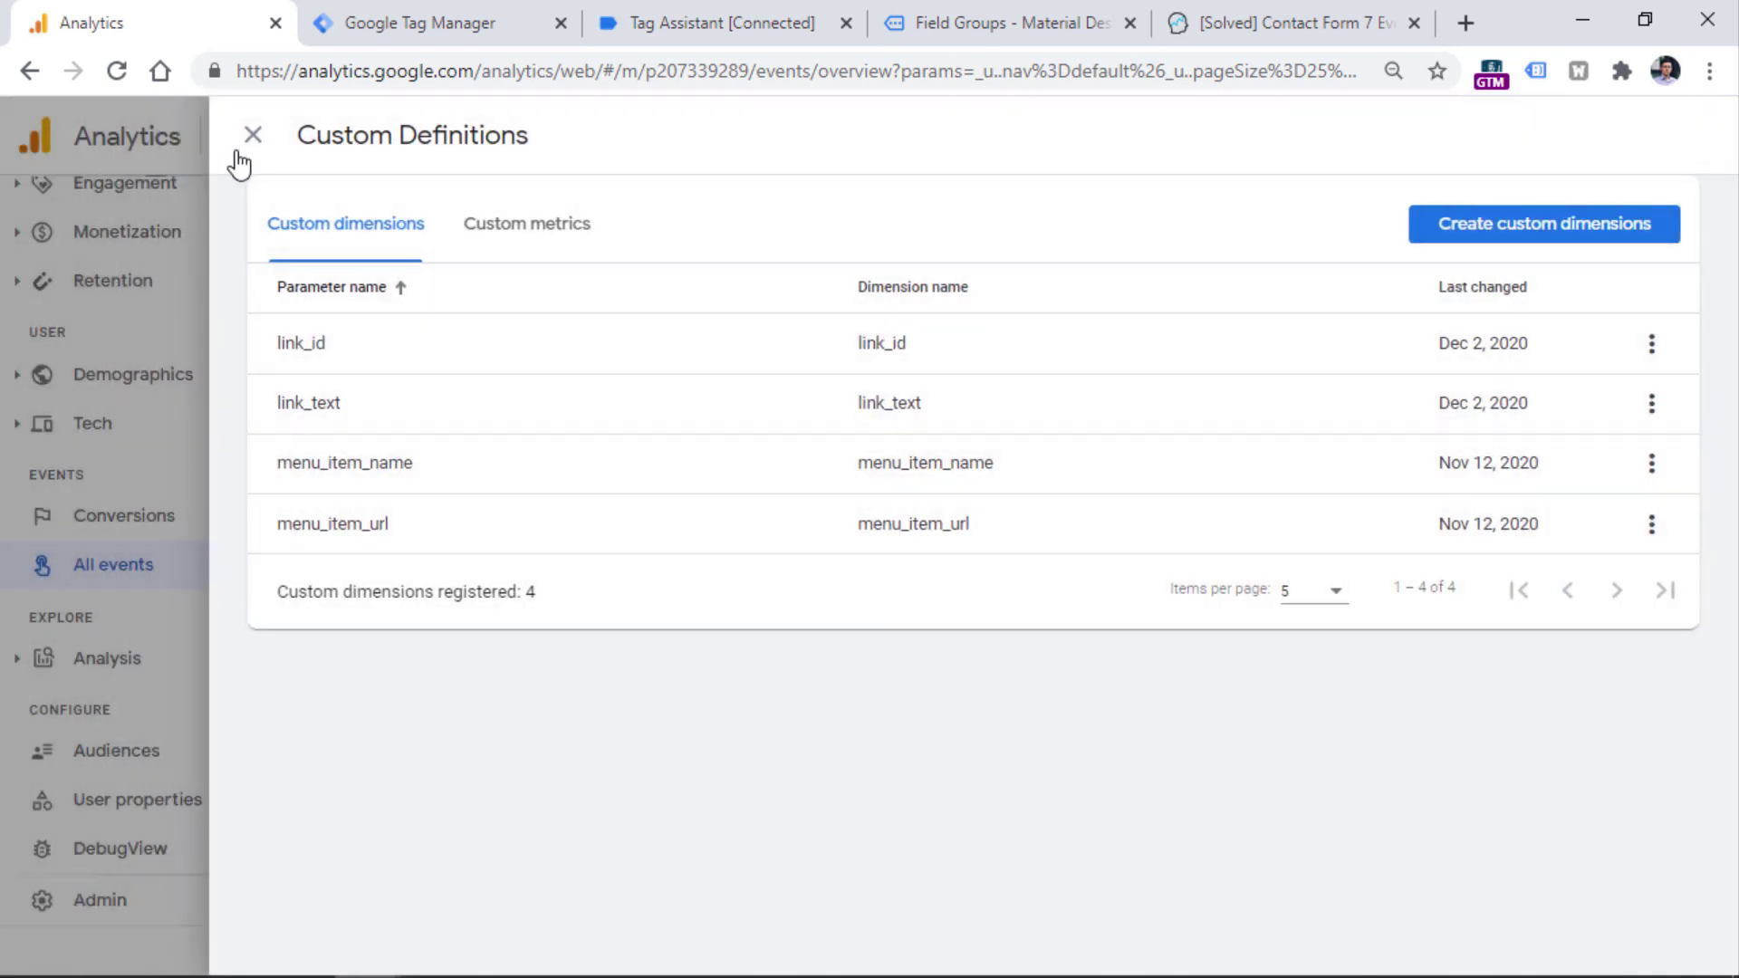
{"action": "left_click", "coordinate": [246, 136]}
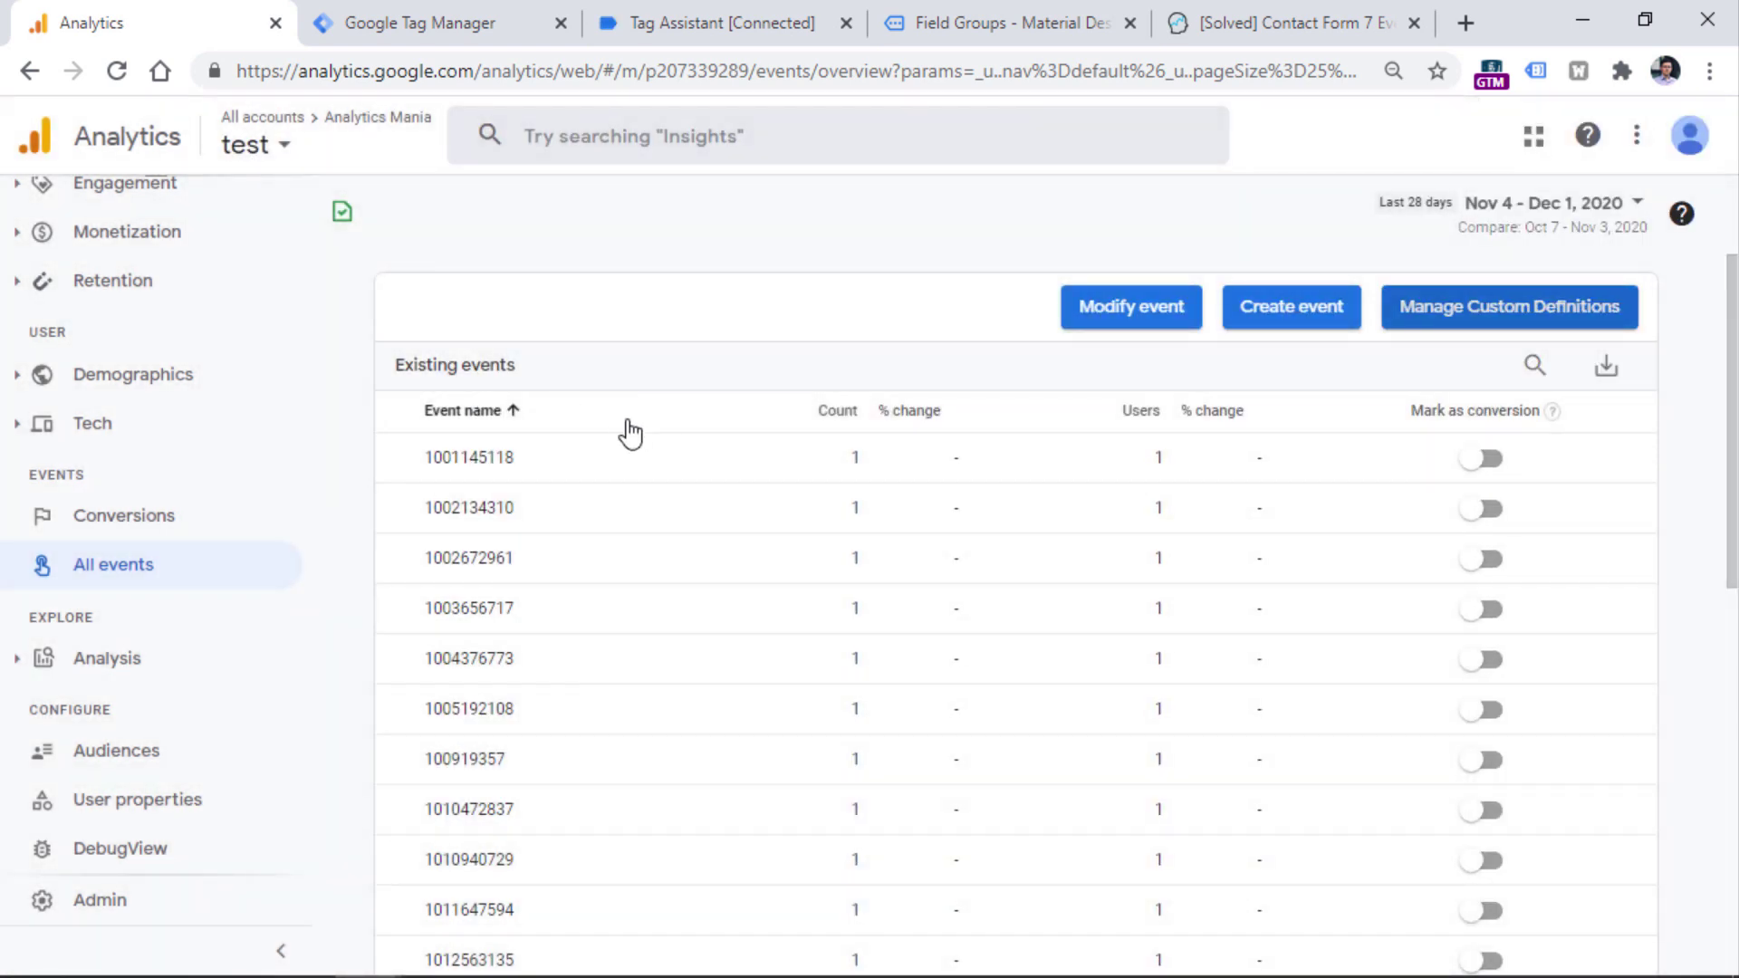